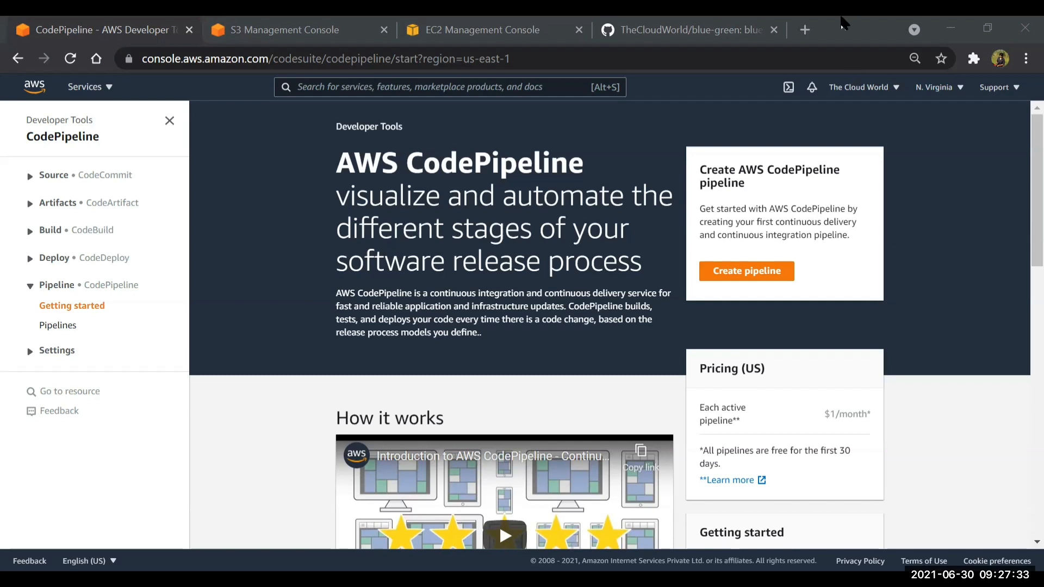
Find the IAM service from the EC2 console, open it in a new browser tab, and show the account's roles list
left_click(465, 38)
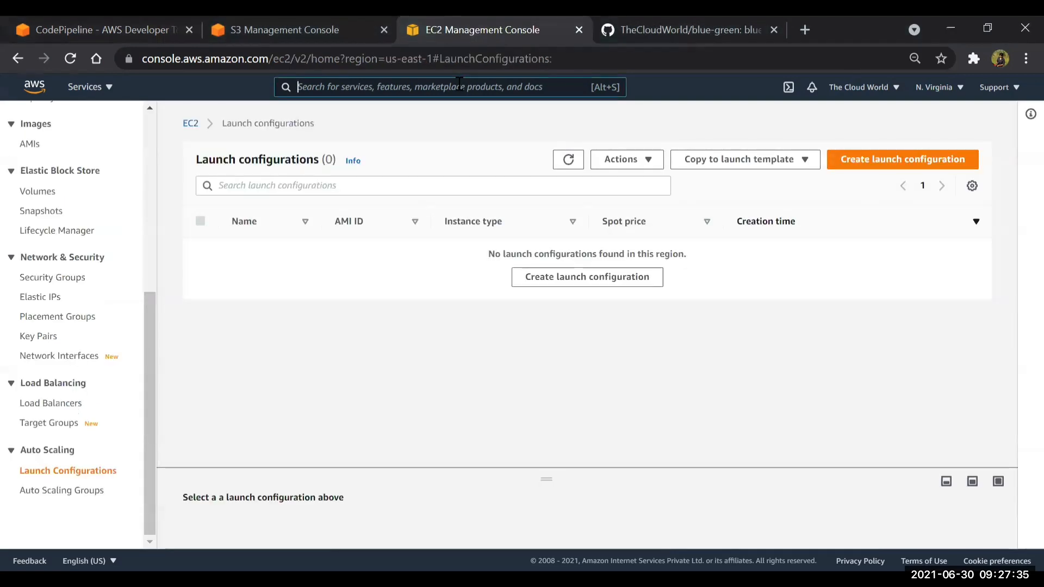
left_click(460, 87)
type("iam")
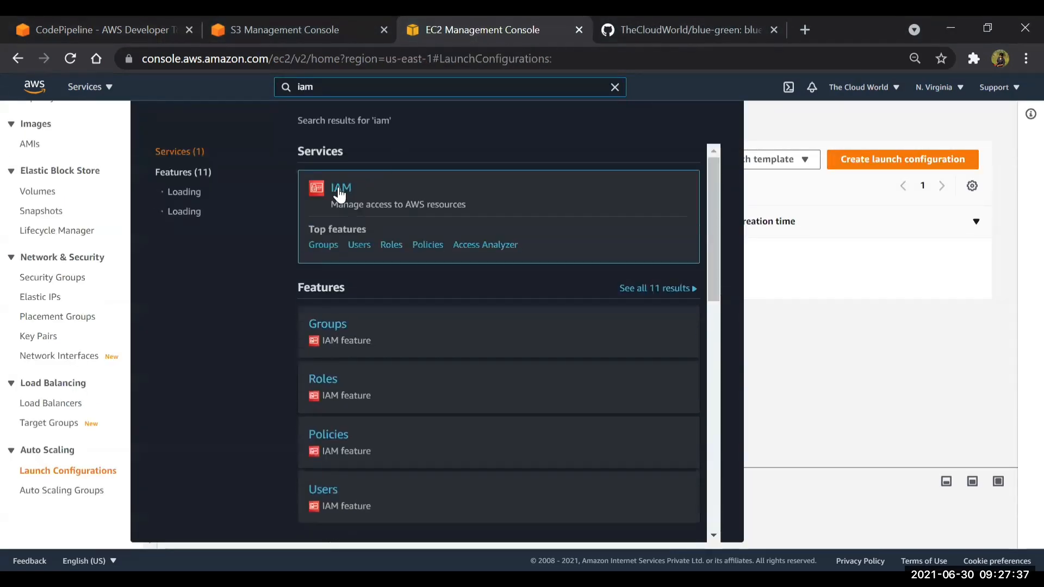
right_click(338, 188)
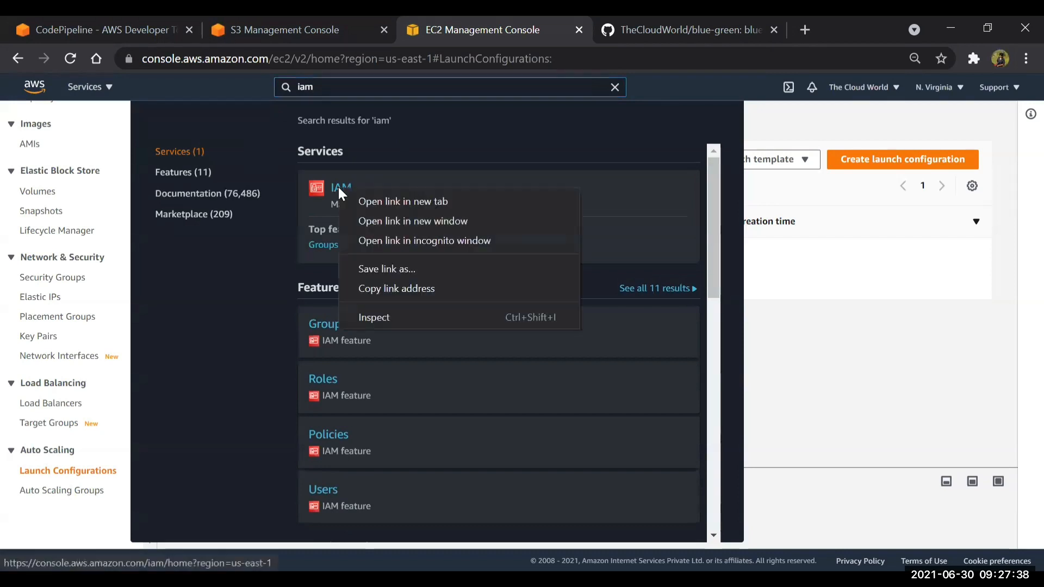
left_click(369, 202)
left_click(615, 88)
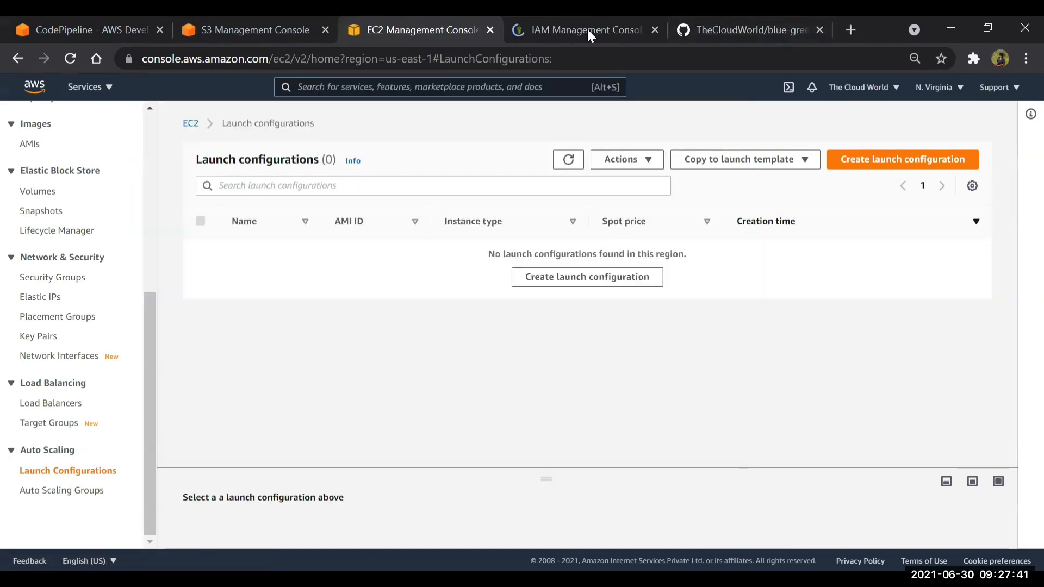
left_click(578, 26)
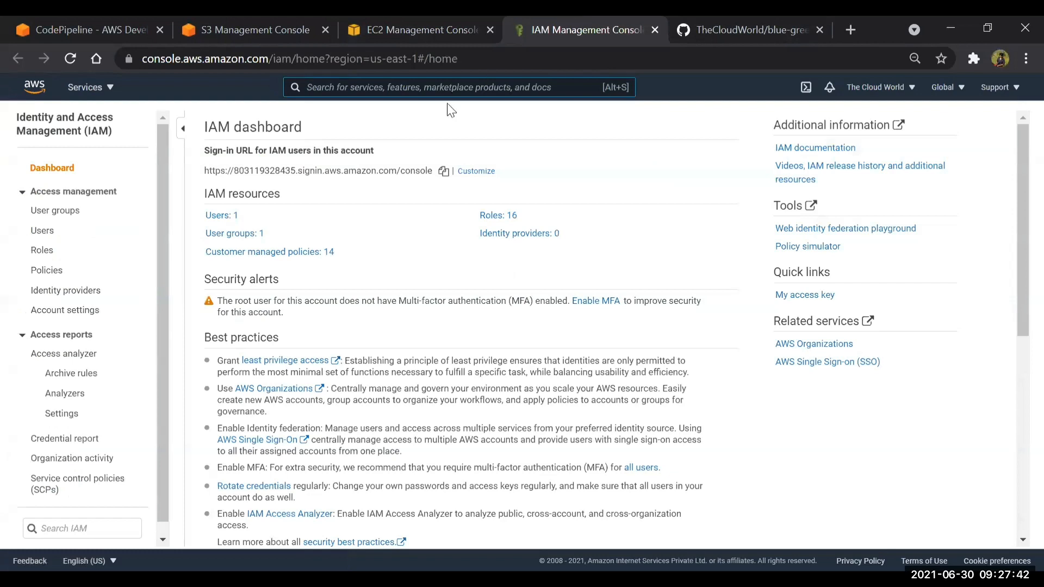
left_click(496, 216)
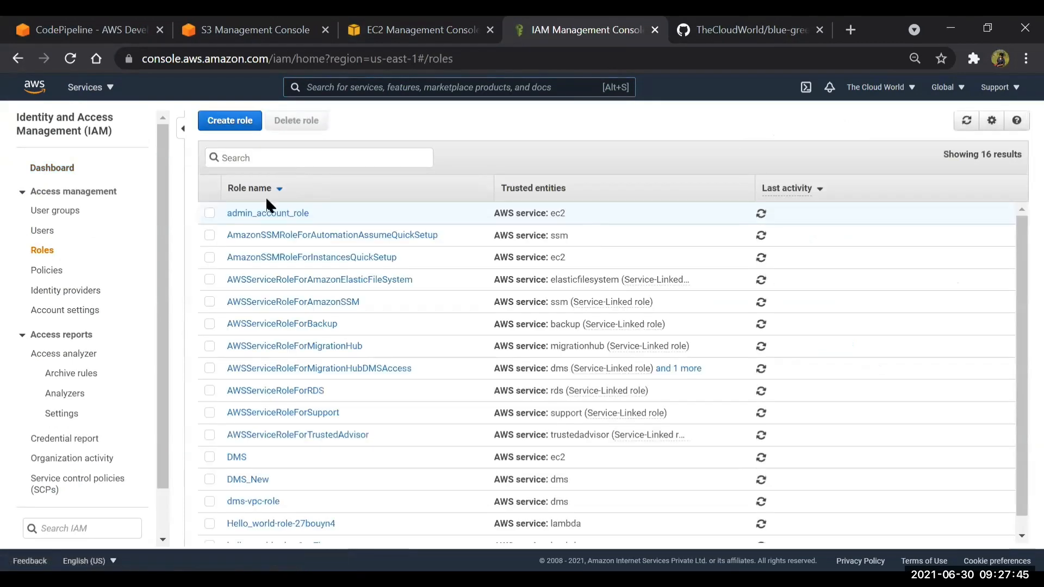
Start a new role for an AWS service with the EC2 use case and proceed to its permissions
left_click(221, 433)
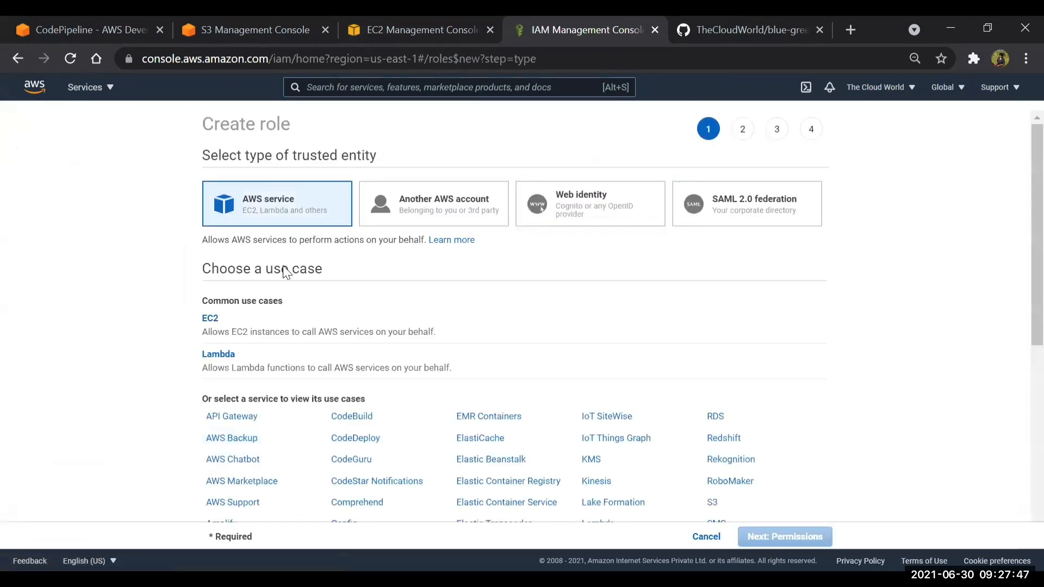
left_click(265, 326)
scroll(439, 350, "down", 7)
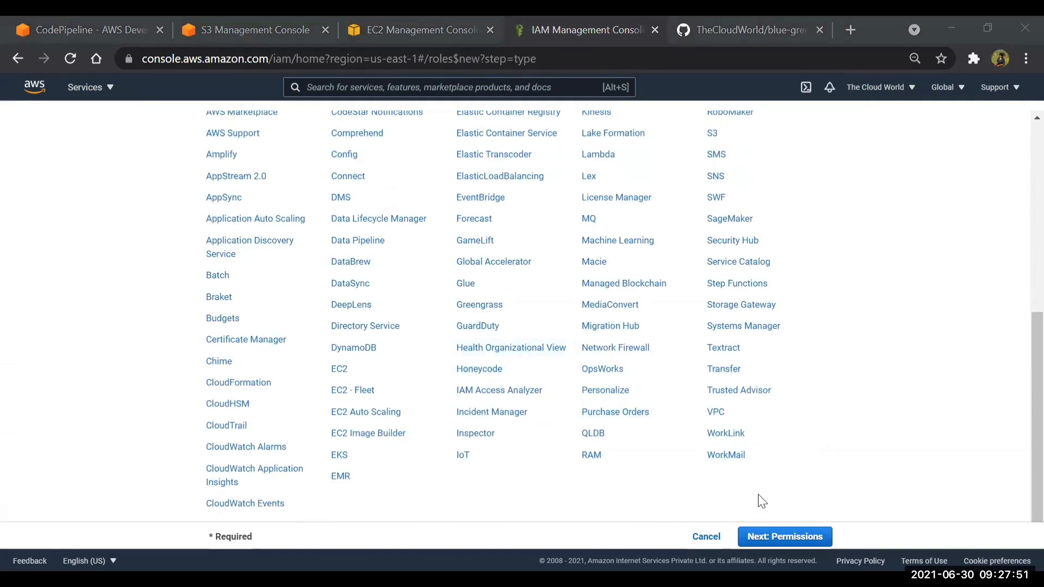
left_click(810, 544)
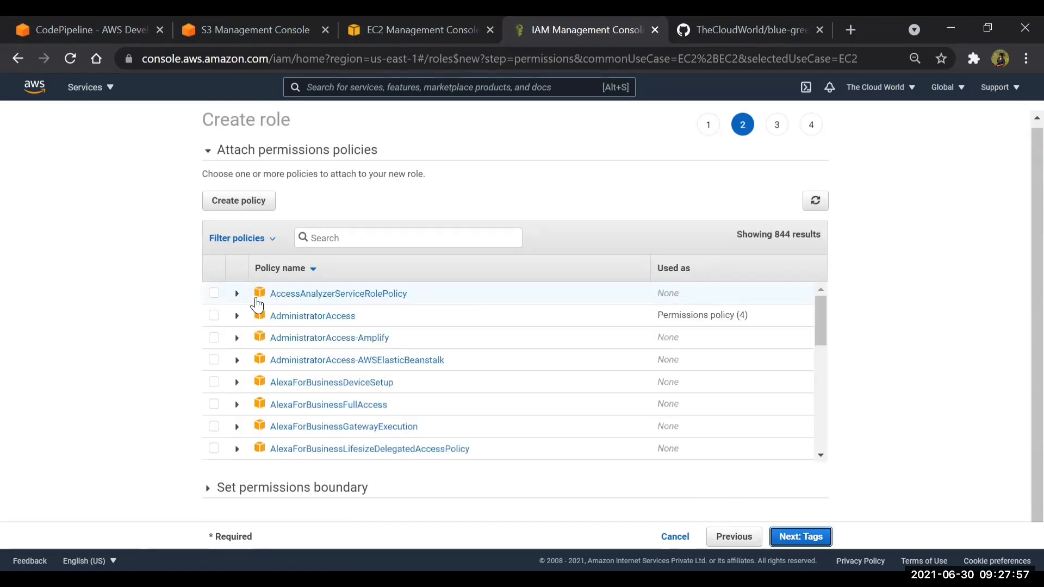
Select the AdministratorAccess and AWSCodeDeployFullAccess policies for the new EC2 role
left_click(213, 316)
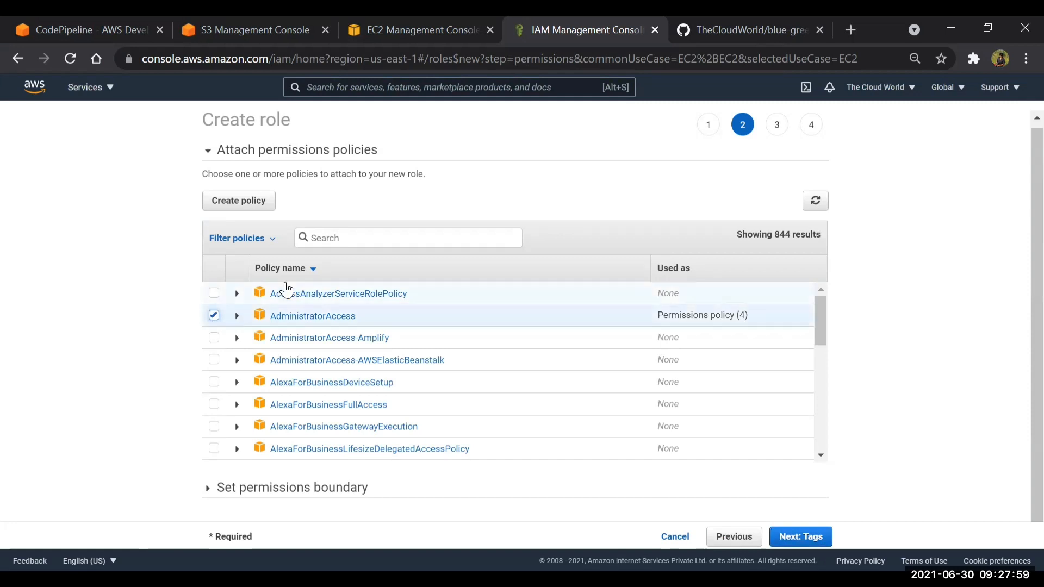
left_click(325, 239)
type("code")
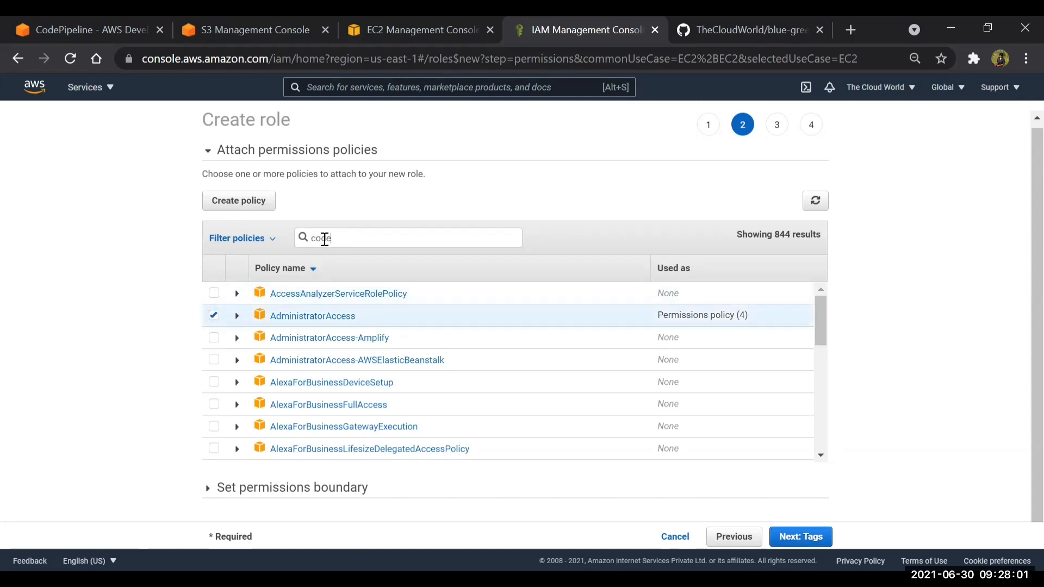
type("deploy")
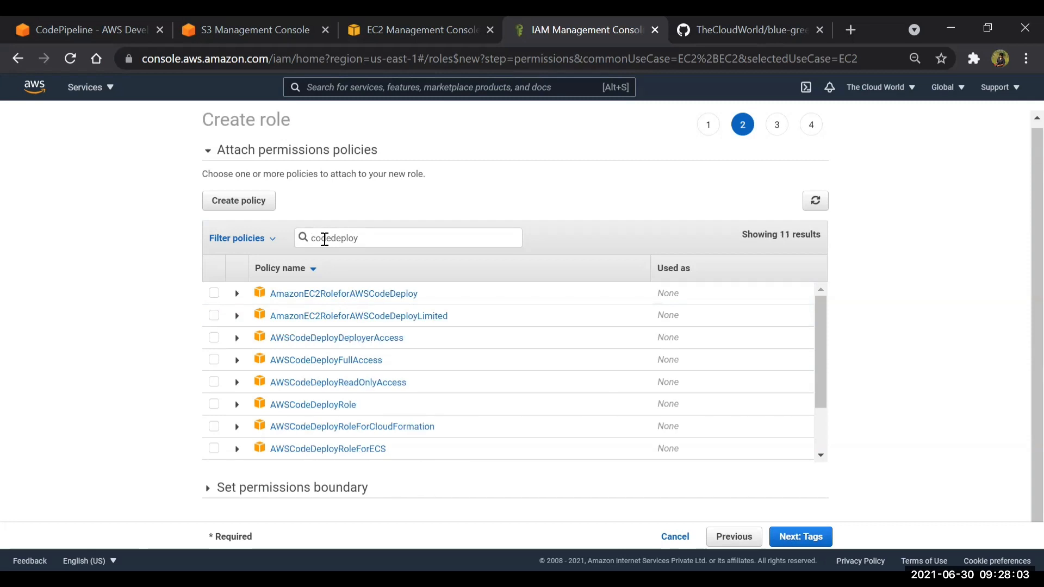
left_click(214, 360)
Add the AmazonS3FullAccess and AWSCodePipeline_FullAccess policies to the EC2 role's selection
left_click_drag(377, 238, 242, 270)
type("s3")
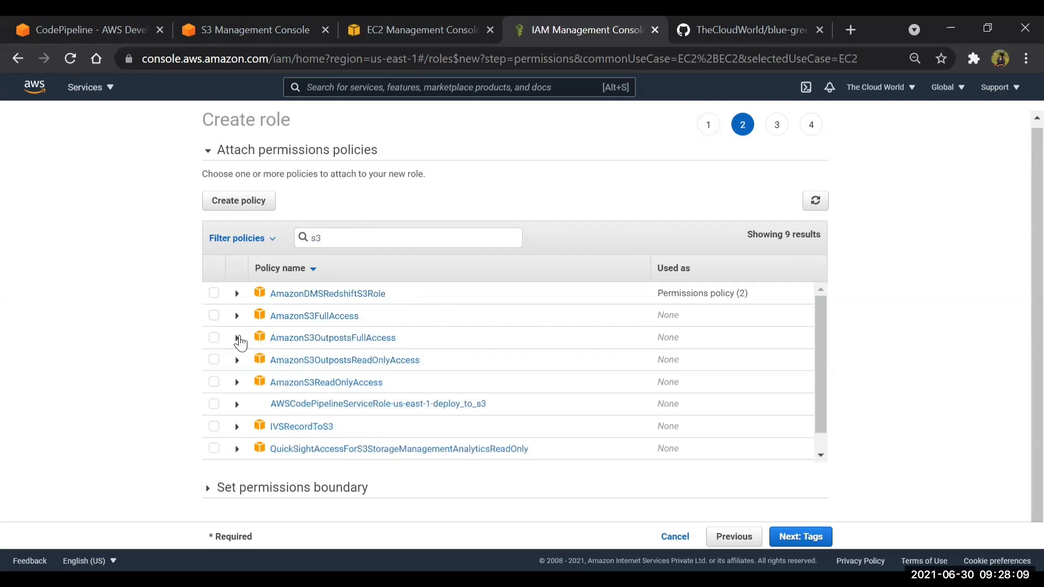
left_click(214, 315)
left_click_drag(330, 240, 61, 75)
type("codepip")
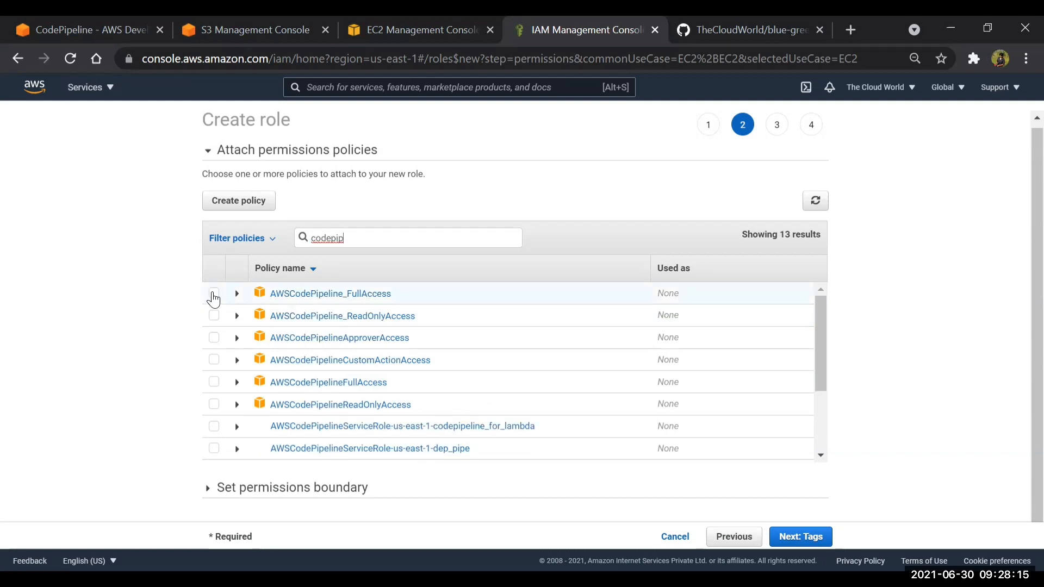
left_click(214, 297)
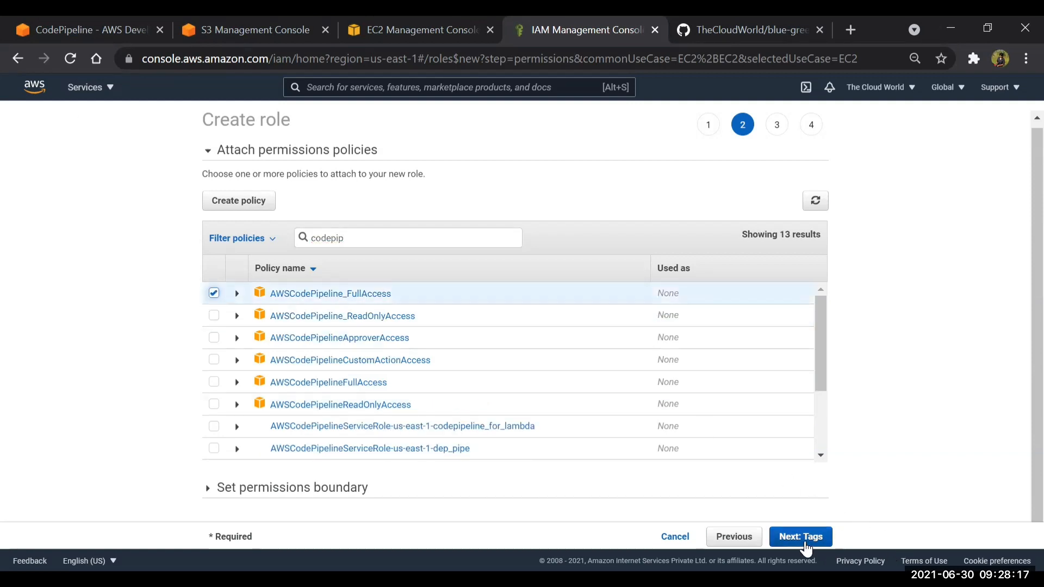
Add the AutoScalingFullAccess and ElasticLoadBalancingFullAccess policies to the EC2 role's selection
double_click(427, 243)
type("autosc")
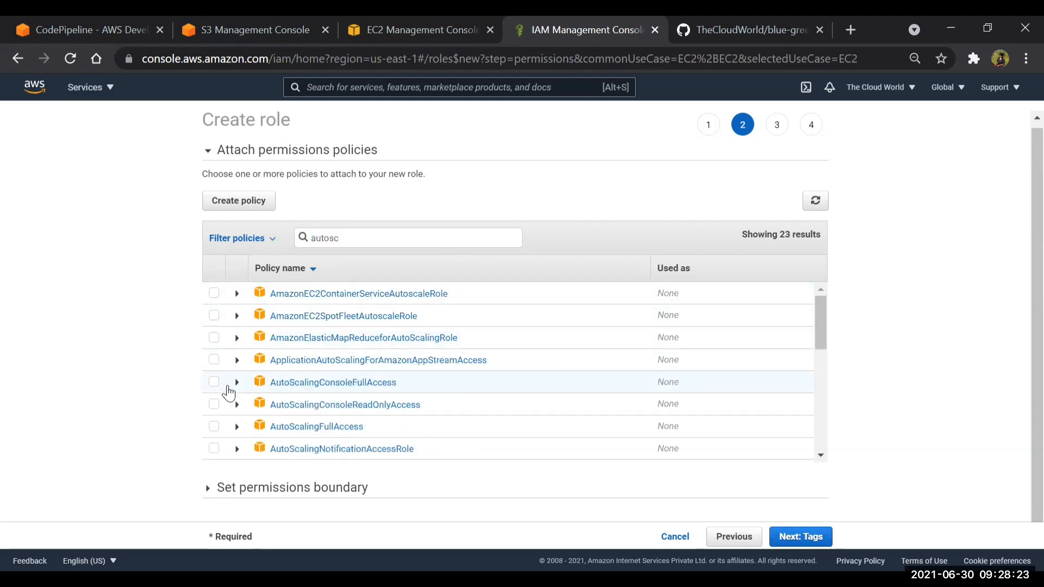
left_click(215, 429)
left_click_drag(357, 238, 207, 242)
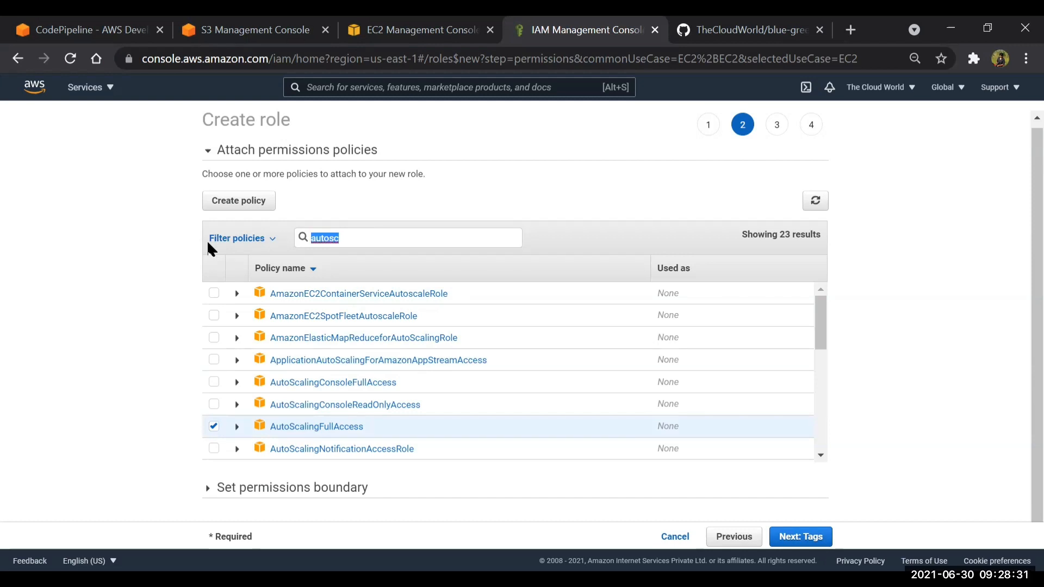
key("BackSpace")
type("load")
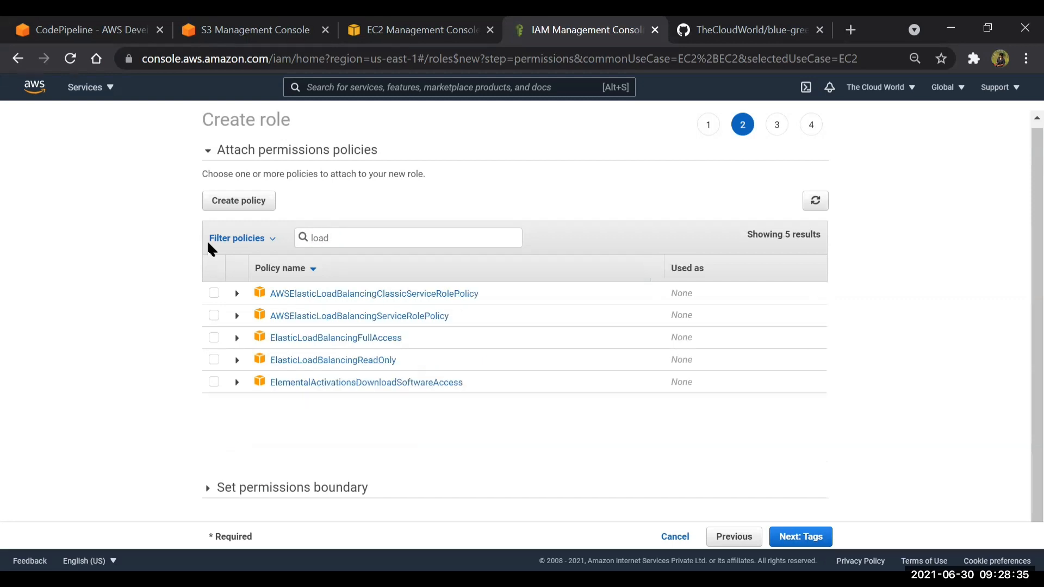
left_click(214, 339)
Skip the tags, name the role ec2, and create it
left_click(811, 537)
left_click(819, 540)
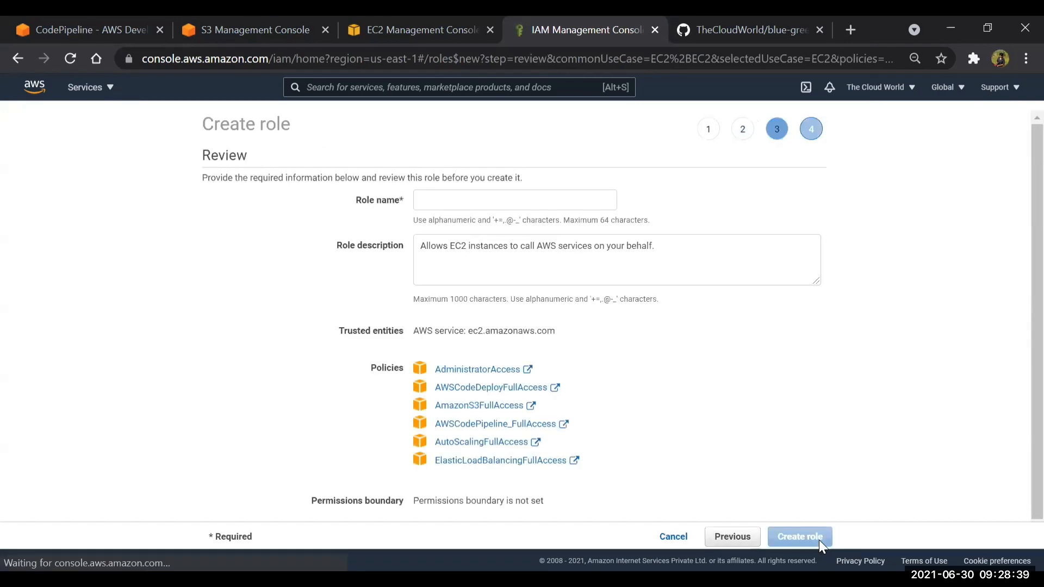
left_click(502, 207)
type("ec2")
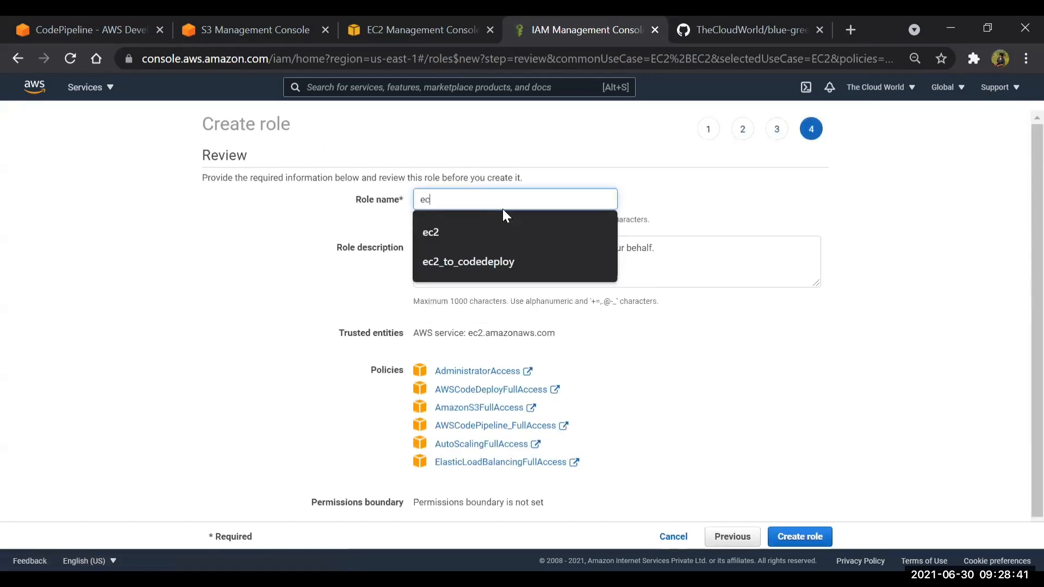
left_click(808, 537)
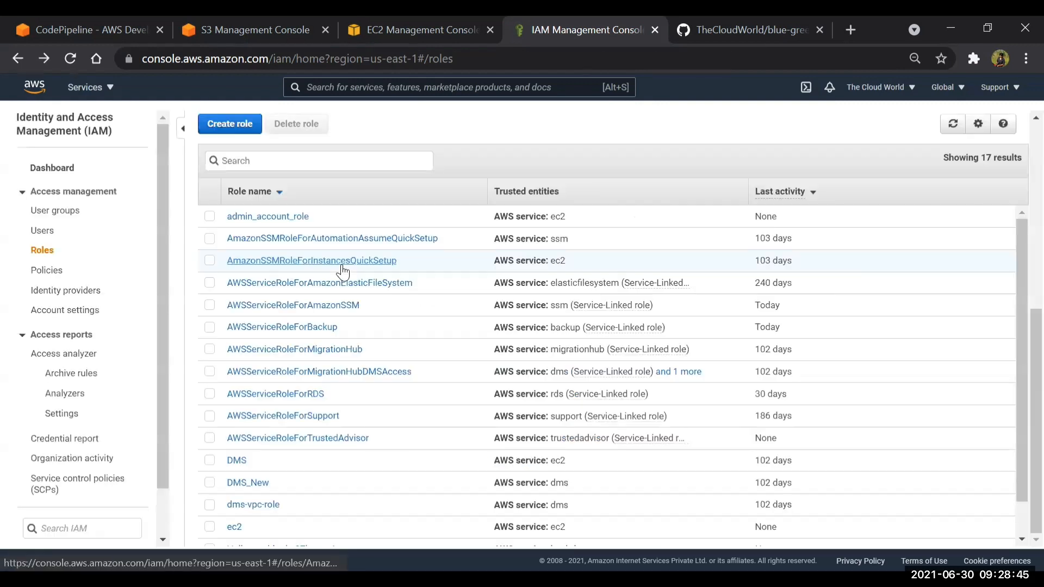
Start another AWS service role with the CodeDeploy service and CodeDeploy use case, and proceed to its permissions
left_click(229, 124)
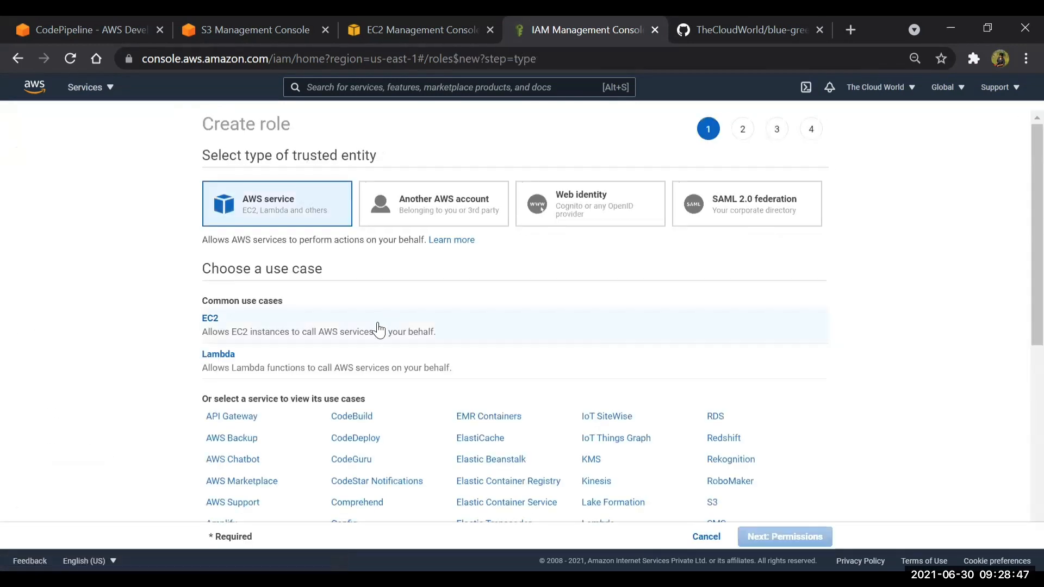
left_click(366, 439)
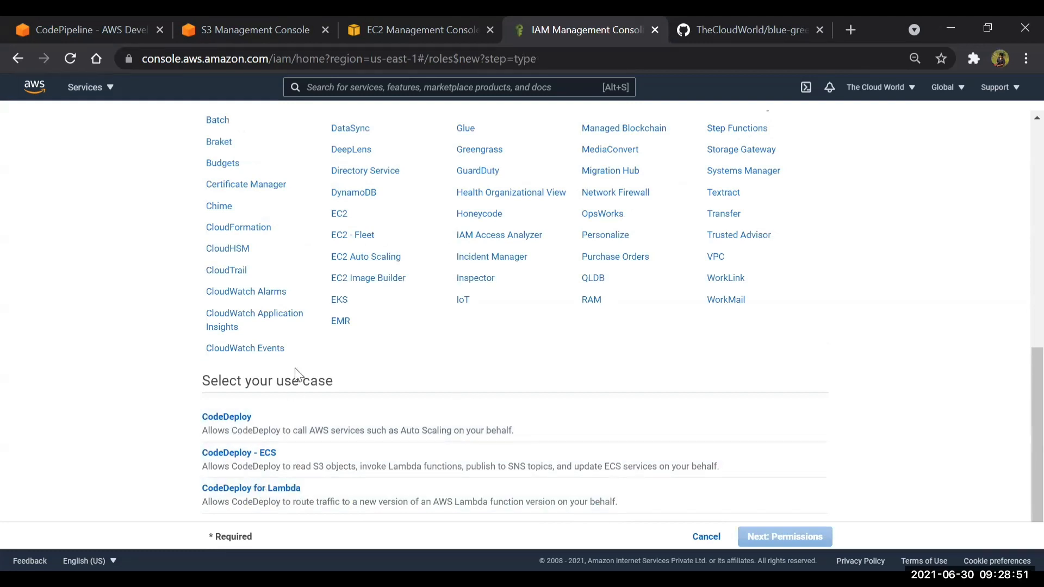
left_click(282, 424)
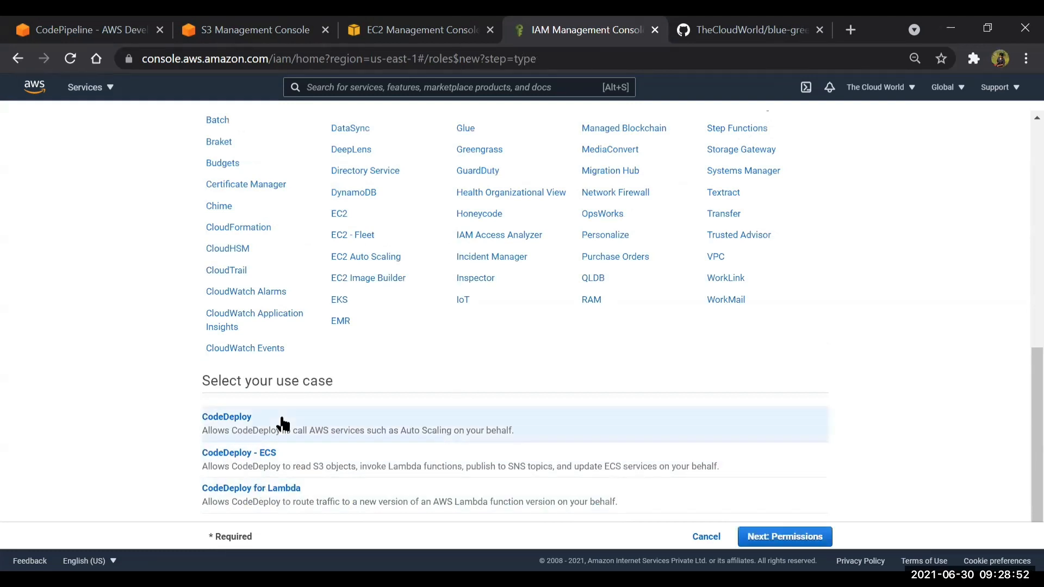
left_click(790, 539)
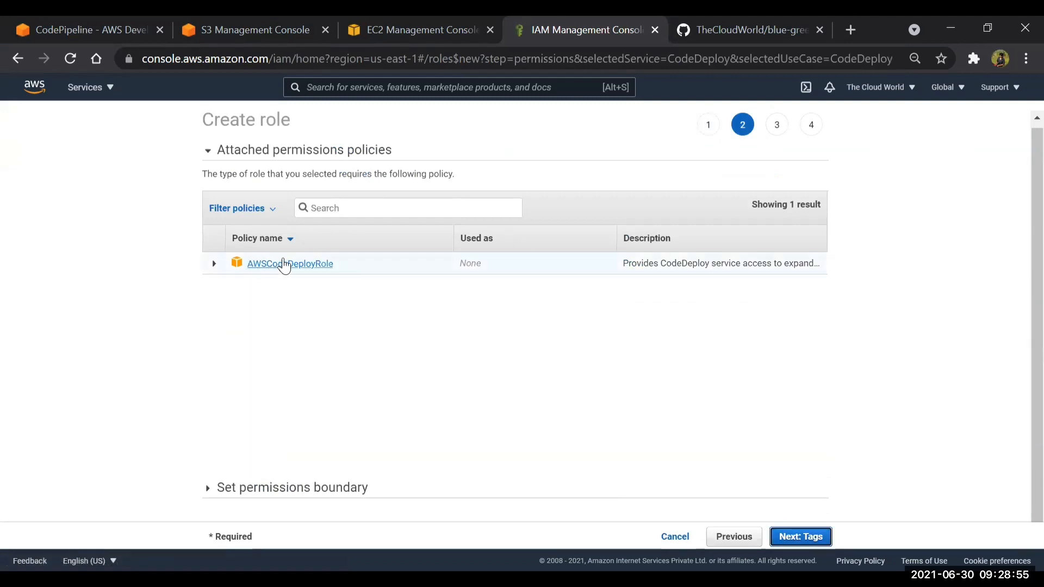
Examine the services and access levels granted by the AWSCodeDeployRole policy, and search the attached policies for s3
left_click(214, 266)
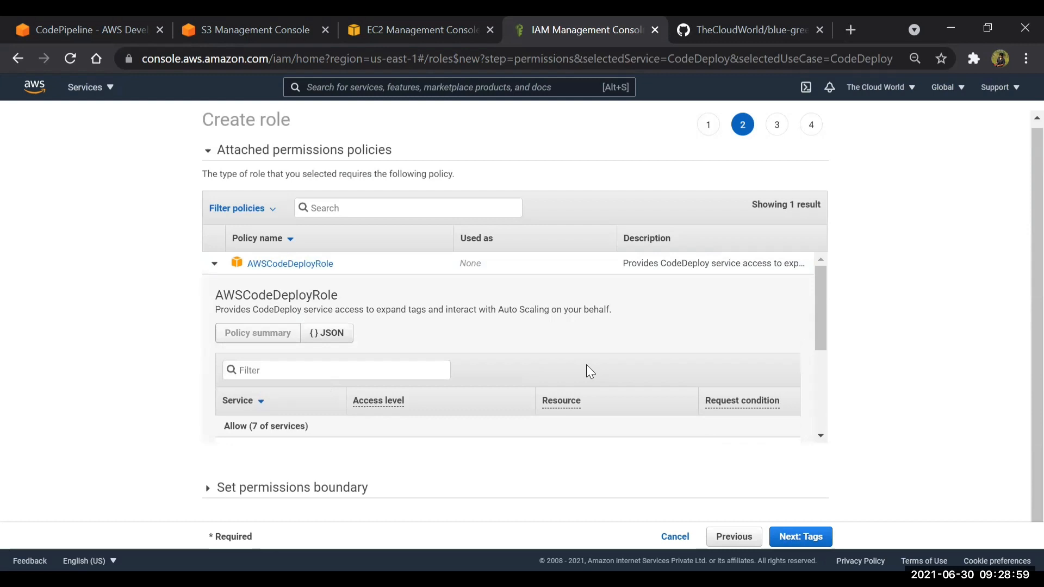
left_click_drag(818, 318, 815, 395)
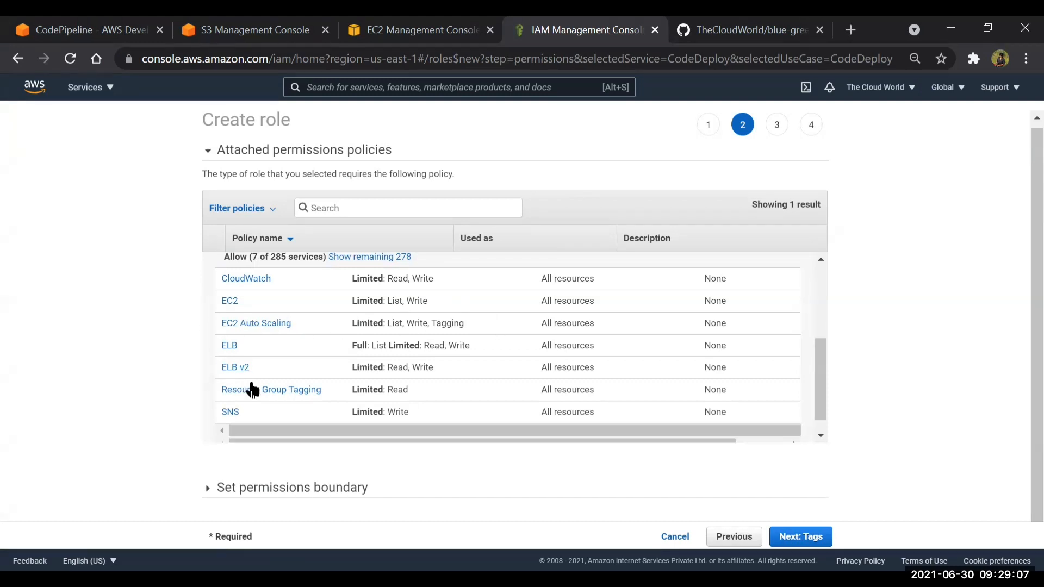
scroll(267, 403, "down", 1)
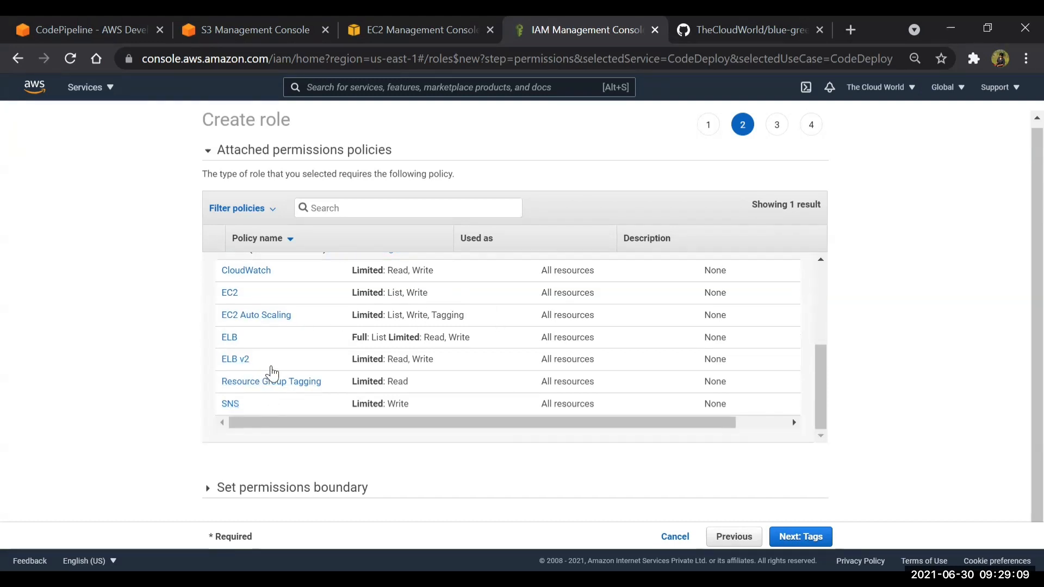
scroll(272, 374, "up", 5)
scroll(284, 386, "down", 2)
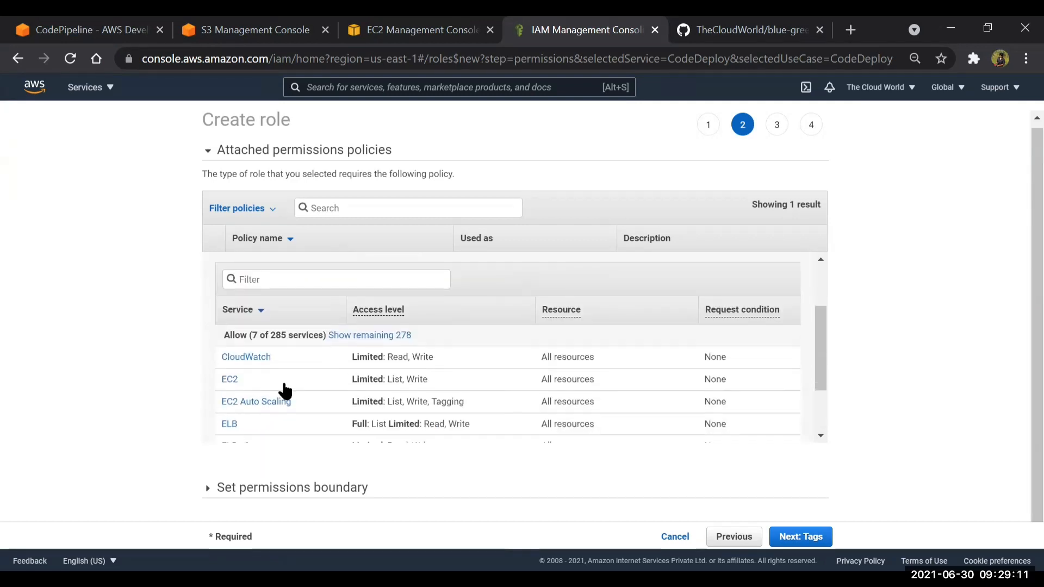
scroll(260, 415, "down", 2)
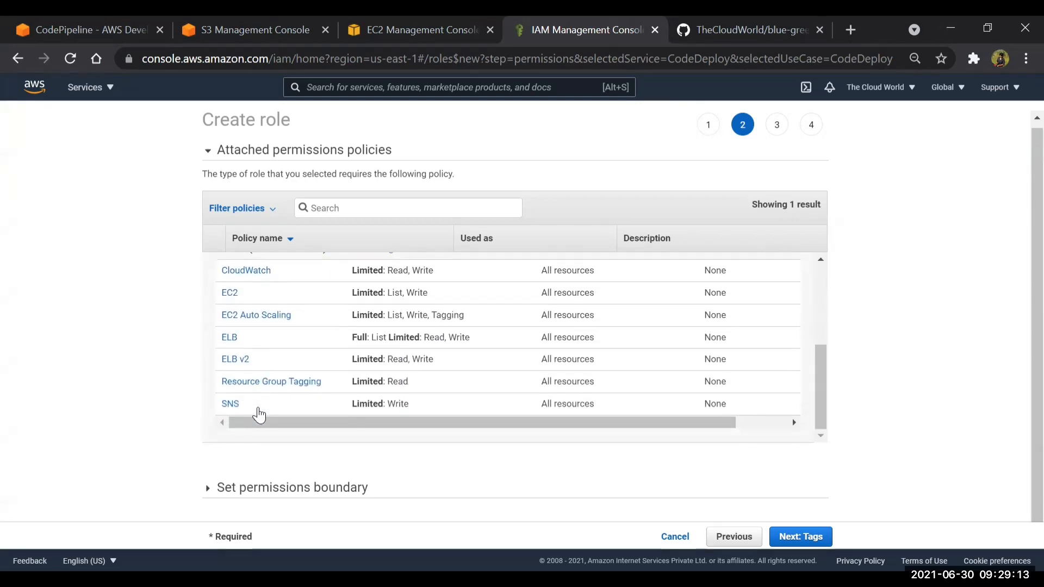
scroll(257, 414, "up", 5)
left_click(367, 209)
type("s3")
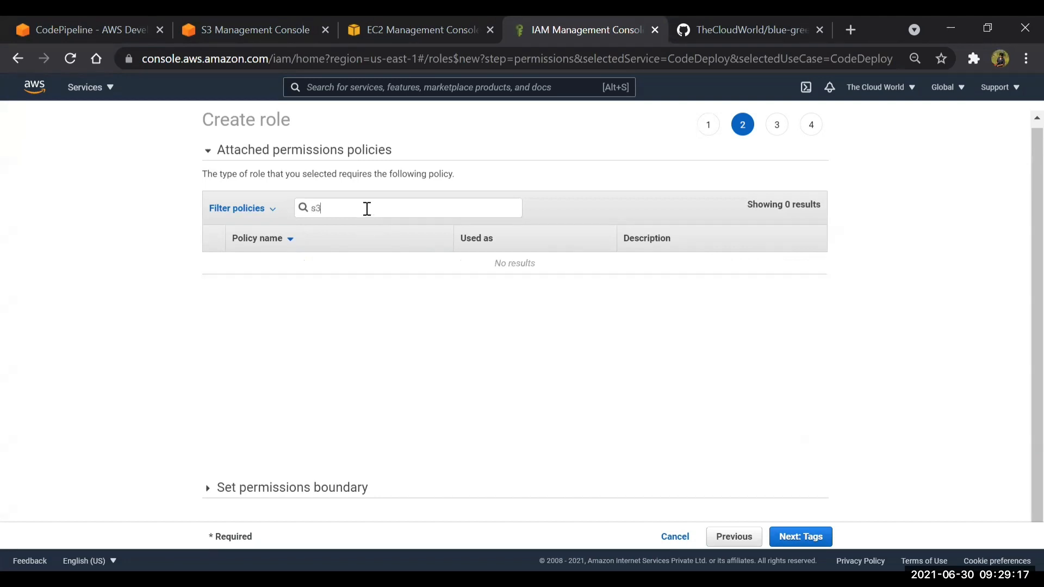
Skip the tags, name the CodeDeploy role codedeploy, and create it
left_click(817, 541)
left_click(816, 537)
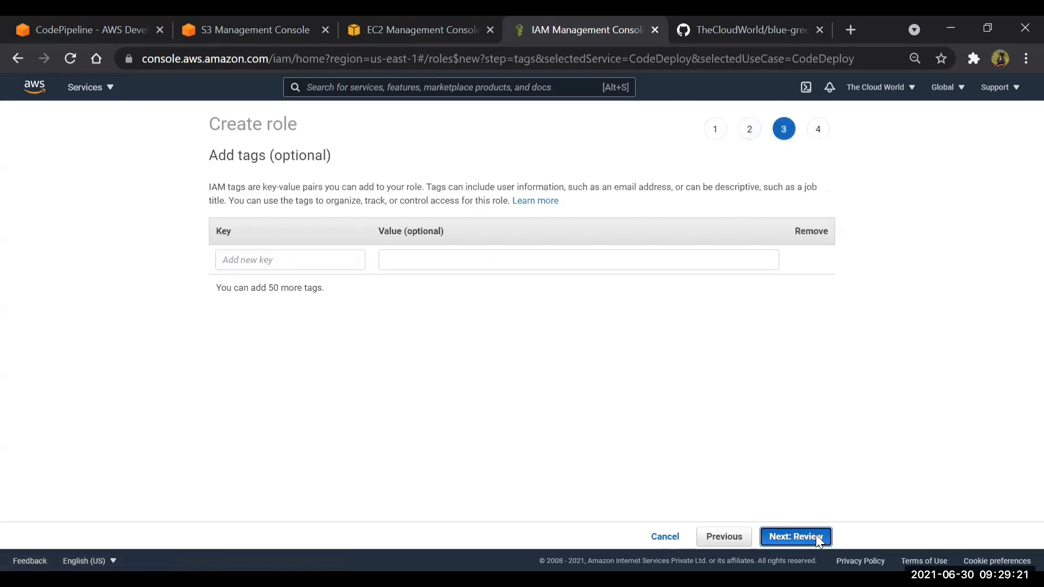
left_click(565, 201)
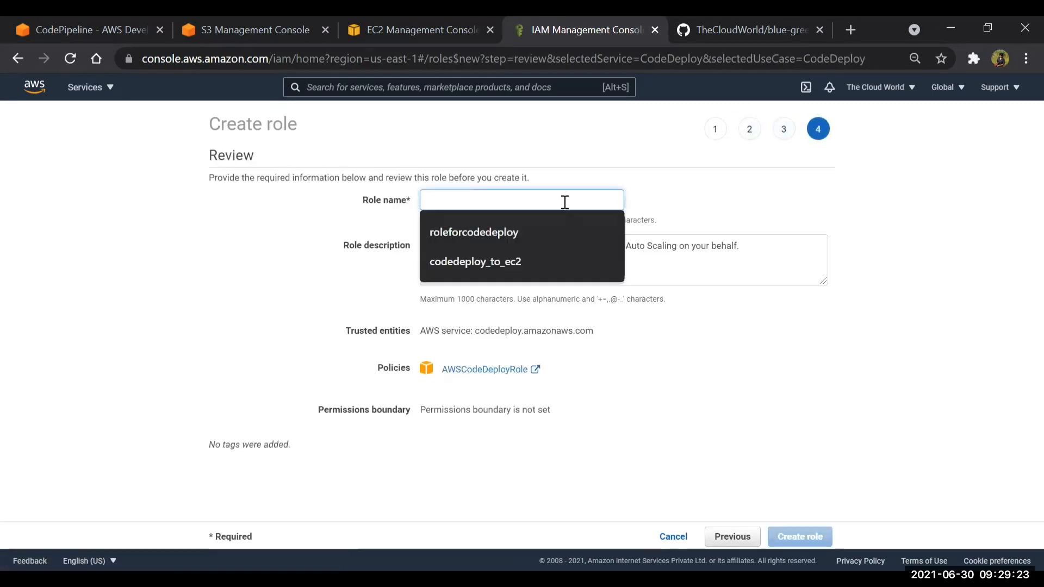
type("codedeploy")
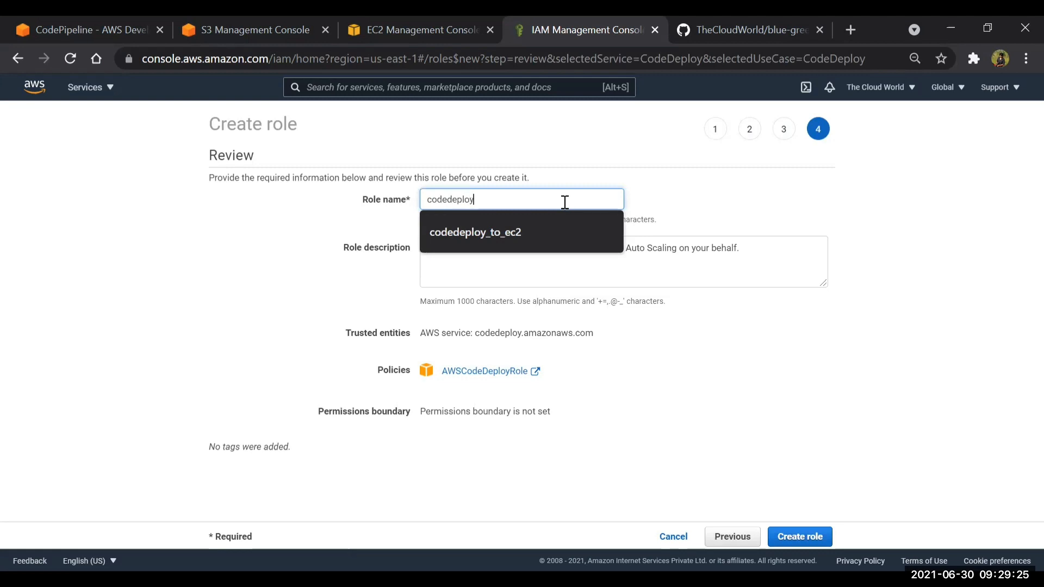
left_click(785, 536)
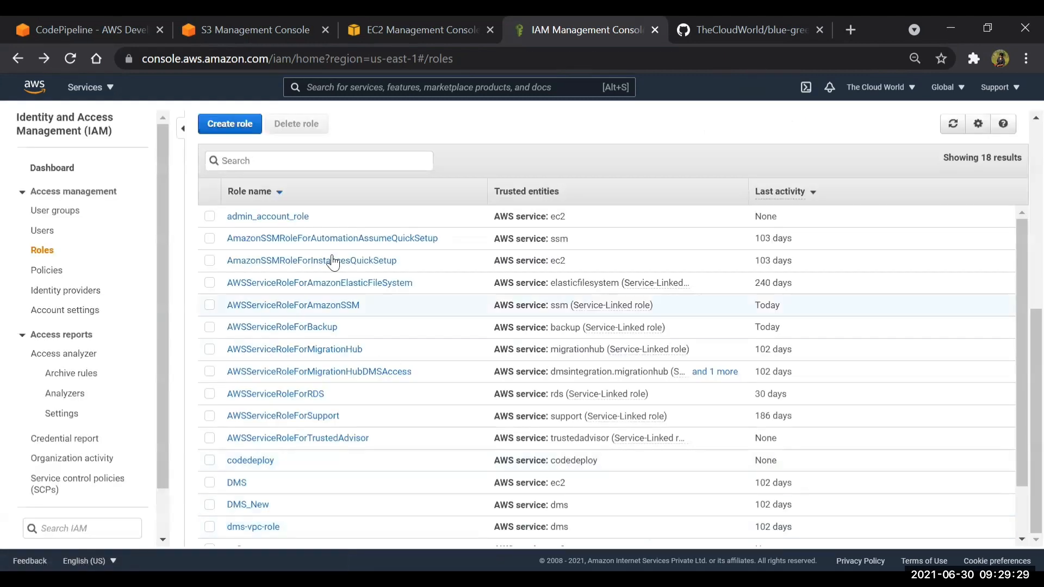
Find the codedeploy role by searching for code, open it, and start attaching policies to it
left_click(289, 162)
type("code")
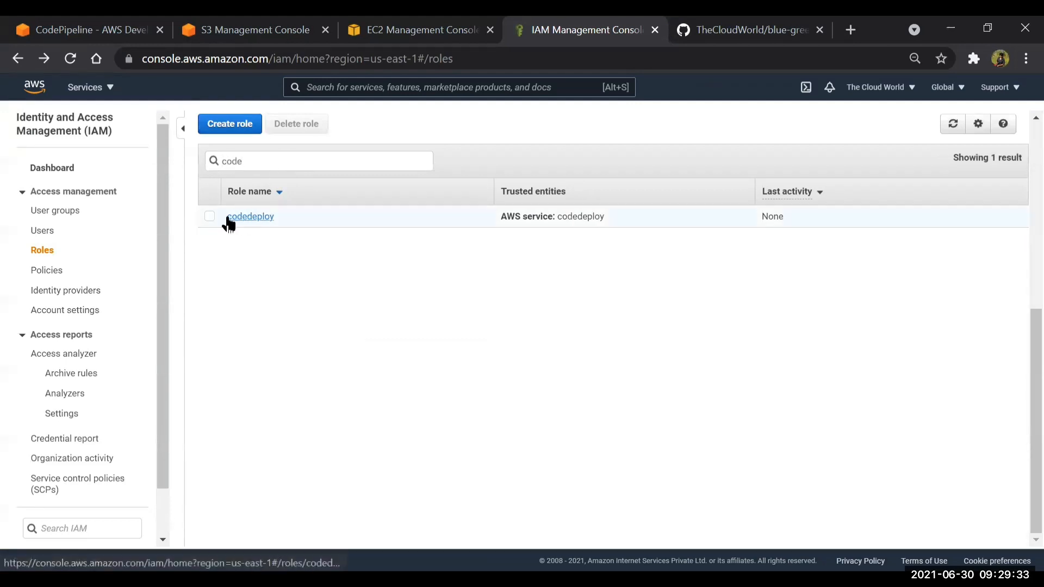
left_click(238, 217)
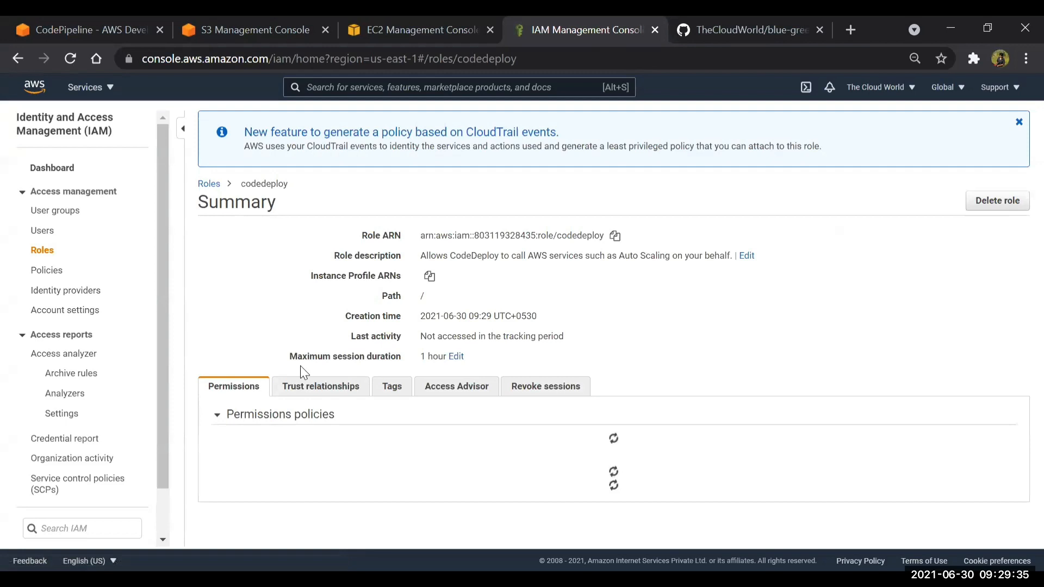
scroll(298, 366, "down", 1)
left_click(283, 416)
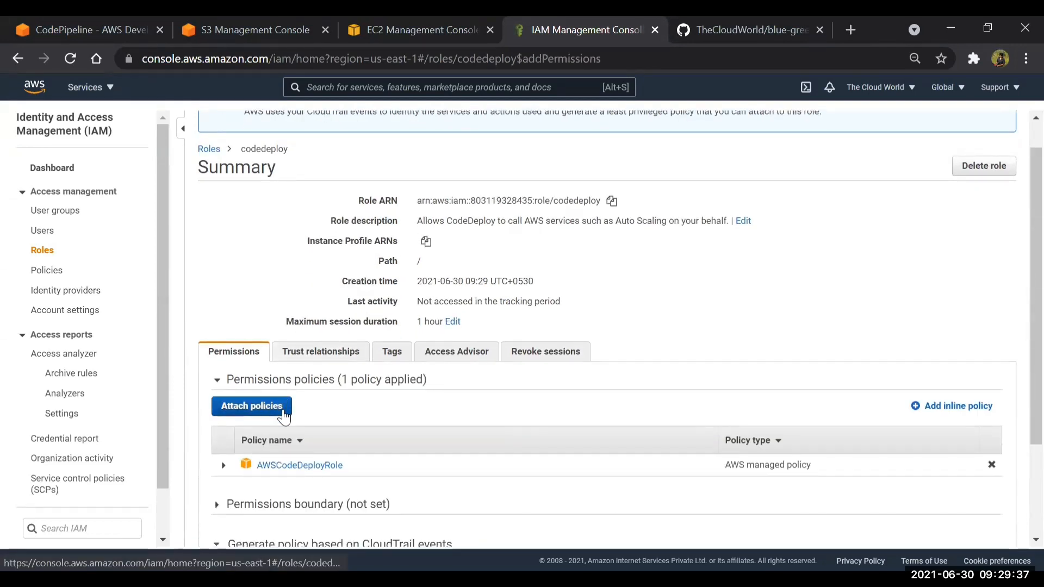
Attach the AdministratorAccess and AmazonS3FullAccess policies to the codedeploy role
left_click(211, 220)
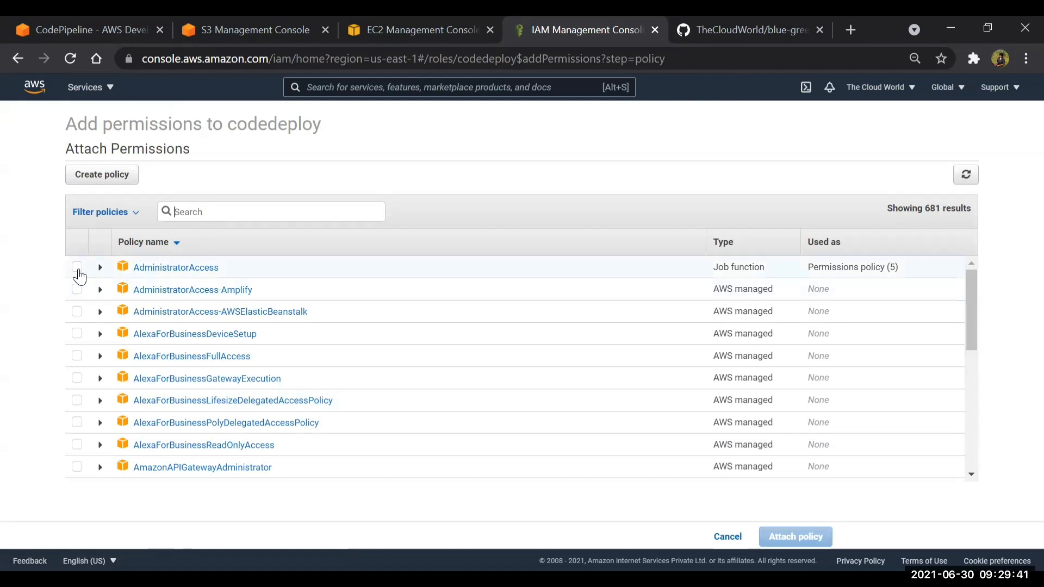
left_click(100, 264)
left_click(207, 212)
type("s3")
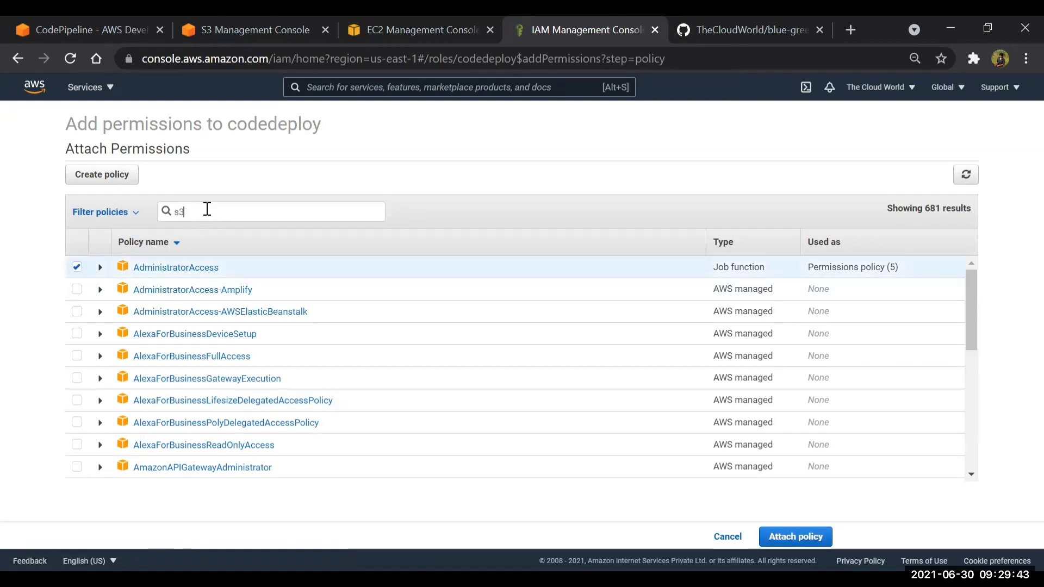
left_click(76, 290)
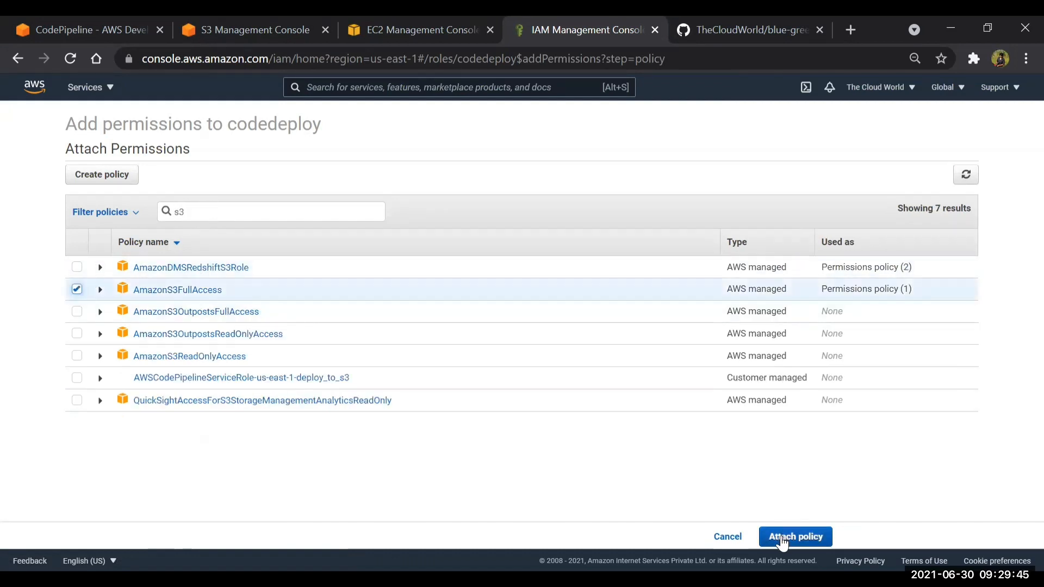
left_click(772, 538)
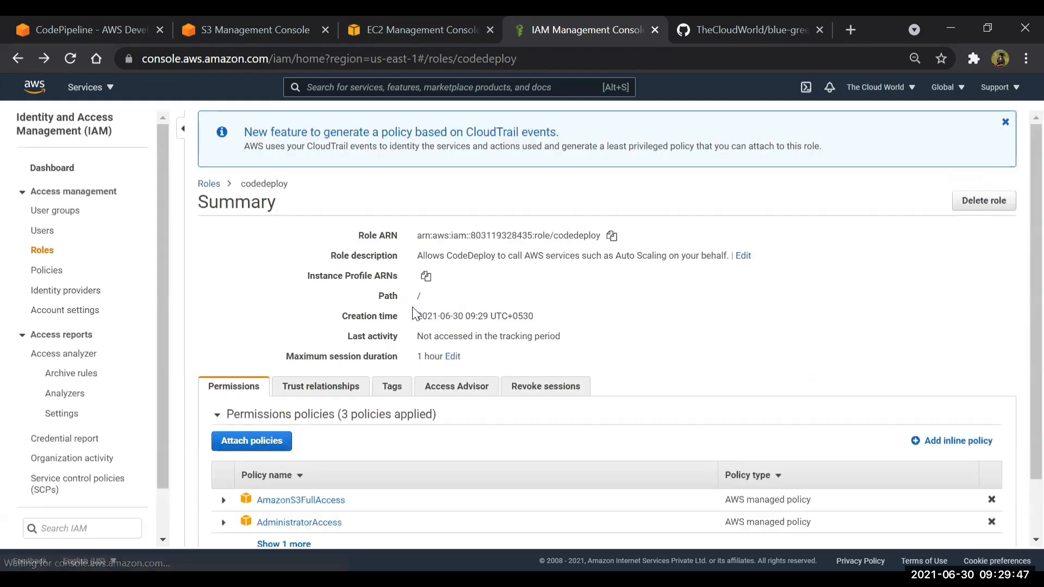
Return to the roles list, then search the services for ec2 and open the EC2 dashboard
left_click(212, 184)
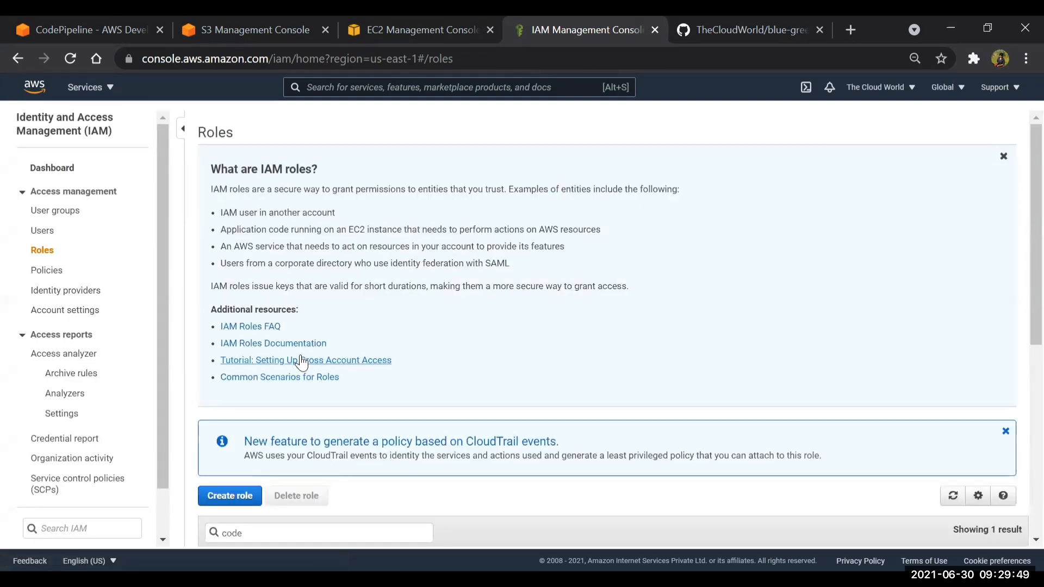
scroll(302, 364, "down", 6)
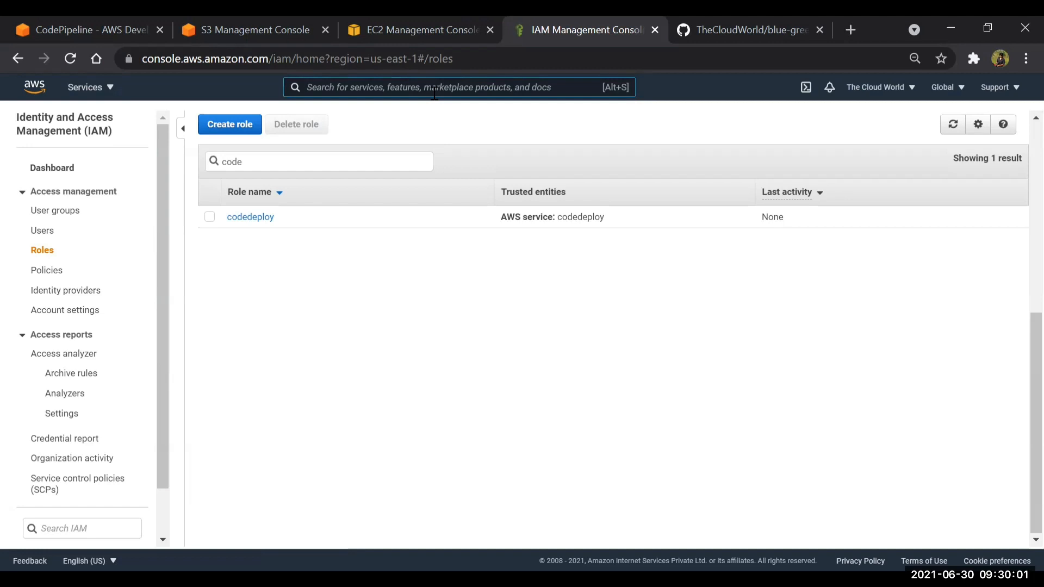
type("ec2")
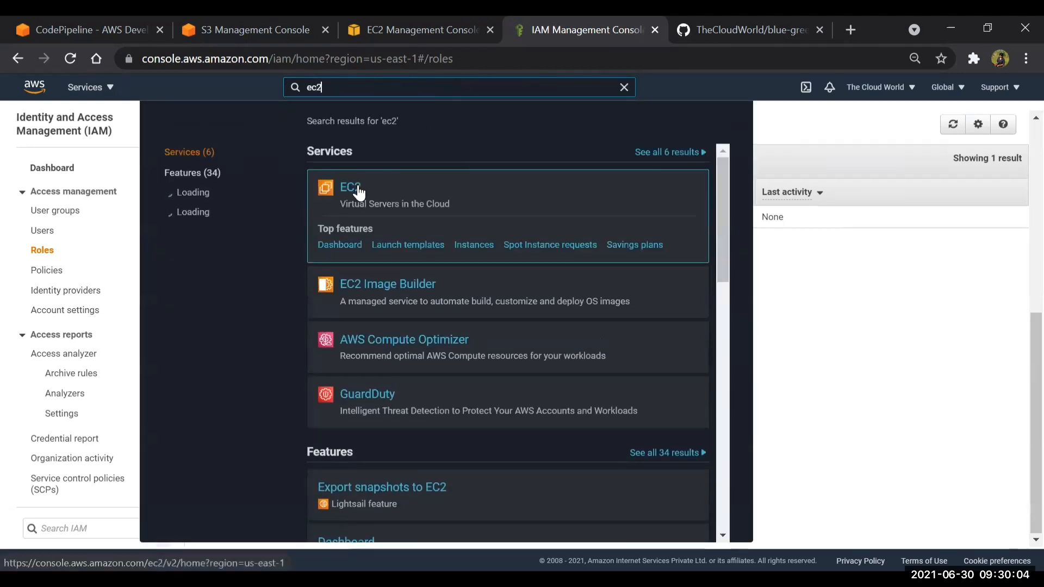
left_click(355, 190)
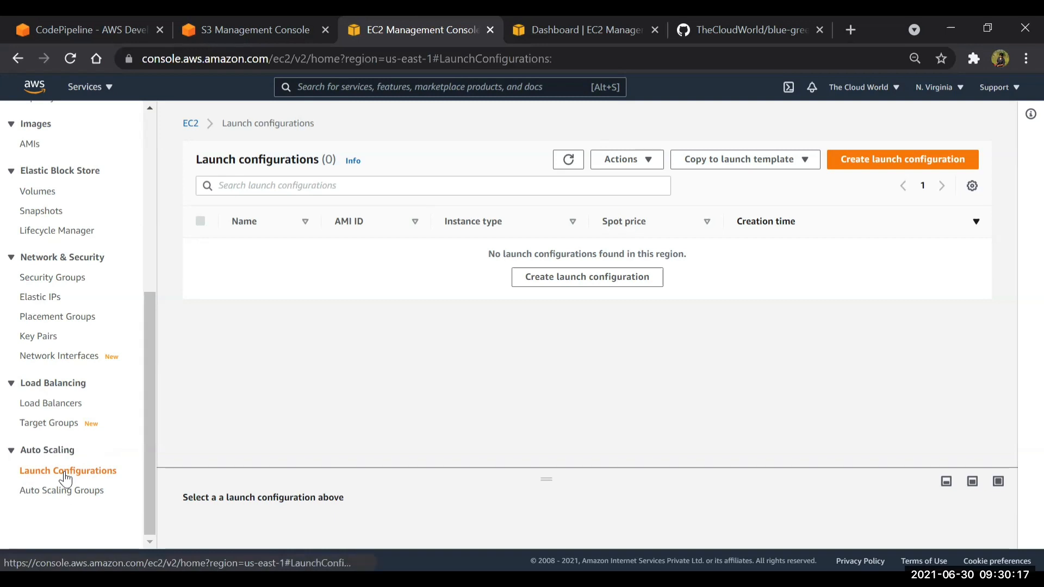
Start a new launch configuration in EC2 and name it myLC
left_click(878, 169)
left_click(138, 285)
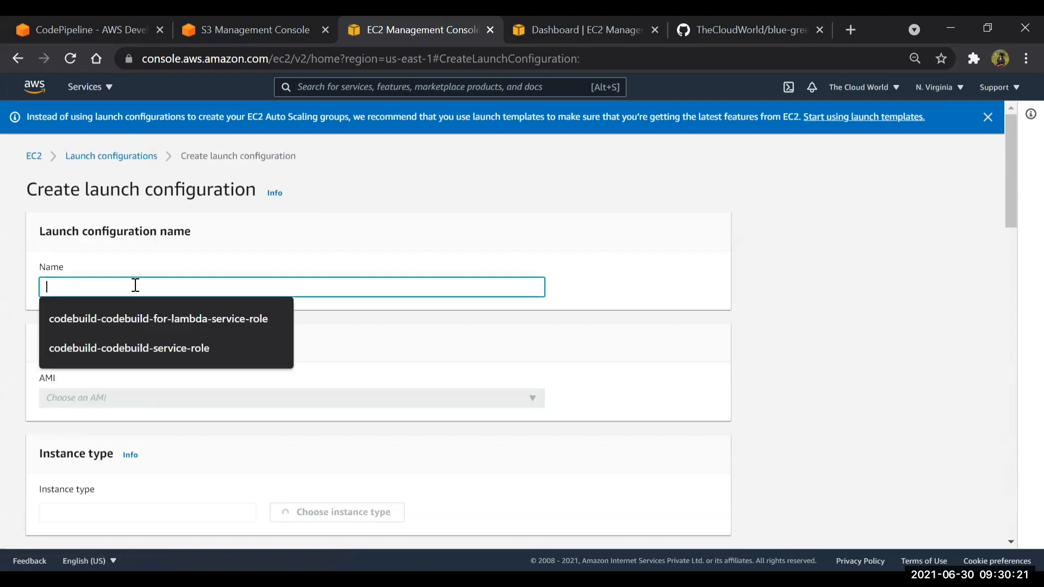
type("myLC")
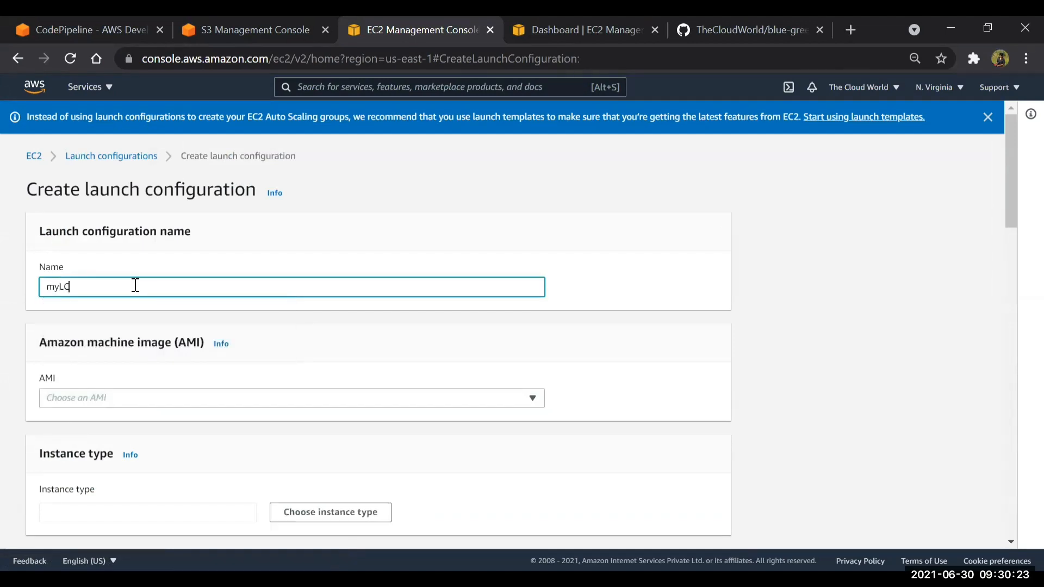
scroll(135, 285, "down", 3)
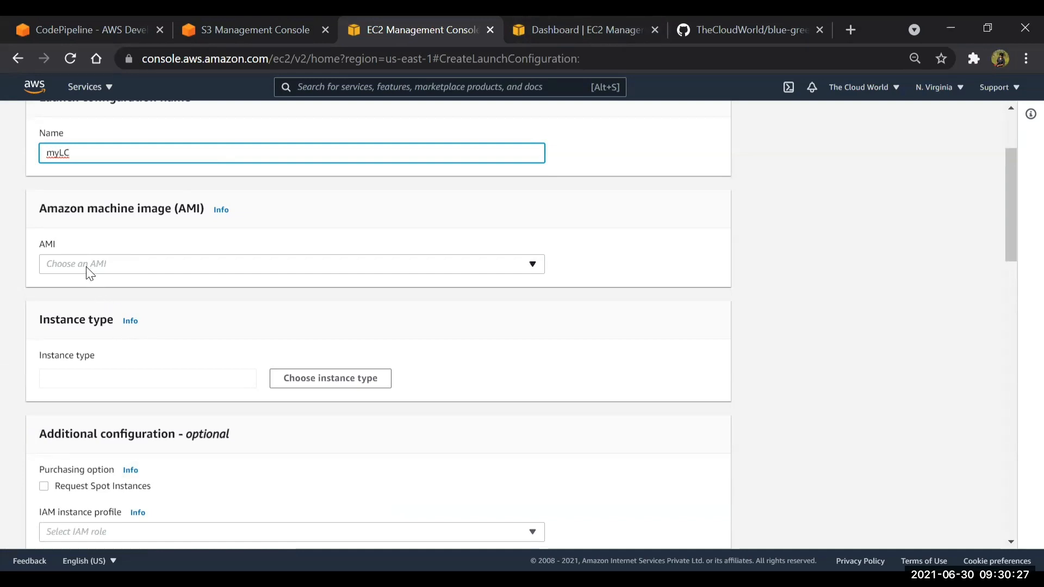
Open the launch instance wizard from the EC2 dashboard and copy the 64-bit x86 AMI ID of Amazon Linux 2
left_click(560, 32)
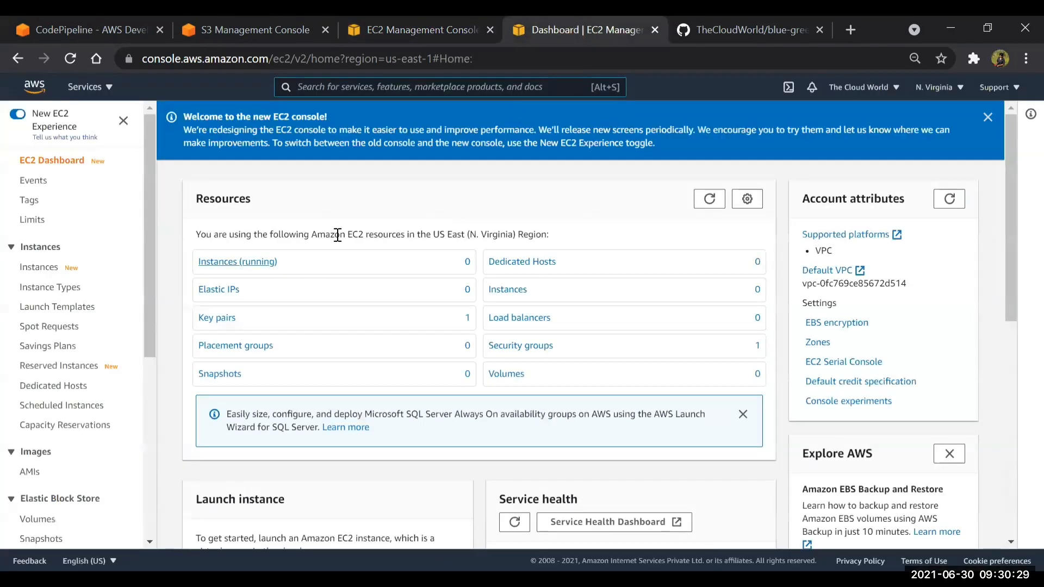
scroll(236, 169, "down", 4)
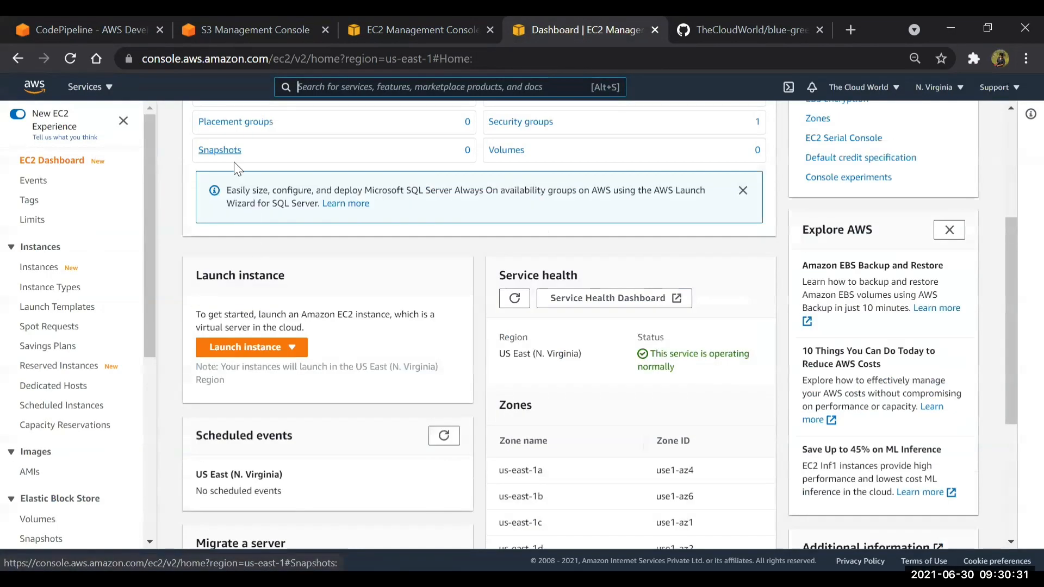
scroll(234, 162, "down", 4)
left_click(234, 108)
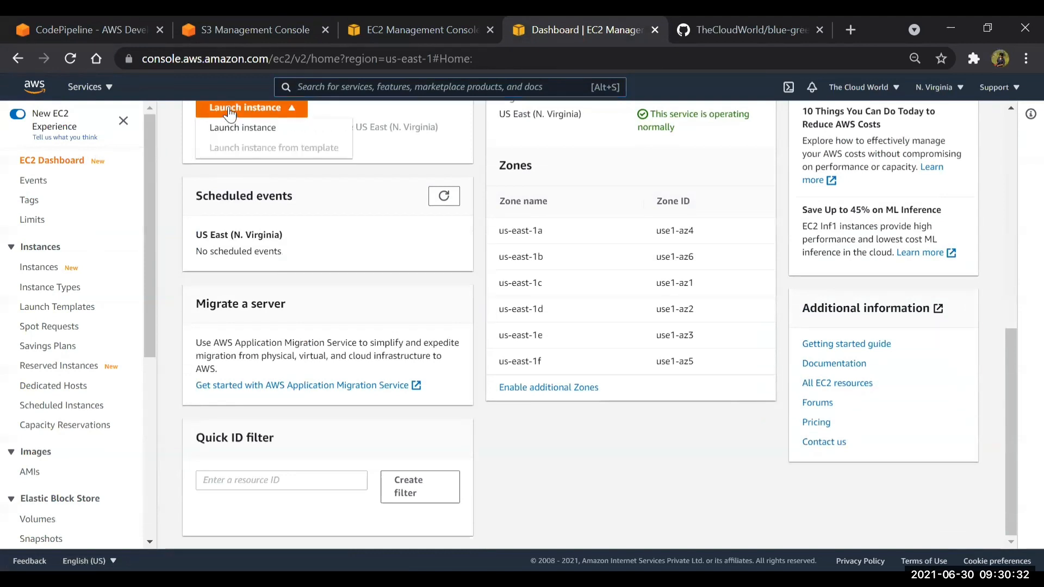
left_click(278, 136)
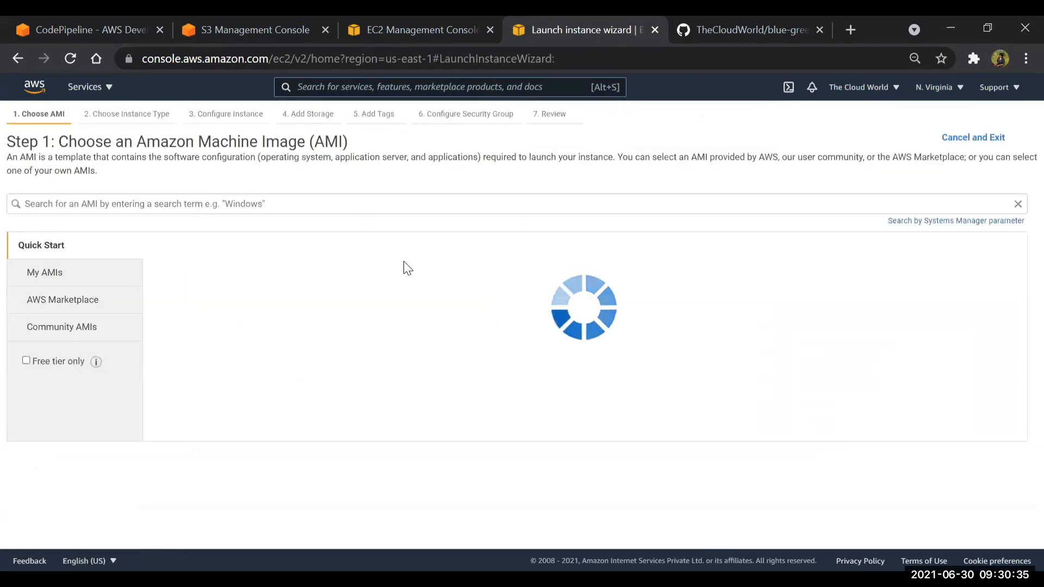
left_click_drag(442, 270, 553, 271)
key("ctrl+c")
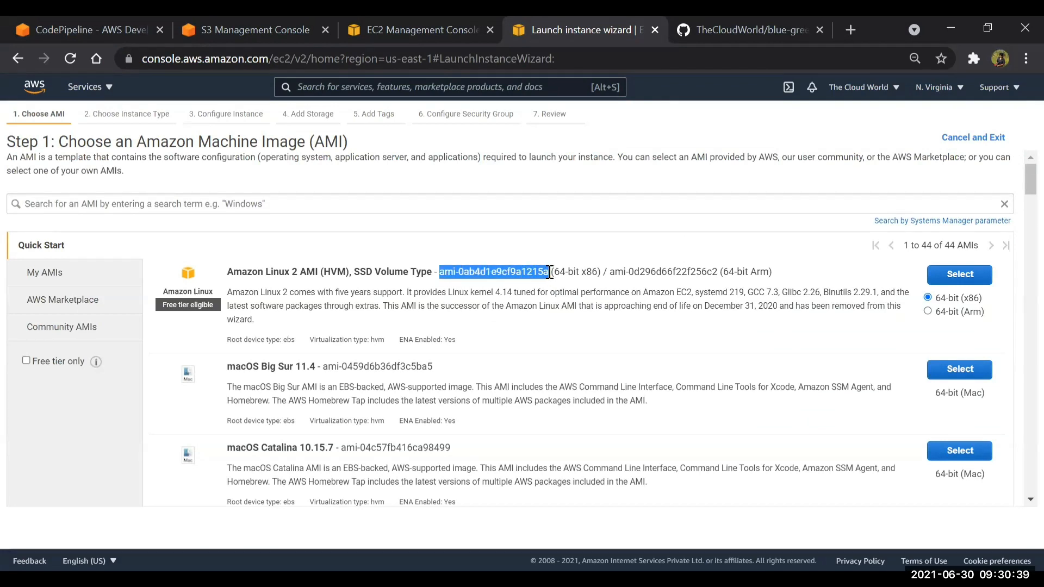
Set the launch configuration's AMI to ami-0ab4d1e9cf9a1215a (amzn2-ami-hvm-2.0.20210617.0-x86_64-gp2)
left_click(444, 24)
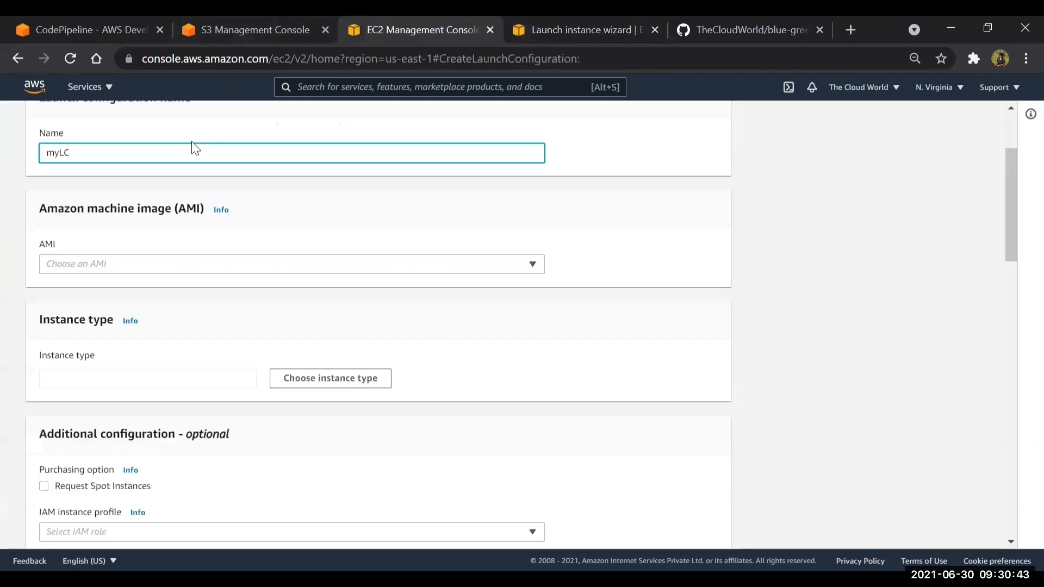
left_click(121, 267)
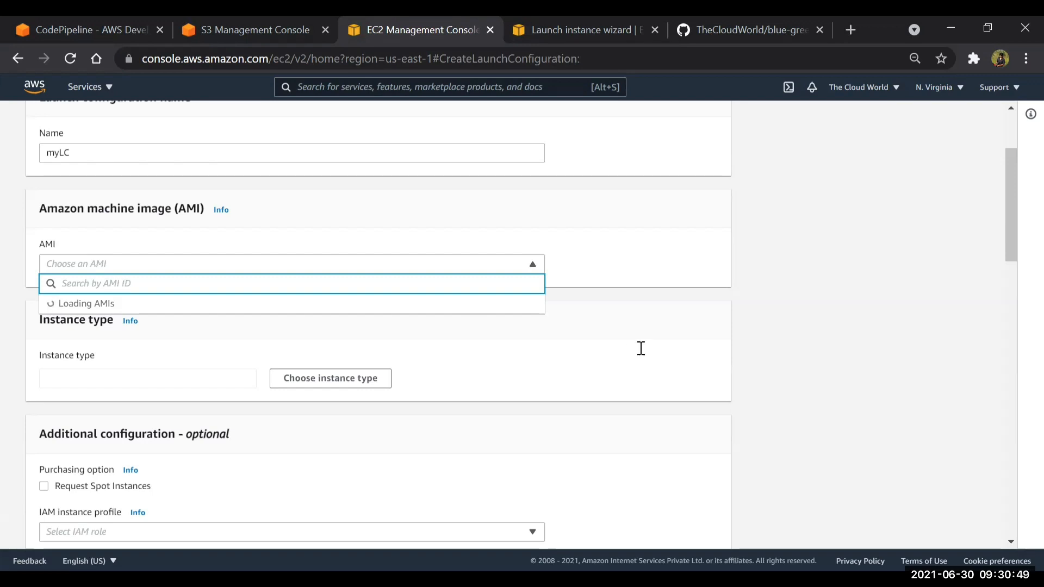
left_click(124, 138)
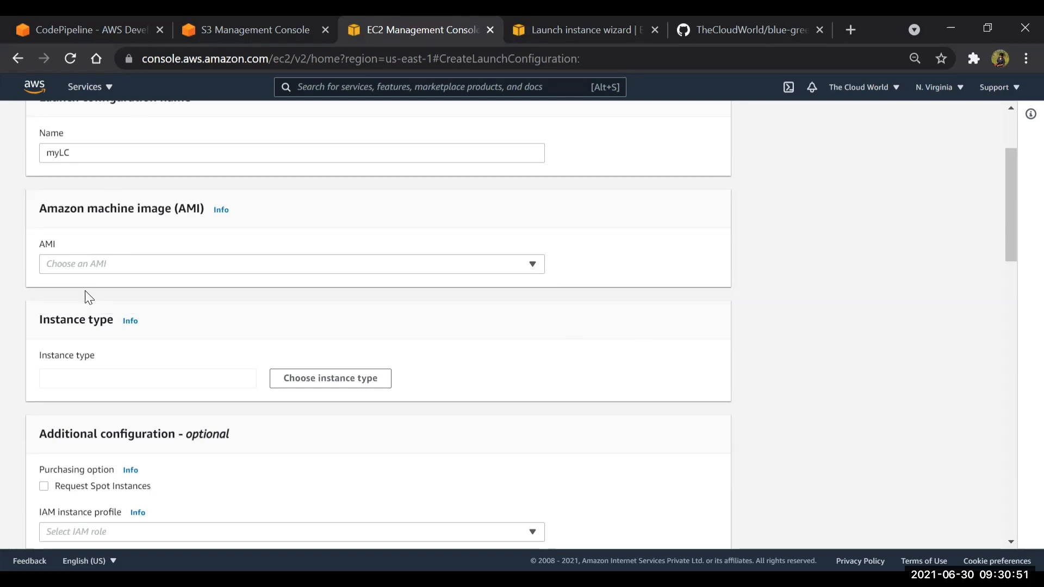
left_click(89, 272)
key("ctrl+v")
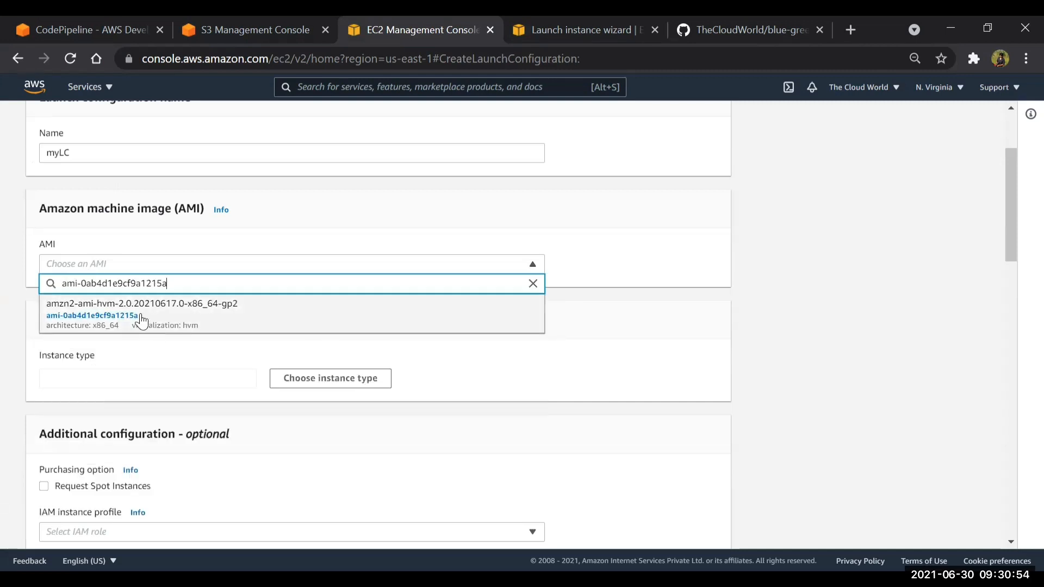
left_click(142, 322)
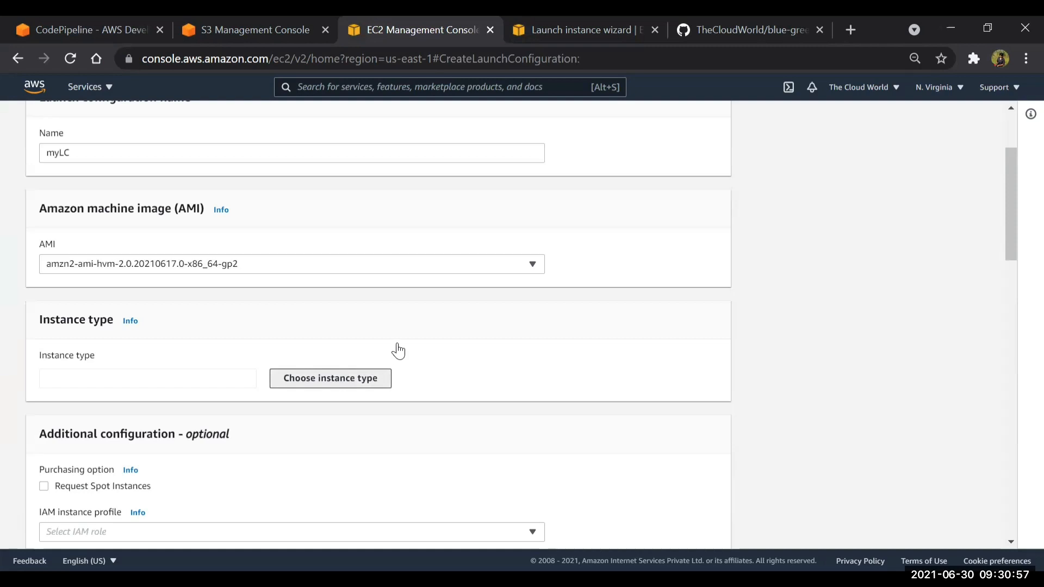
Choose t2.micro as the launch configuration's instance type
left_click(384, 378)
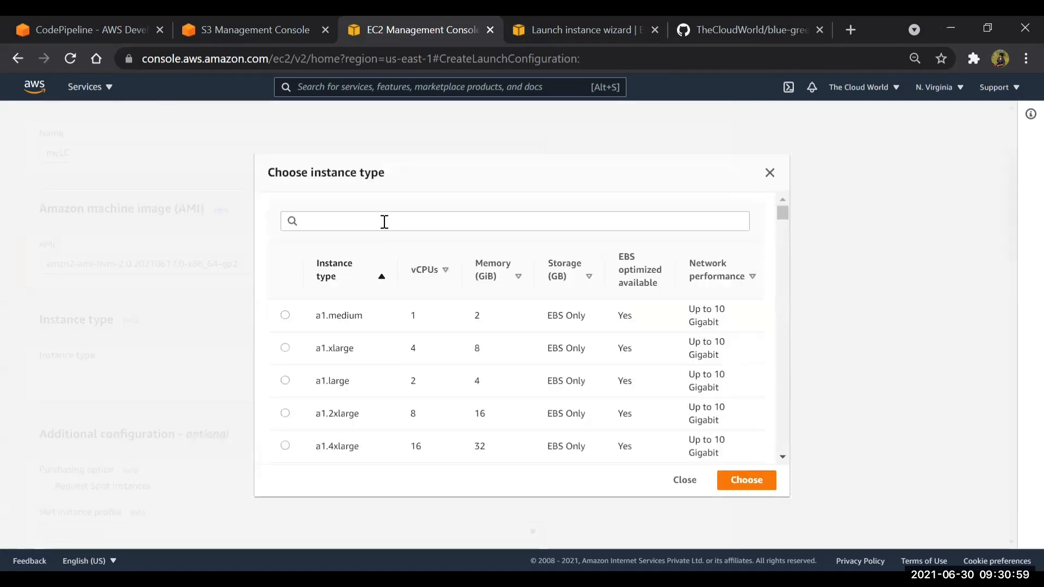
left_click(384, 221)
type("t2")
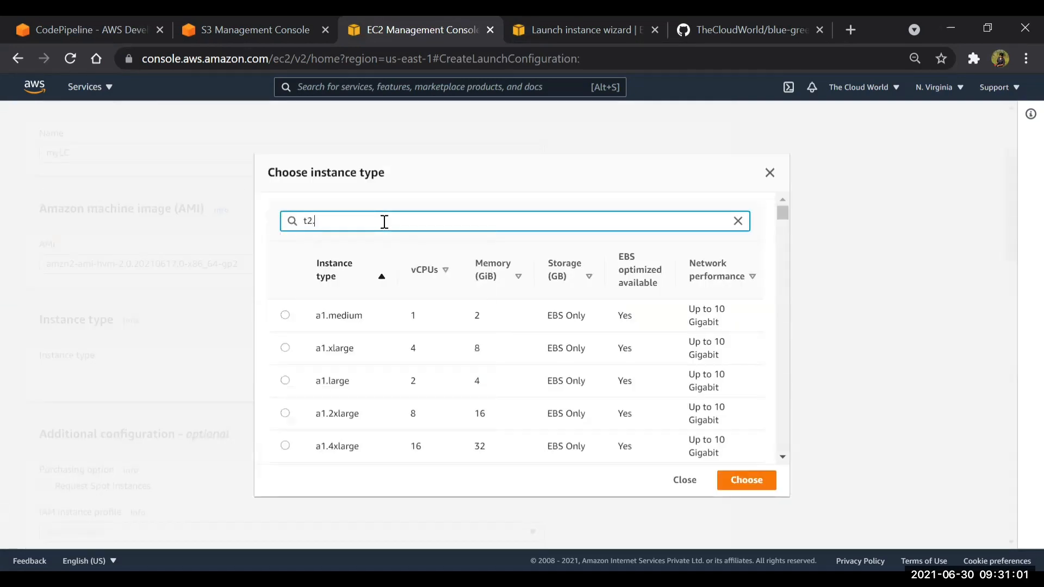
type(".micro")
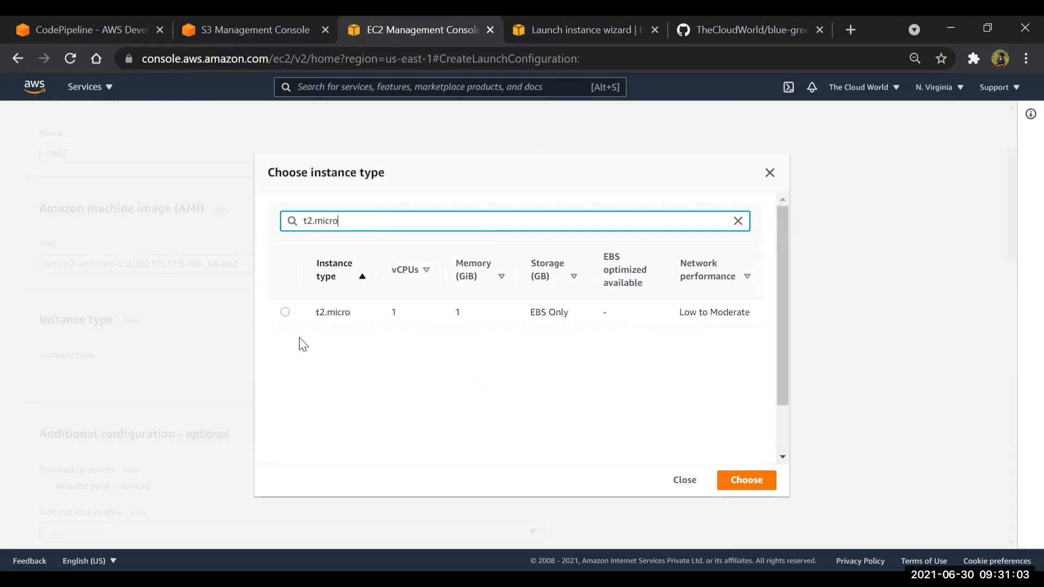
left_click(285, 312)
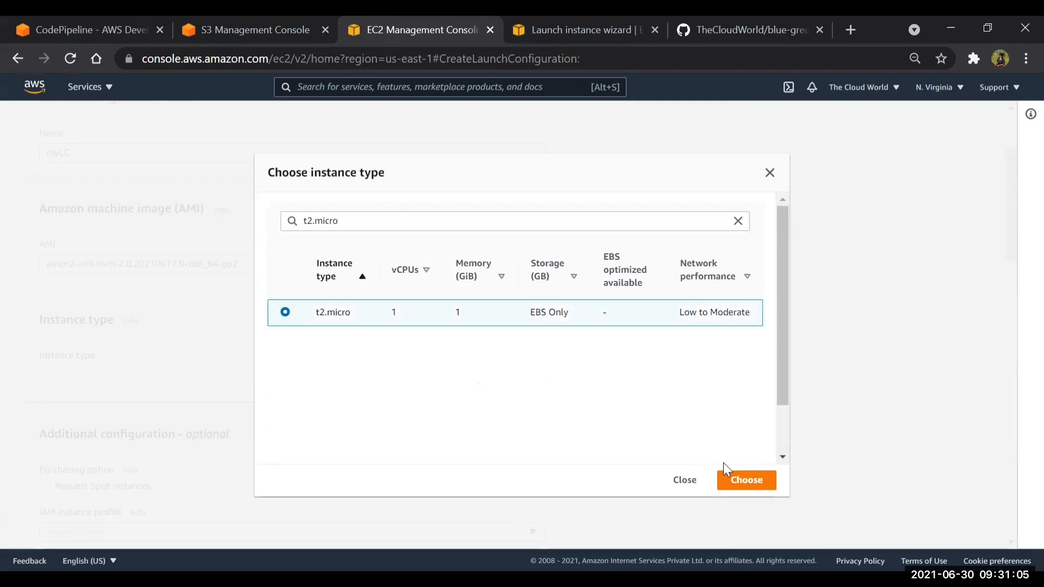
left_click(732, 480)
Assign the ec2 role as the IAM instance profile and expand the advanced details to reach the user data
scroll(411, 372, "down", 4)
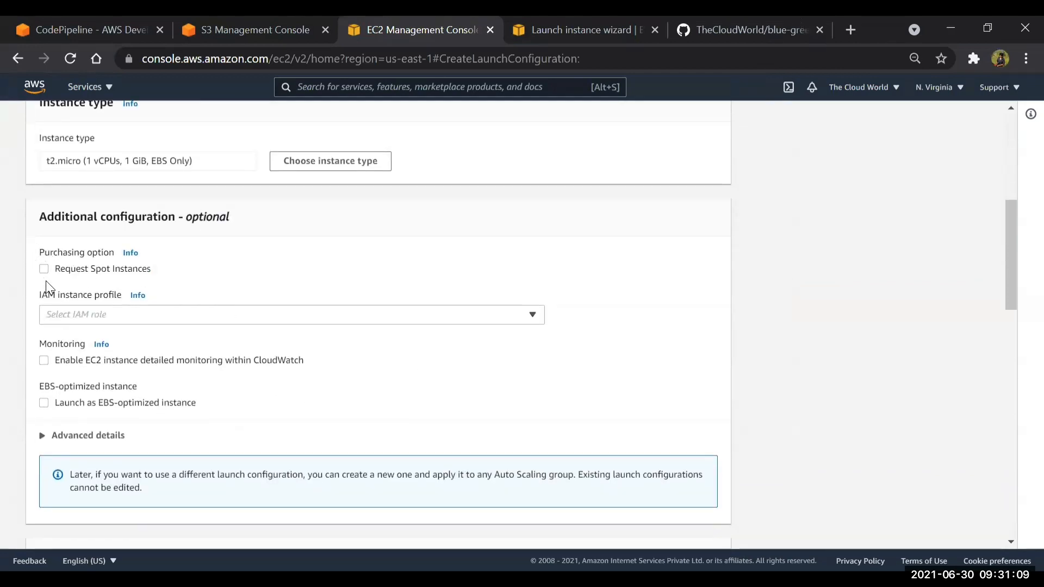
left_click(187, 306)
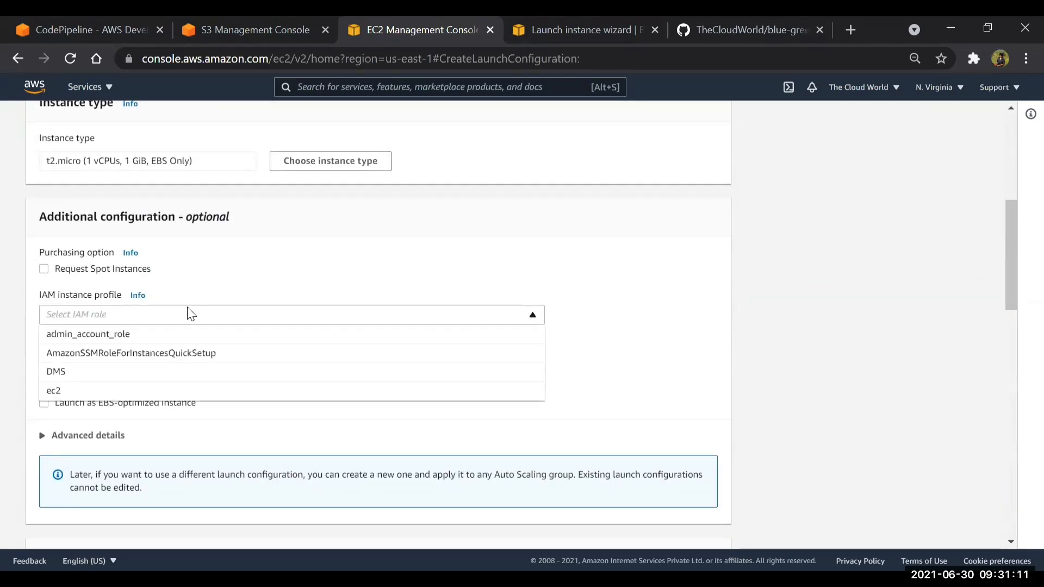
left_click(80, 392)
scroll(381, 346, "down", 3)
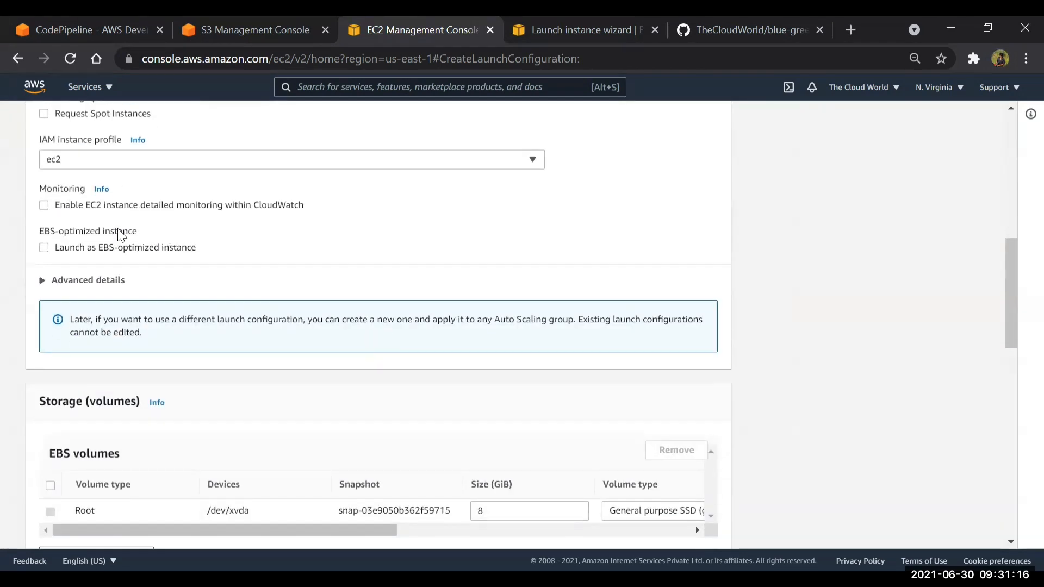
left_click(41, 283)
scroll(223, 377, "down", 4)
scroll(140, 420, "down", 2)
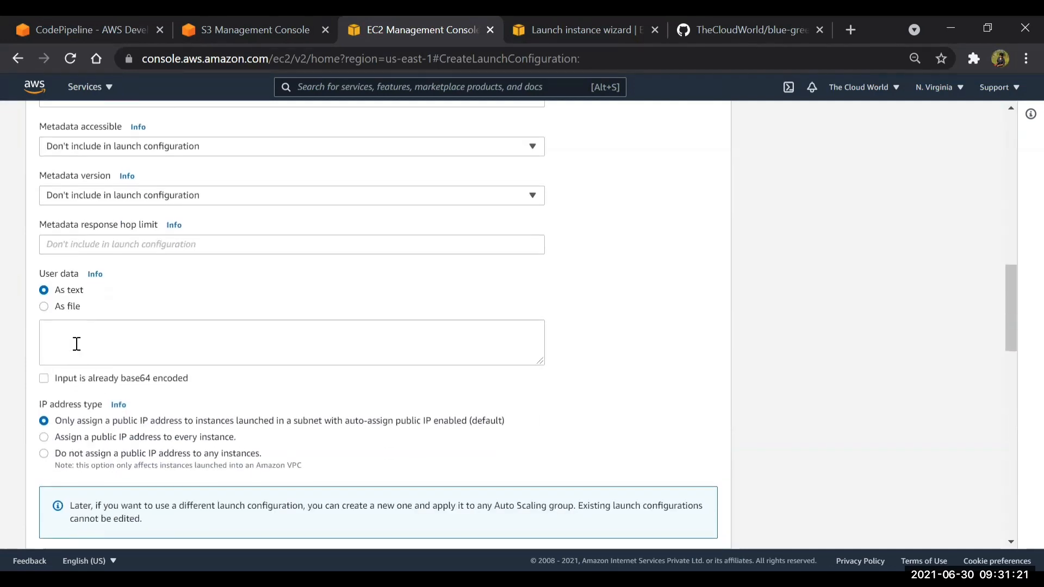
Check the contents of user-data.txt in the blue-green GitHub repository, then return to the repository's main page
left_click(770, 23)
scroll(34, 397, "down", 3)
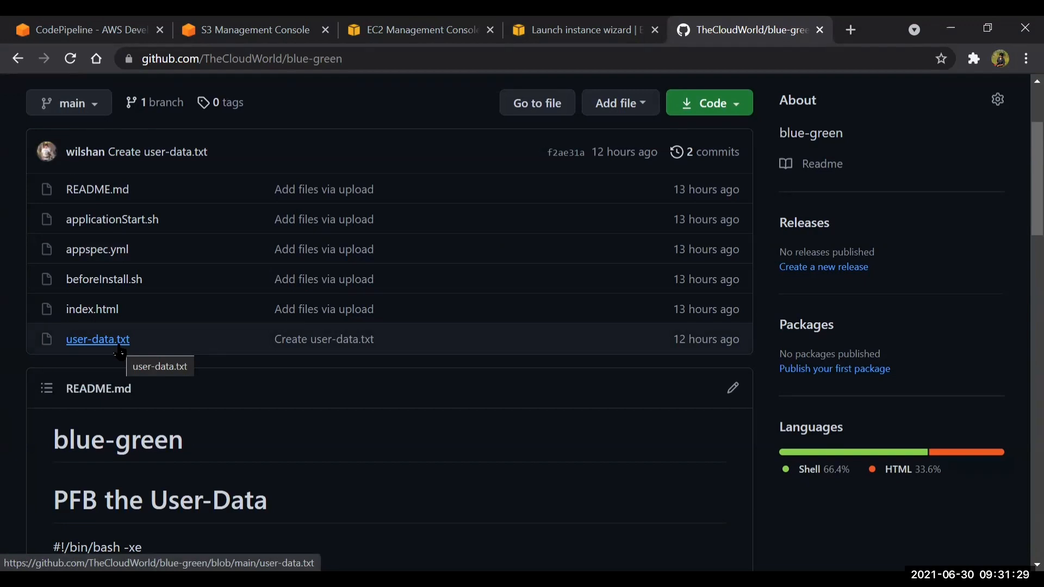
left_click(119, 343)
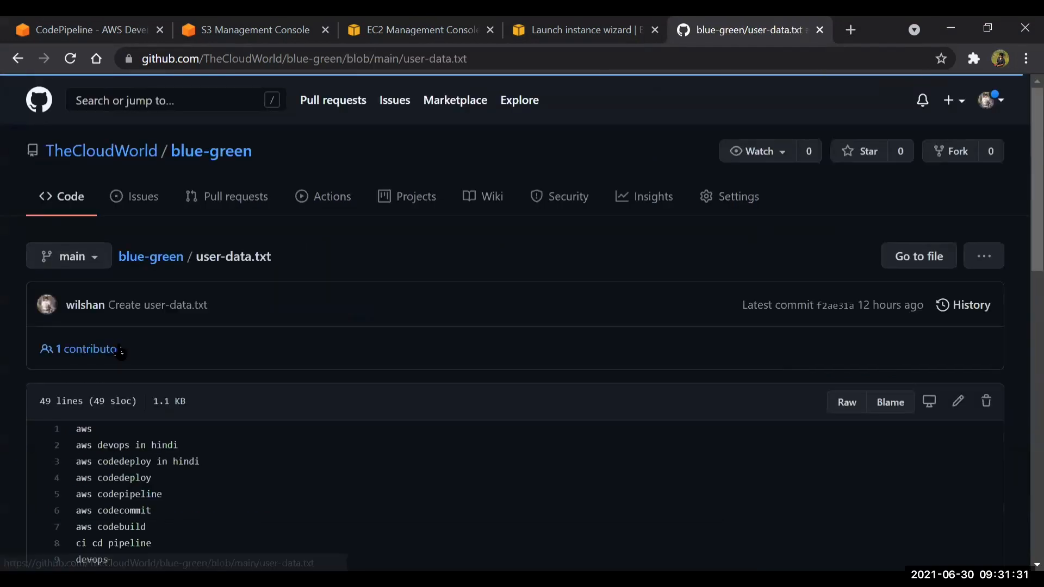
scroll(205, 425, "down", 3)
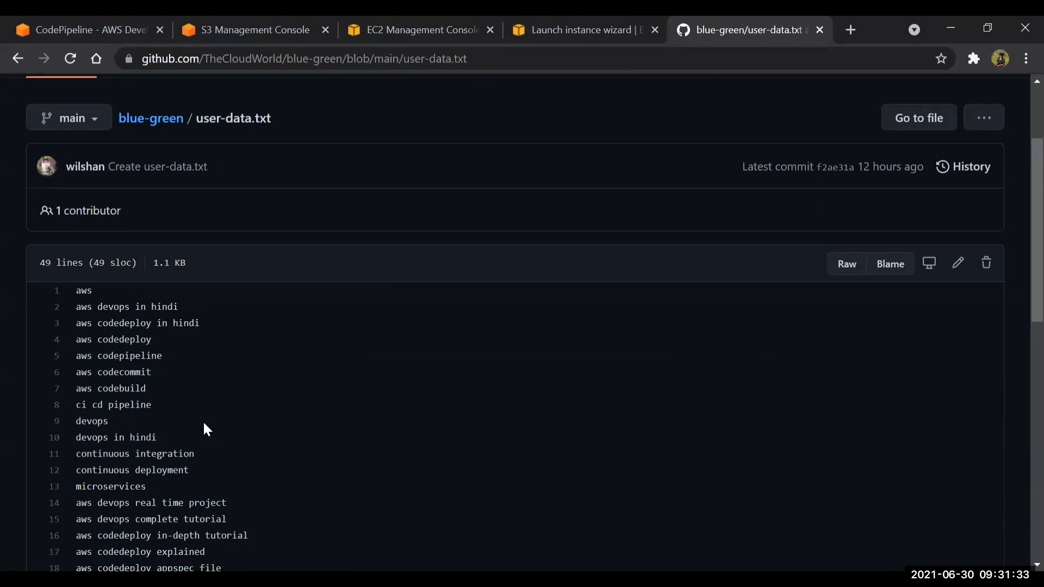
scroll(205, 427, "up", 3)
left_click(140, 261)
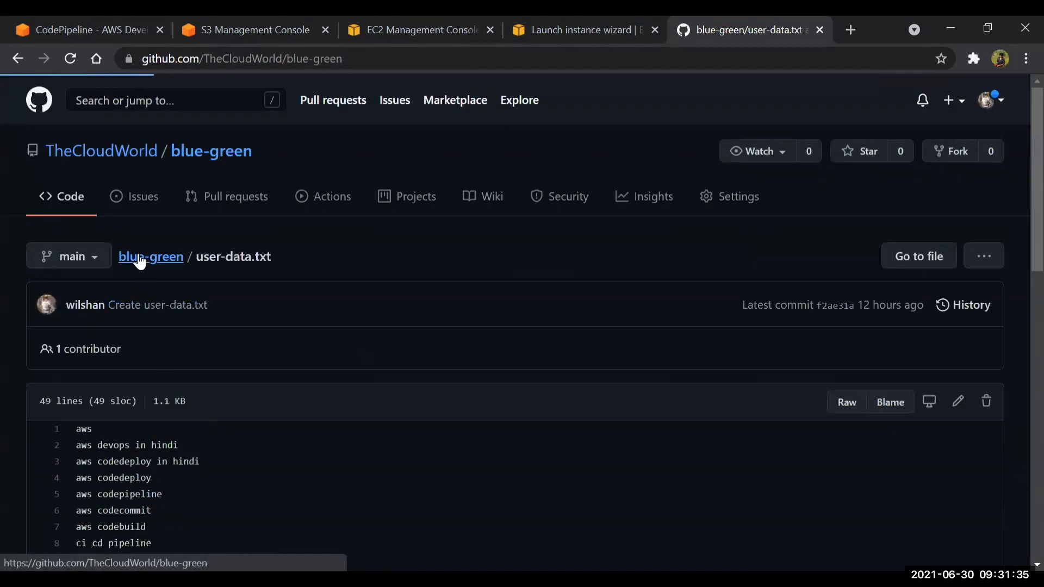
Copy the whole user data script from the README, from "#!/bin/bash -xe" through the final "execute"
scroll(127, 364, "down", 3)
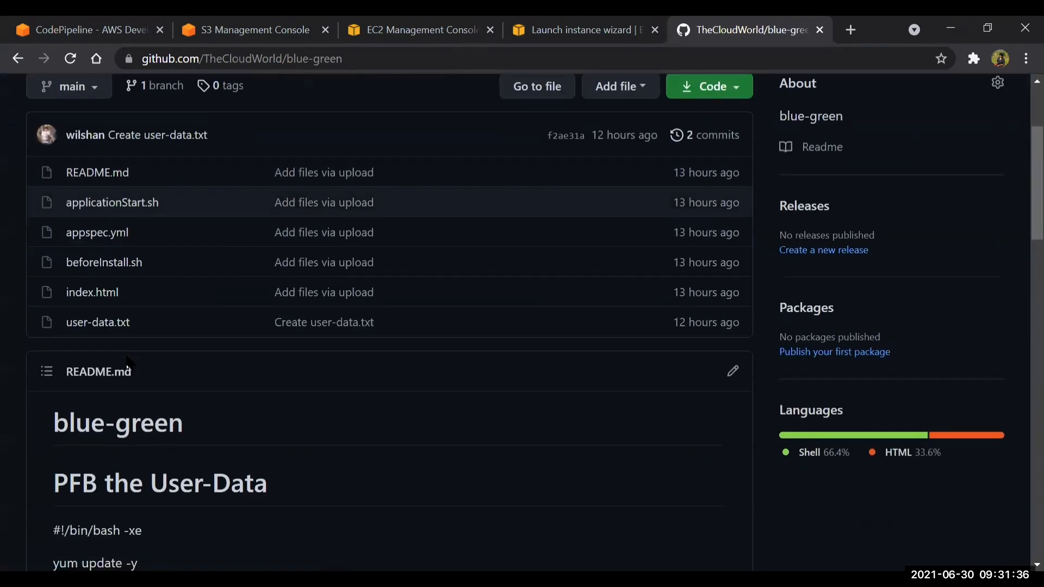
scroll(126, 363, "down", 15)
scroll(128, 356, "up", 7)
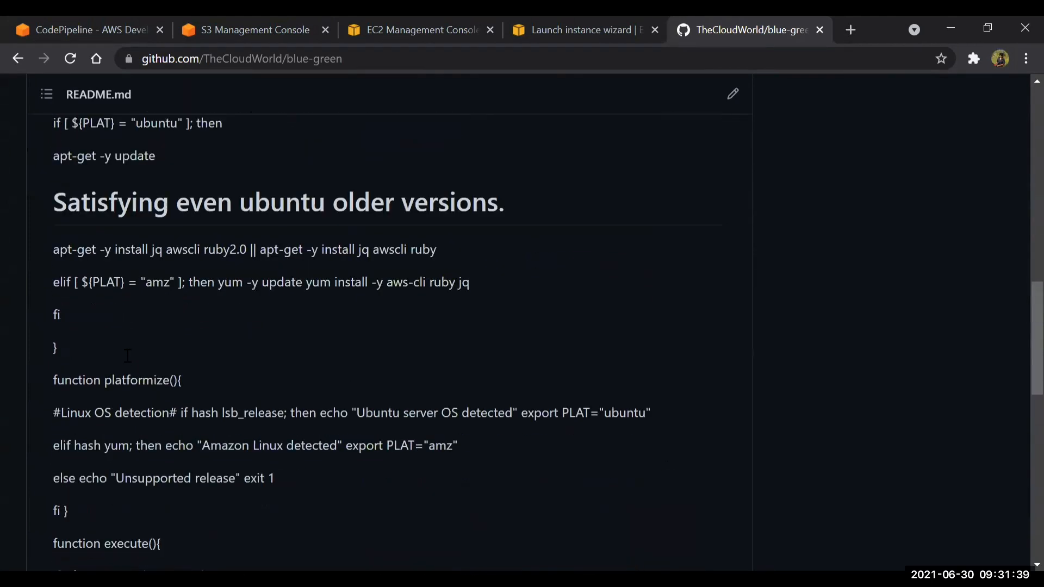
scroll(128, 359, "down", 4)
scroll(82, 184, "up", 6)
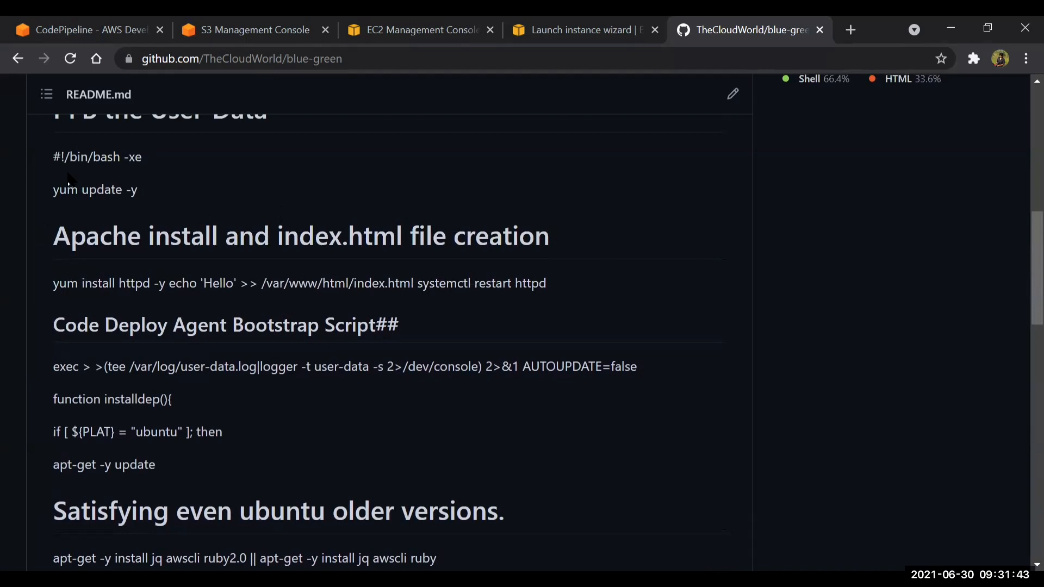
left_click_drag(54, 156, 187, 571)
scroll(191, 386, "down", 13)
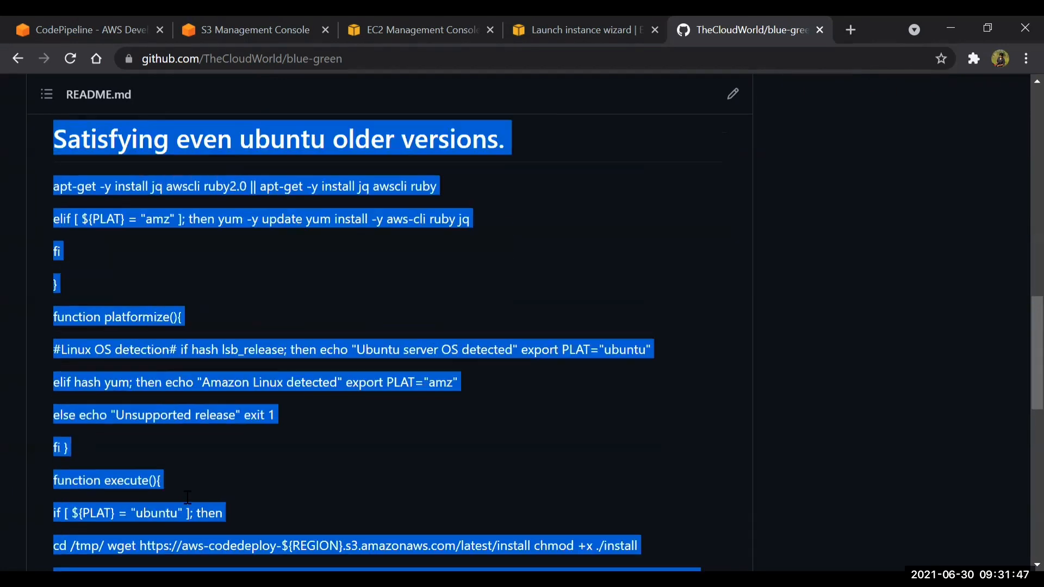
scroll(180, 436, "down", 4)
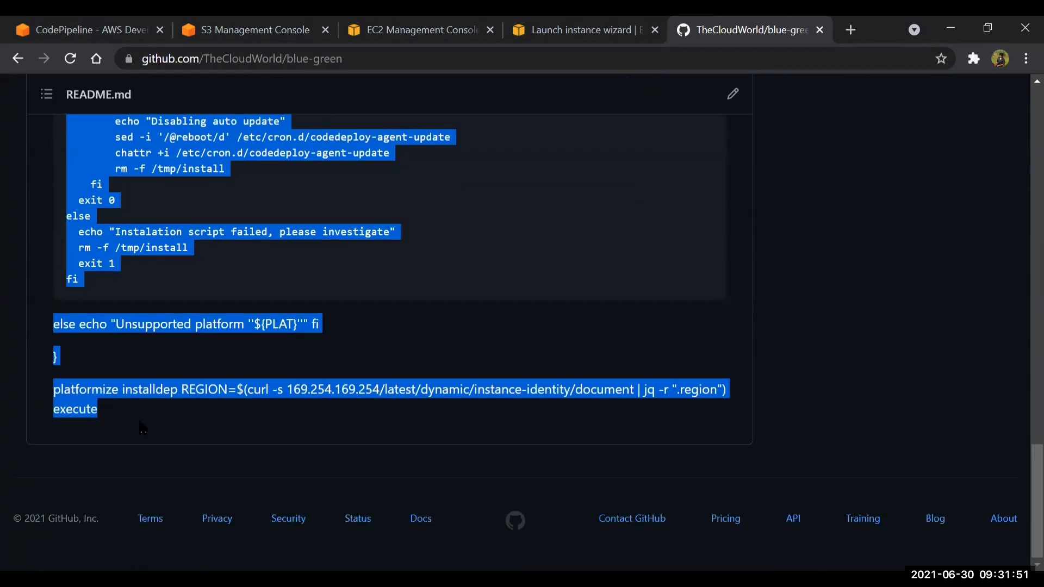
Paste the copied script as text into the launch configuration's user data and enlarge the text box
left_click(418, 30)
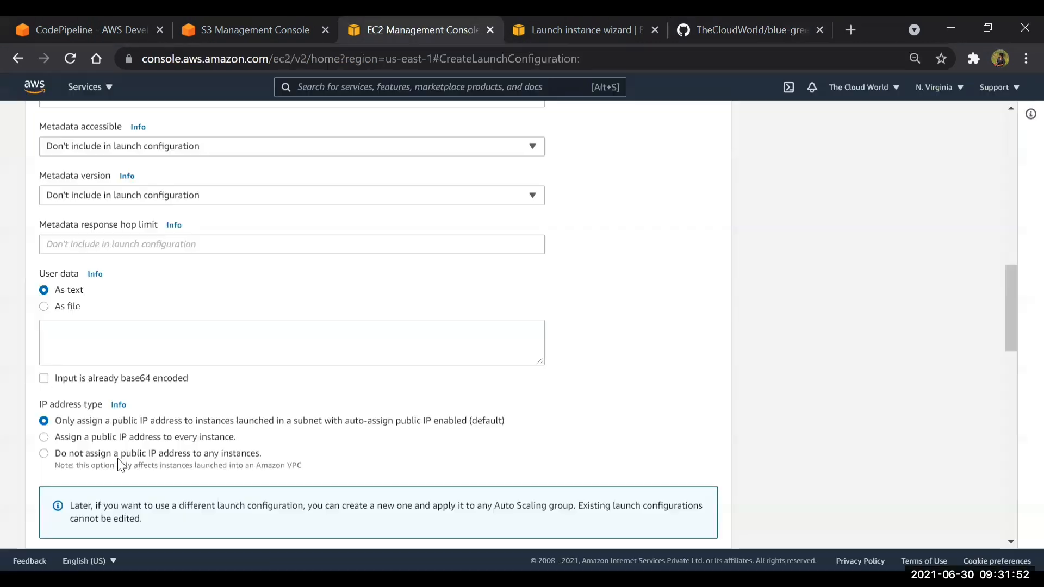
left_click(98, 274)
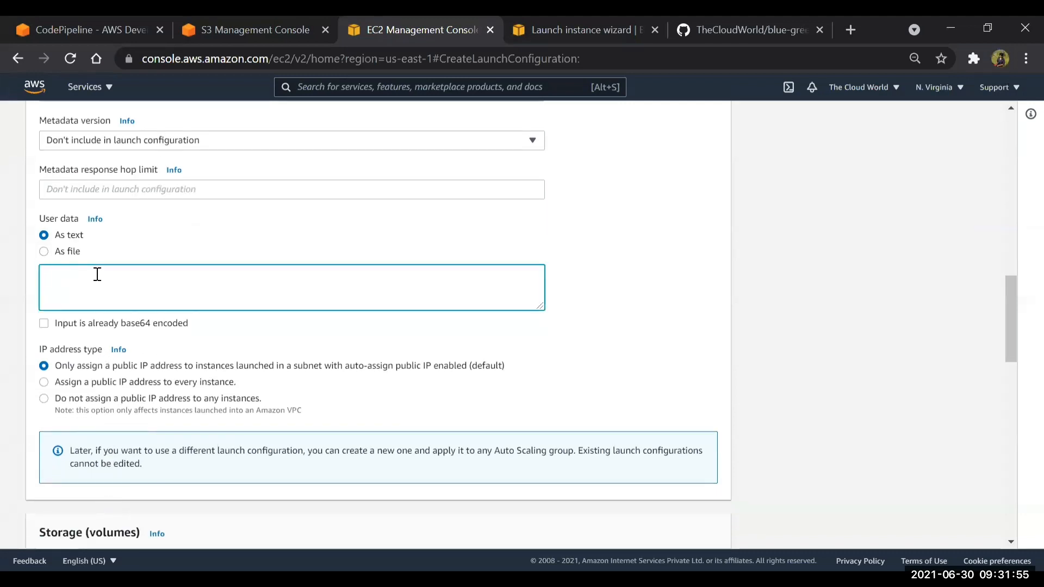
key("ctrl+v")
scroll(97, 274, "up", 10)
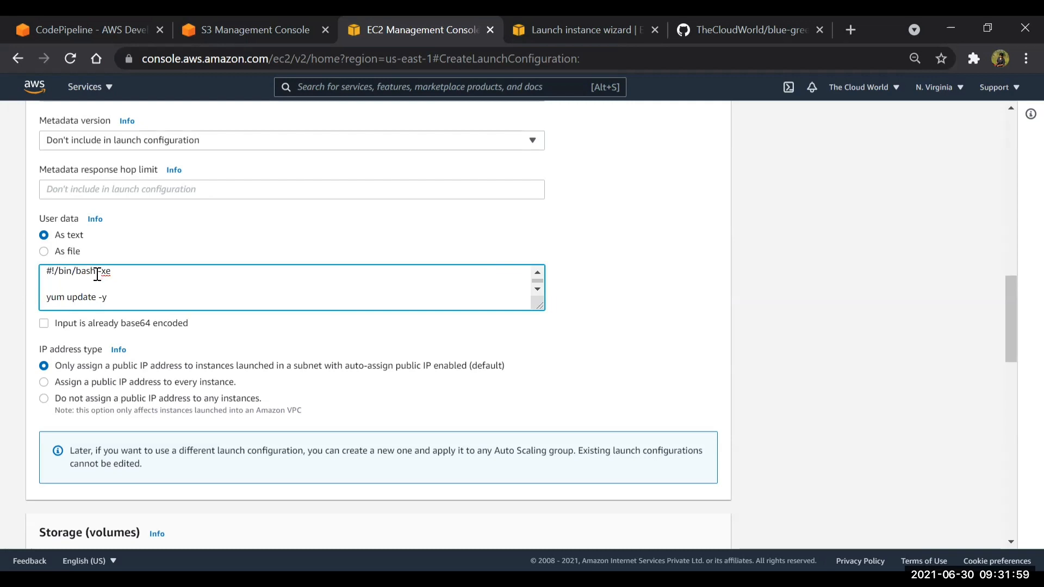
left_click_drag(539, 305, 524, 546)
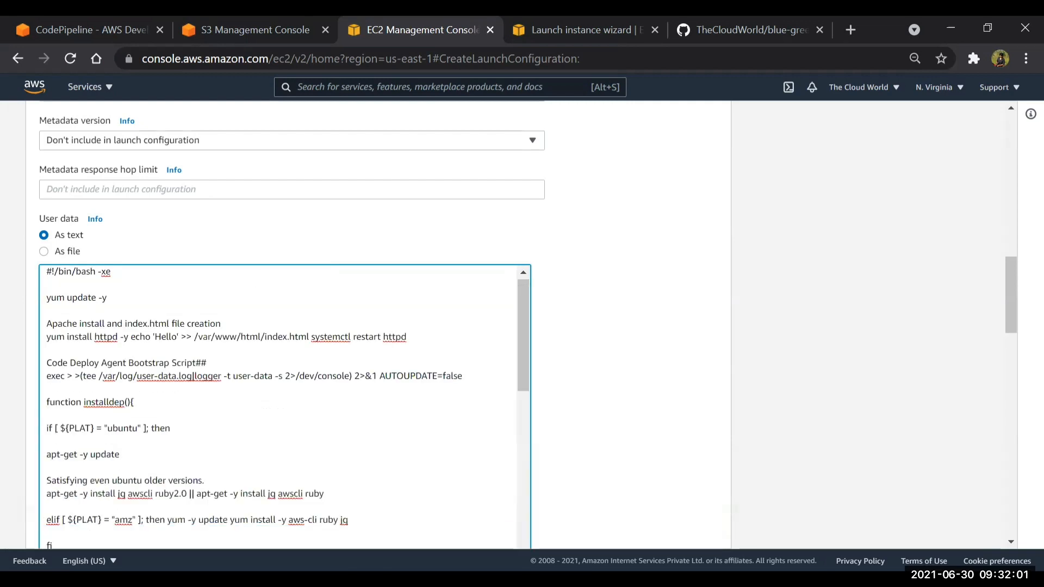
Review the opening part of the pasted user data script, down to the CodeDeploy agent section
scroll(275, 415, "down", 1)
scroll(276, 415, "up", 1)
scroll(662, 317, "down", 2)
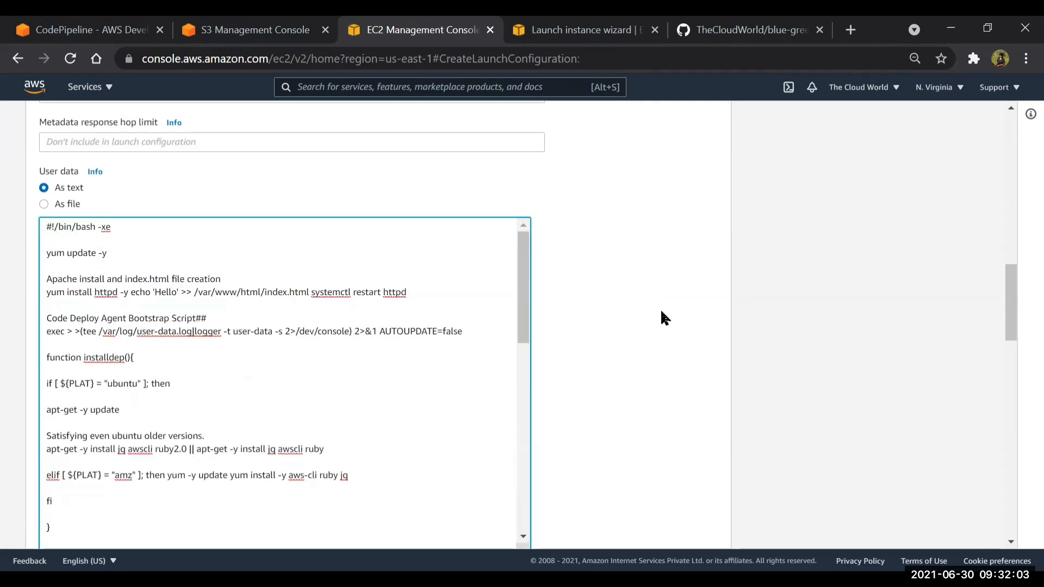
scroll(666, 318, "down", 1)
scroll(362, 309, "up", 1)
scroll(361, 308, "up", 1)
scroll(361, 308, "down", 1)
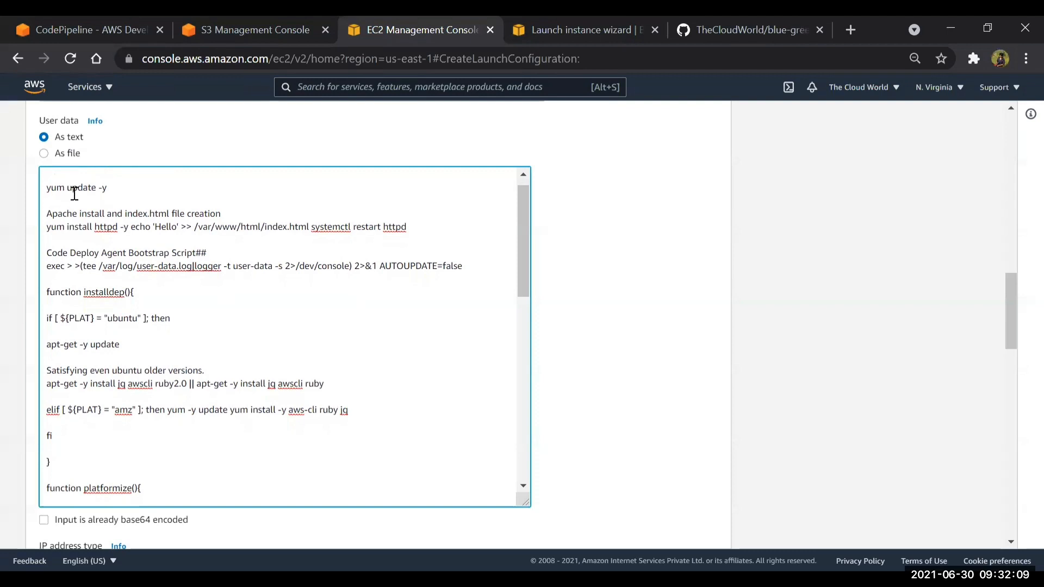
scroll(136, 300, "down", 2)
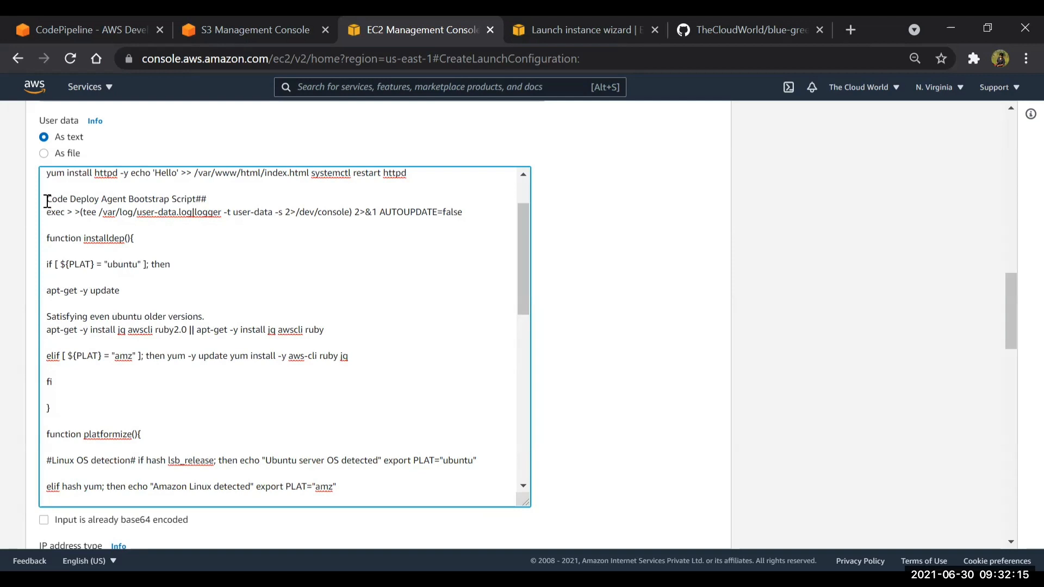
Comment out the "Code Deploy Agent Bootstrap Script" heading in the user data by prefixing it with ##
left_click_drag(47, 199, 140, 197)
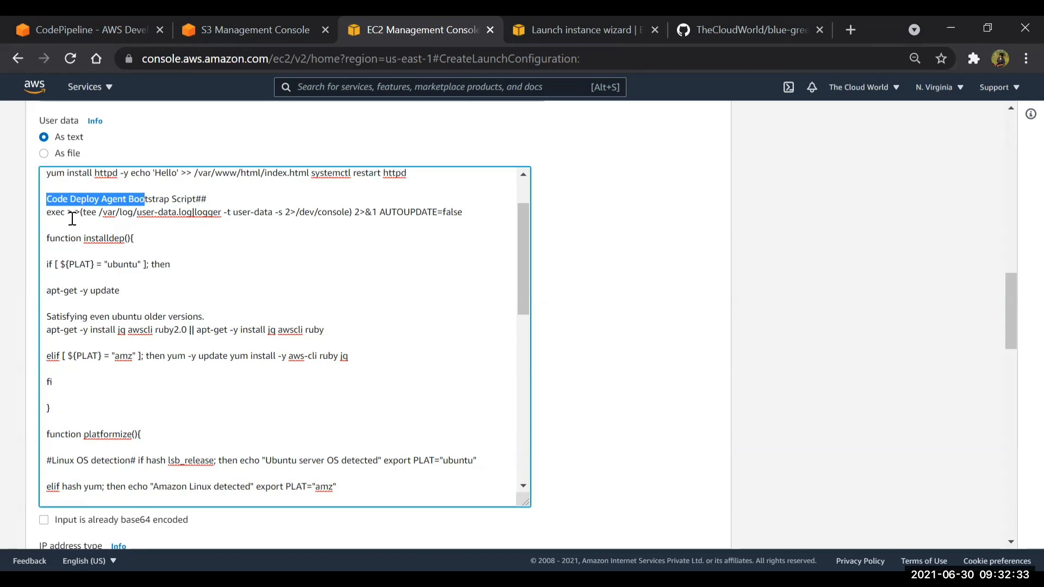
left_click(49, 197)
type("##")
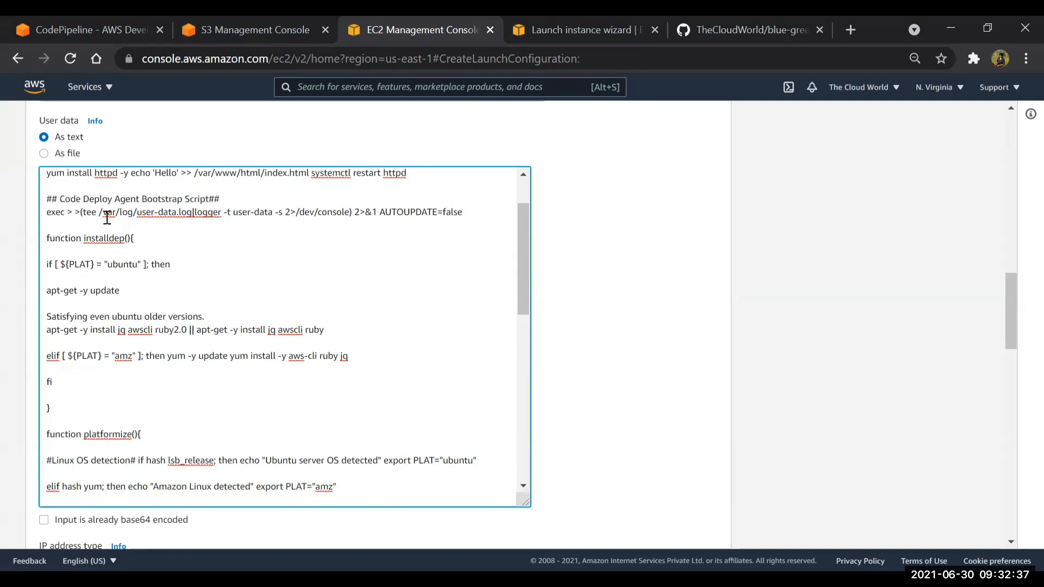
Compare the script with the GitHub README and prefix the "Apache install and index.html file creation" line with ##
scroll(146, 245, "up", 1)
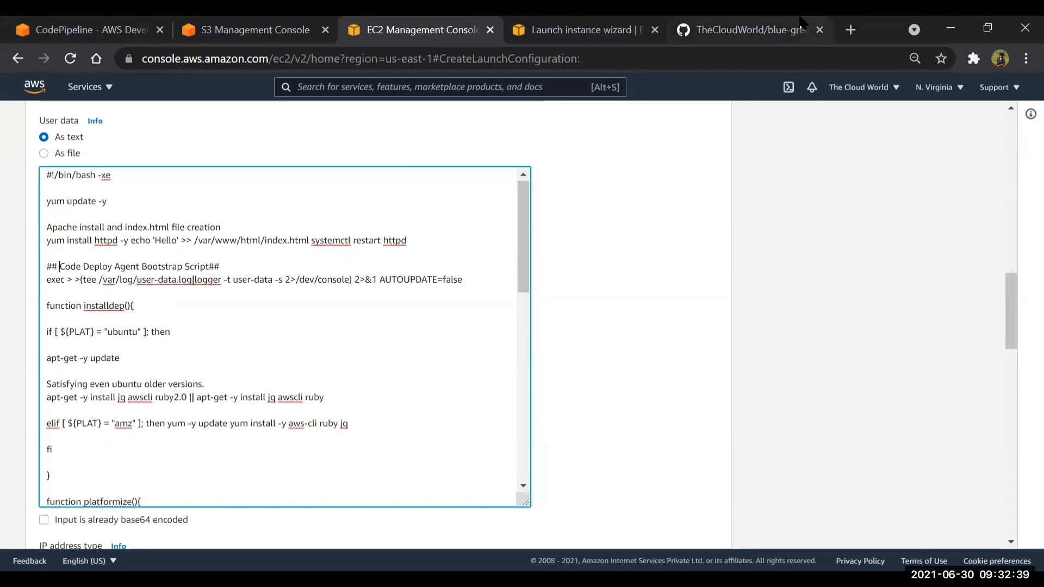
left_click(801, 24)
scroll(411, 306, "up", 15)
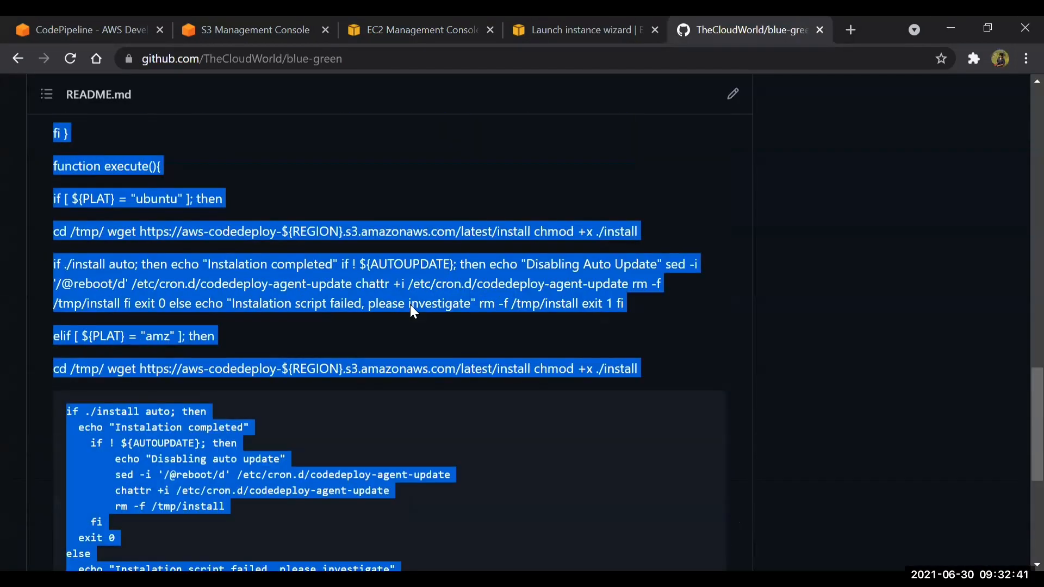
scroll(411, 306, "up", 6)
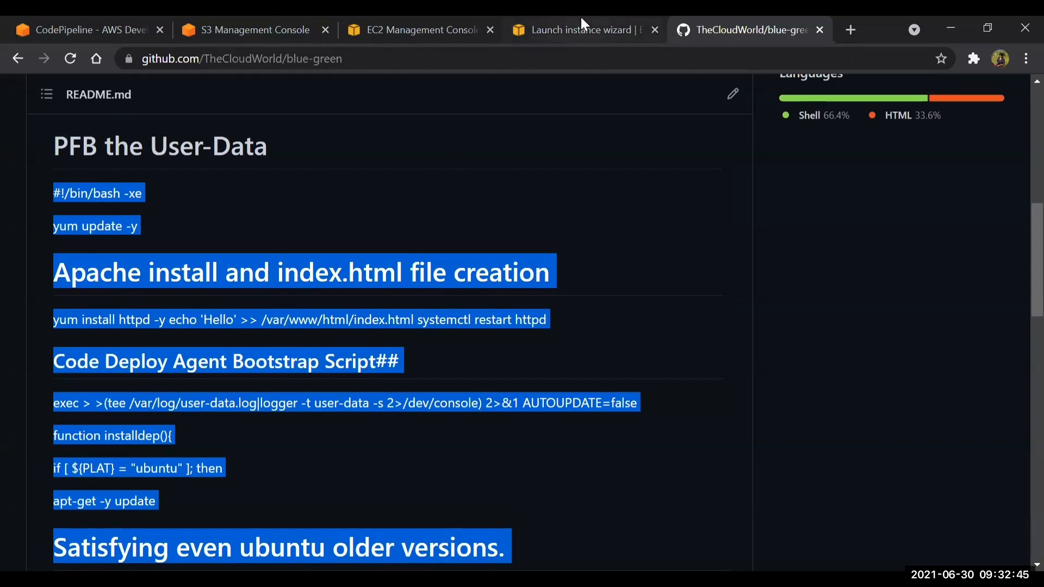
left_click(413, 30)
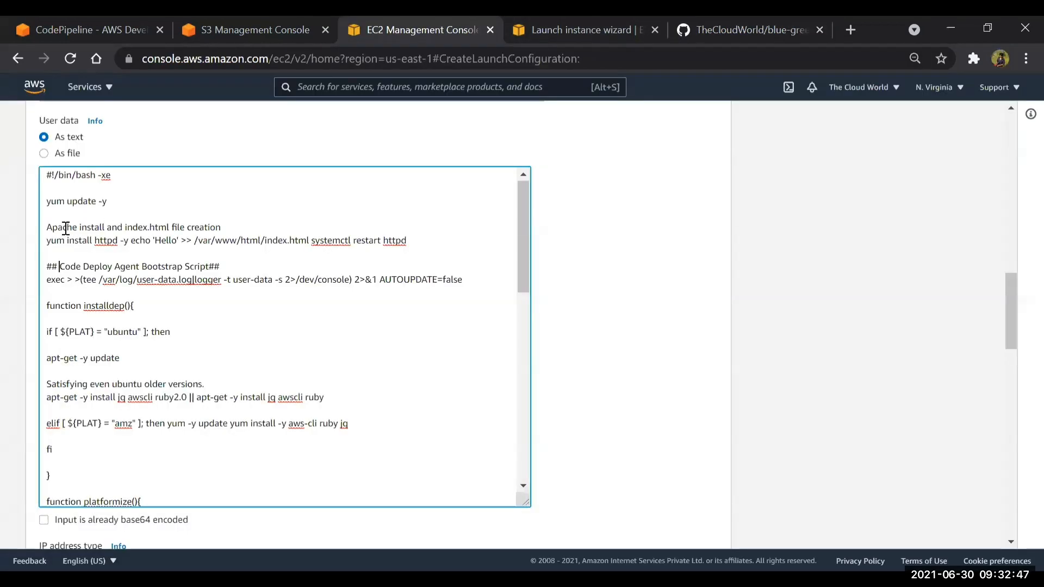
left_click(50, 229)
type("##")
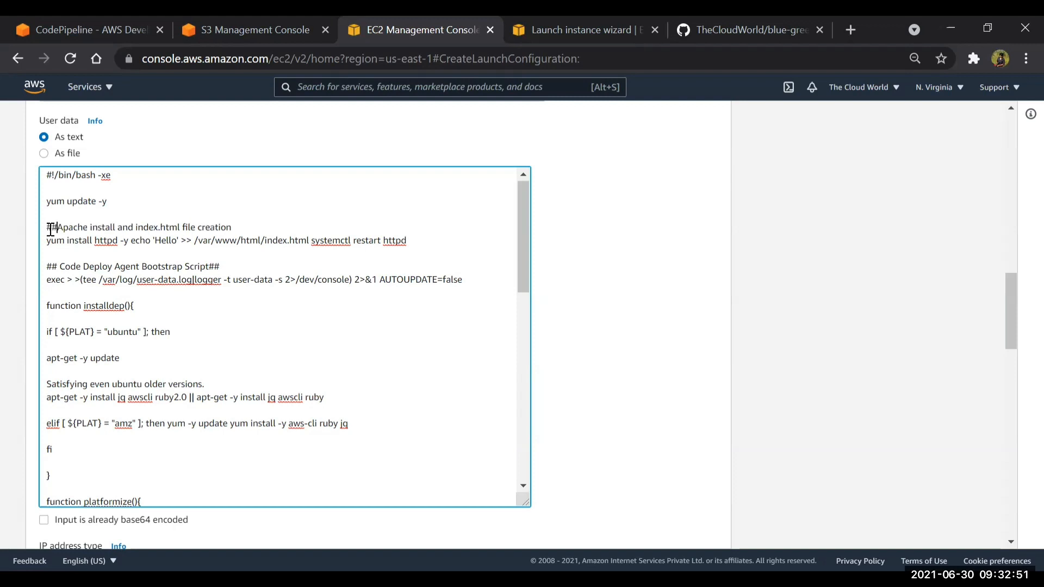
Comment out the "Satisfying even ubuntu older versions." line in the user data with a leading #
scroll(53, 316, "down", 2)
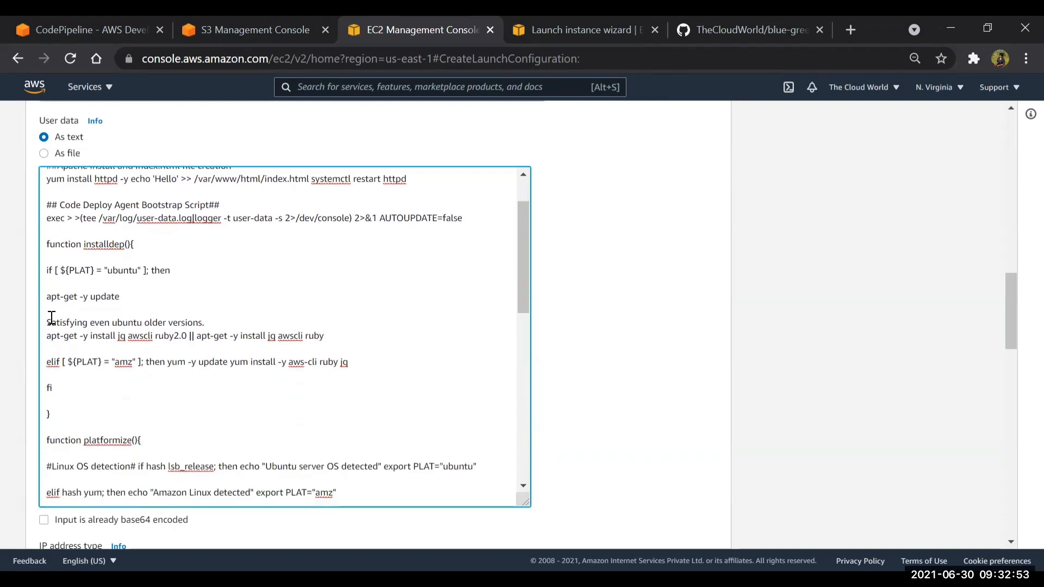
left_click(48, 320)
type("#")
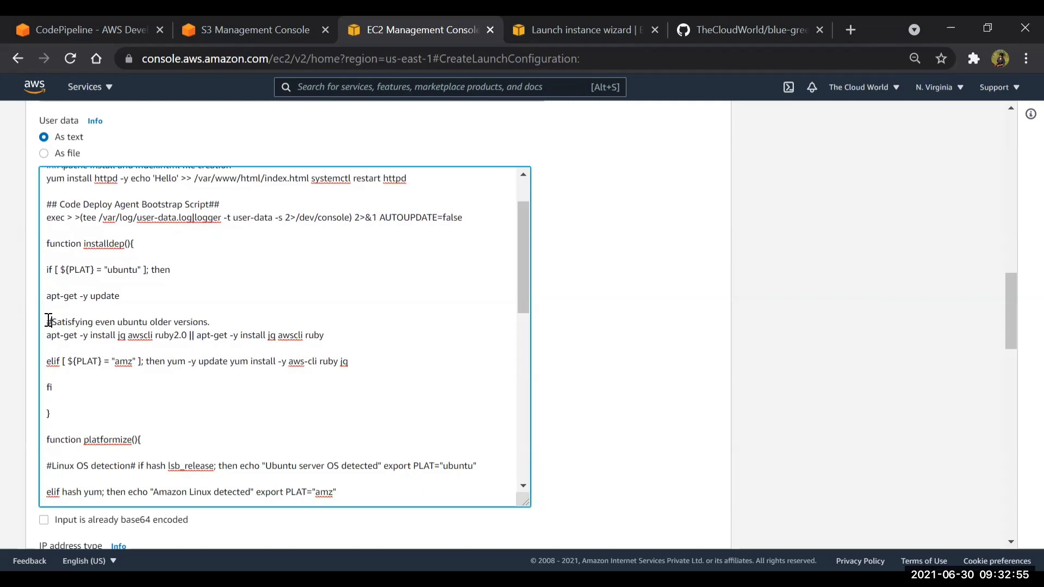
Check the rest of the user data script, from the platformize function to the final execute call, for uncommented headings
scroll(48, 320, "down", 2)
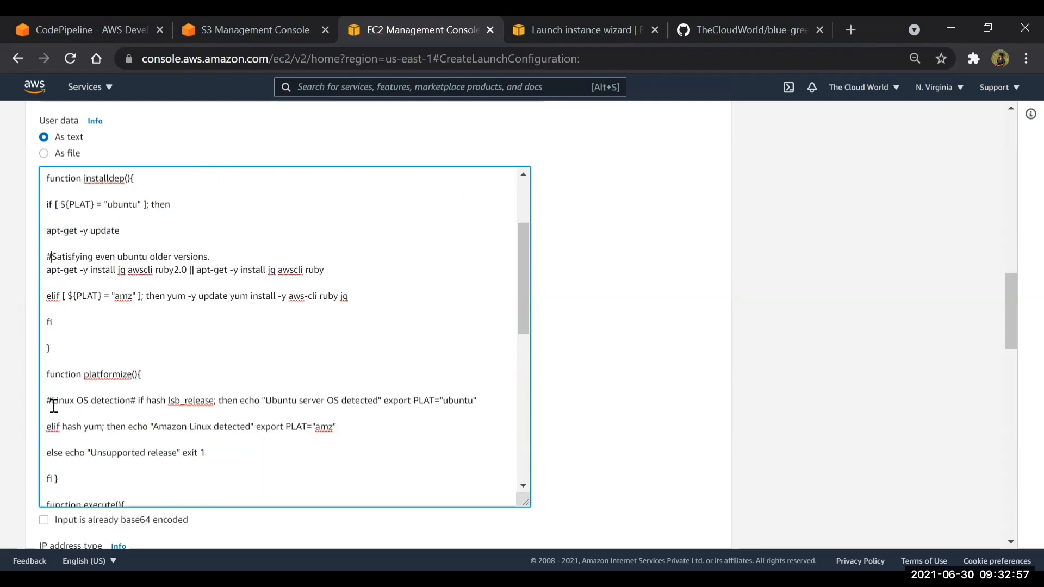
scroll(52, 401, "down", 1)
scroll(53, 405, "down", 1)
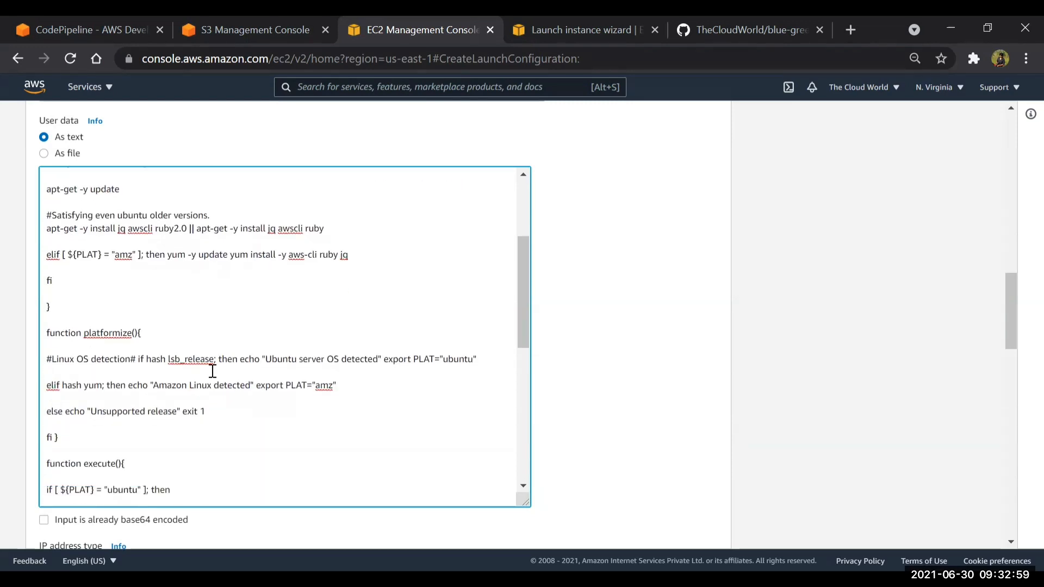
scroll(64, 449, "down", 1)
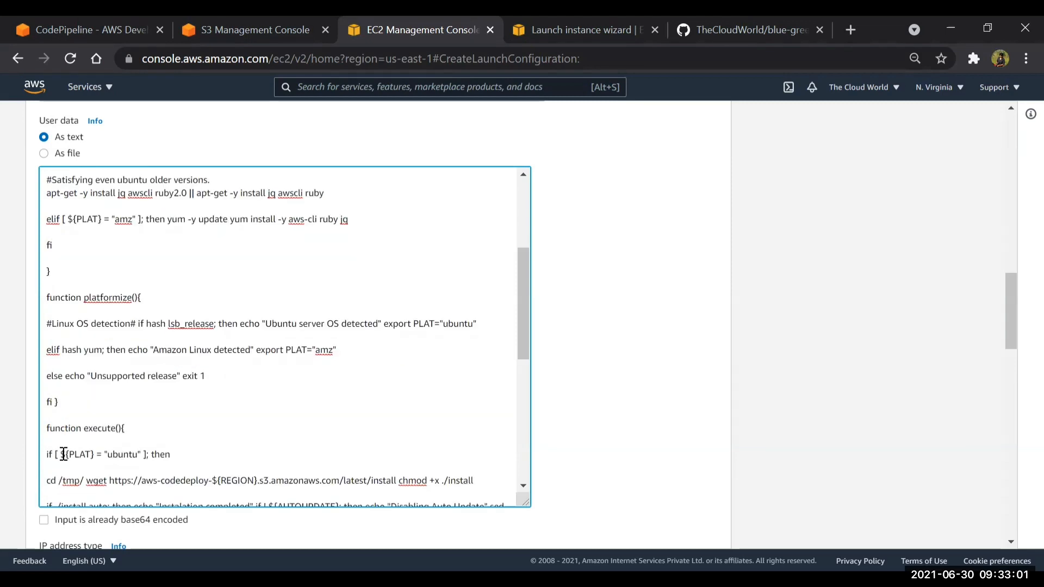
scroll(63, 454, "down", 1)
scroll(64, 454, "down", 1)
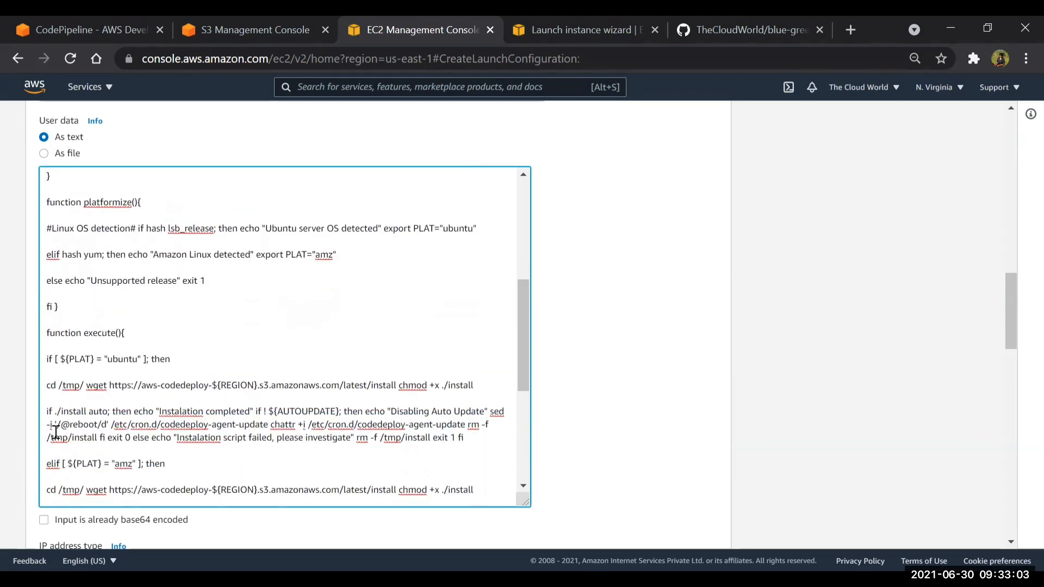
scroll(57, 432, "down", 1)
scroll(58, 445, "down", 1)
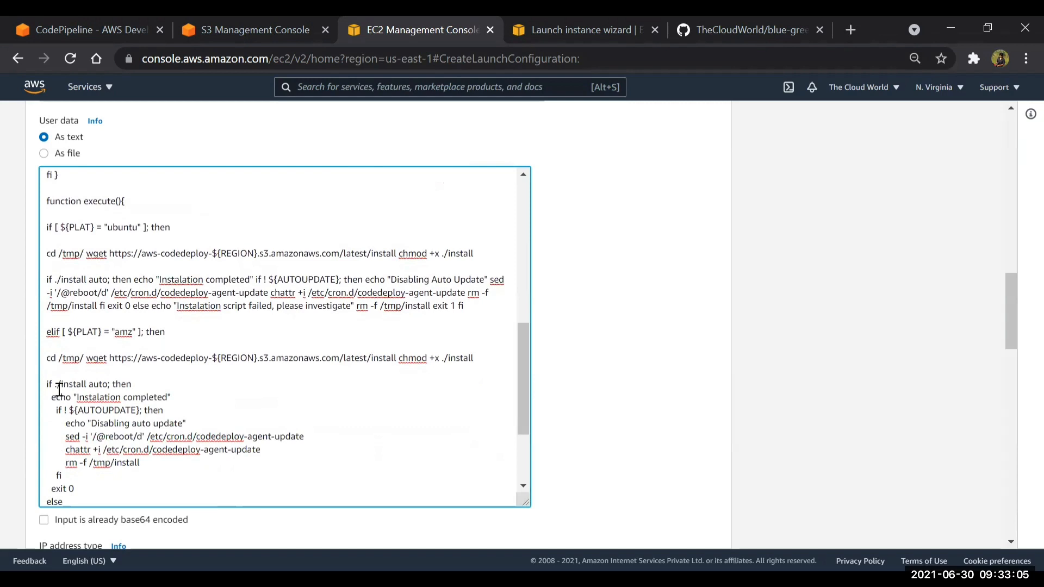
scroll(60, 391, "down", 1)
scroll(59, 390, "down", 5)
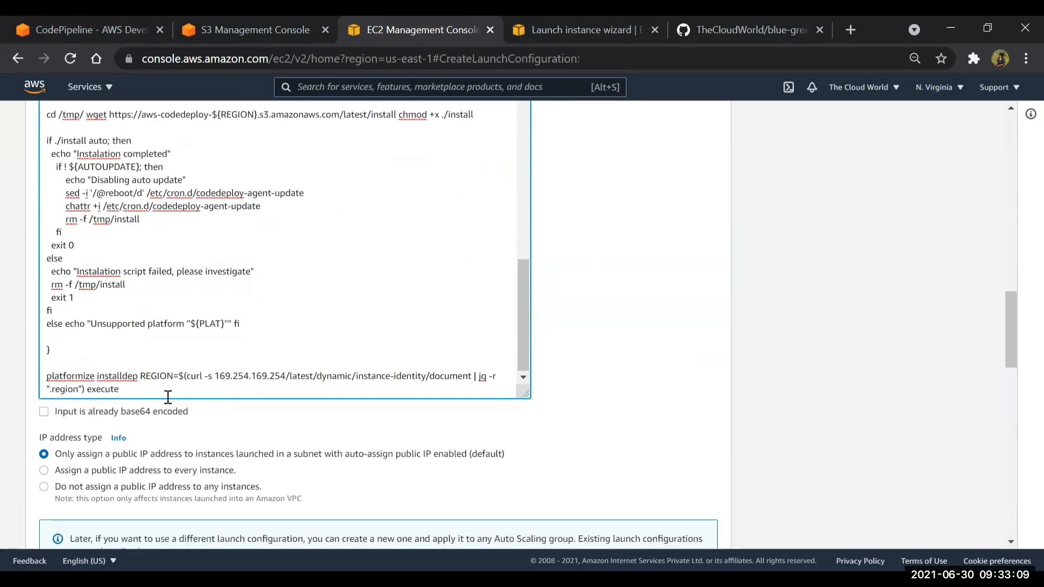
Add the line "yum install -y httpd" below "yum update -y" in the user data, followed by a blank line
scroll(163, 389, "up", 15)
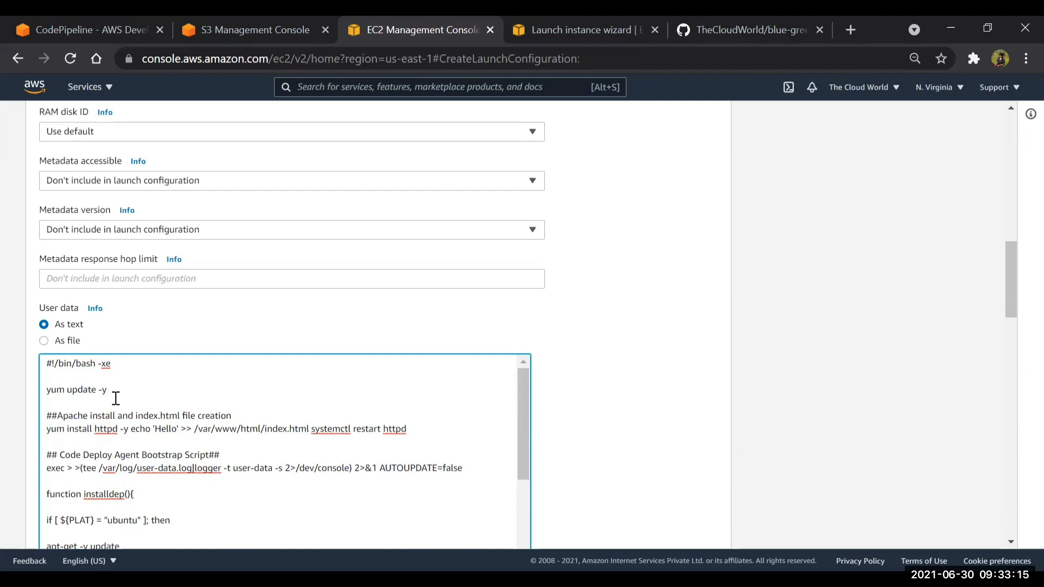
key("Return")
type("yum")
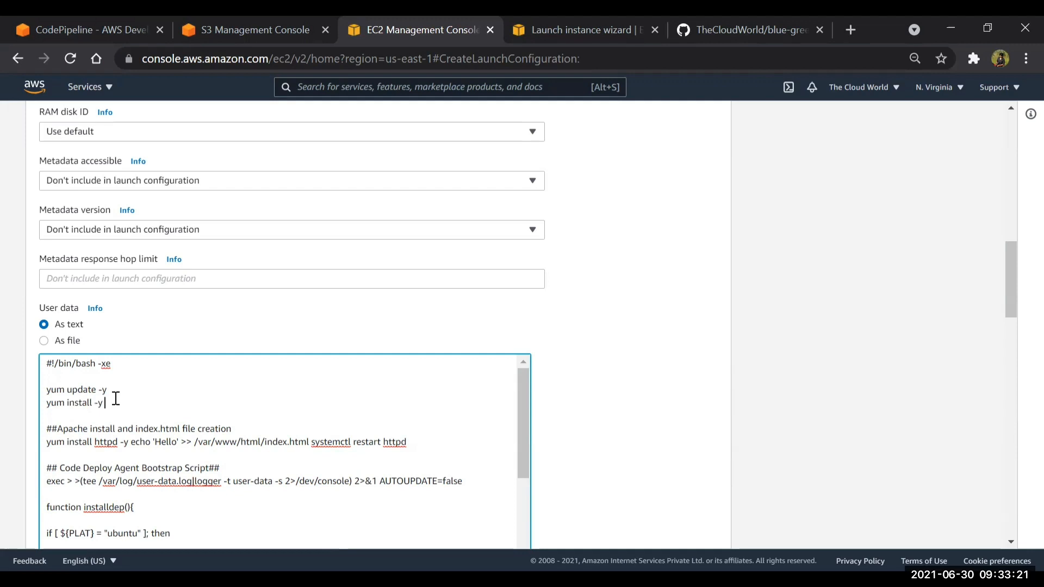
type("install -y httpd")
key("Return")
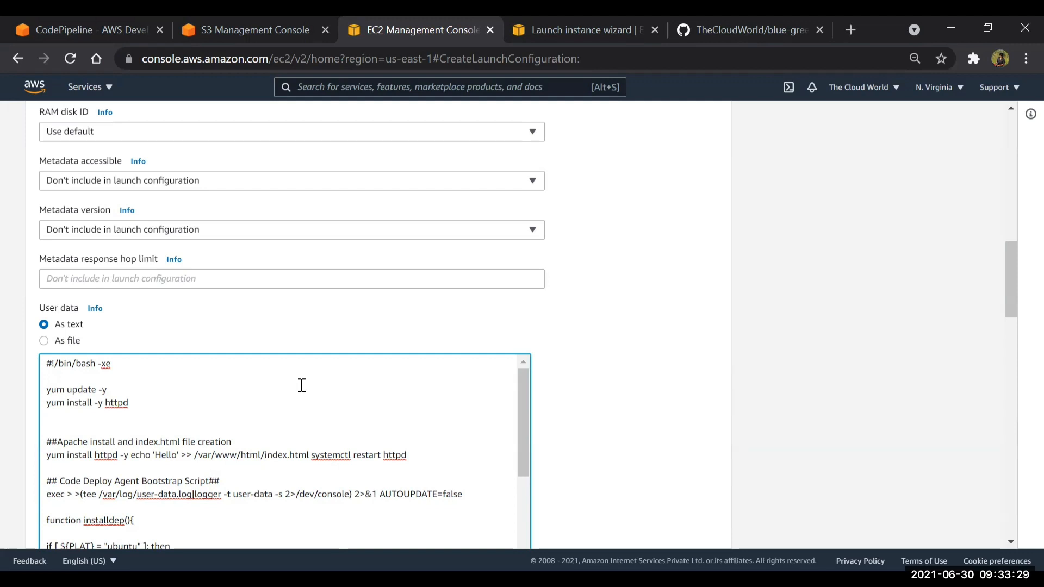
scroll(302, 385, "down", 1)
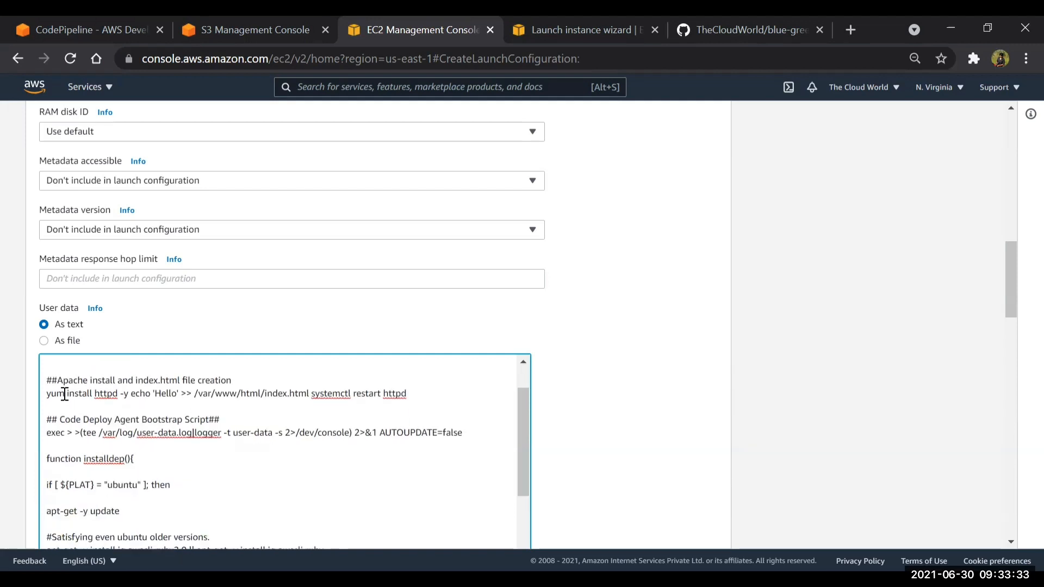
Remove the "yum install -y httpd" line and the extra blank lines below "yum update -y" in the user data
scroll(63, 389, "up", 1)
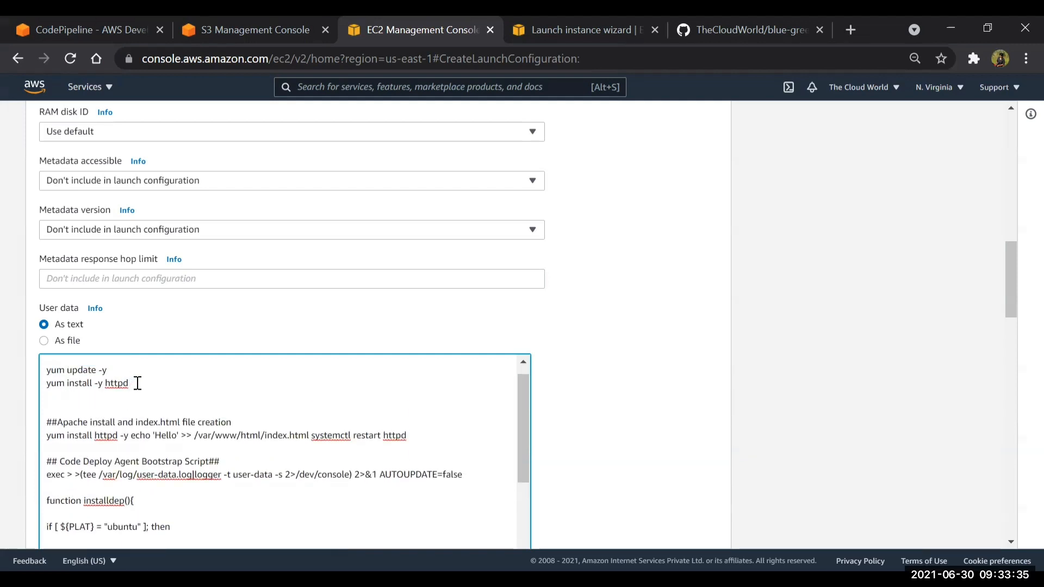
left_click_drag(132, 383, 40, 387)
key("BackSpace")
key("BackSpace")
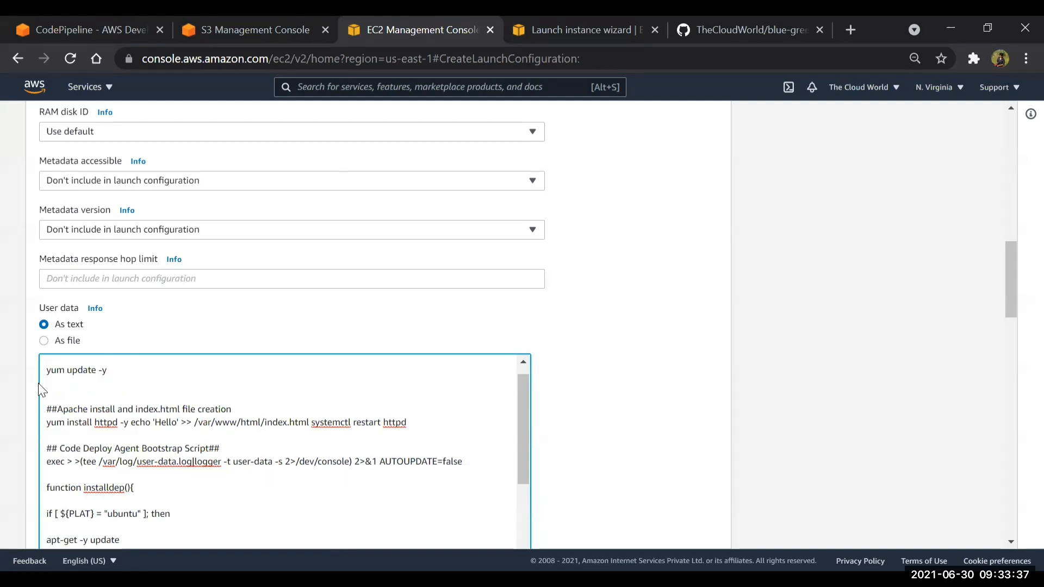
key("BackSpace")
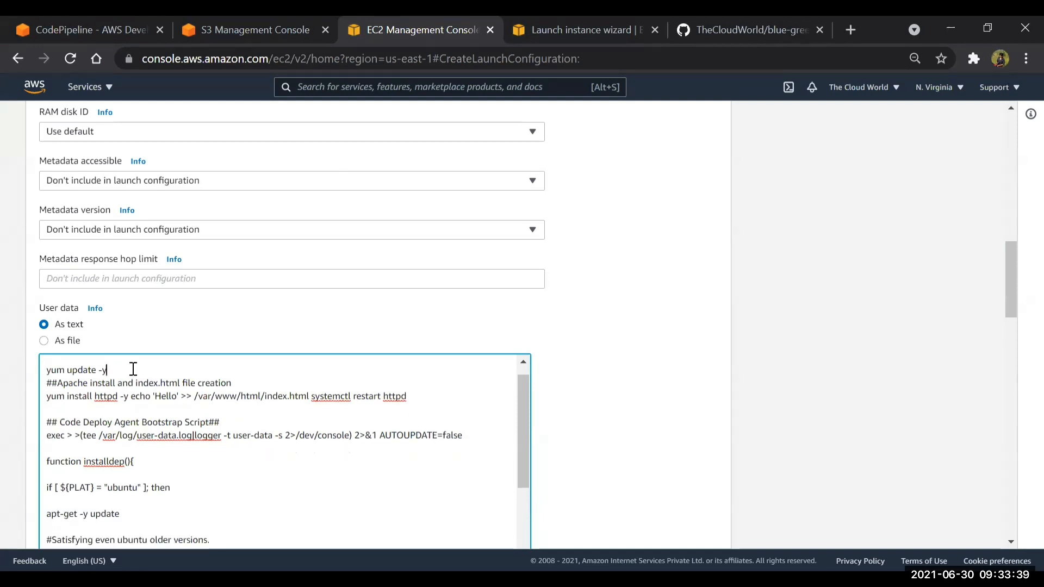
Split the Apache command in the user data into separate lines for yum install httpd -y, the echo 'Hello' redirect and systemctl restart httpd
left_click(132, 412)
key("Return")
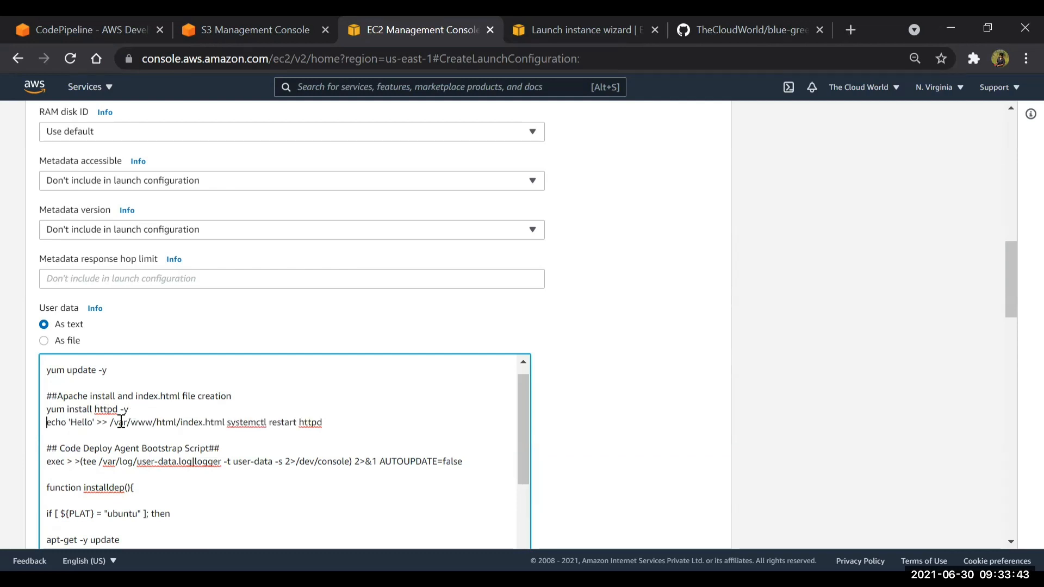
left_click(227, 422)
key("Return")
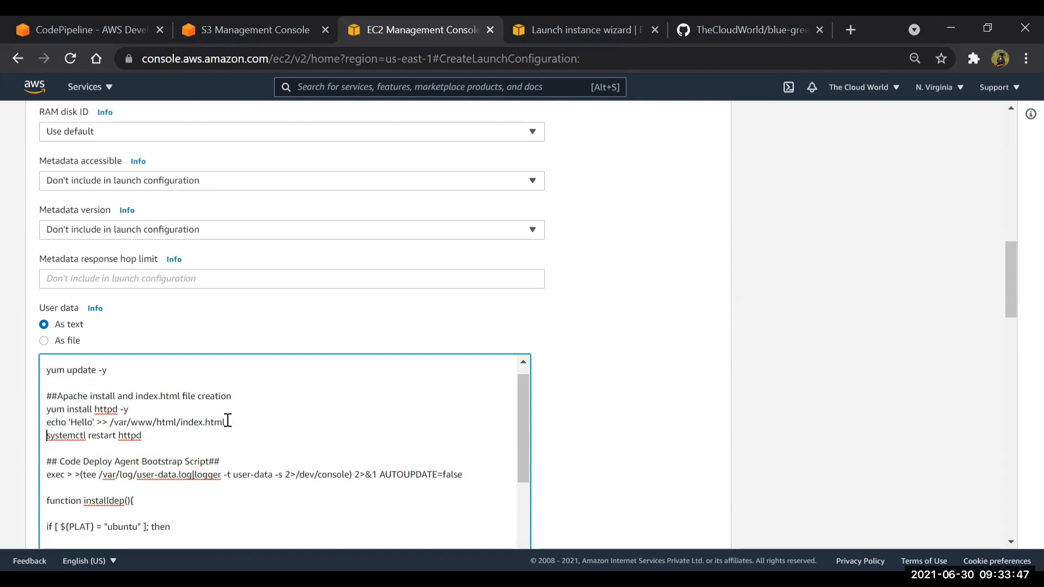
Review the user data script from the final execute call back to the Apache lines, including the echo 'Hello' line that writes index.html
scroll(228, 420, "down", 1)
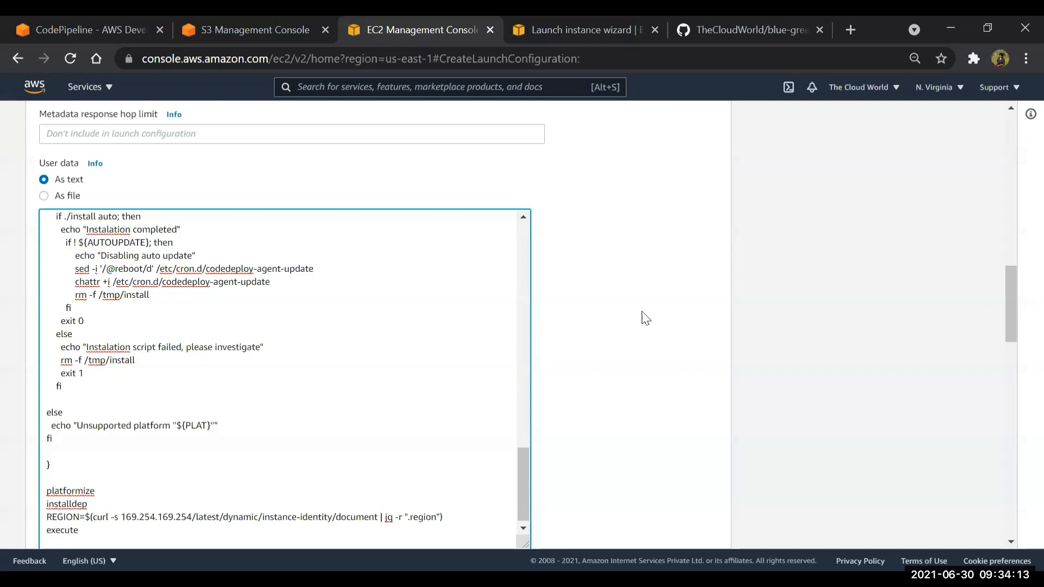
scroll(366, 321, "down", 4)
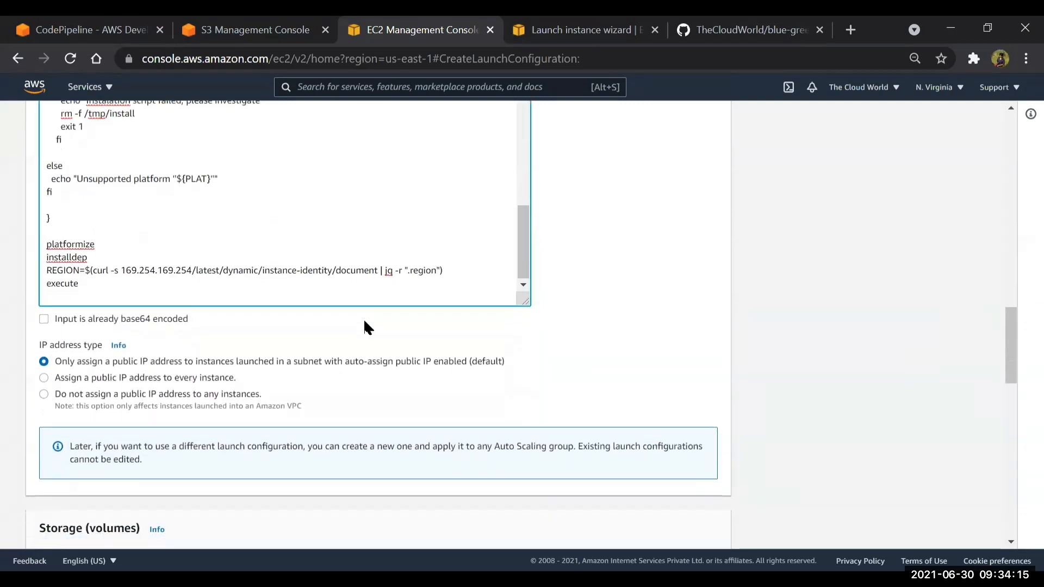
scroll(366, 321, "up", 4)
scroll(366, 321, "down", 4)
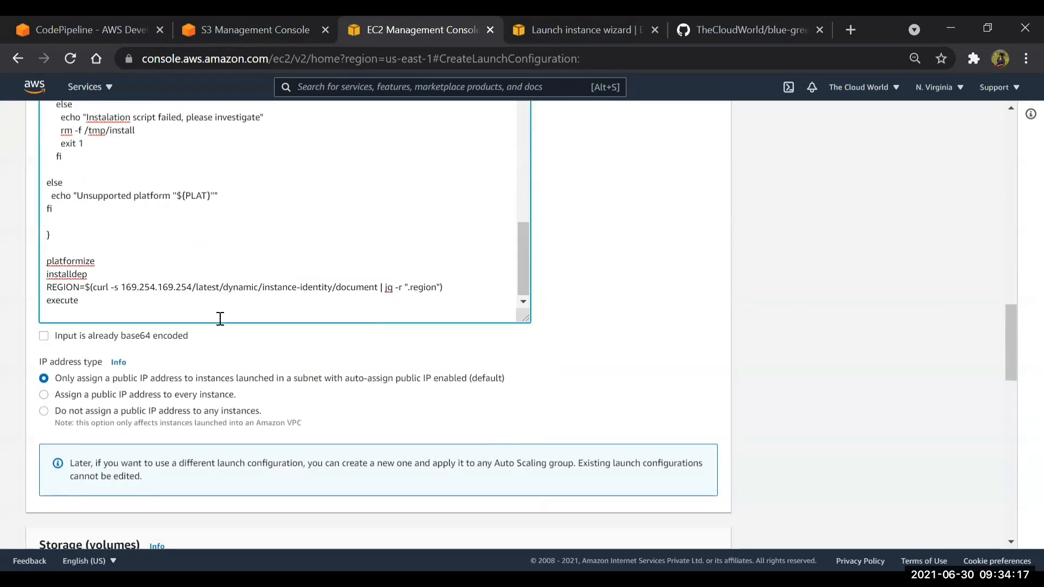
scroll(220, 319, "up", 2)
scroll(220, 319, "up", 10)
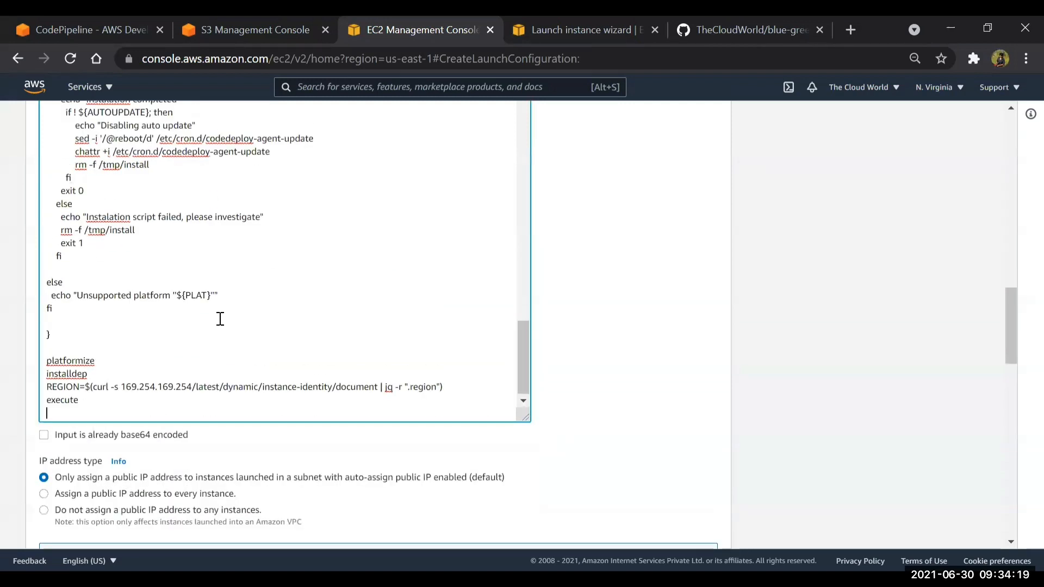
scroll(220, 319, "up", 3)
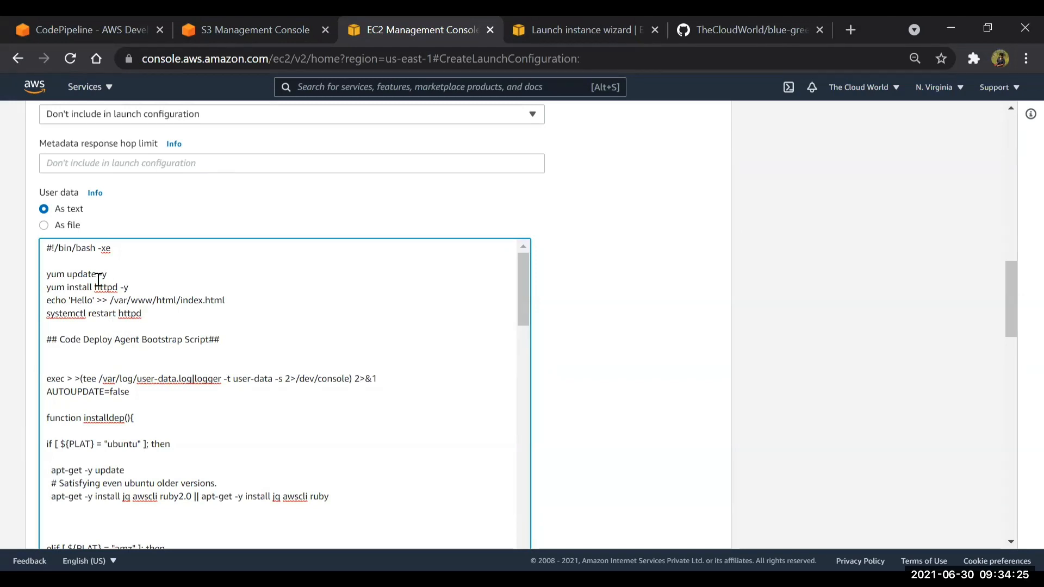
double_click(234, 300)
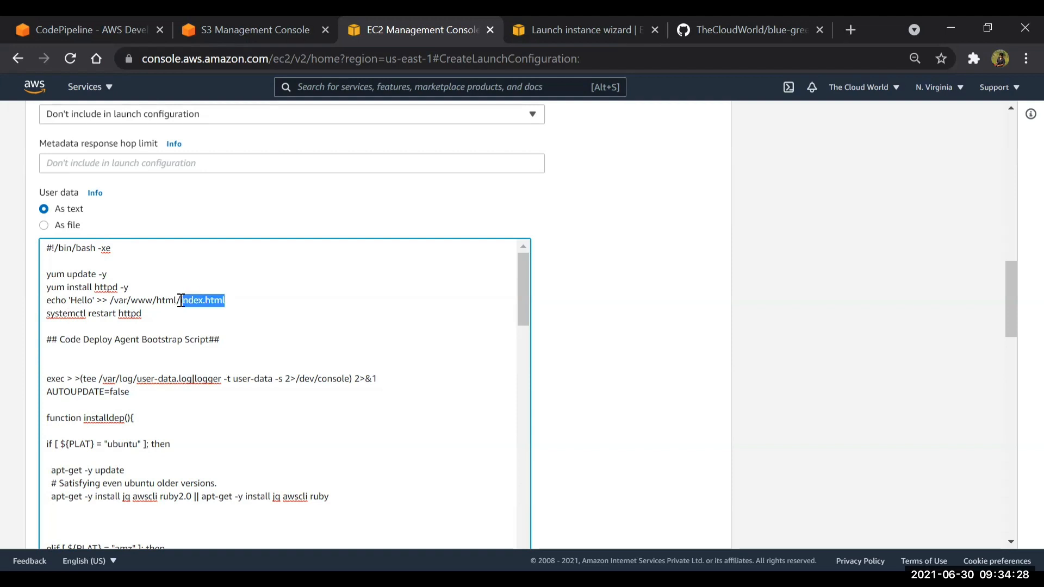
double_click(86, 300)
scroll(616, 364, "down", 5)
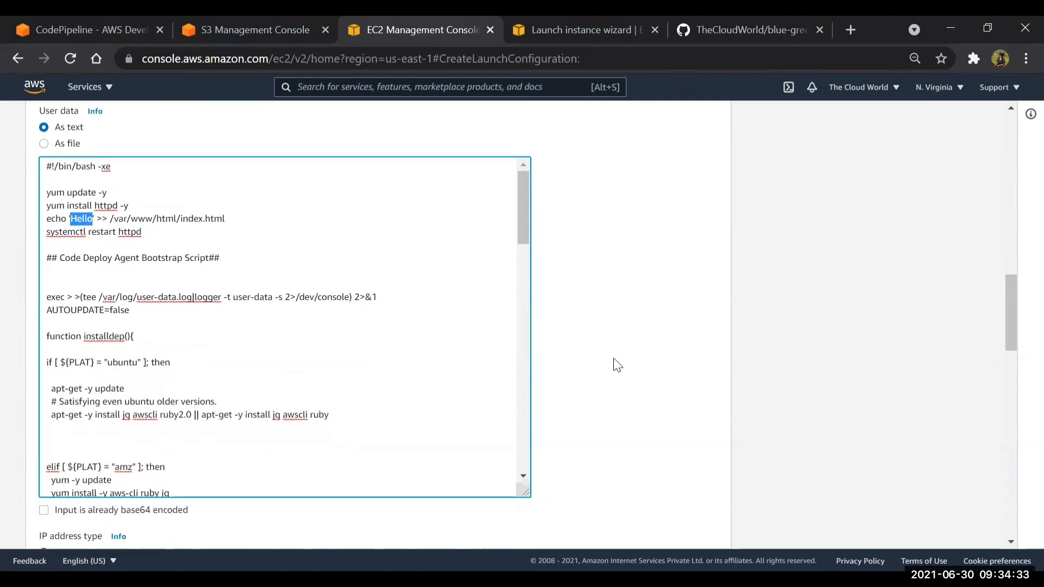
scroll(214, 138, "up", 1)
scroll(214, 137, "up", 1)
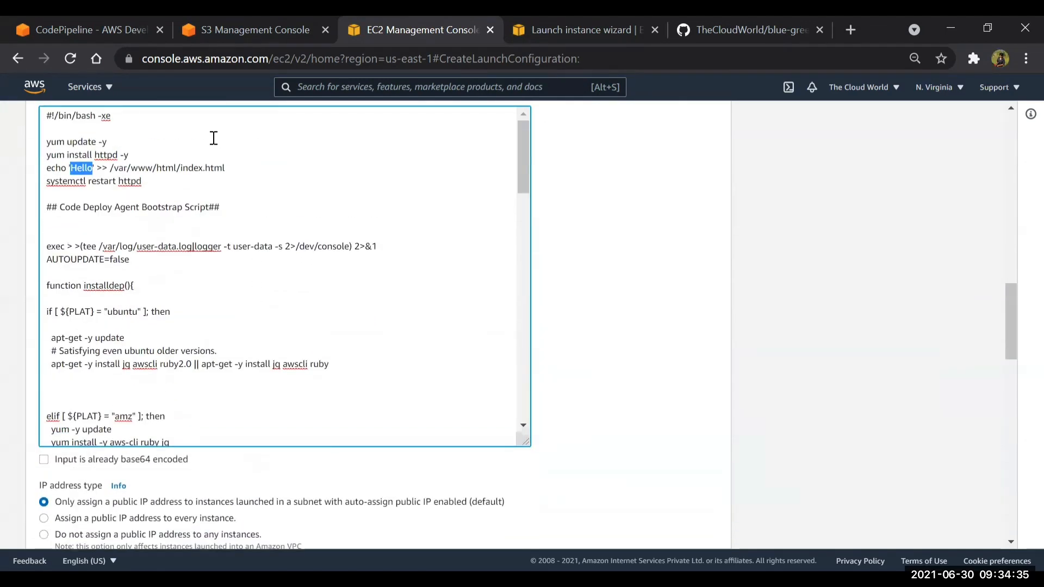
scroll(223, 252, "down", 2)
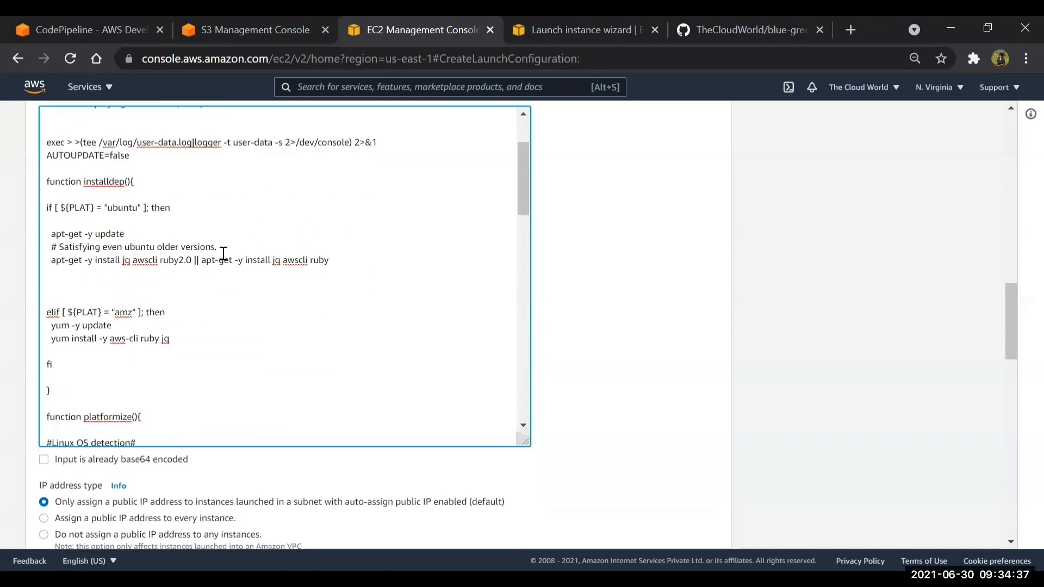
Assign the existing default VPC security group to the launch configuration
scroll(576, 333, "down", 5)
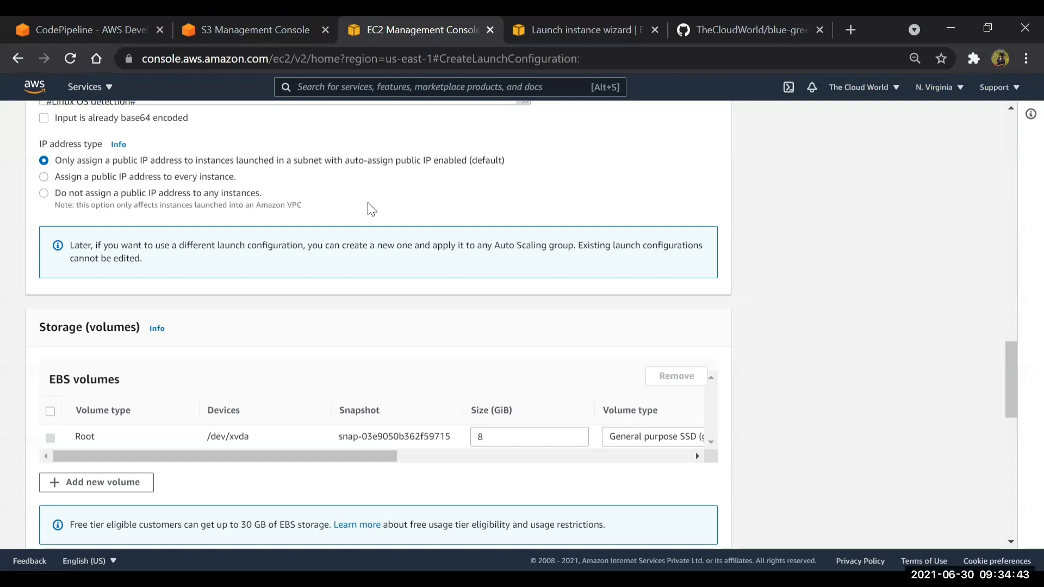
scroll(321, 311, "down", 1)
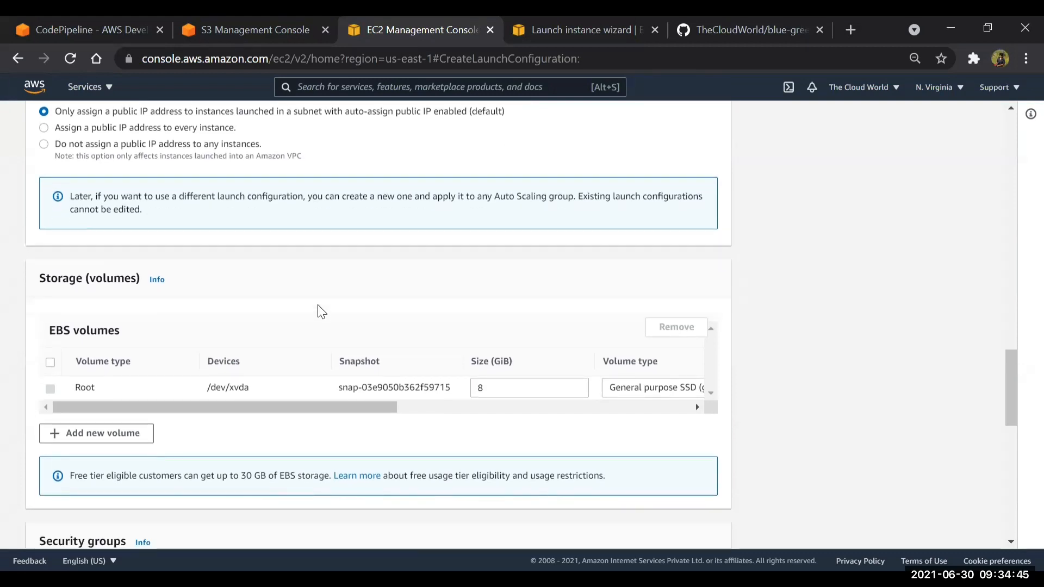
scroll(321, 311, "down", 6)
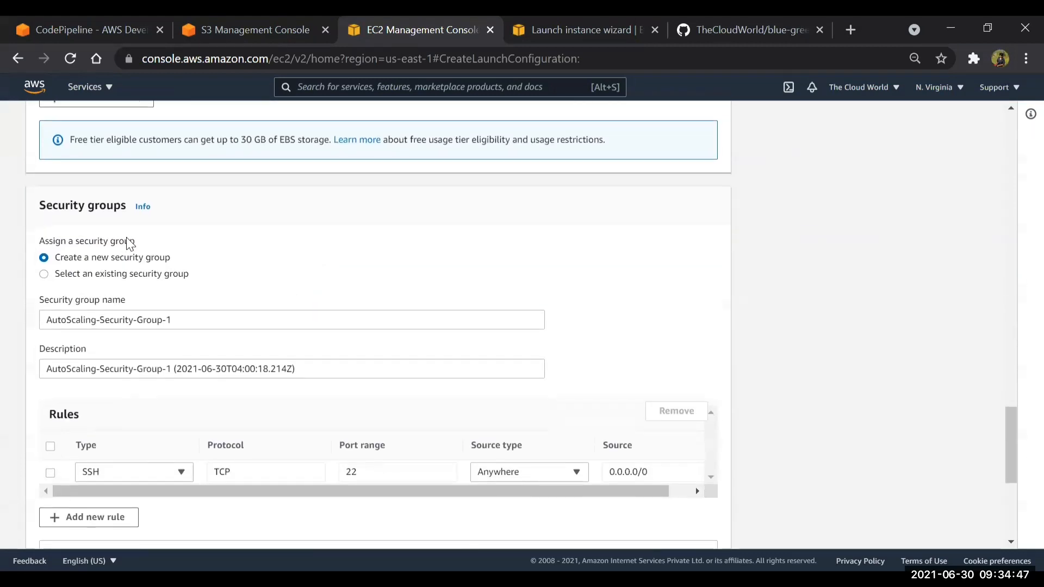
left_click(44, 274)
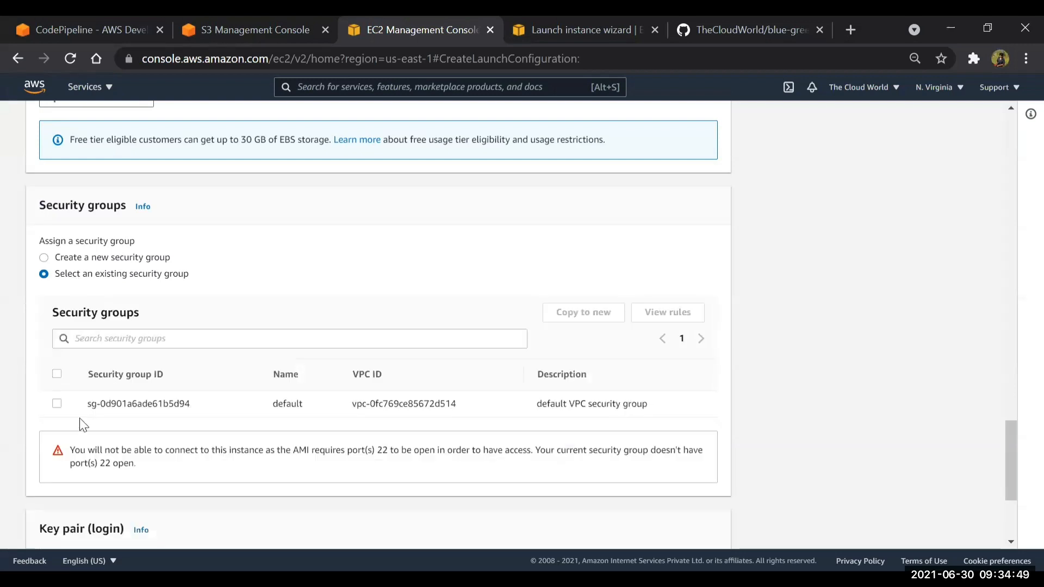
left_click(57, 404)
Choose the existing key pair test, acknowledge access to its private key file, and create the launch configuration
scroll(273, 393, "down", 5)
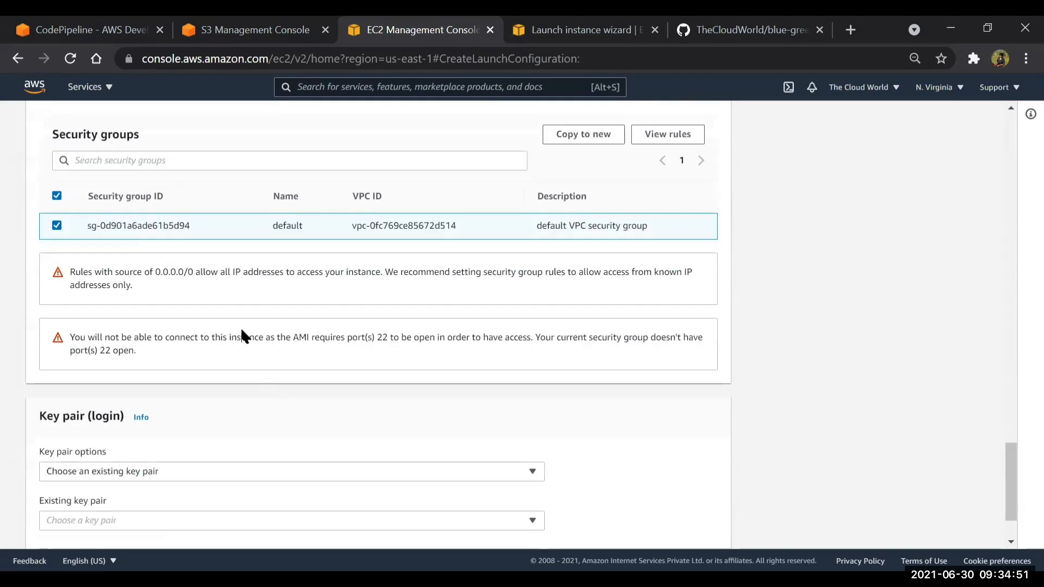
left_click(172, 390)
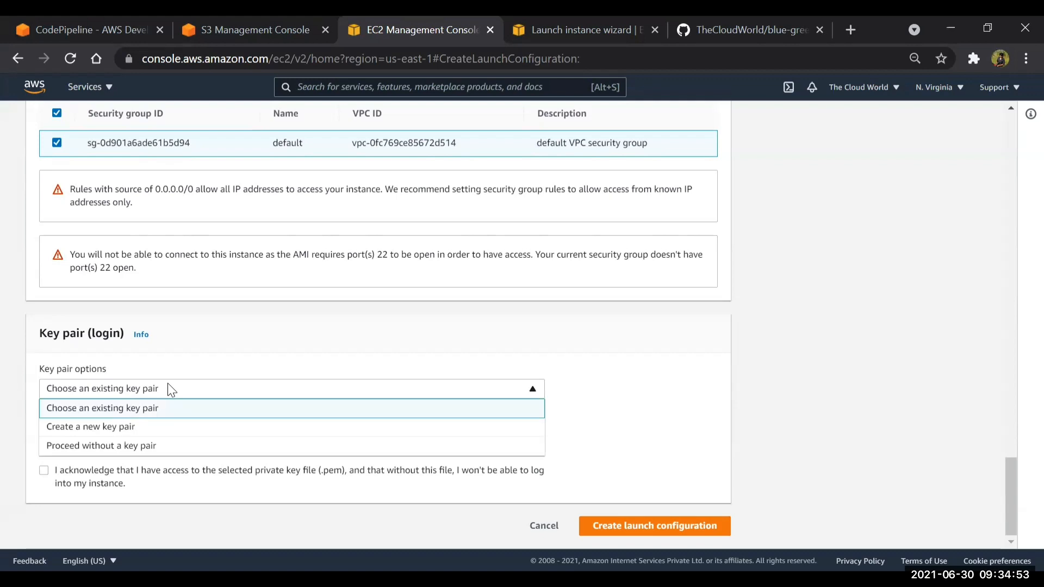
left_click(126, 413)
left_click(116, 438)
left_click(90, 460)
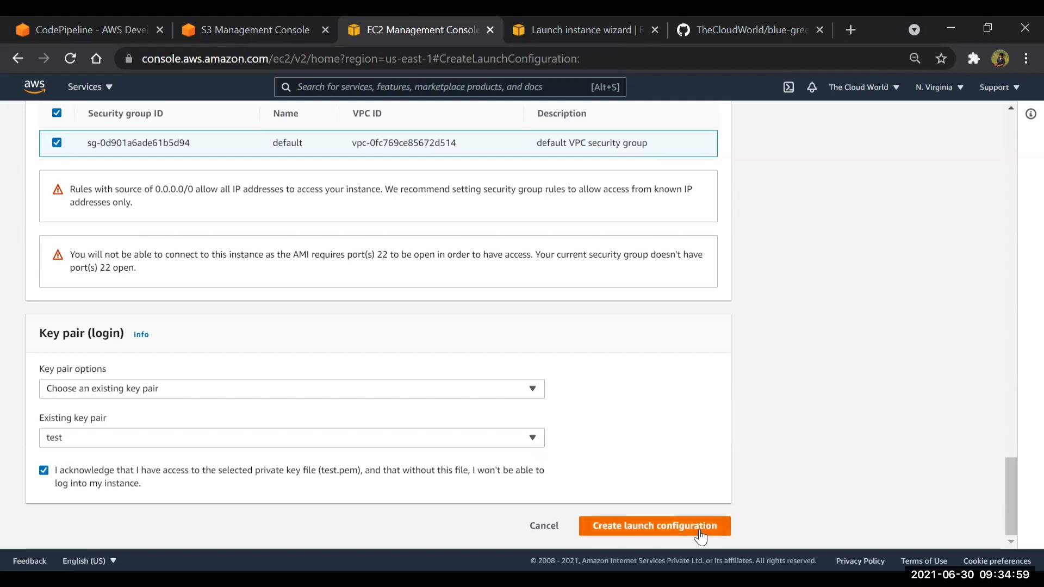
scroll(701, 535, "up", 2)
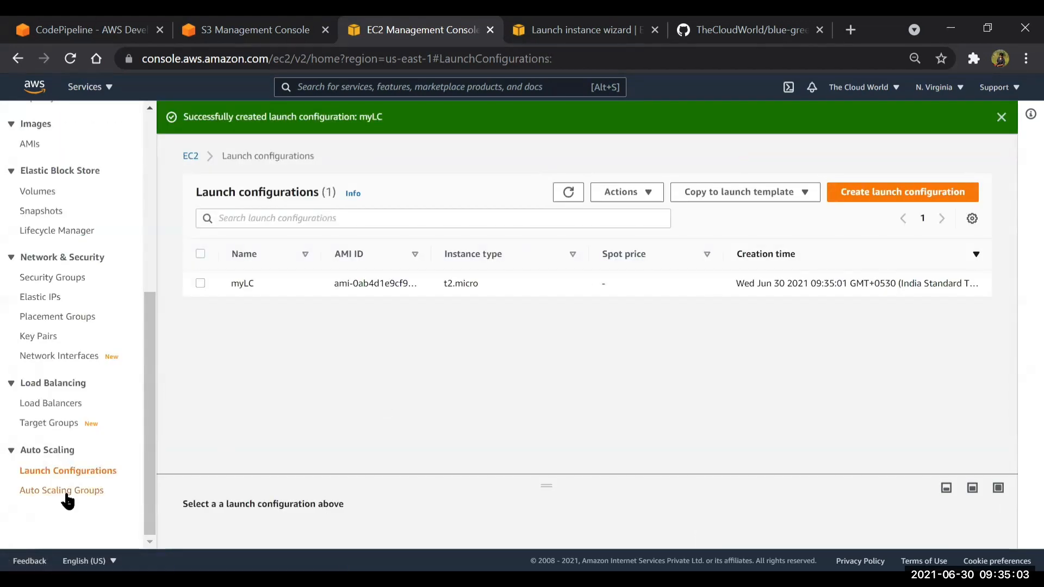
Start a new Auto Scaling group and name it myASG
left_click(66, 492)
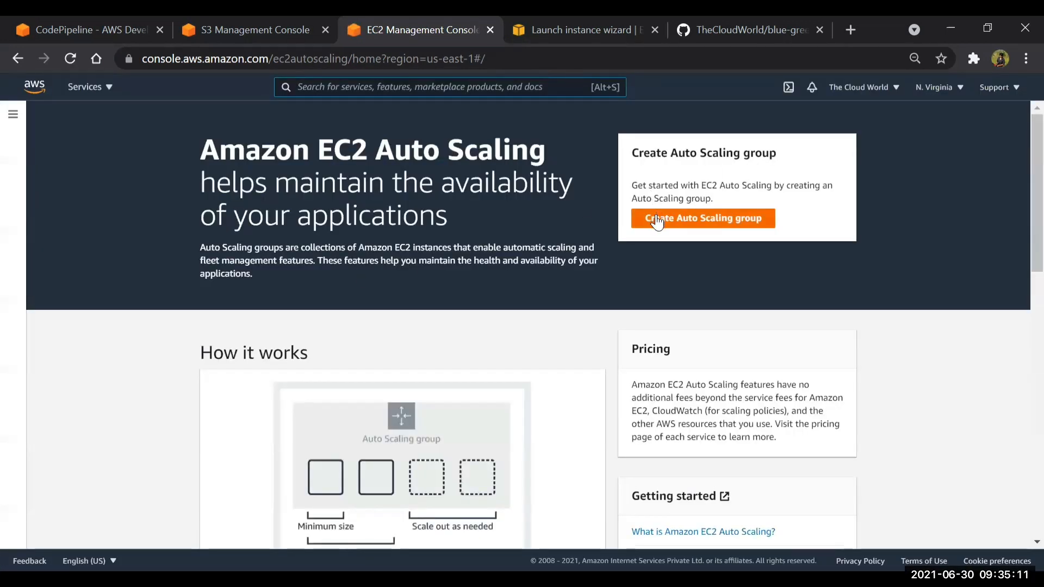
left_click(656, 218)
left_click(327, 301)
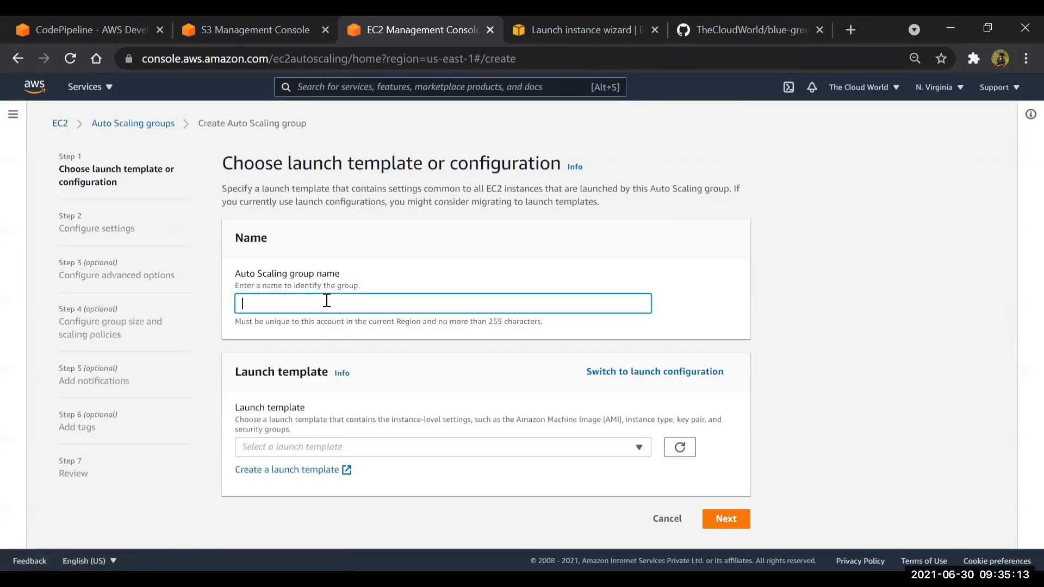
type("myASG")
Switch the Auto Scaling group from launch template to launch configuration, select myLC, and continue to the network settings
left_click(386, 448)
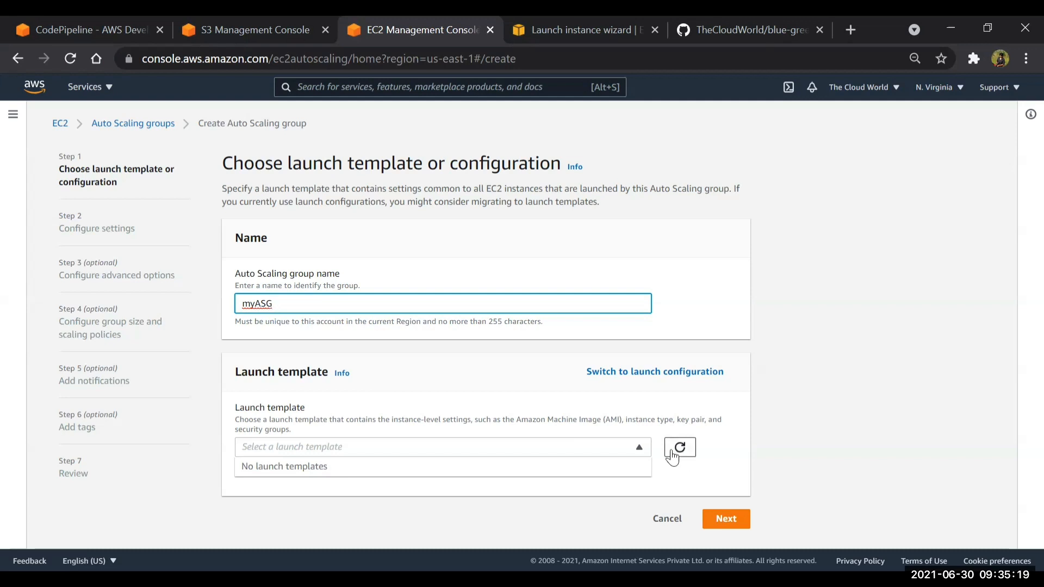
left_click(639, 375)
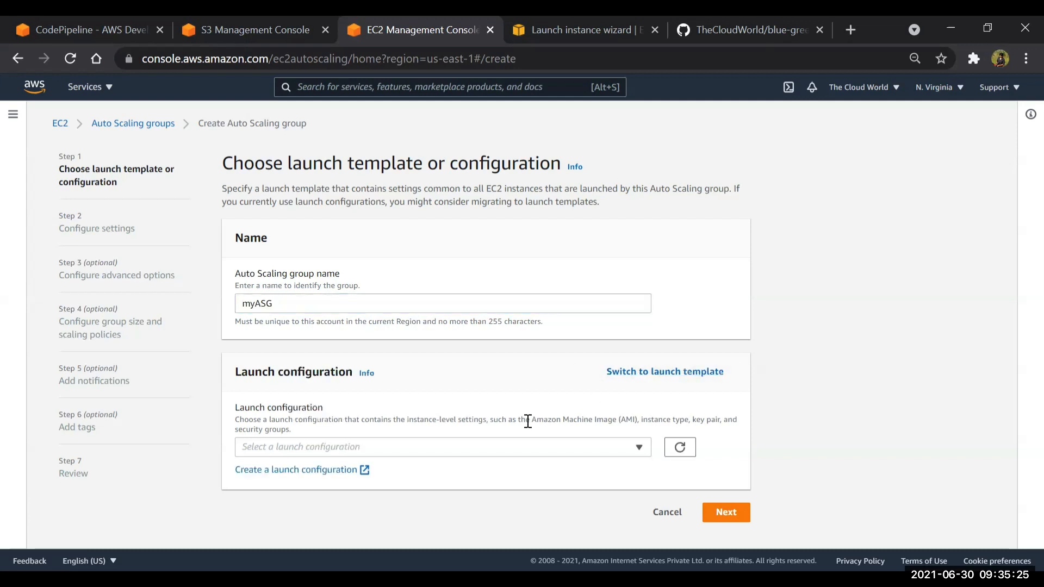
left_click(522, 447)
left_click(423, 491)
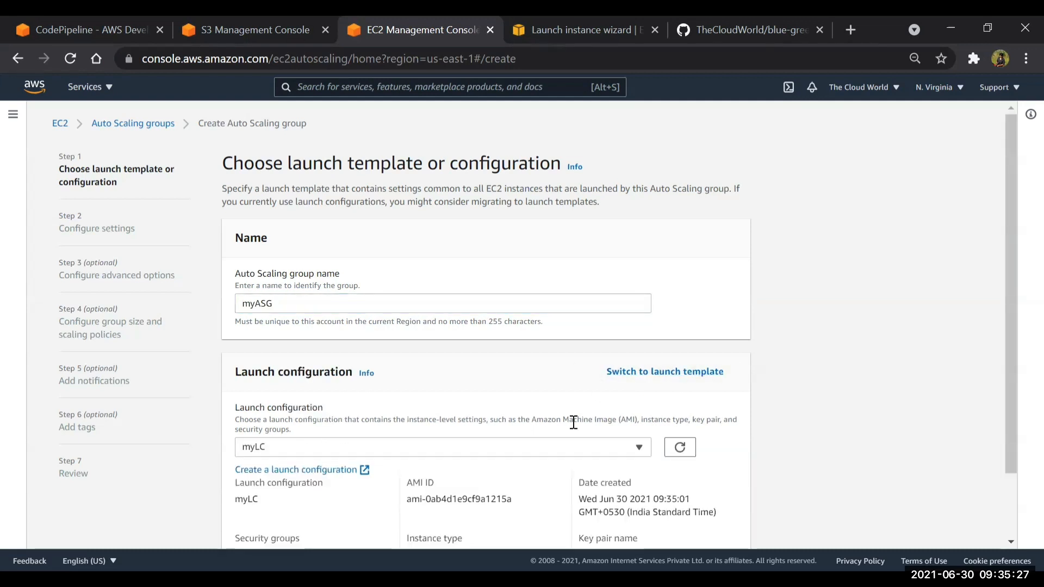
scroll(573, 422, "down", 2)
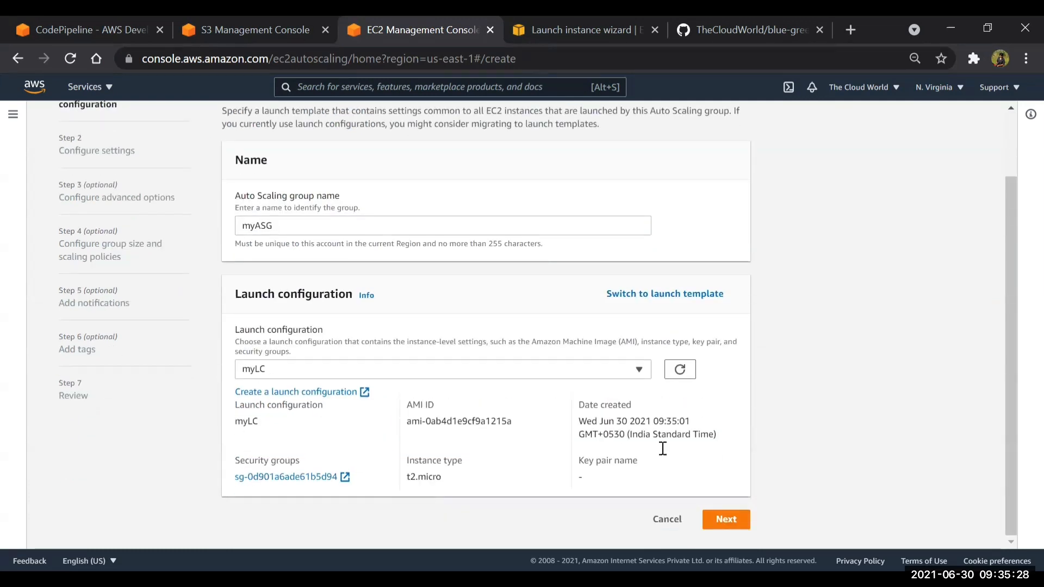
left_click(728, 520)
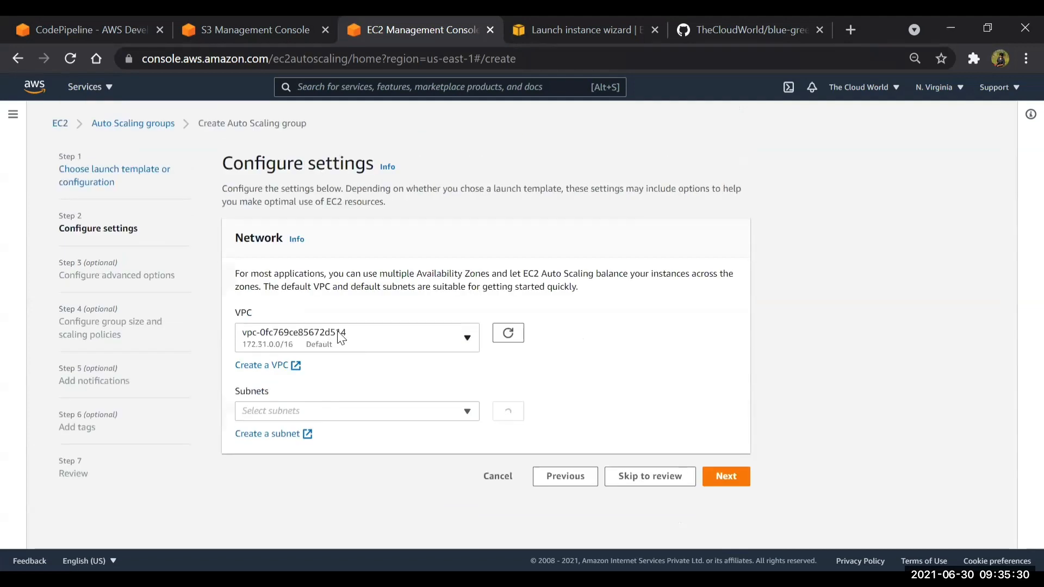
Add the default subnets us-east-1a (172.31.16.0/20) and us-east-1b (172.31.32.0/20), and continue to the advanced options
left_click(318, 412)
left_click(282, 210)
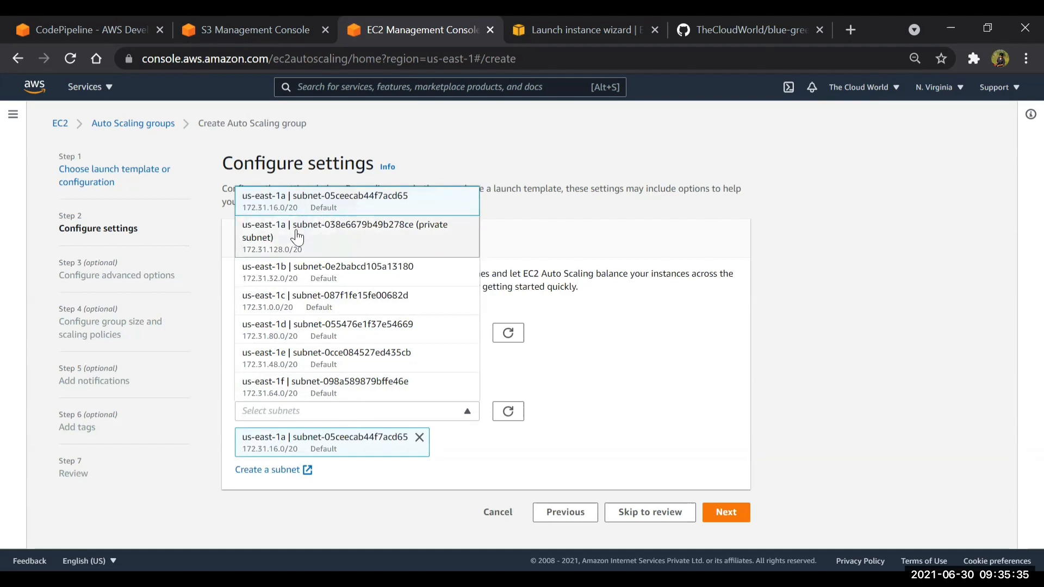
left_click(298, 277)
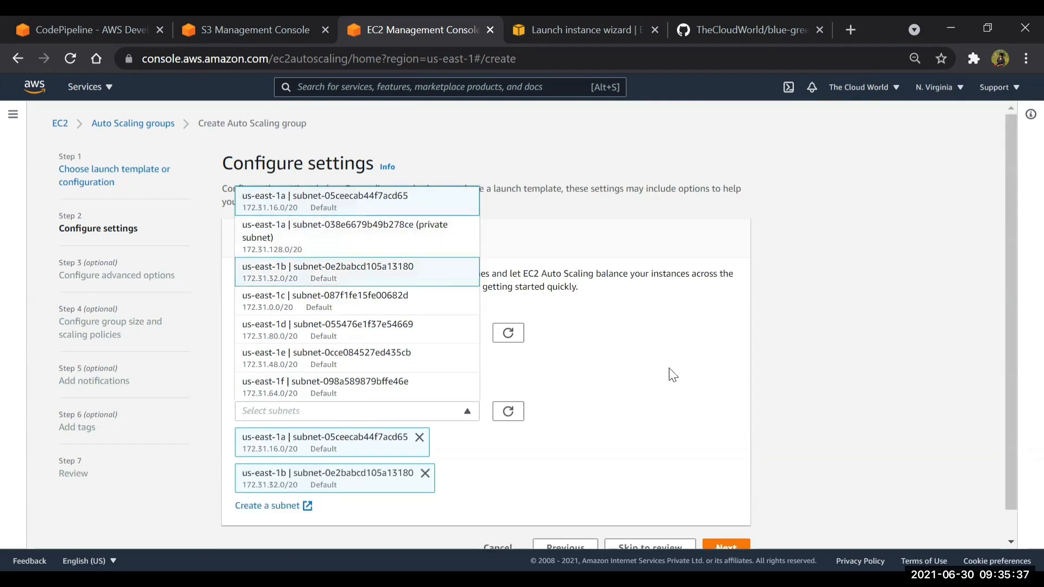
double_click(664, 402)
scroll(664, 402, "down", 1)
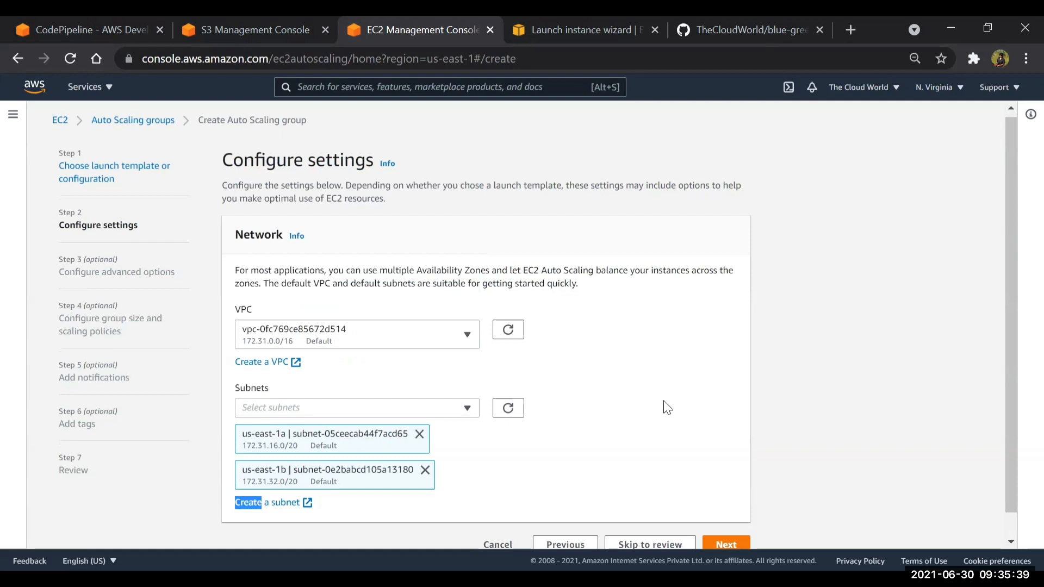
left_click(729, 520)
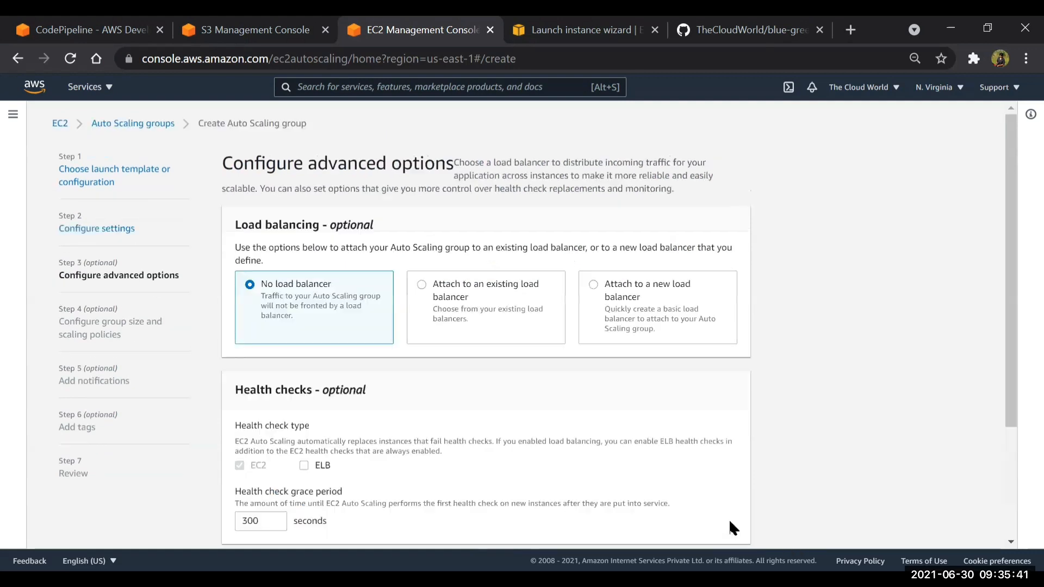
Set load balancing to attach the Auto Scaling group to a new load balancer and look over its settings
scroll(477, 309, "down", 2)
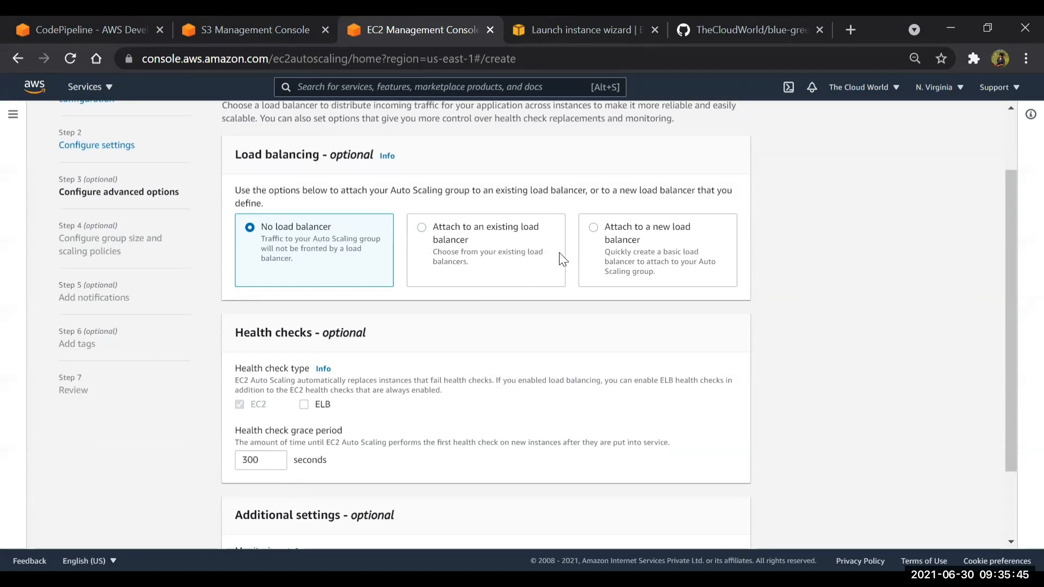
left_click(588, 234)
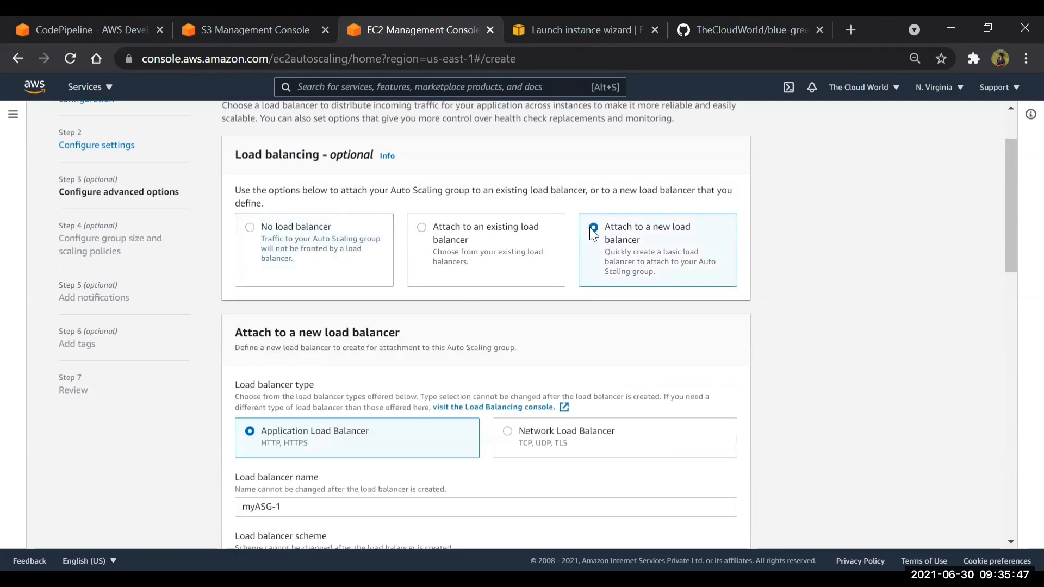
scroll(500, 342, "down", 5)
scroll(500, 343, "up", 4)
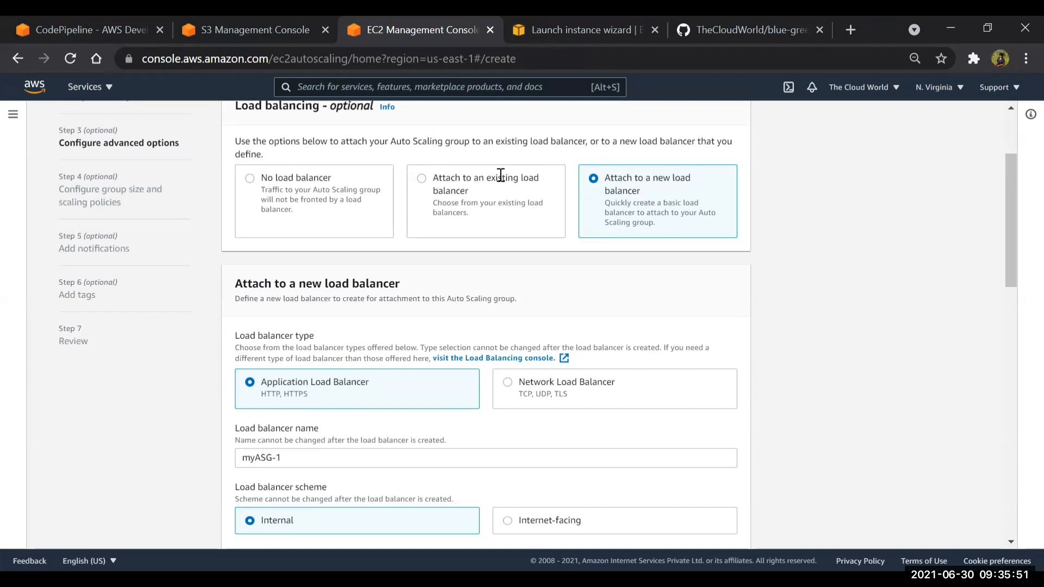
Rename the new Application Load Balancer to myAL and make its scheme internet-facing
scroll(367, 324, "down", 3)
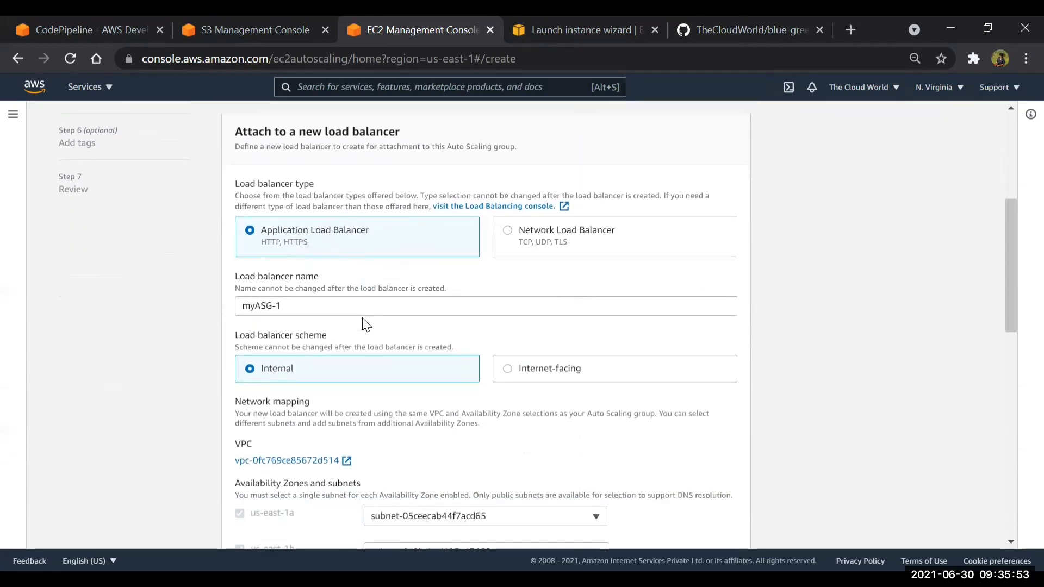
left_click(305, 306)
key("BackSpace")
key("BackSpace")
key("BackSpace")
key("BackSpace")
key("BackSpace")
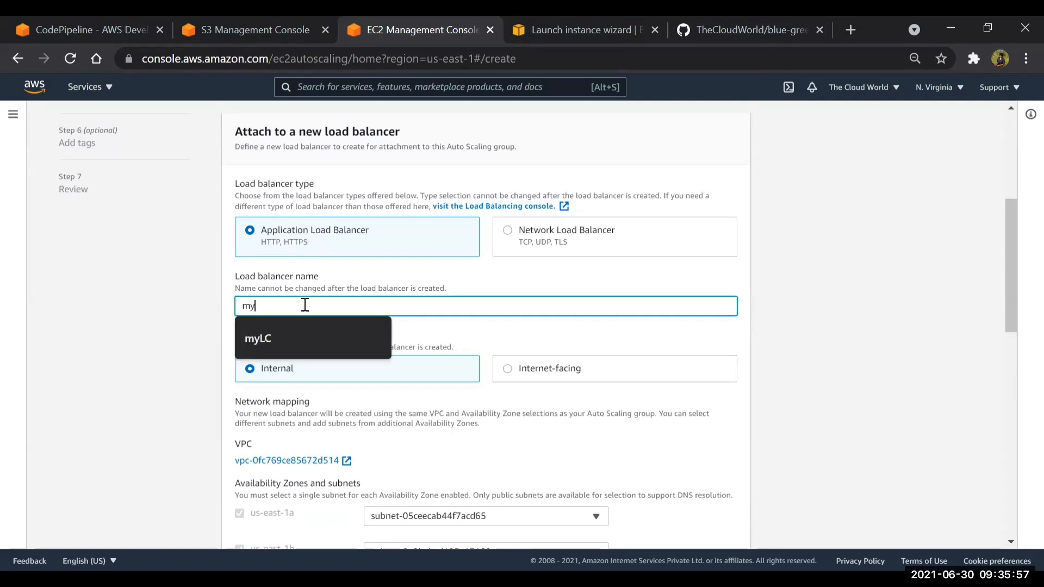
type("ALB")
scroll(305, 306, "down", 4)
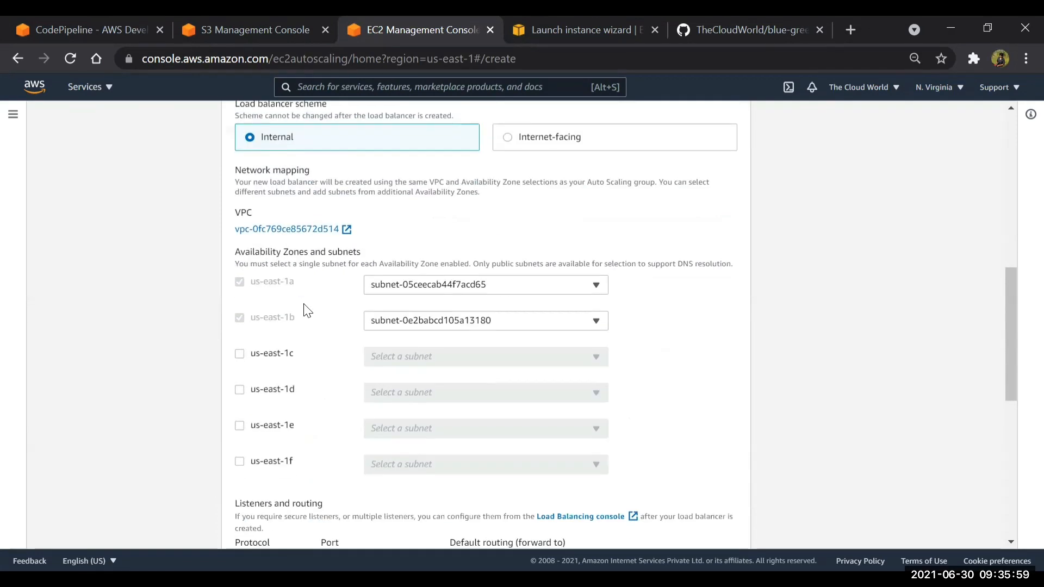
left_click(509, 139)
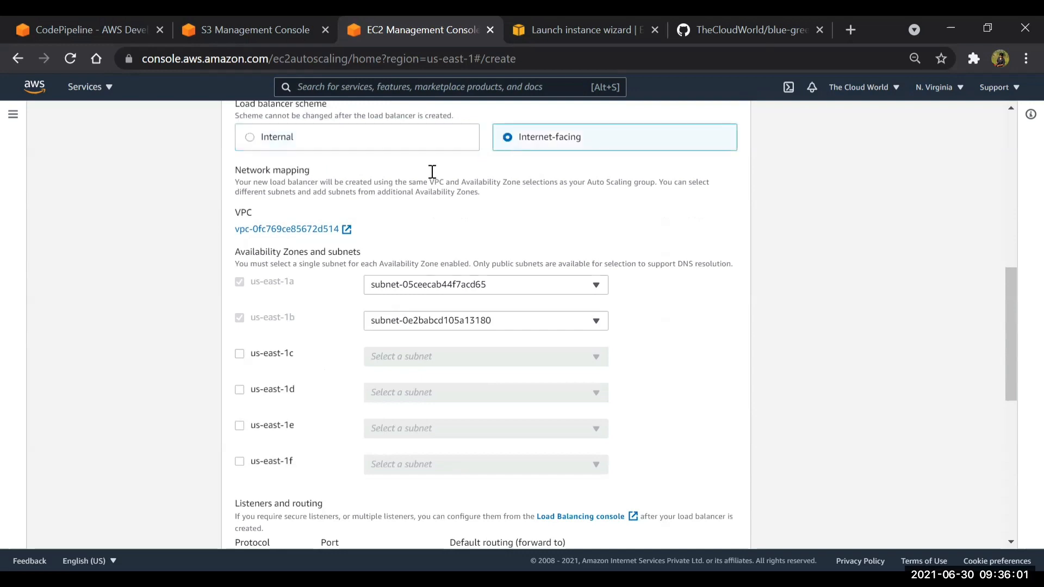
Set the default routing of the port 80 listener to create a new target group named myTG
scroll(432, 163, "down", 1)
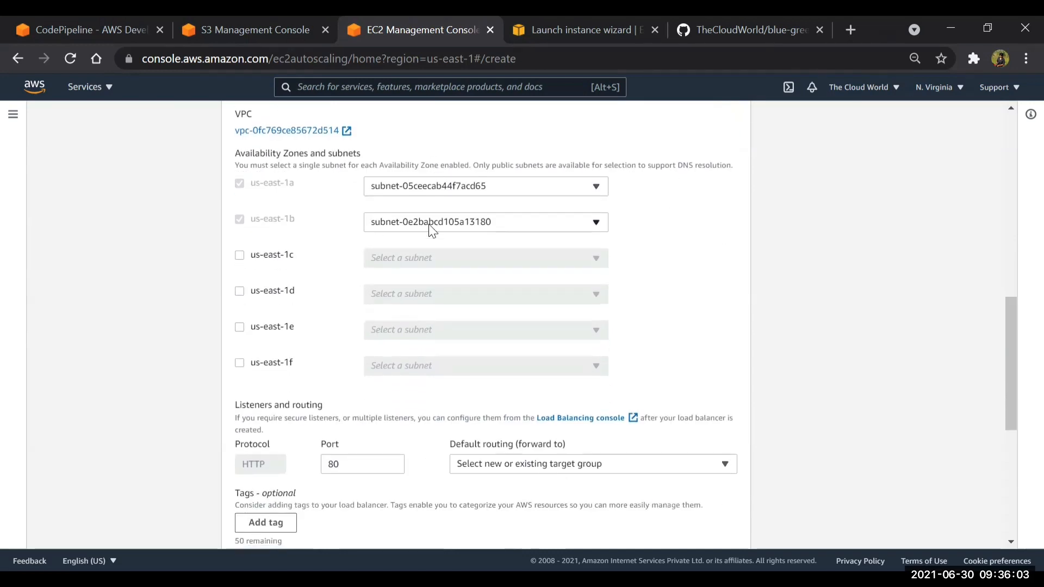
scroll(430, 225, "down", 4)
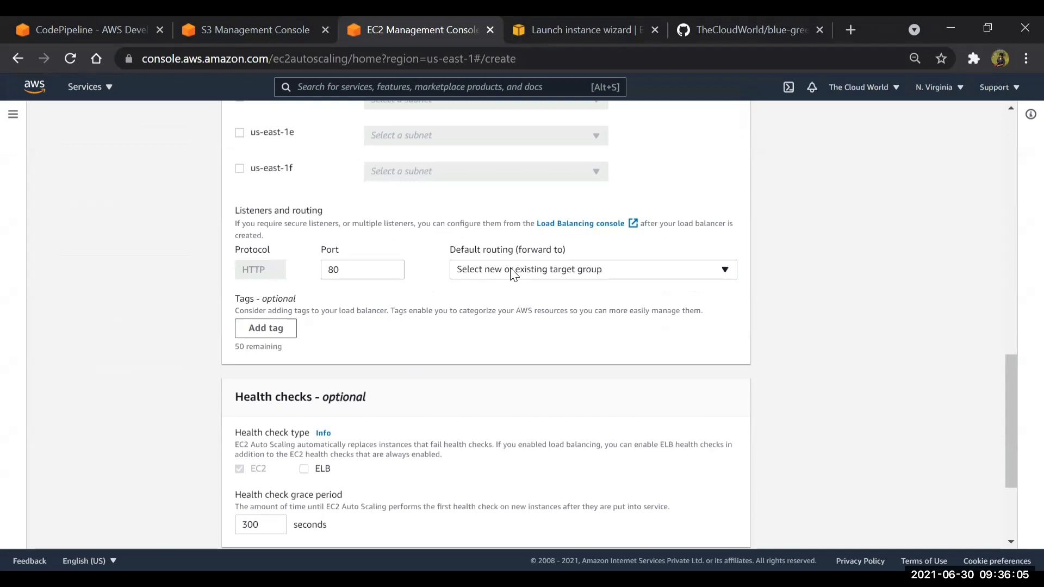
left_click(514, 274)
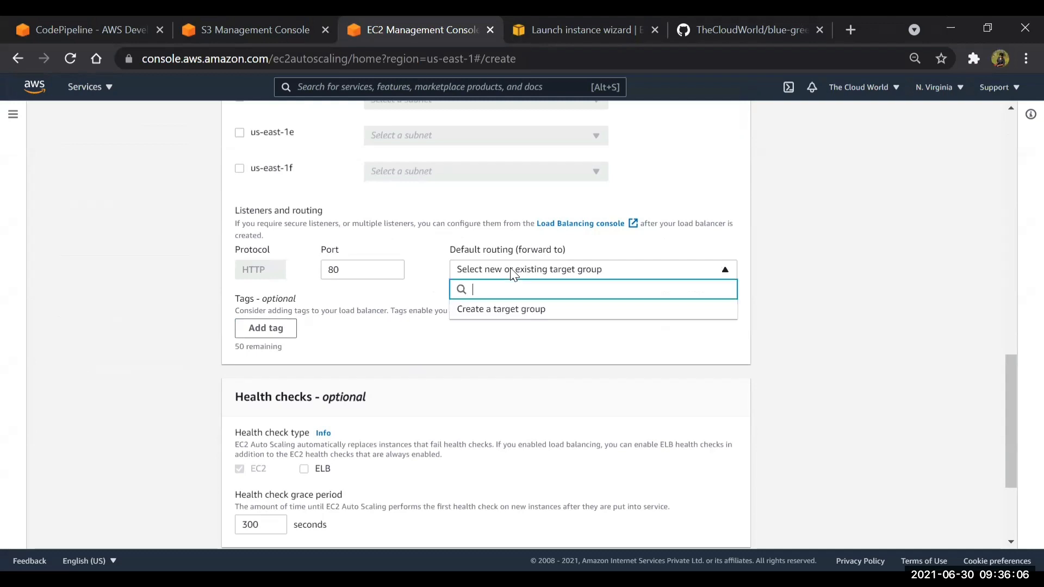
left_click(505, 318)
left_click(509, 337)
key("BackSpace")
key("BackSpace")
type("TG")
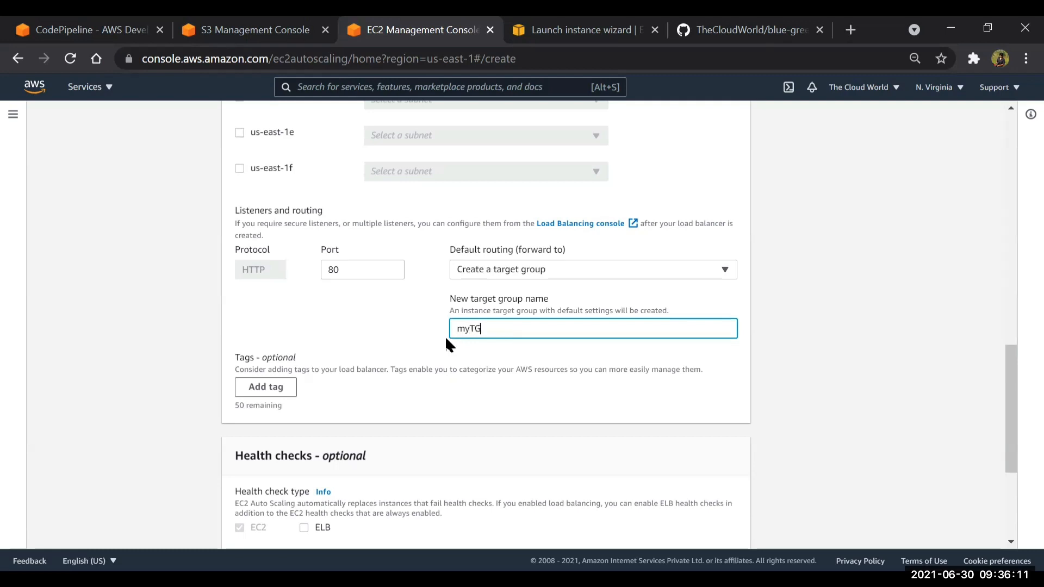
Keep the default health check and monitoring settings and continue to the group size and scaling policies
scroll(353, 371, "down", 2)
scroll(355, 375, "down", 4)
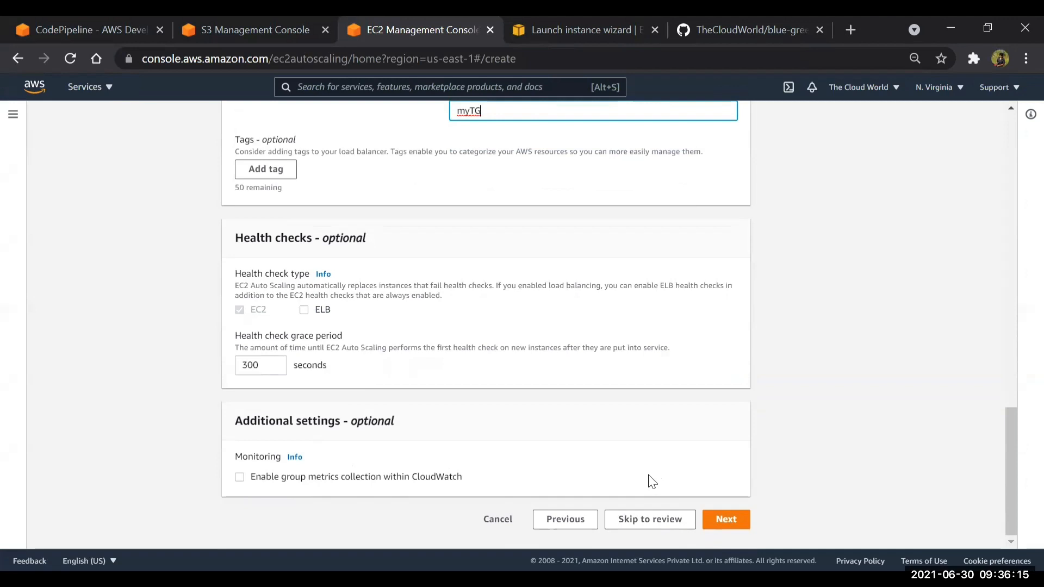
left_click(728, 521)
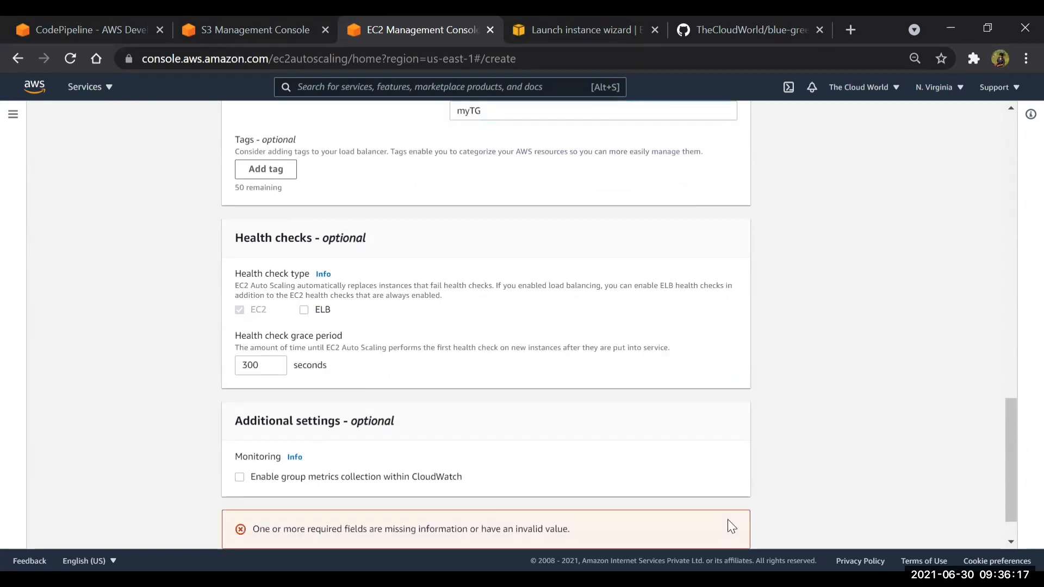
scroll(590, 272, "up", 18)
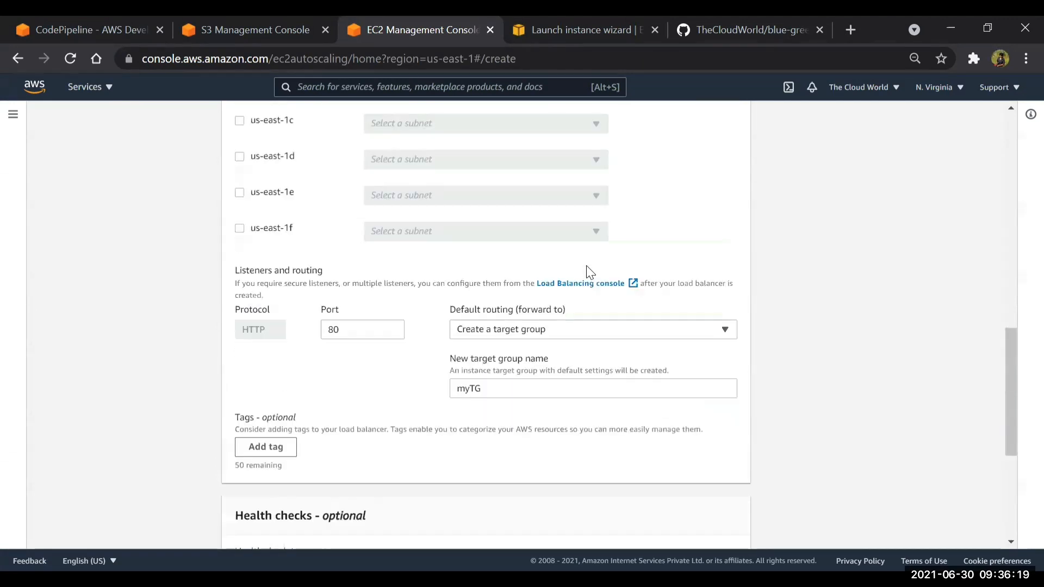
scroll(590, 272, "down", 18)
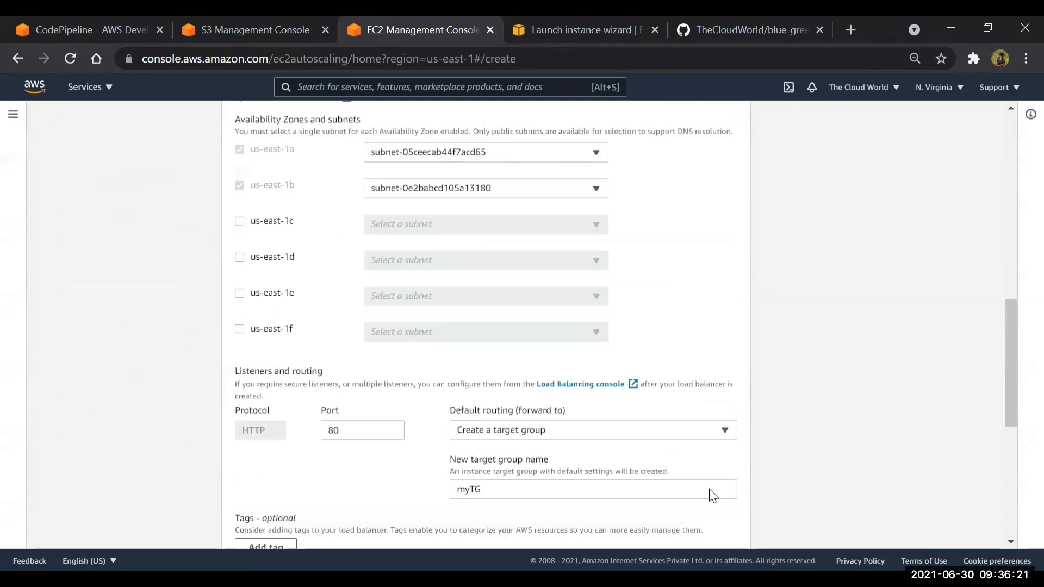
left_click(728, 519)
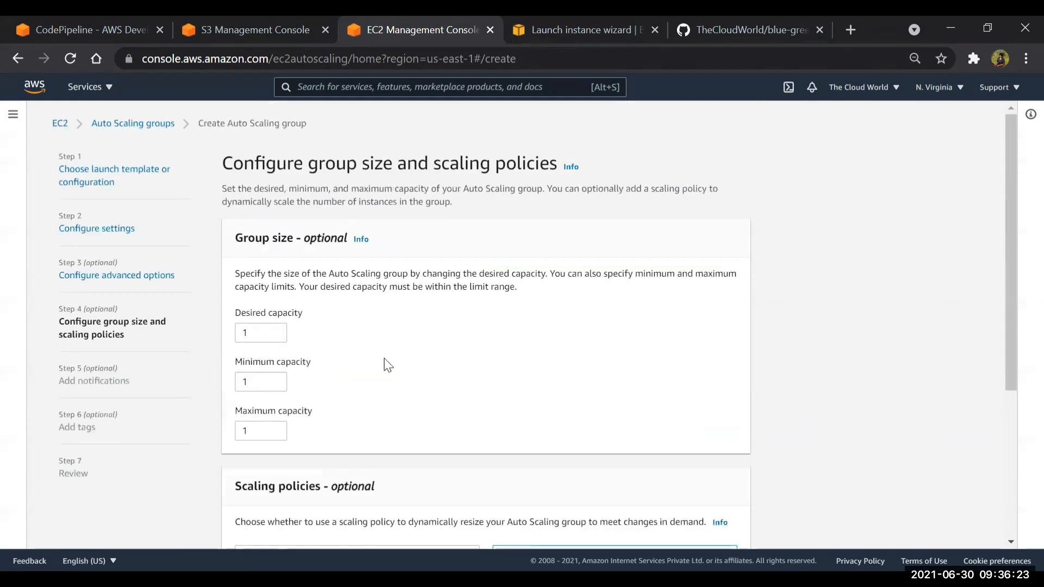
Set the desired and maximum capacity to 2, keep the minimum capacity at 1 with no scaling policy, and continue to notifications
scroll(384, 363, "down", 1)
left_click(261, 296)
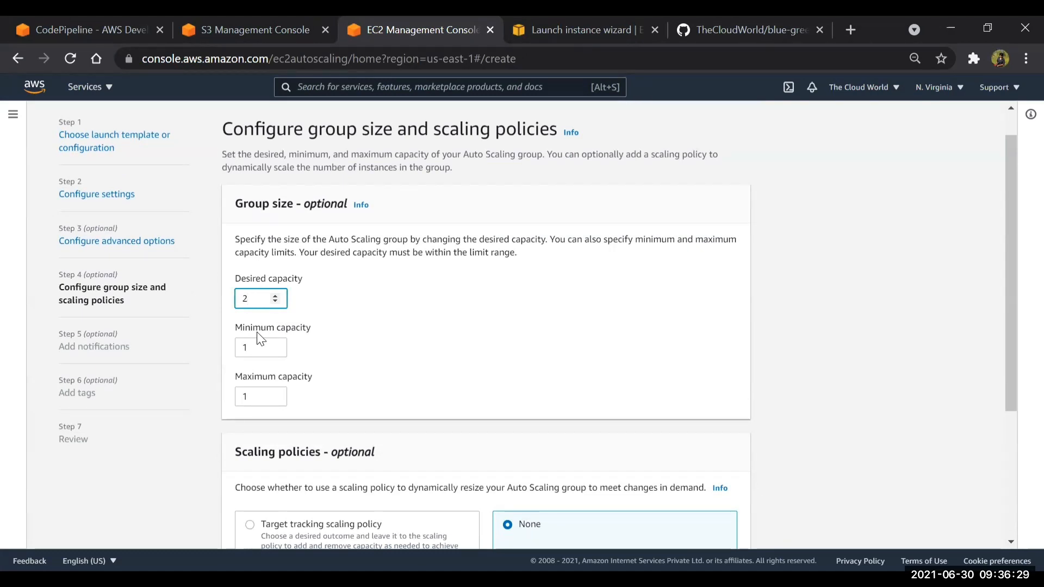
left_click(258, 393)
key("BackSpace")
type("2")
left_click(263, 348)
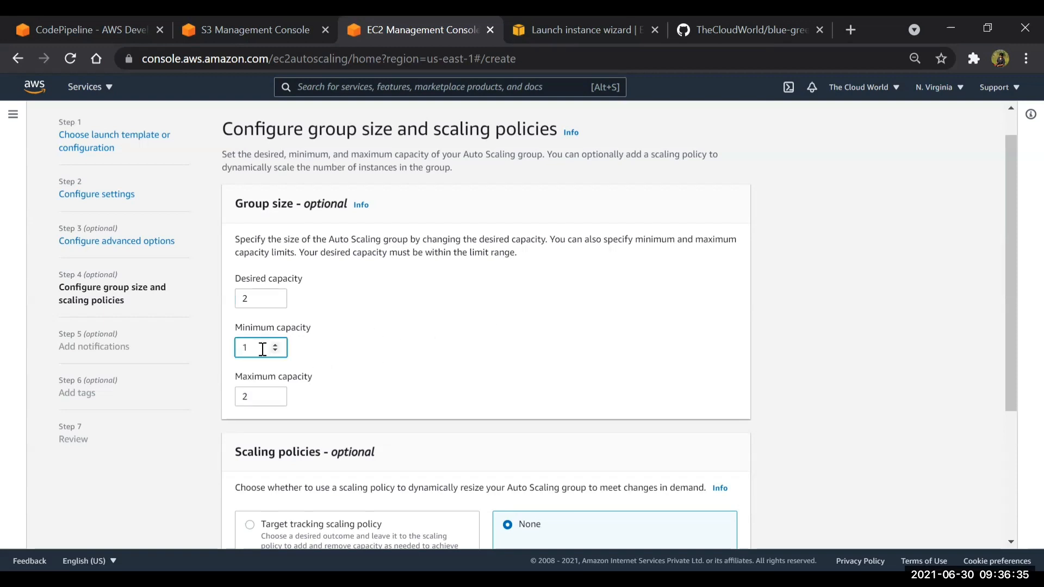
left_click(493, 321)
scroll(493, 321, "down", 3)
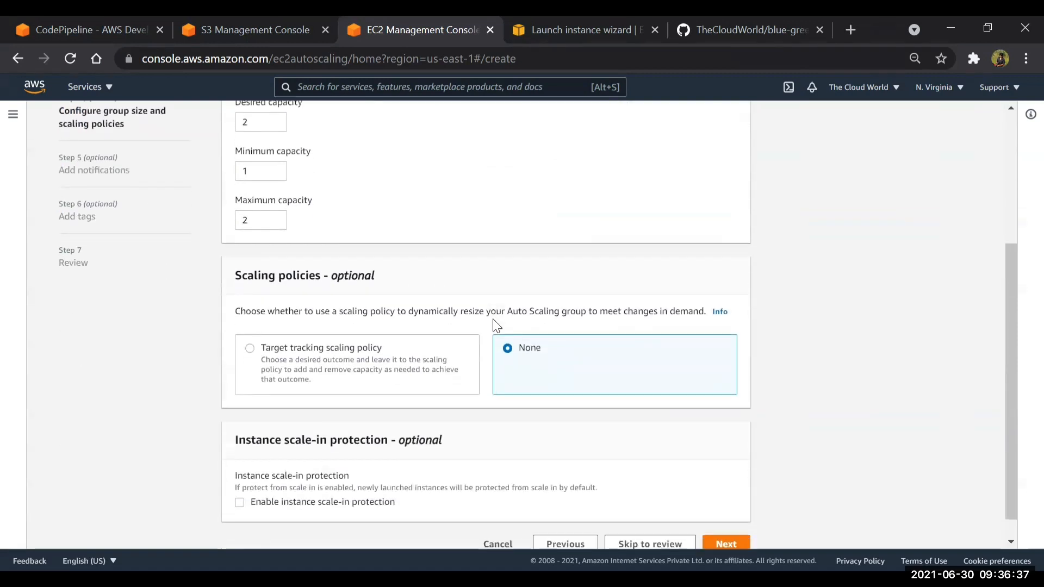
scroll(493, 320, "down", 1)
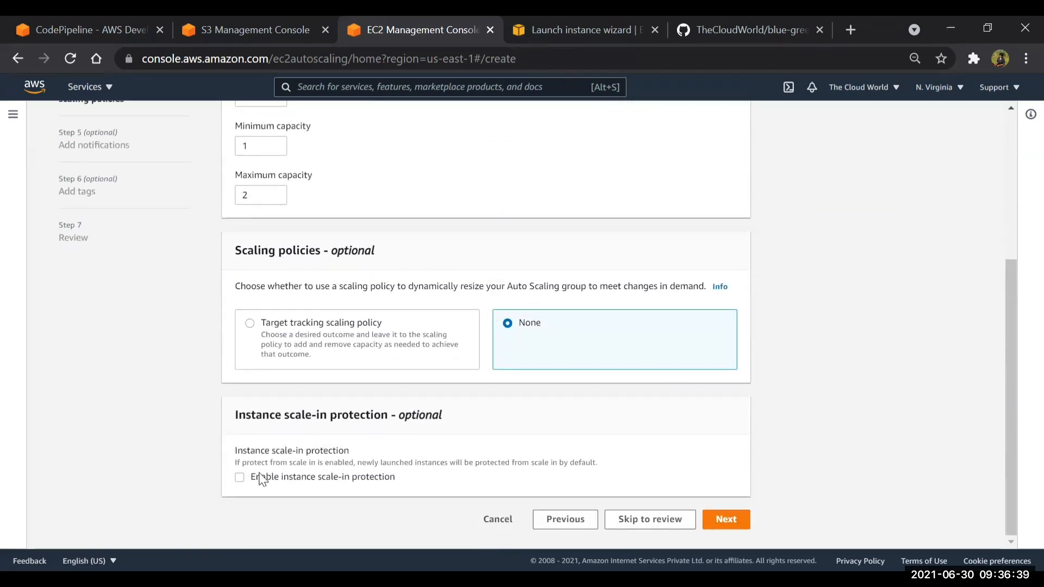
left_click(728, 520)
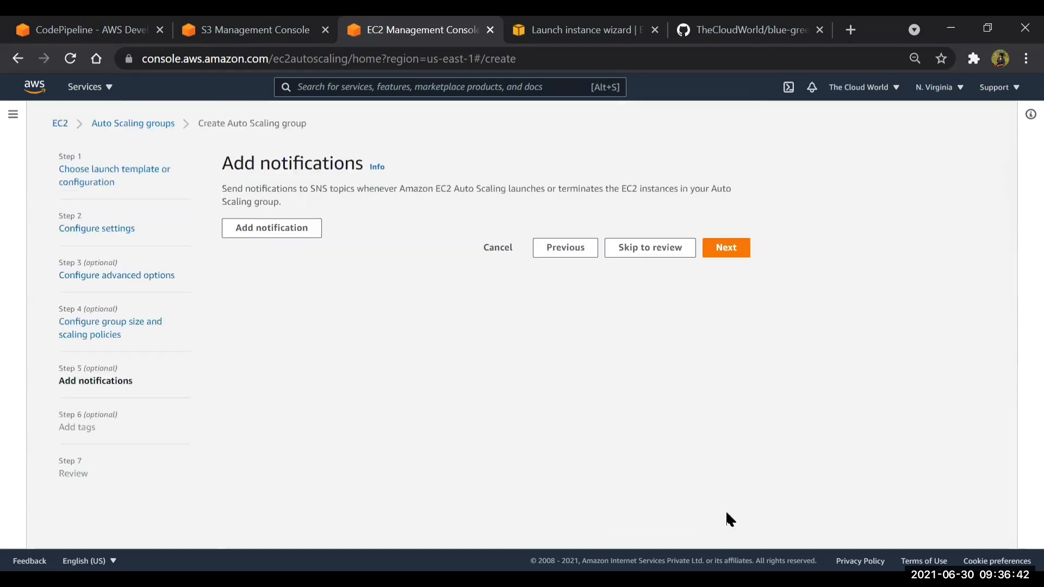
Skip the notifications, add a tag with key Name and value Production, and continue to the review
left_click(740, 254)
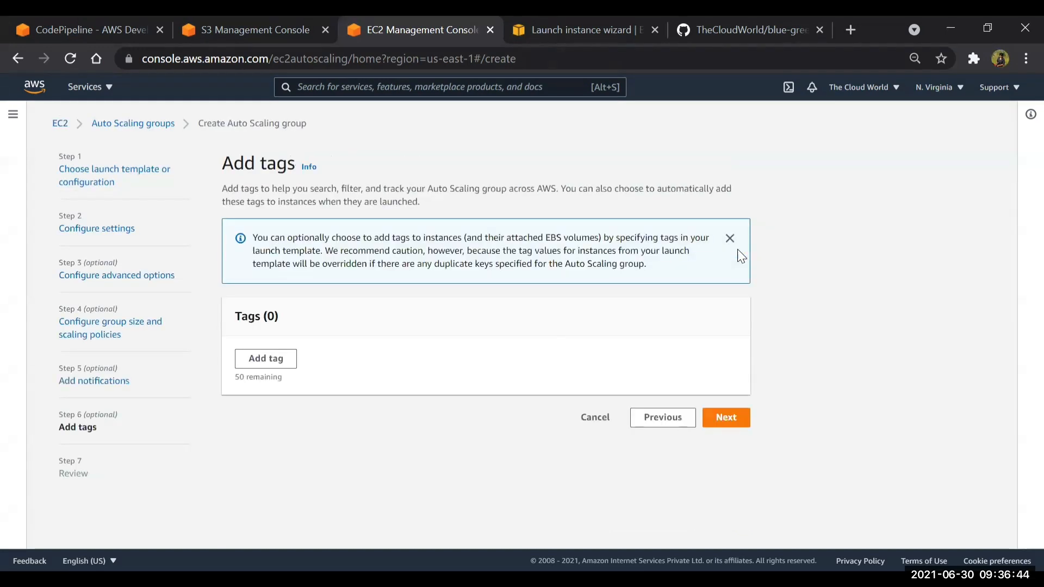
left_click(259, 364)
left_click(260, 384)
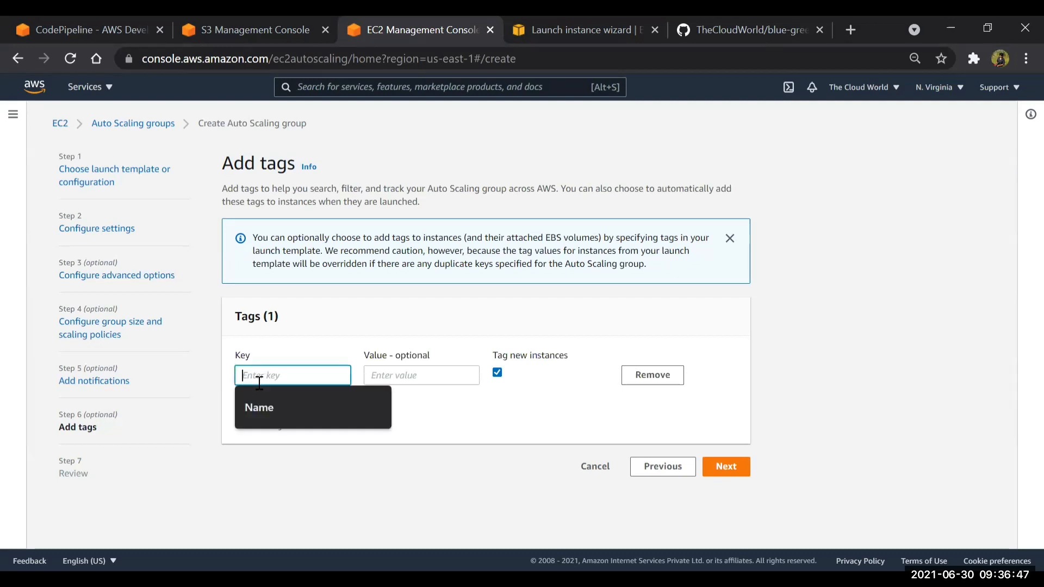
left_click(260, 389)
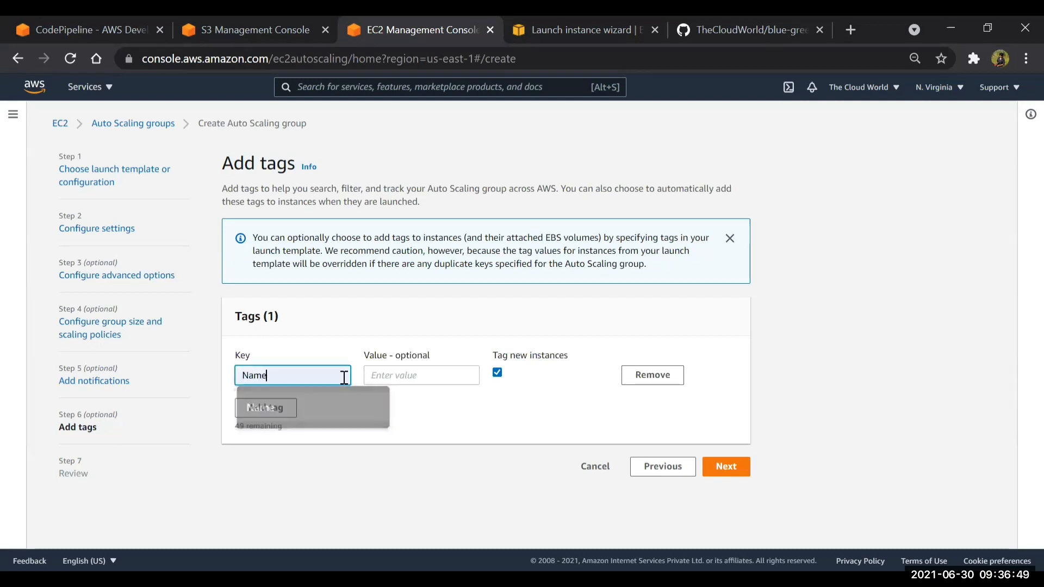
left_click(394, 375)
type("Production")
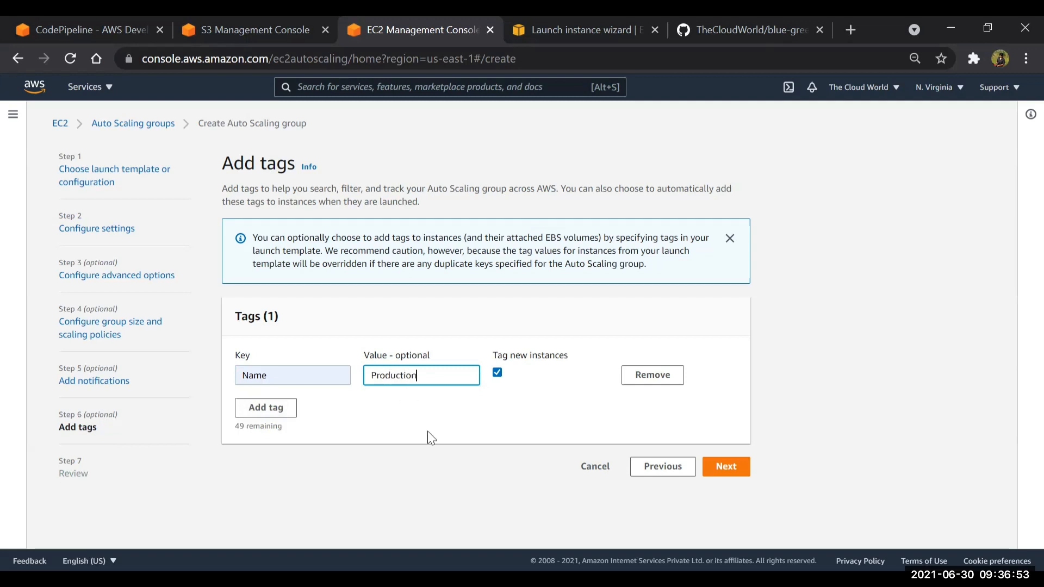
left_click(720, 469)
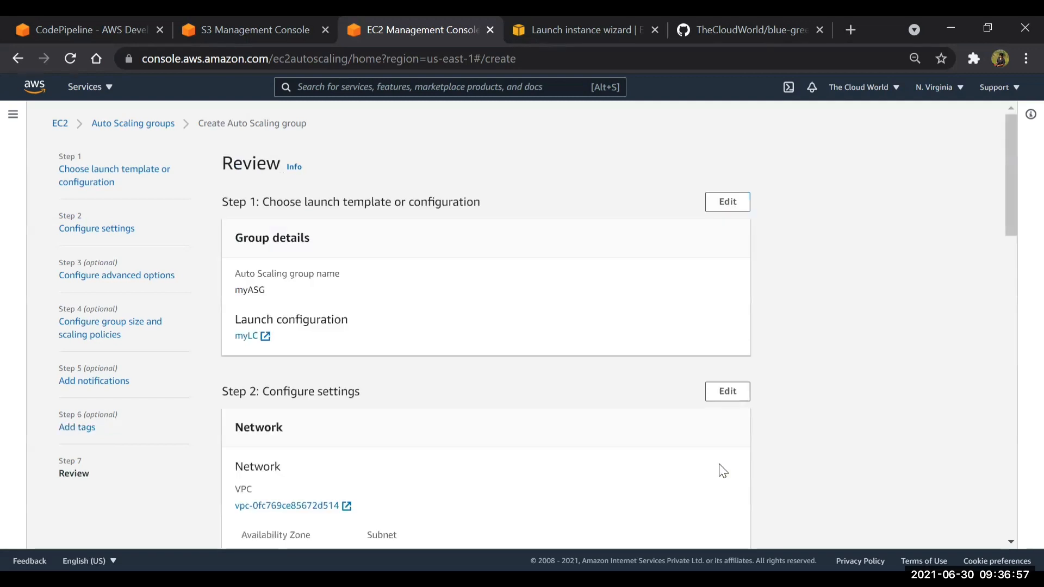
Look through the review summary and create the Auto Scaling group
scroll(501, 443, "down", 4)
scroll(503, 438, "down", 12)
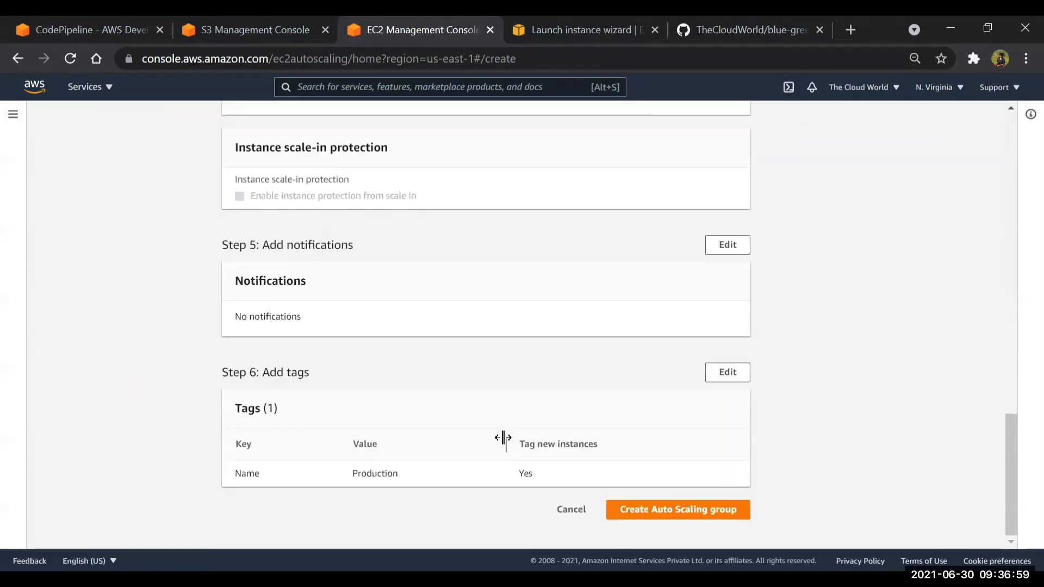
left_click(679, 514)
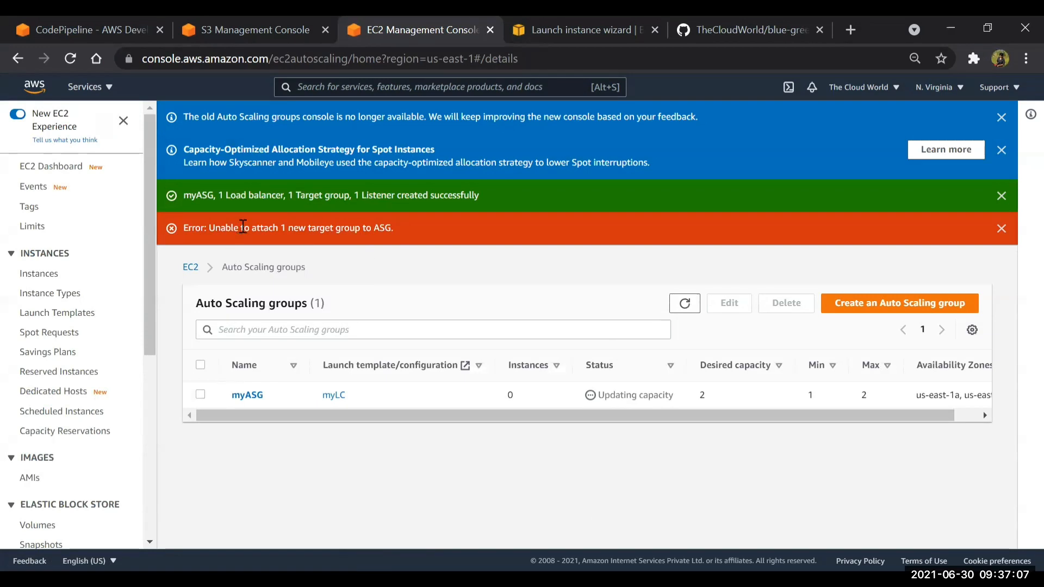
Read the creation messages for the Auto Scaling group and dismiss the error banner
left_click_drag(277, 231, 412, 266)
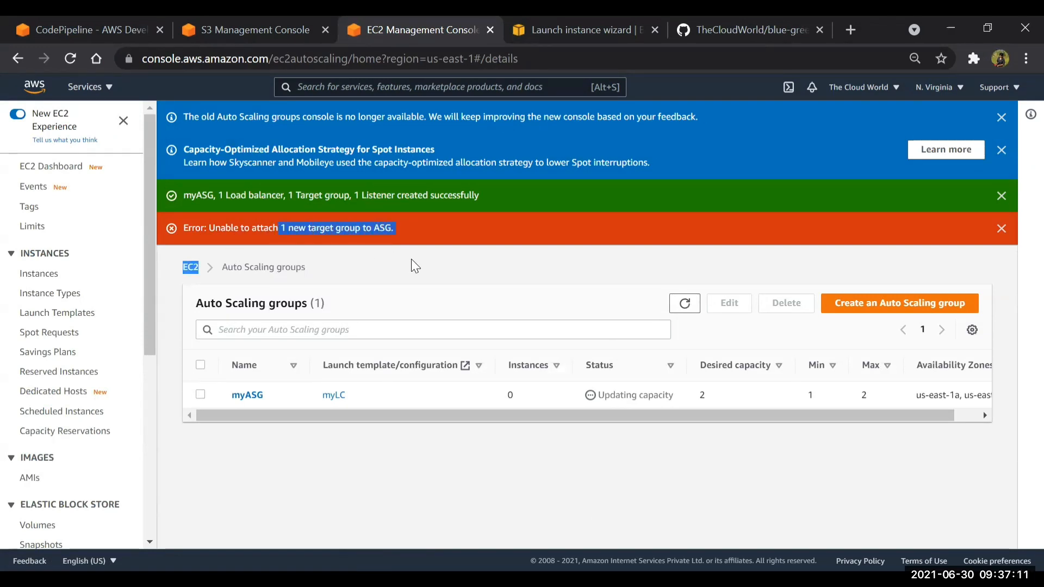
left_click_drag(269, 194, 530, 238)
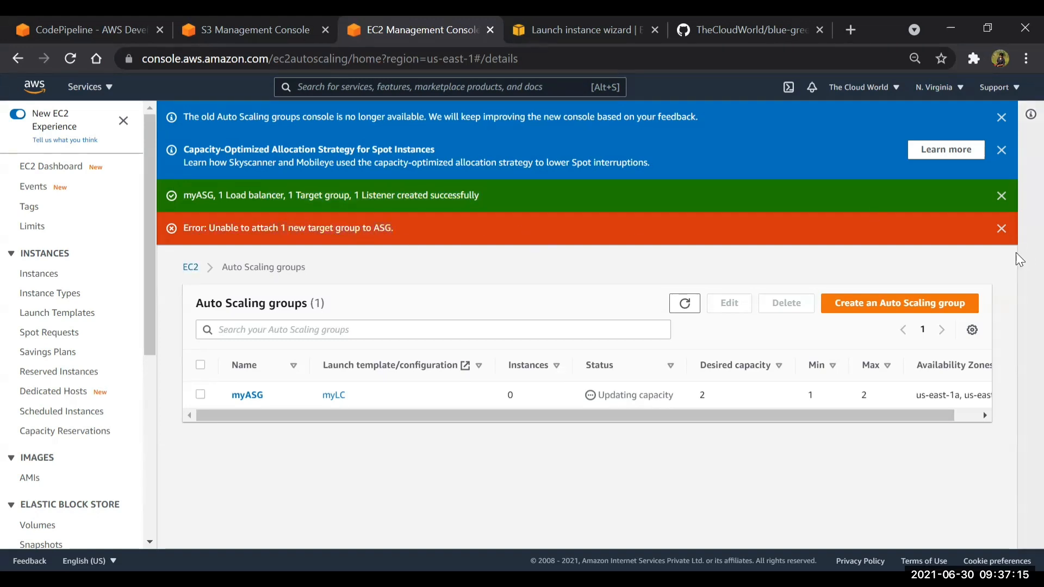
left_click(1001, 229)
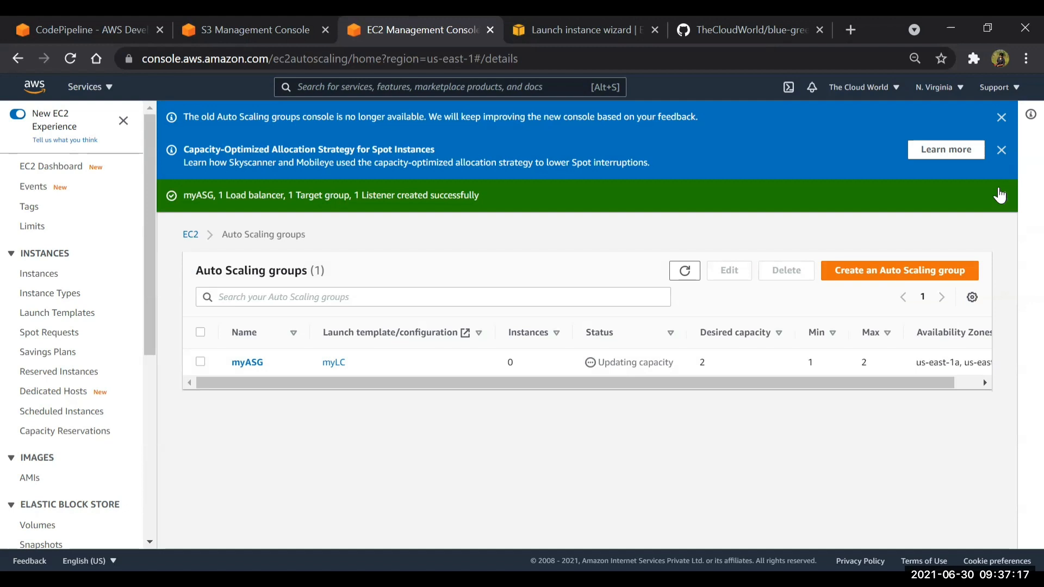
Show the EC2 instances without the running filter and refresh the list to check for newly launched instances
left_click(38, 277)
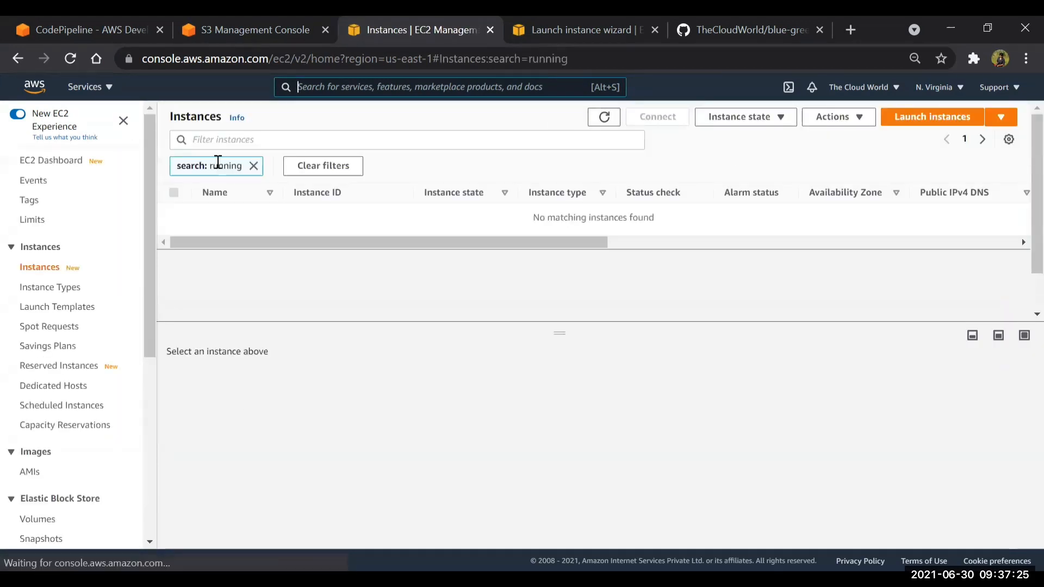
left_click(298, 172)
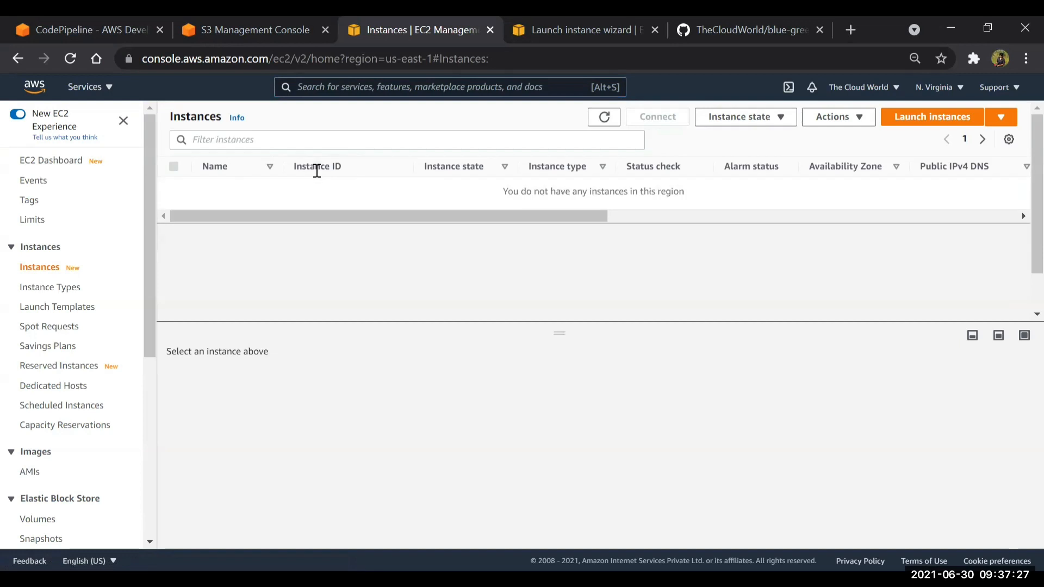
left_click(610, 123)
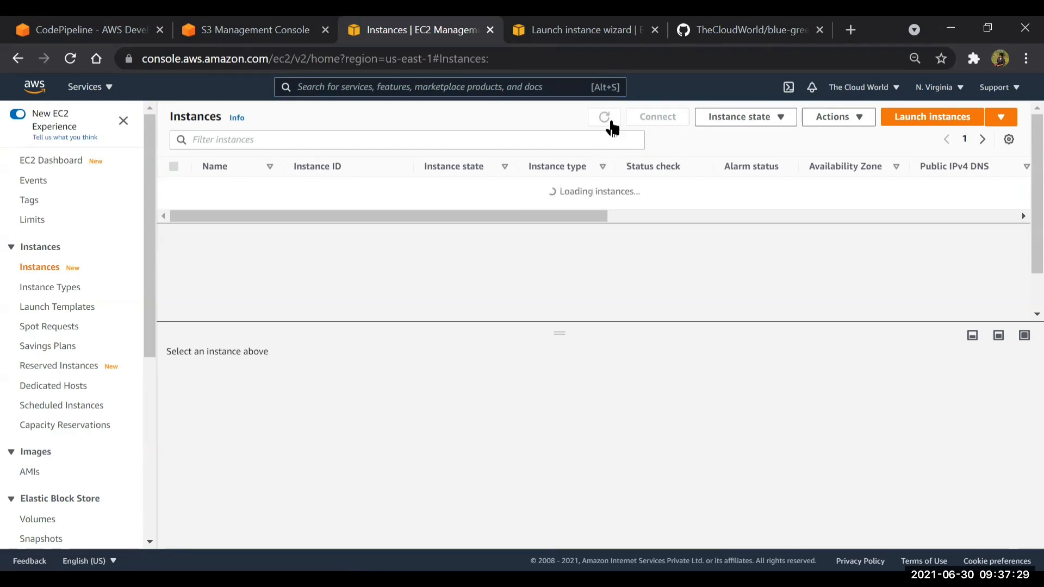
left_click(611, 124)
left_click(611, 121)
Return to the Auto Scaling groups and refresh the list to check the status of myASG
scroll(51, 391, "down", 6)
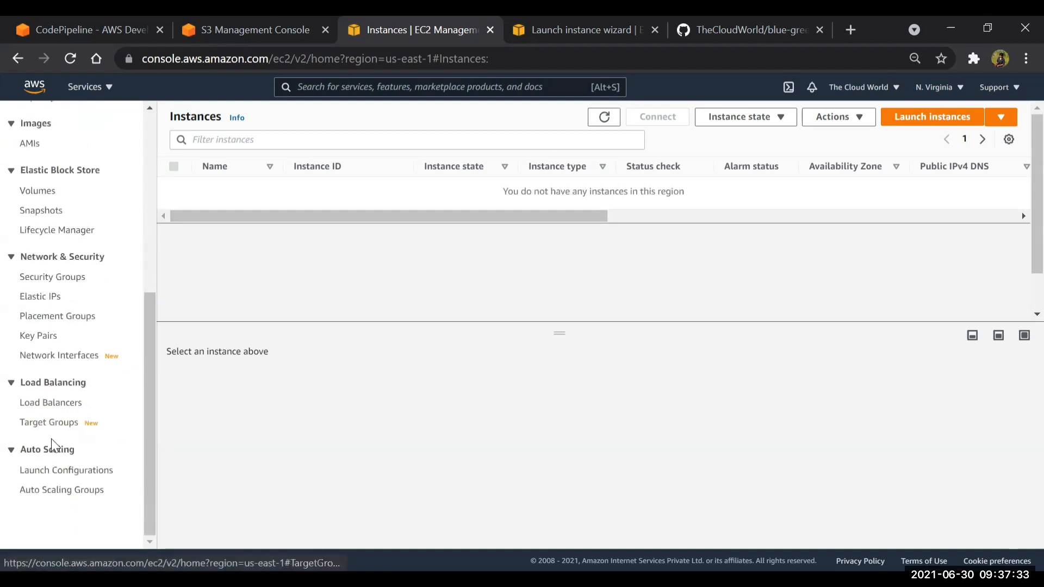
left_click(55, 492)
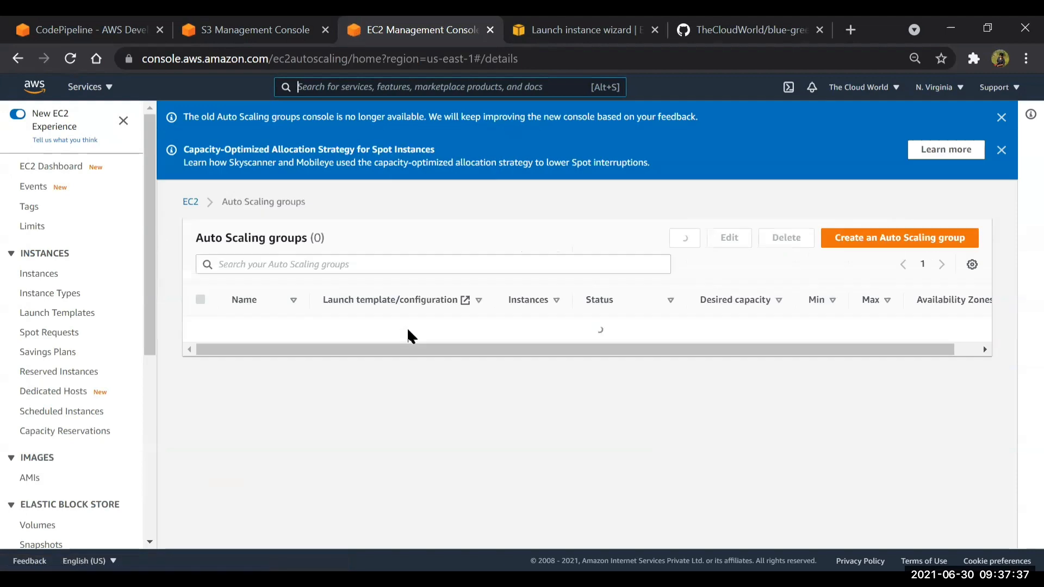
left_click(687, 239)
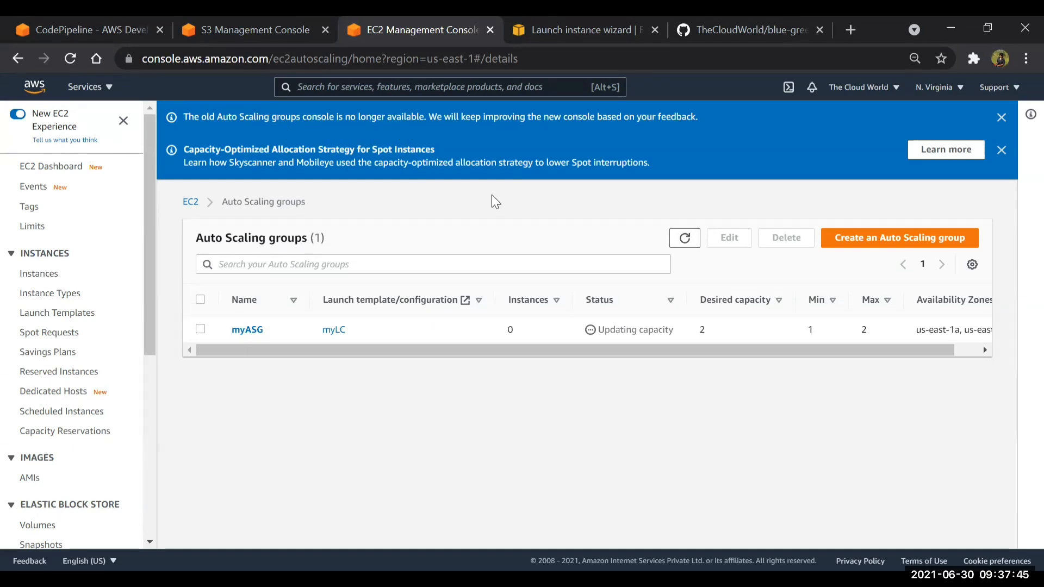
left_click(685, 238)
left_click(685, 238)
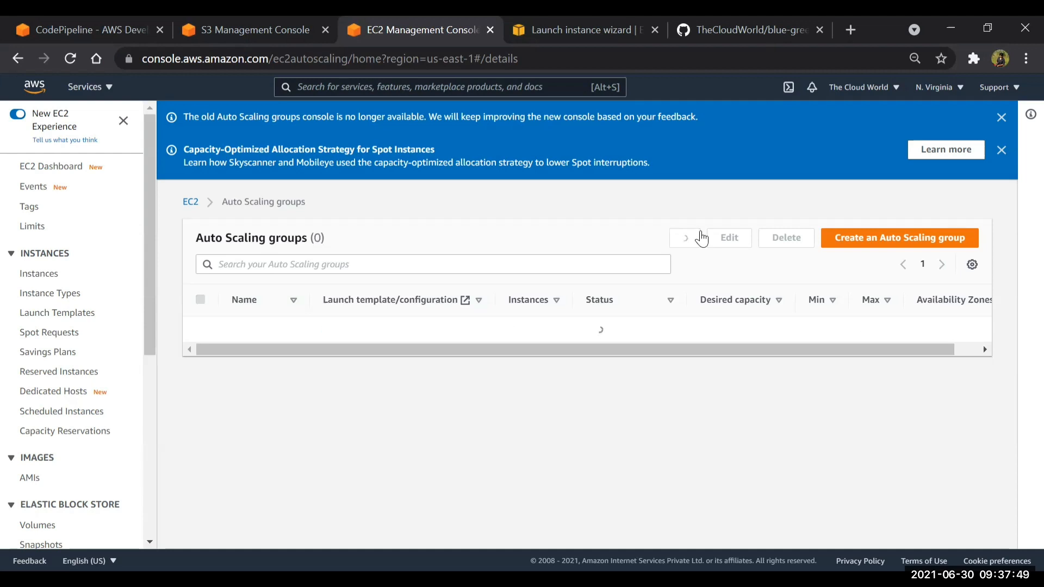
Refresh the Auto Scaling groups list, open myASG and look through its group details
left_click(699, 235)
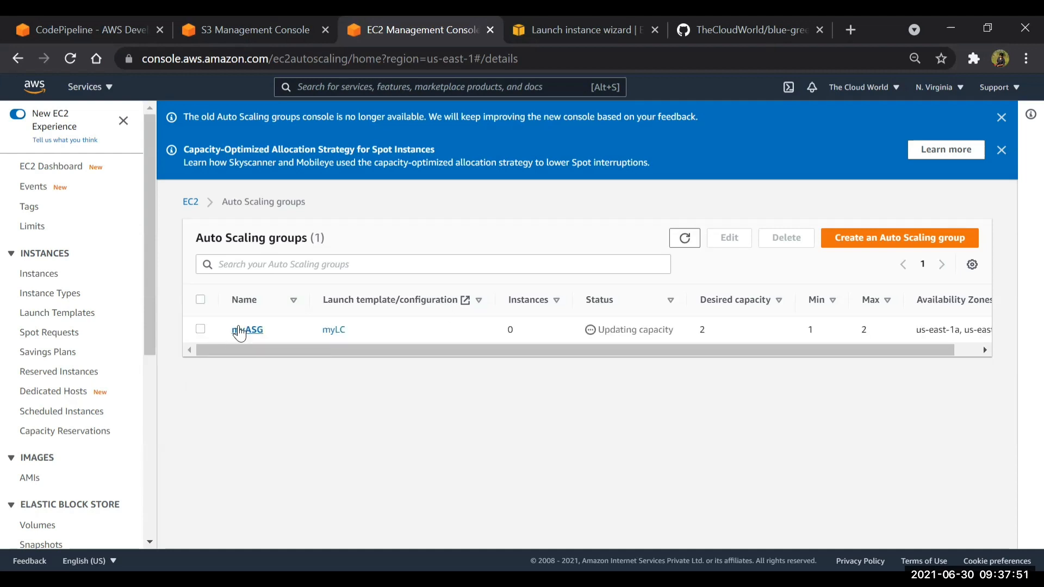
left_click(240, 330)
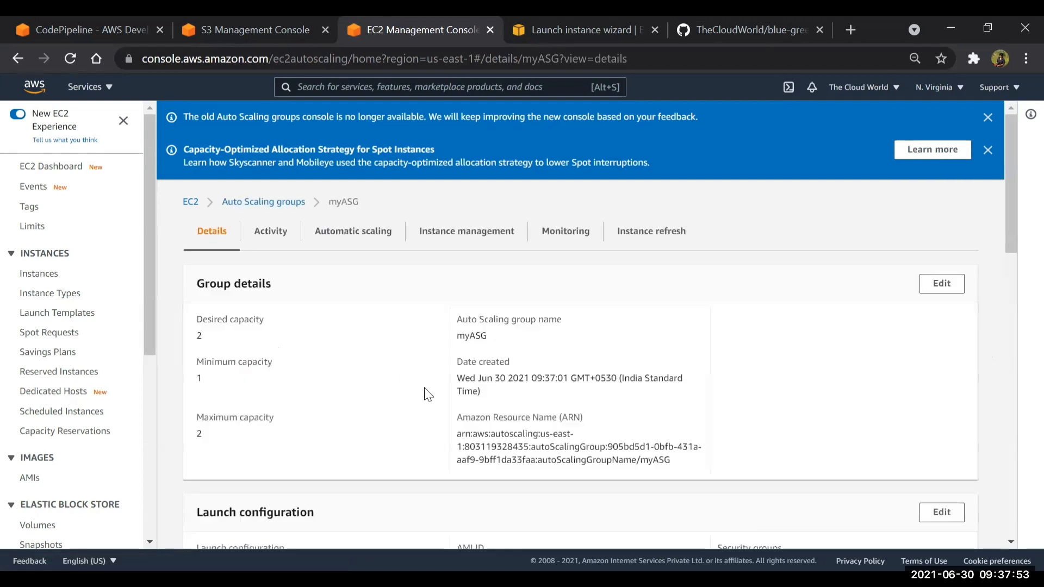
scroll(426, 394, "down", 10)
scroll(427, 394, "up", 10)
Examine the activity history of myASG for the status, description and cause of the instance launches, and dismiss the old-console notice
left_click(272, 233)
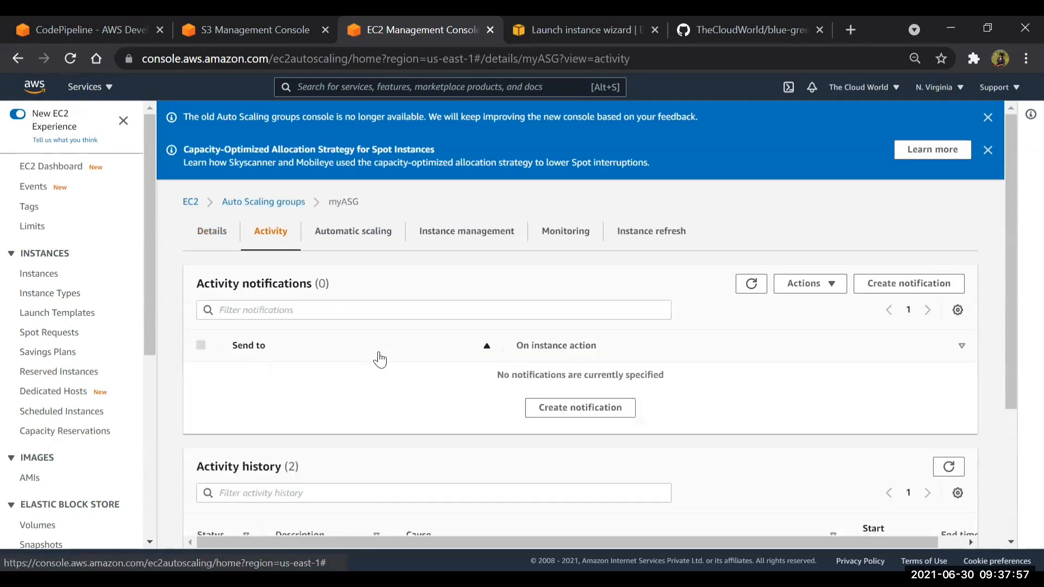
scroll(380, 360, "down", 3)
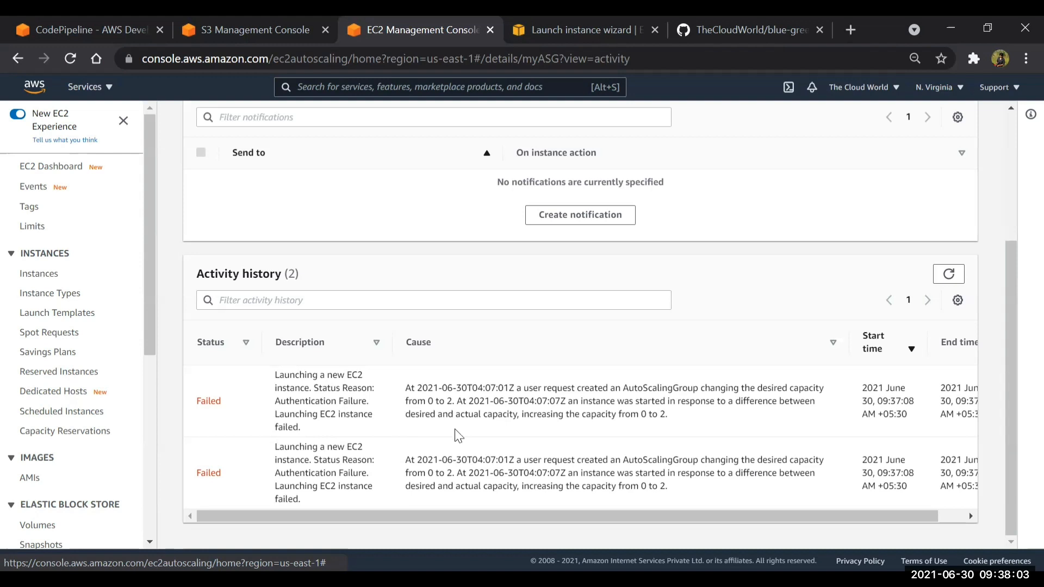
left_click_drag(528, 391, 757, 387)
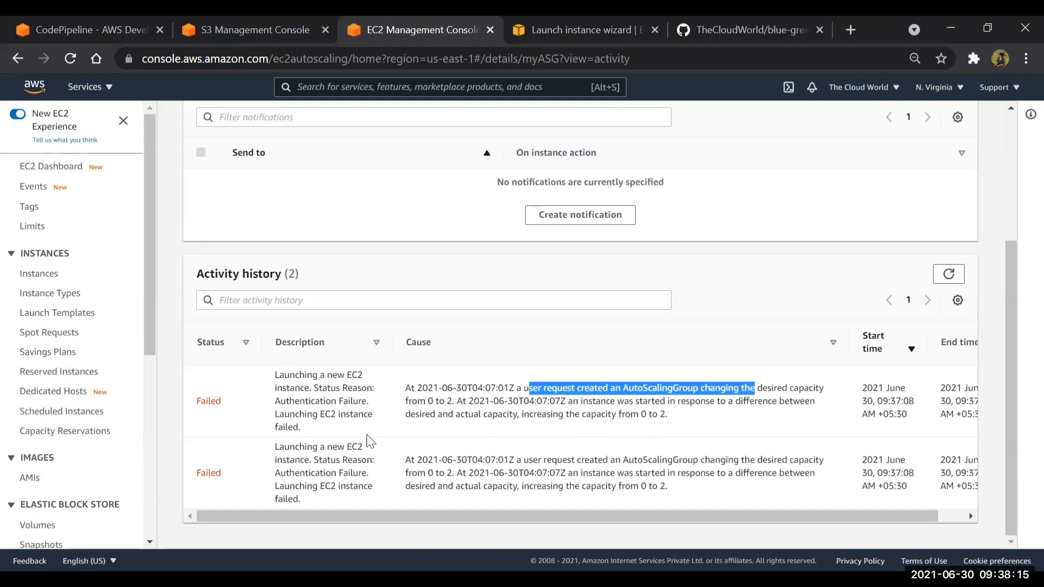
scroll(533, 391, "right", 1)
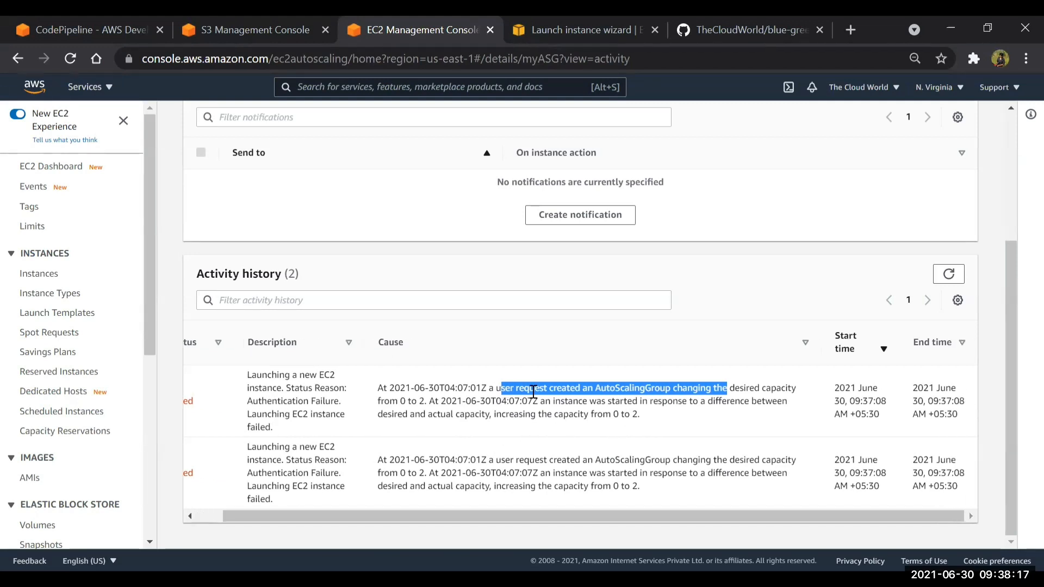
scroll(534, 391, "left", 1)
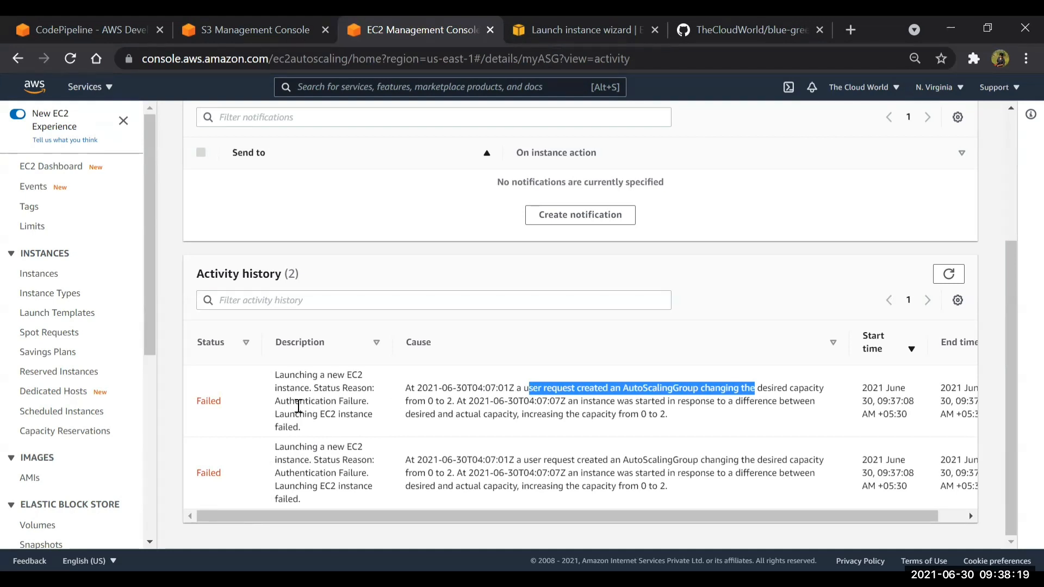
left_click_drag(279, 402, 392, 414)
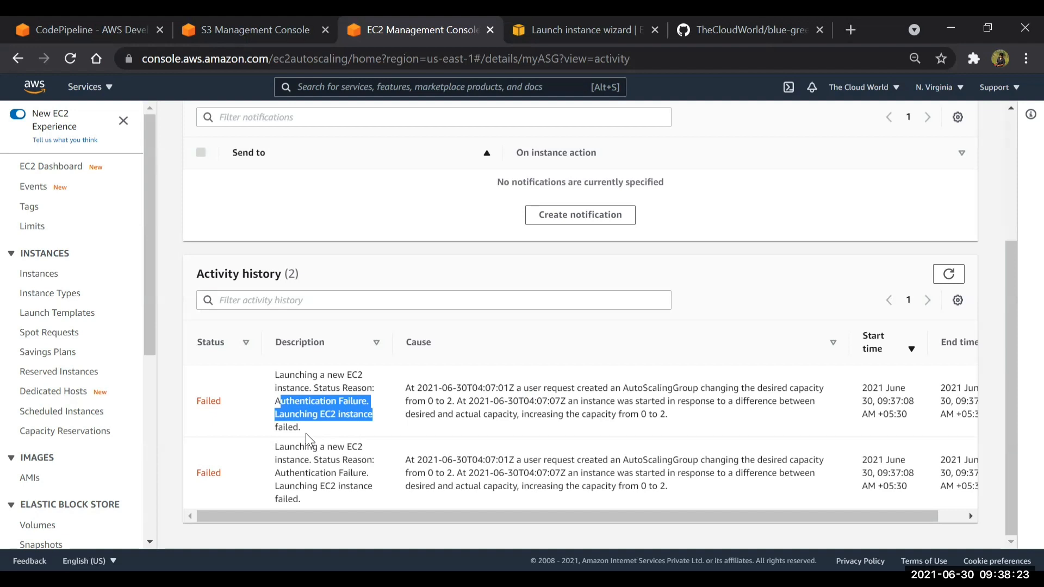
scroll(328, 398, "up", 4)
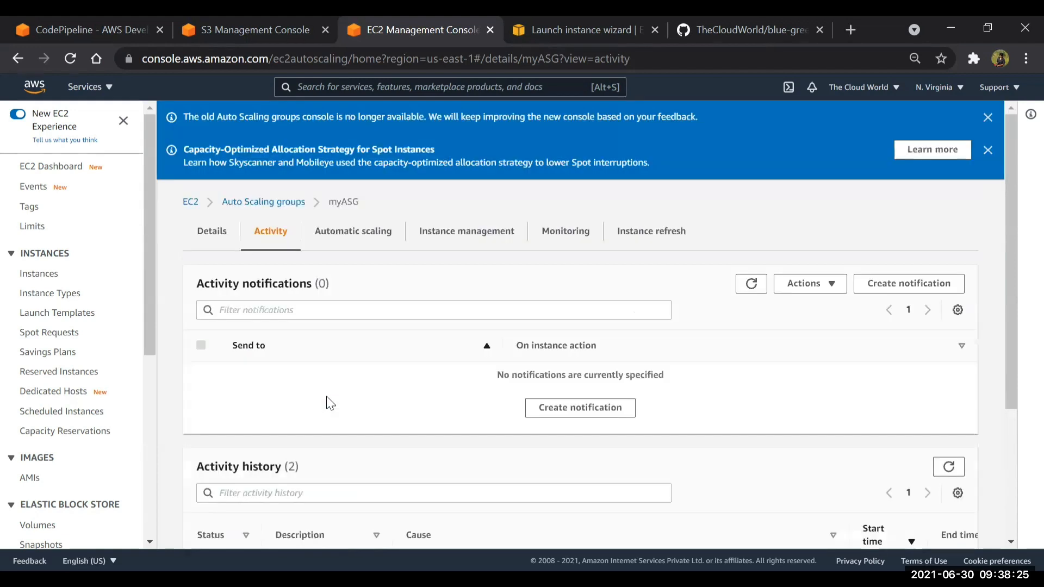
left_click(988, 118)
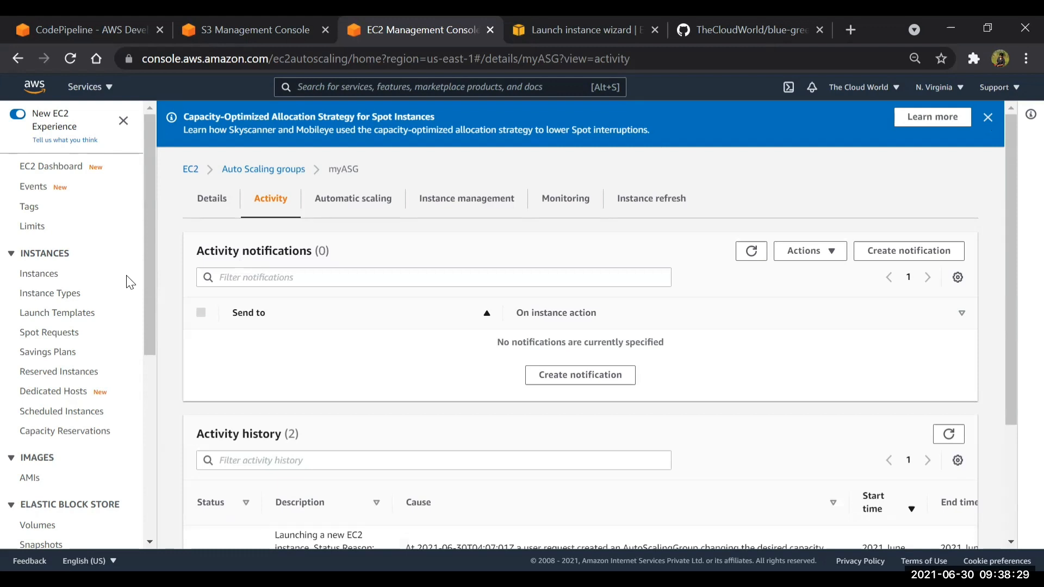
Delete the load balancer myALB from the EC2 load balancers
scroll(58, 272, "down", 6)
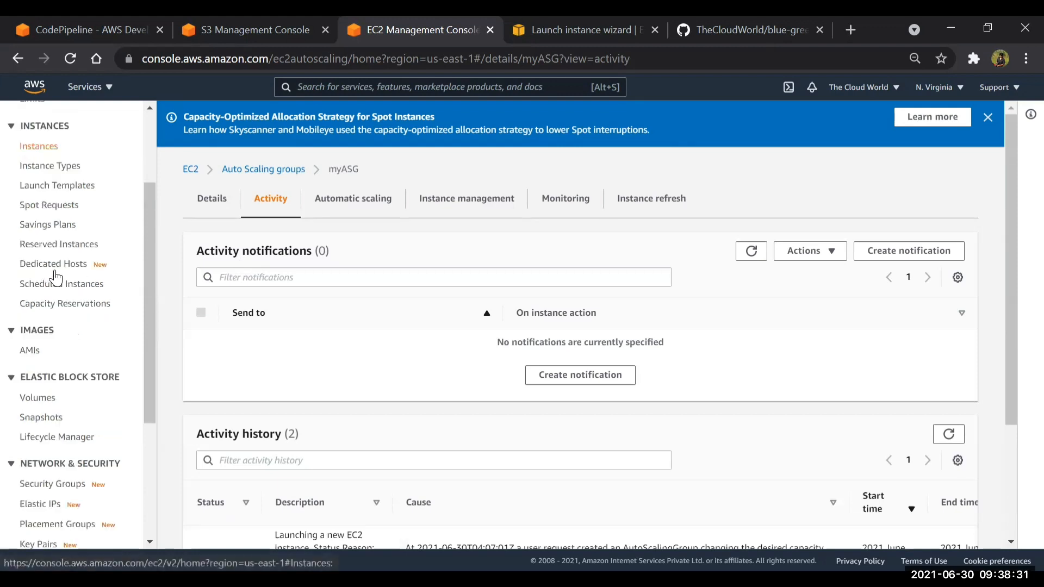
left_click(54, 427)
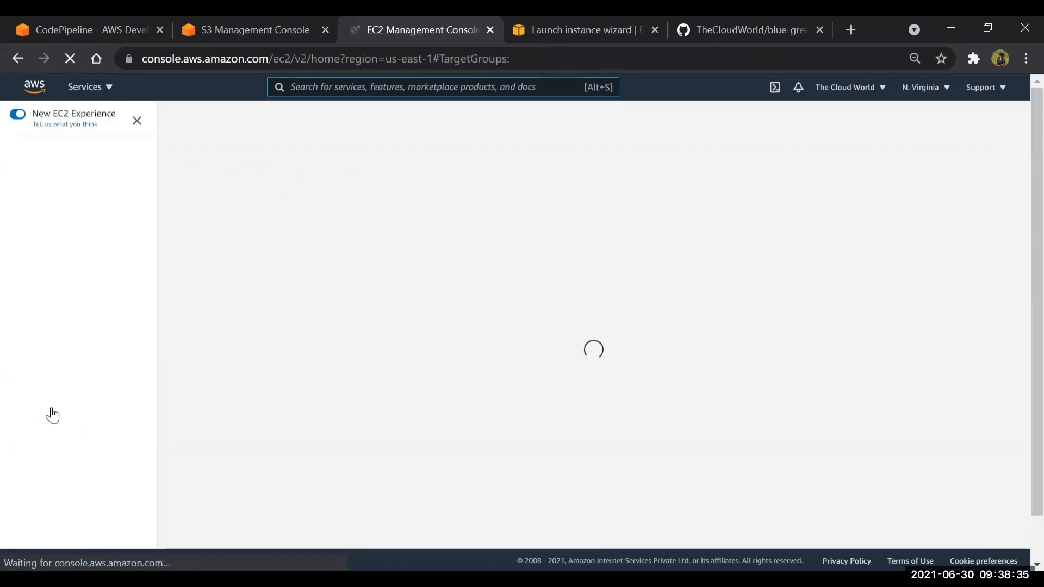
scroll(33, 452, "down", 6)
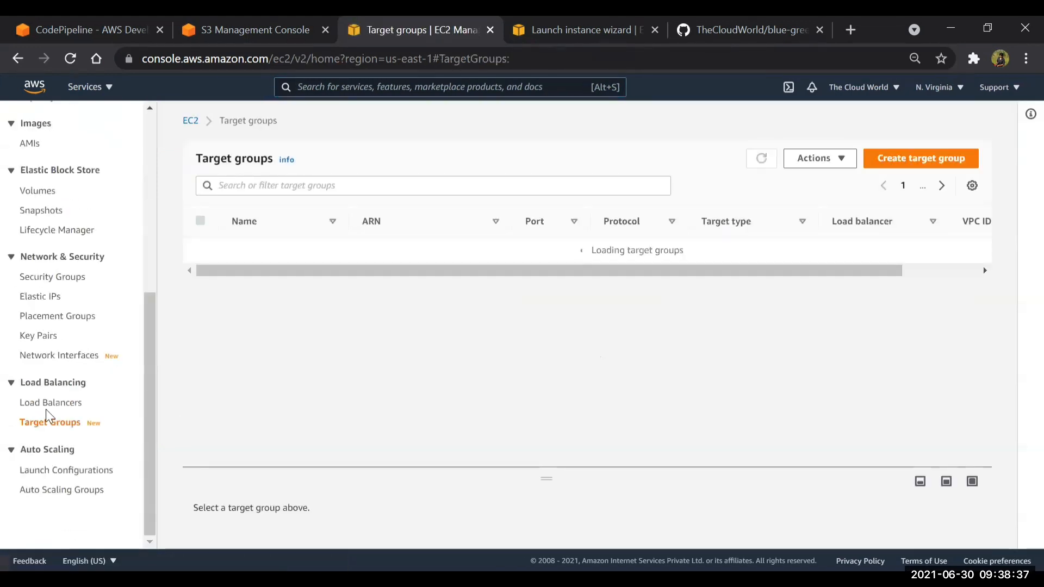
left_click(46, 404)
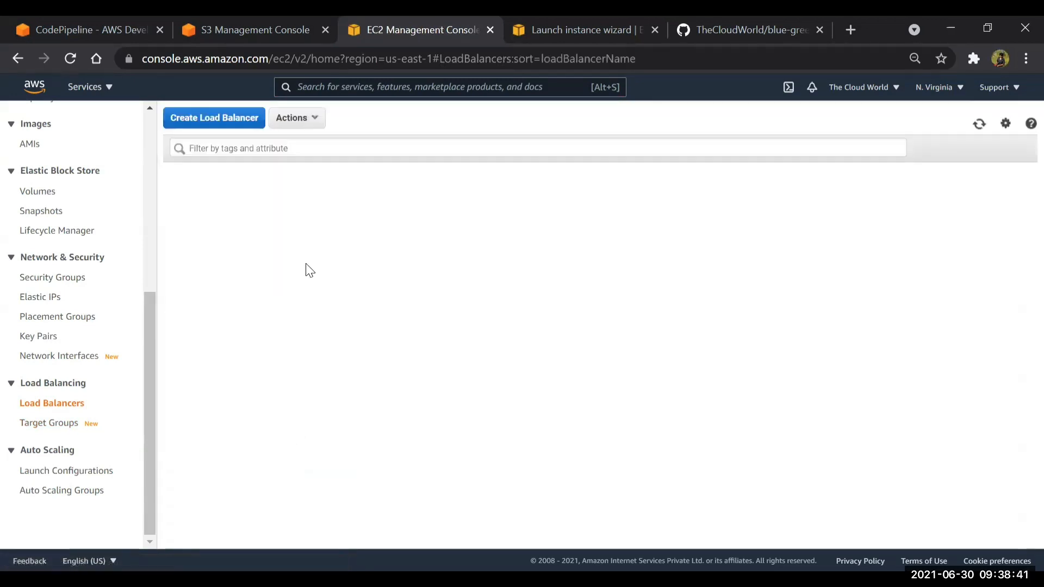
left_click(199, 206)
left_click(297, 118)
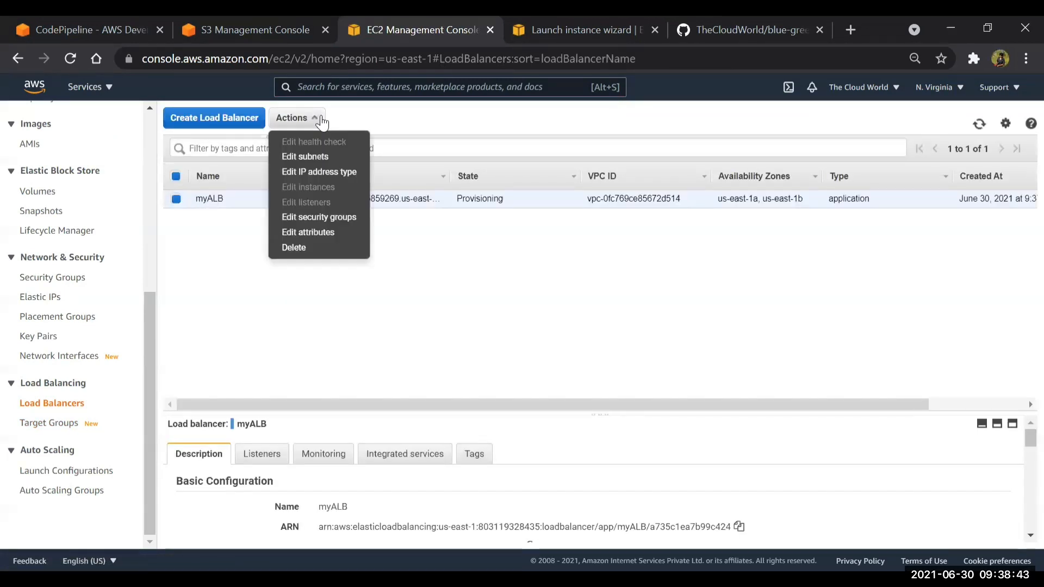
left_click(298, 248)
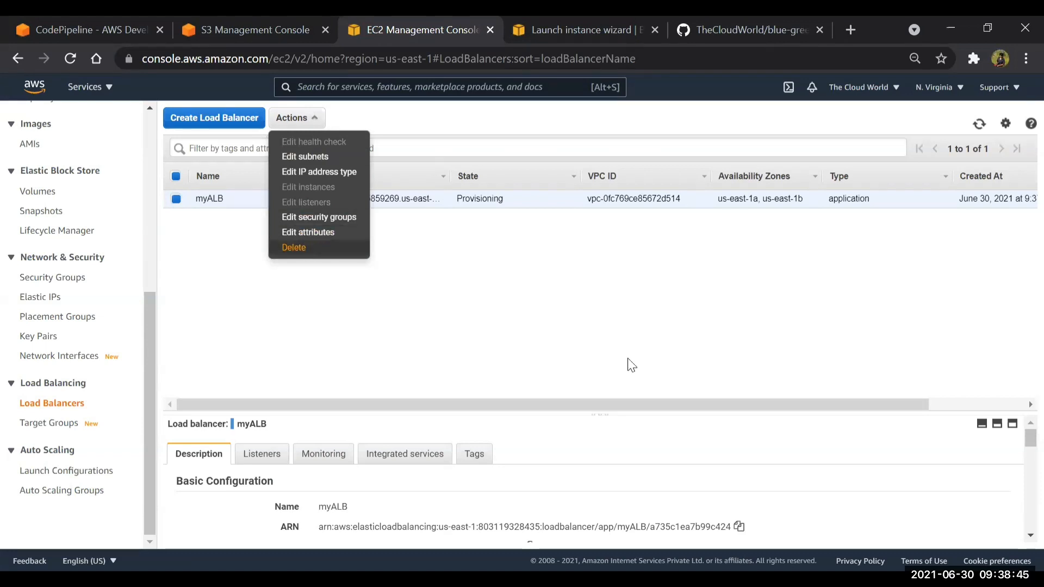
left_click(680, 374)
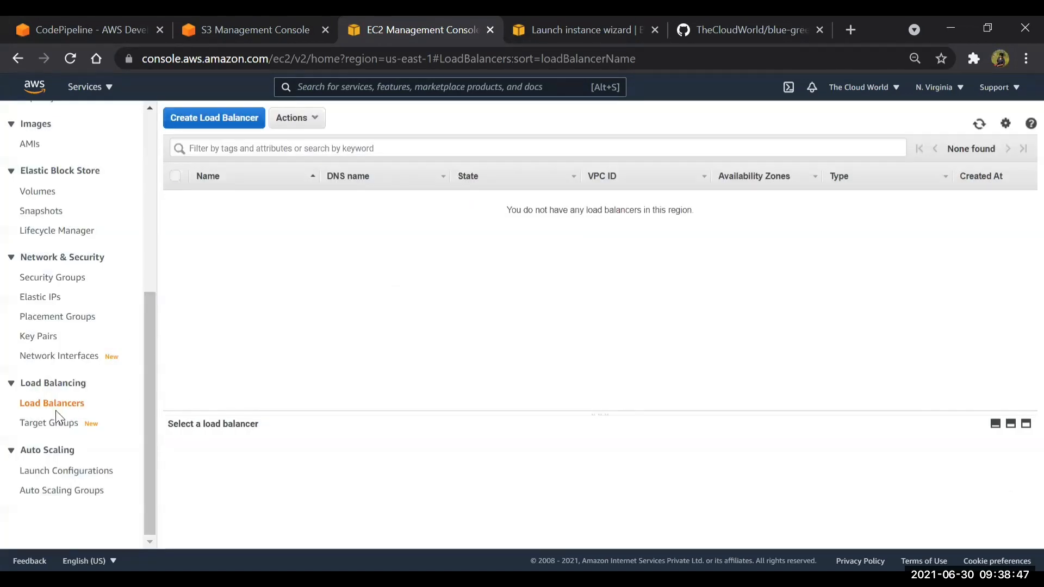
Delete the target group myTG from the EC2 target groups
left_click(52, 428)
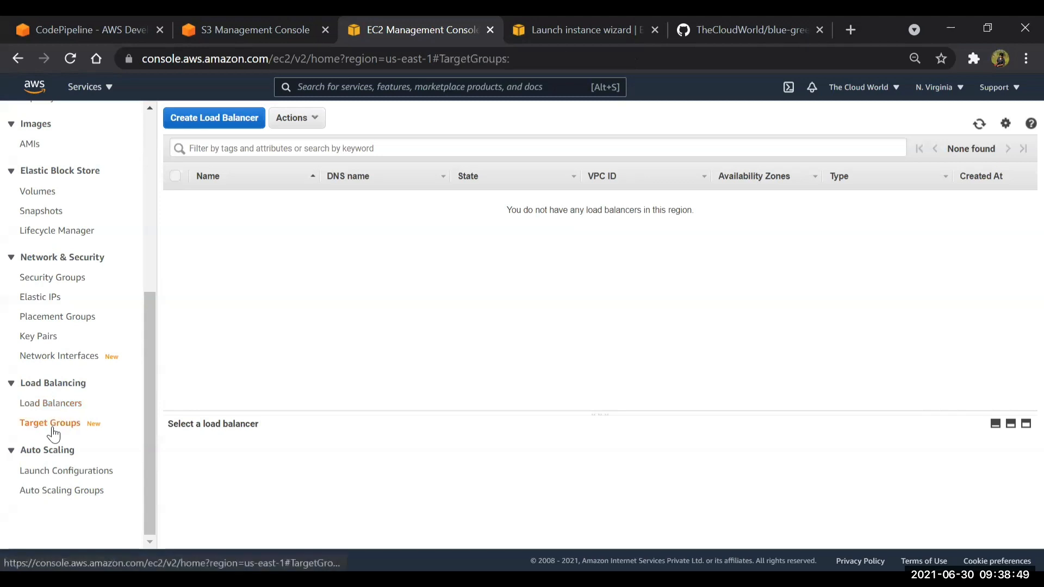
left_click(201, 251)
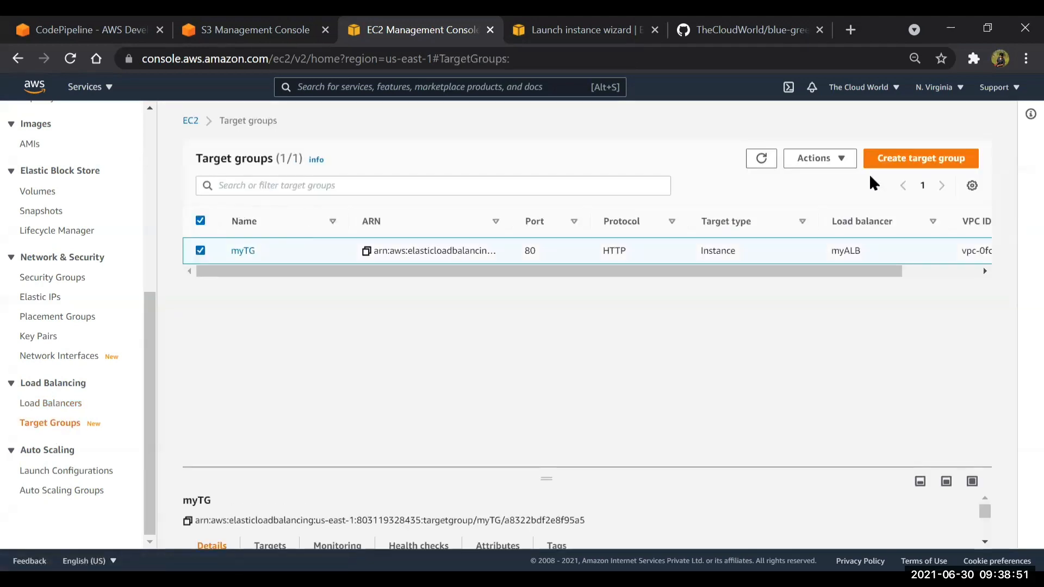
left_click(814, 159)
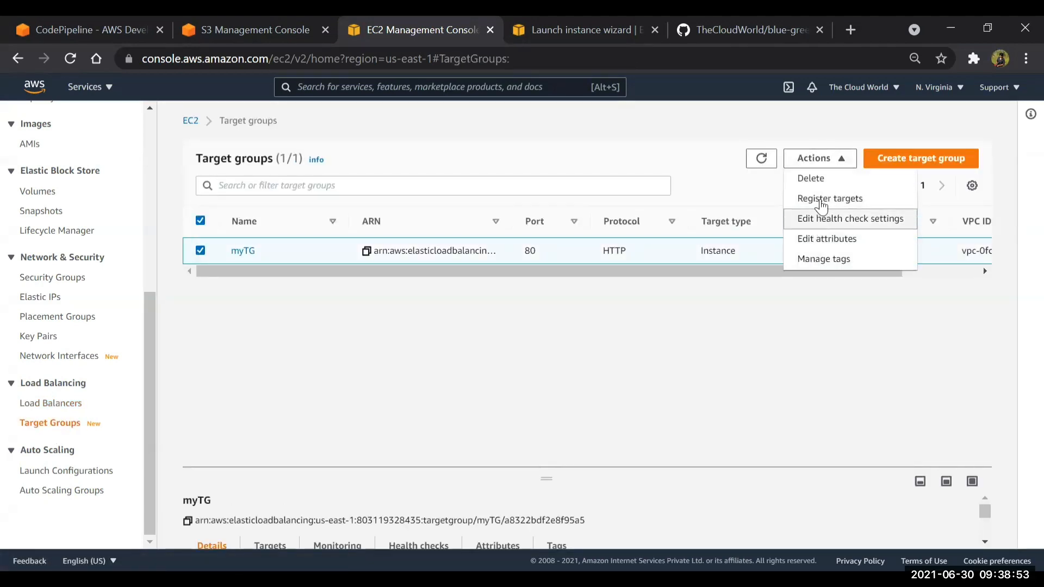
left_click(809, 178)
left_click(762, 398)
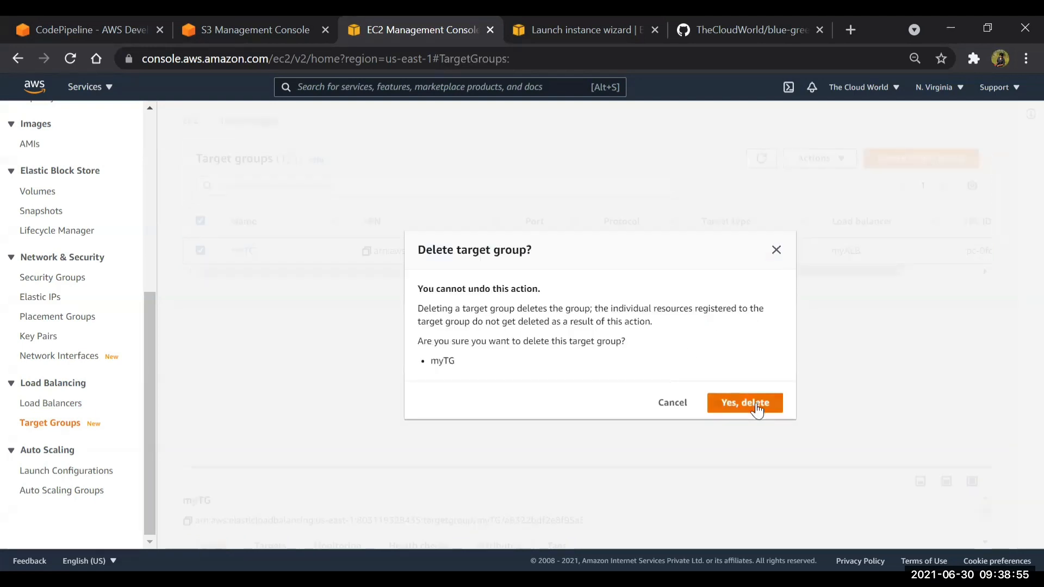
Delete the Auto Scaling group myASG, entering "delete" as the confirmation text
left_click(46, 492)
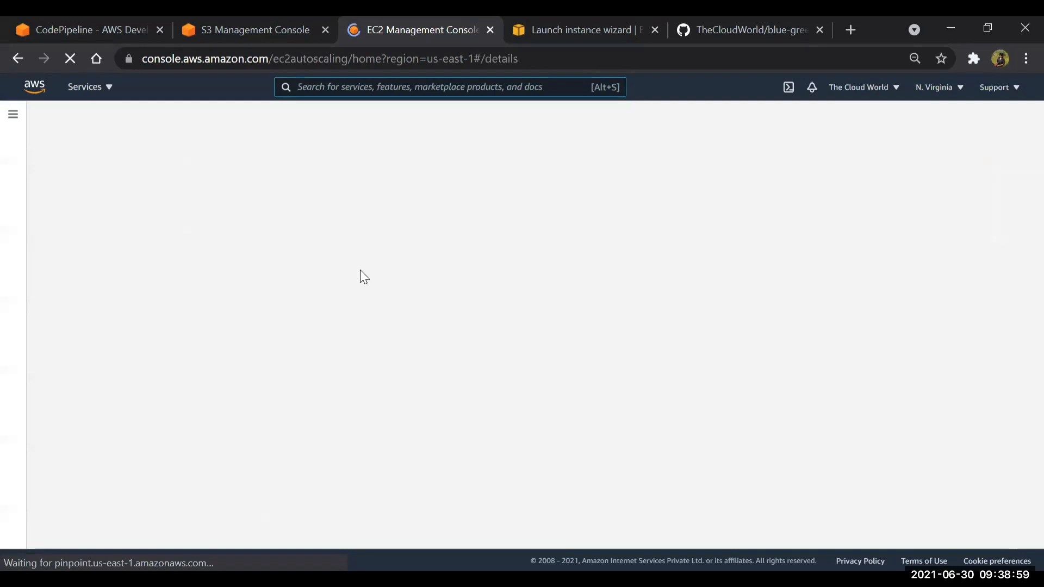
left_click(201, 297)
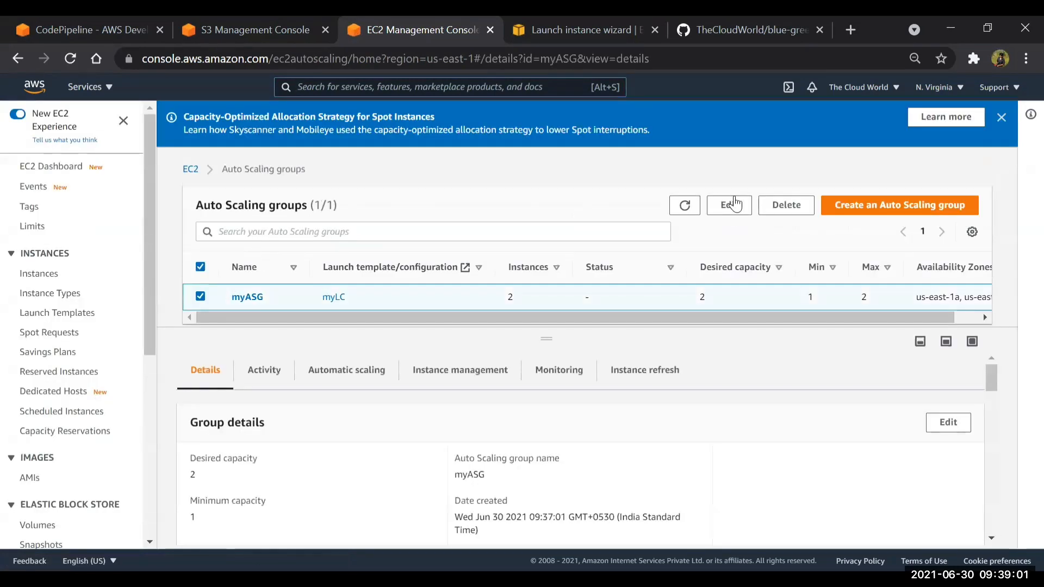
left_click(785, 208)
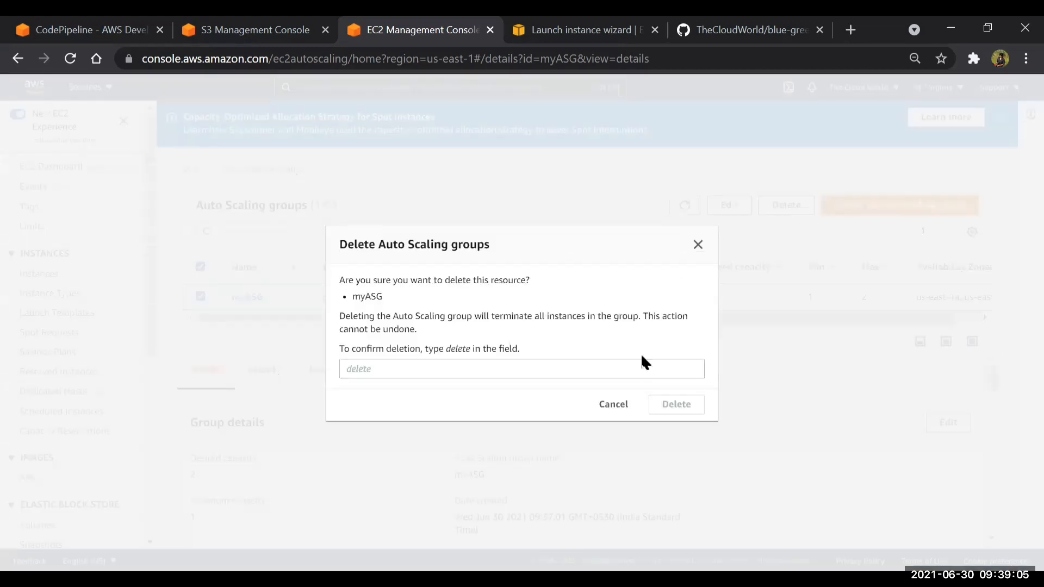
left_click(575, 370)
type("delete")
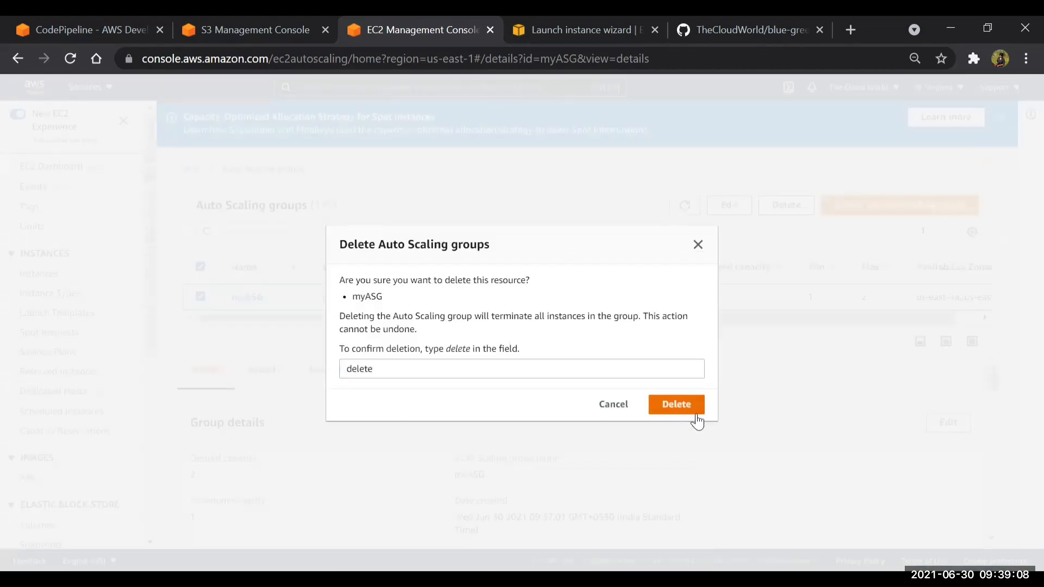
left_click(696, 415)
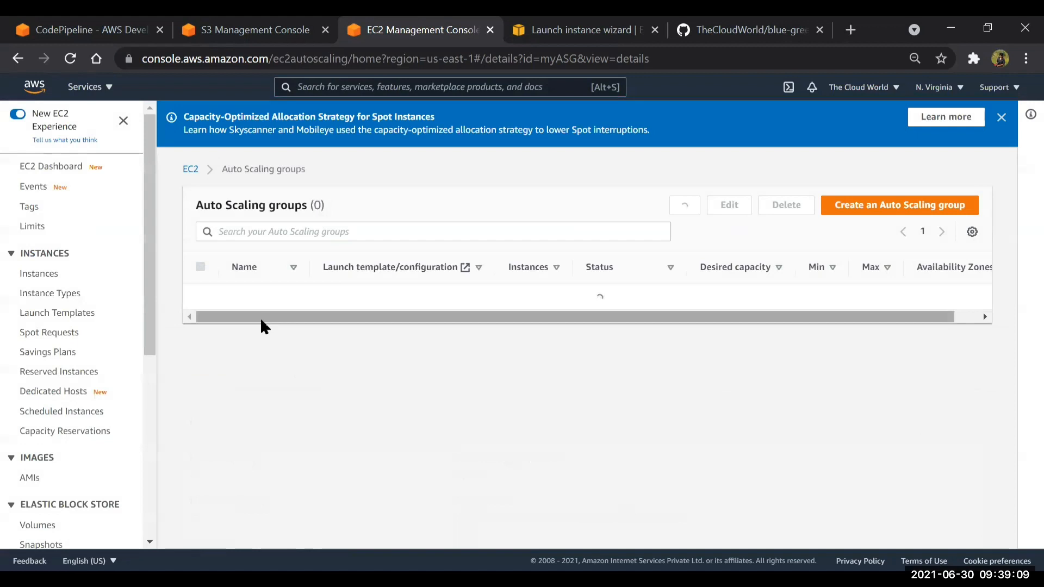
Delete the launch configuration myLC from the launch configurations
scroll(61, 509, "down", 6)
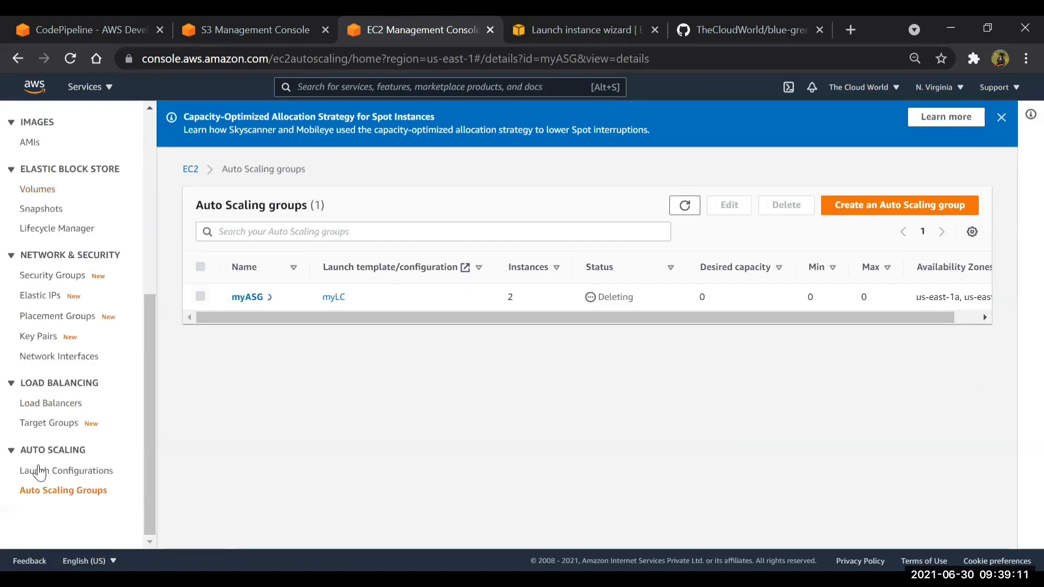
left_click(39, 471)
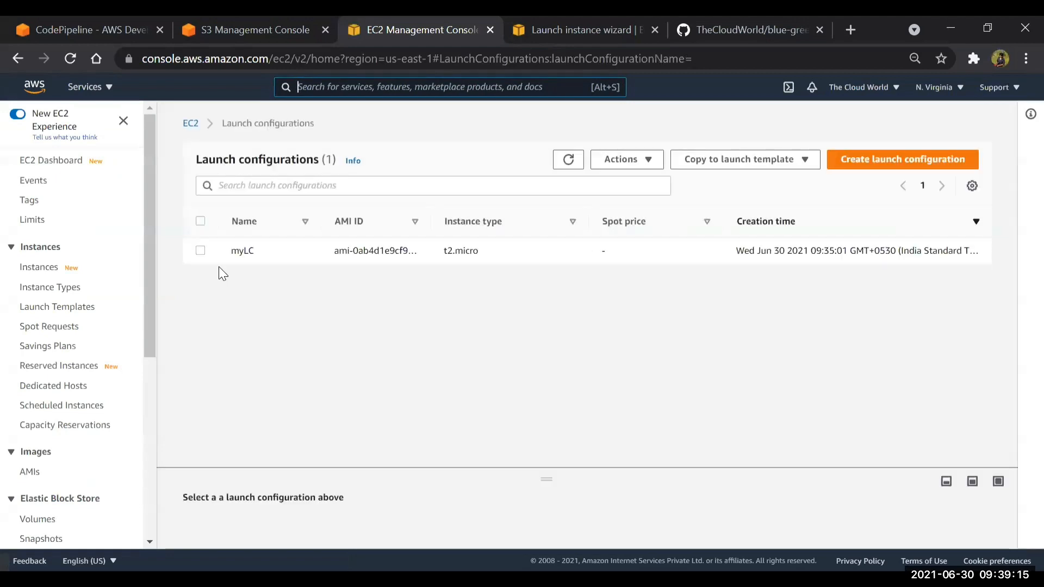
left_click(200, 251)
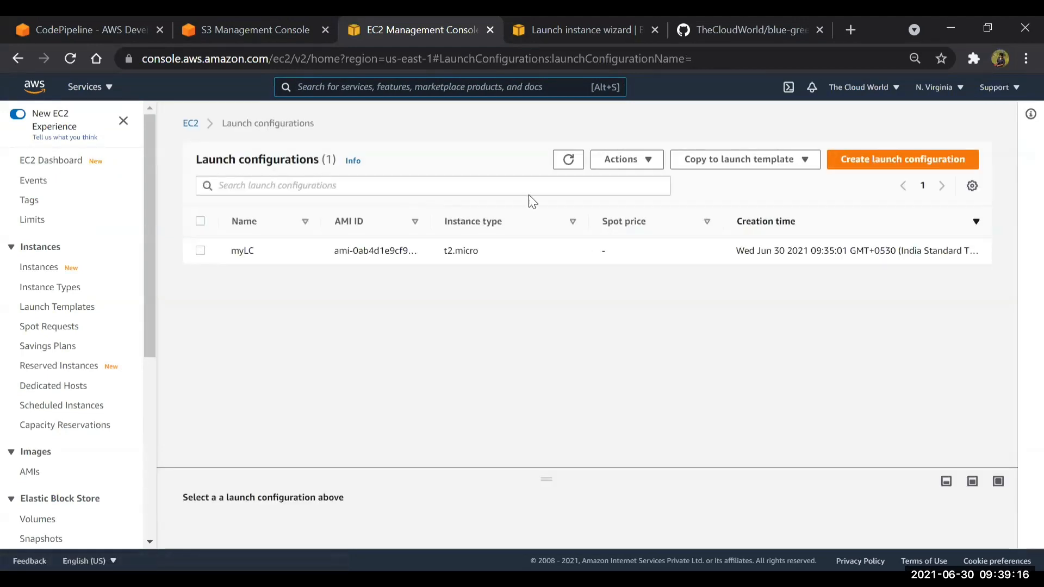
left_click(622, 163)
left_click(648, 199)
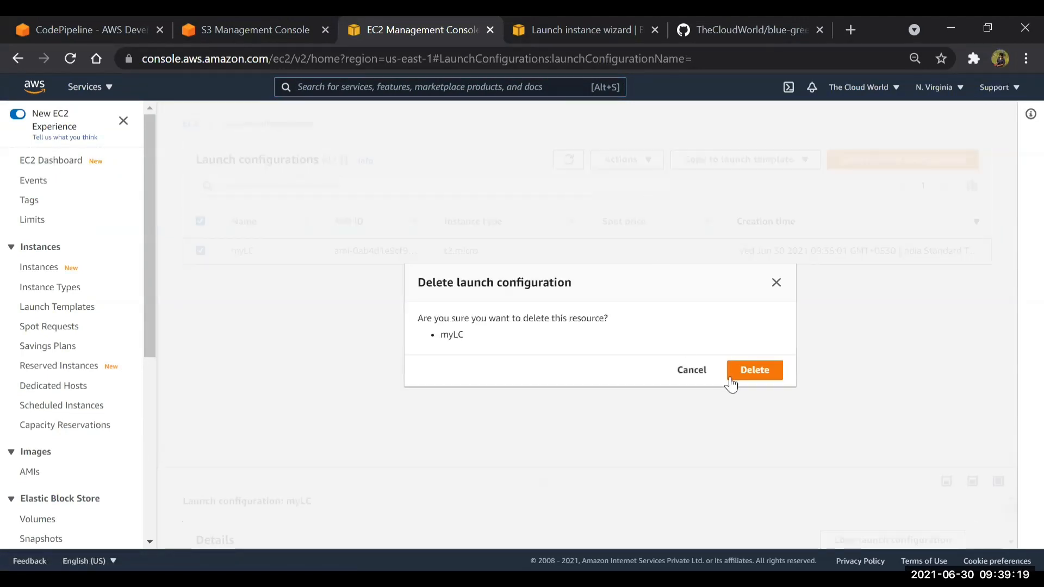
left_click(761, 375)
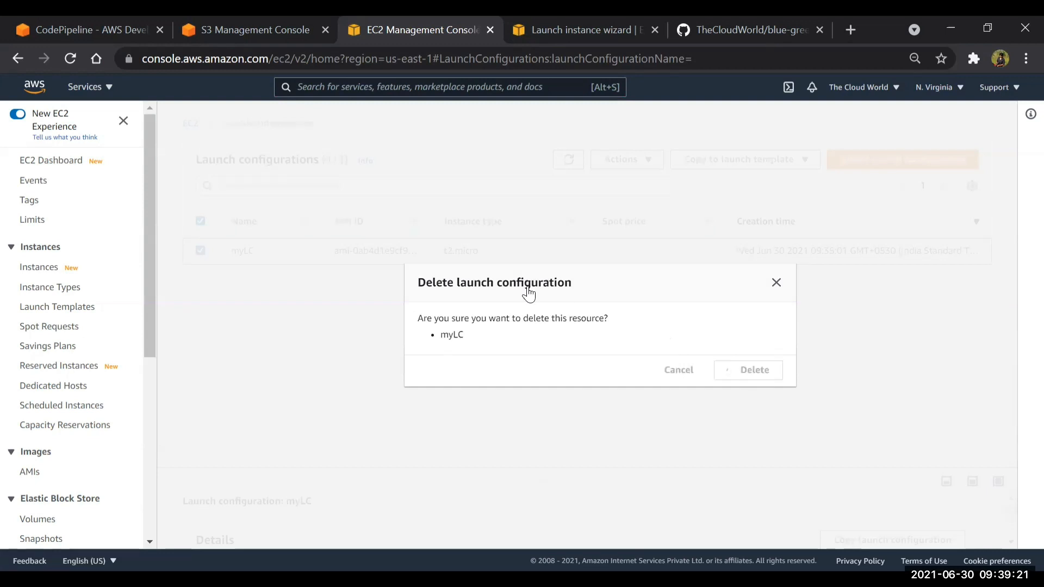
Start creating a new launch configuration and name it myLC
left_click(608, 284)
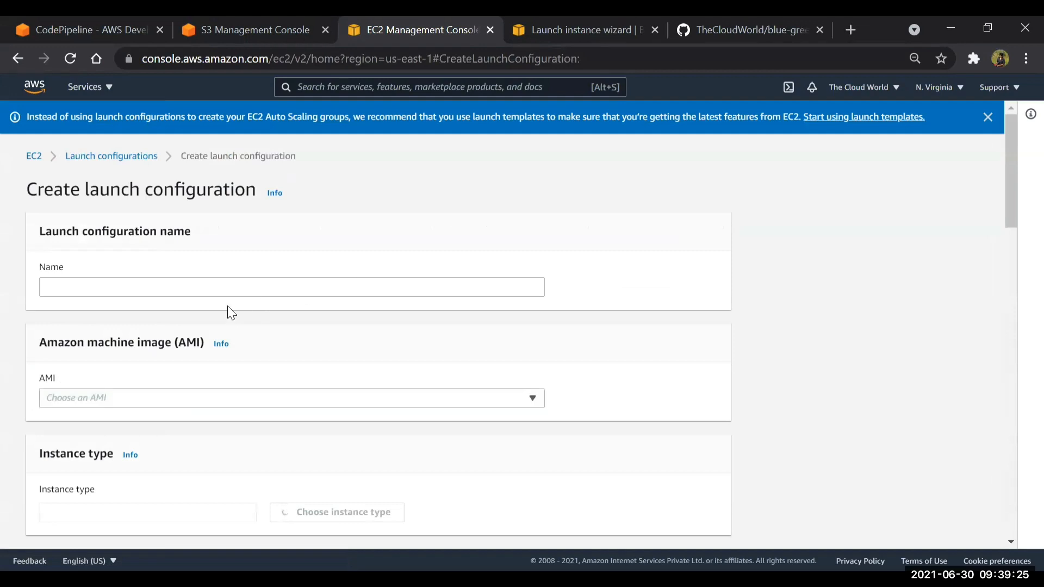
left_click(227, 289)
type("myLC")
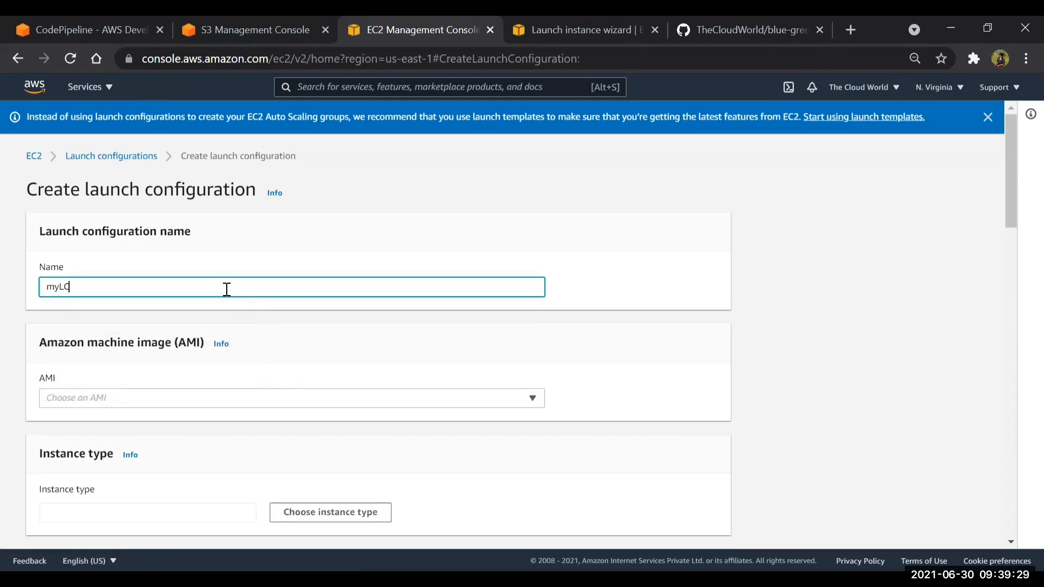
scroll(227, 289, "down", 3)
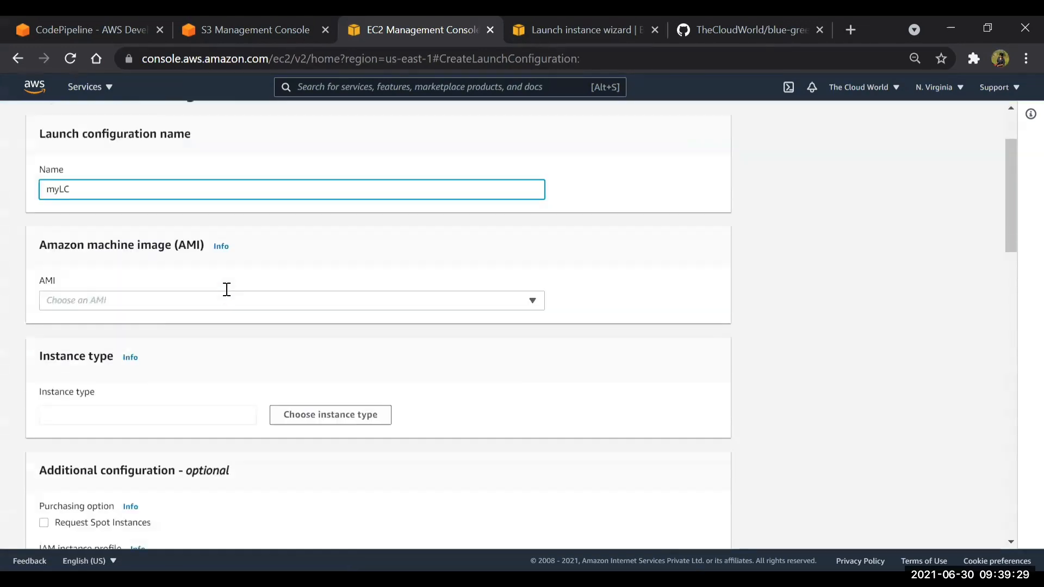
Set the launch configuration's AMI to the Amazon Linux 2 image with ID ami-0ab4d1e9cf9a1215a
left_click(587, 18)
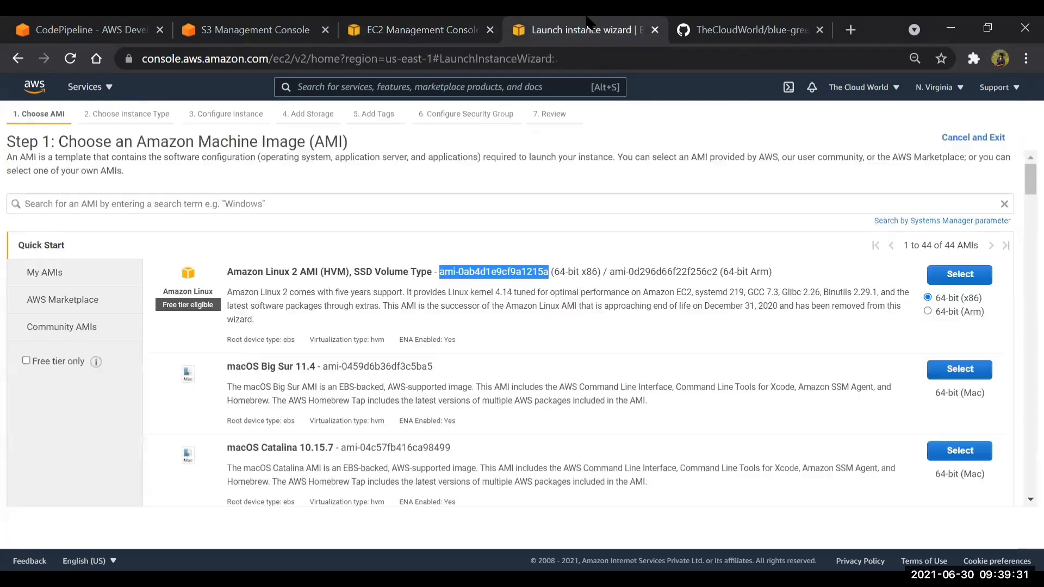
left_click(438, 24)
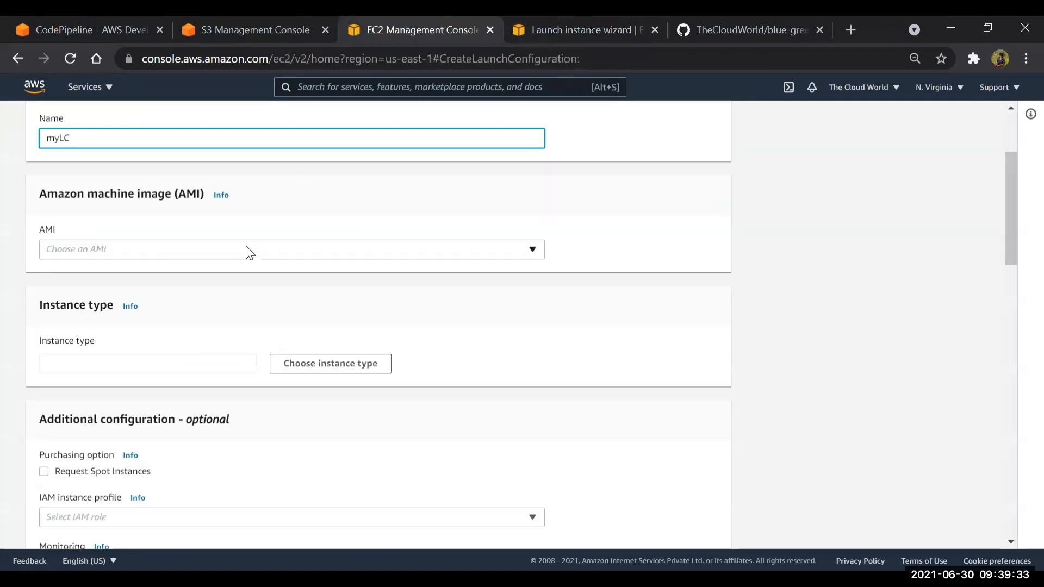
left_click(245, 249)
type("ami-0ab4d1e9cf9a1215a")
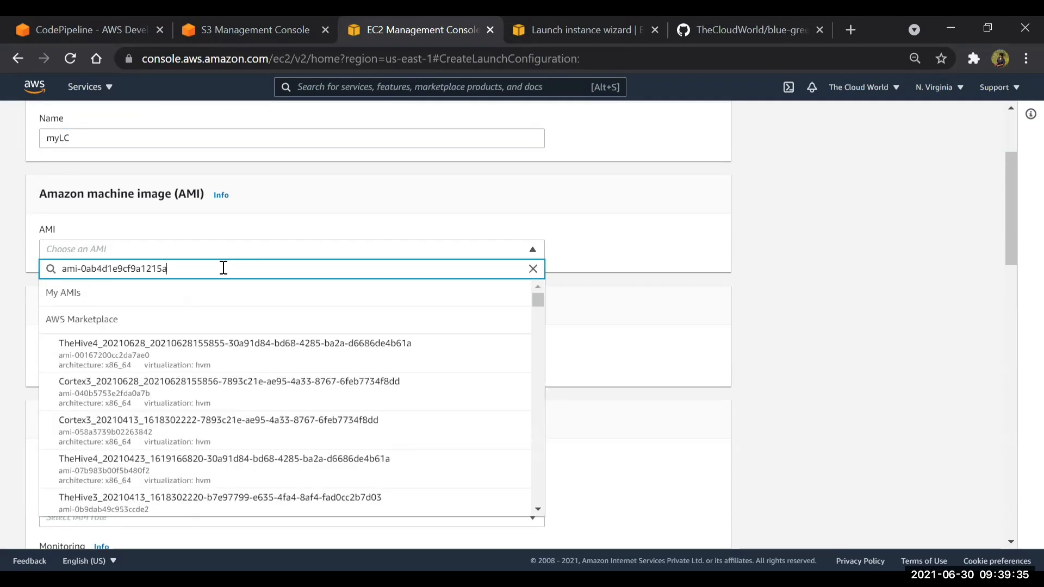
left_click(108, 298)
Filter the instance types by "t2.mi" and choose t2.micro for the launch configuration
left_click(291, 372)
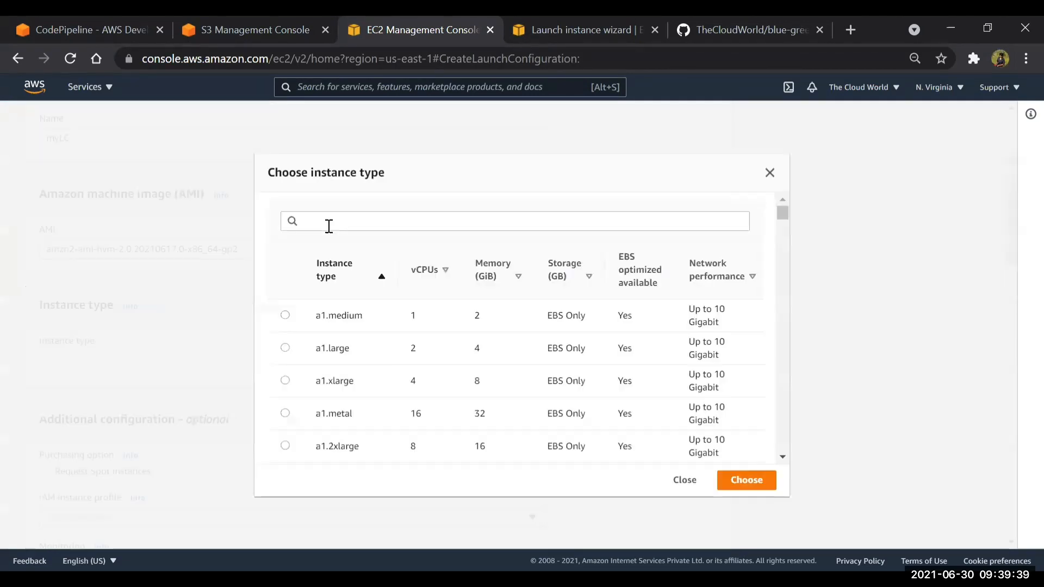
left_click(359, 223)
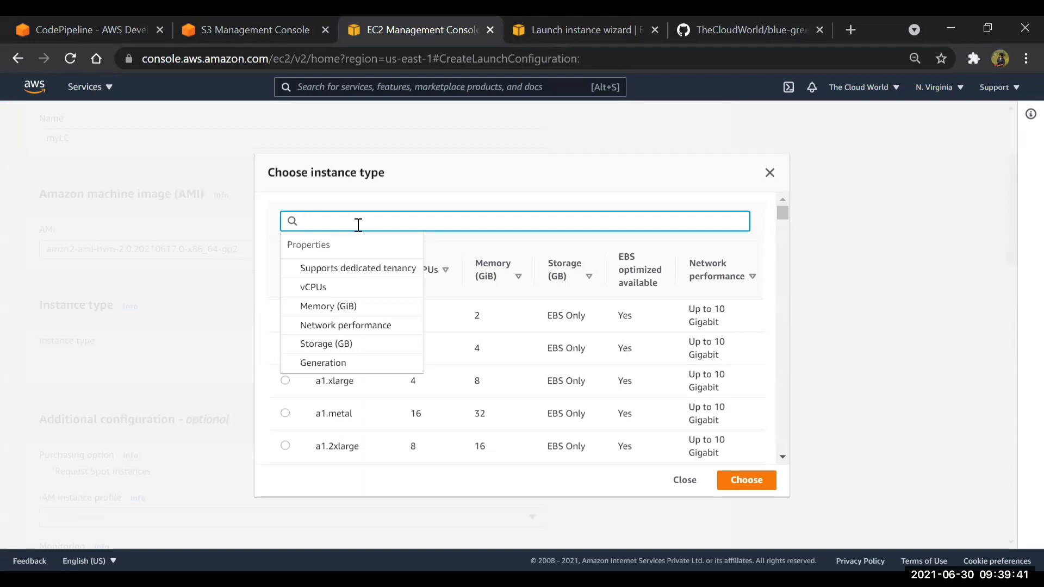
type("t2.mi")
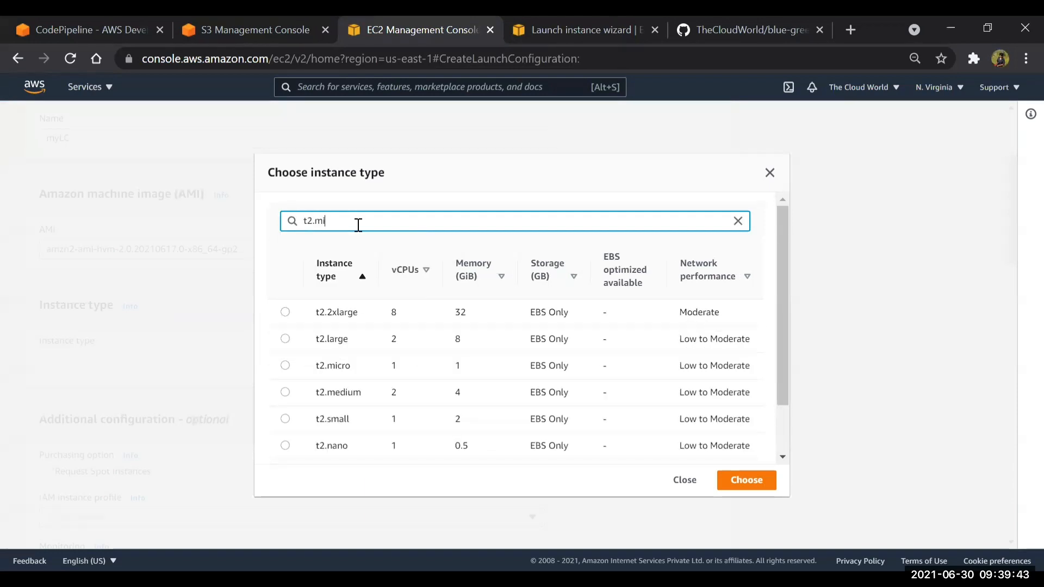
left_click(286, 315)
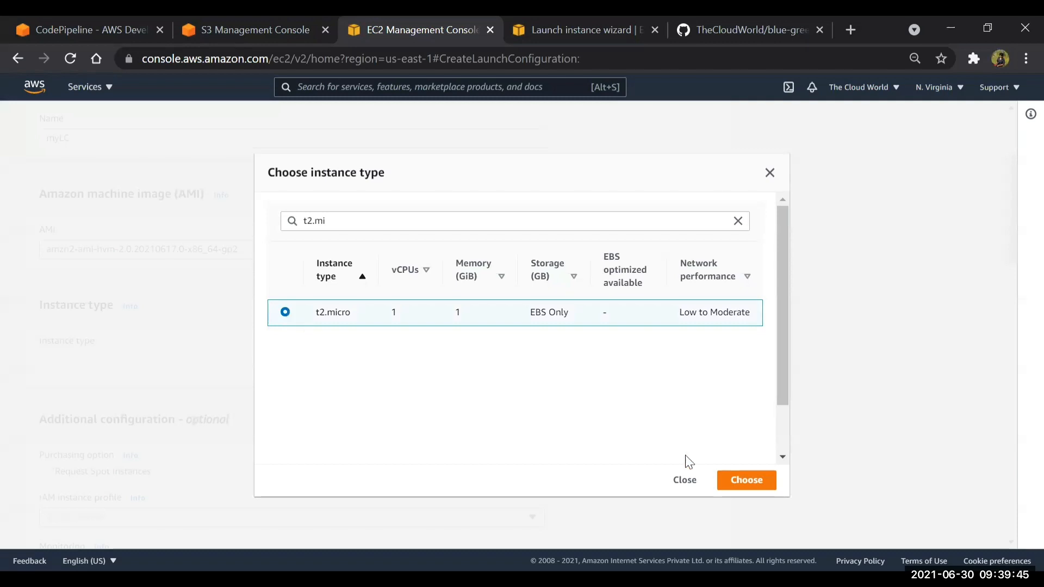
left_click(762, 485)
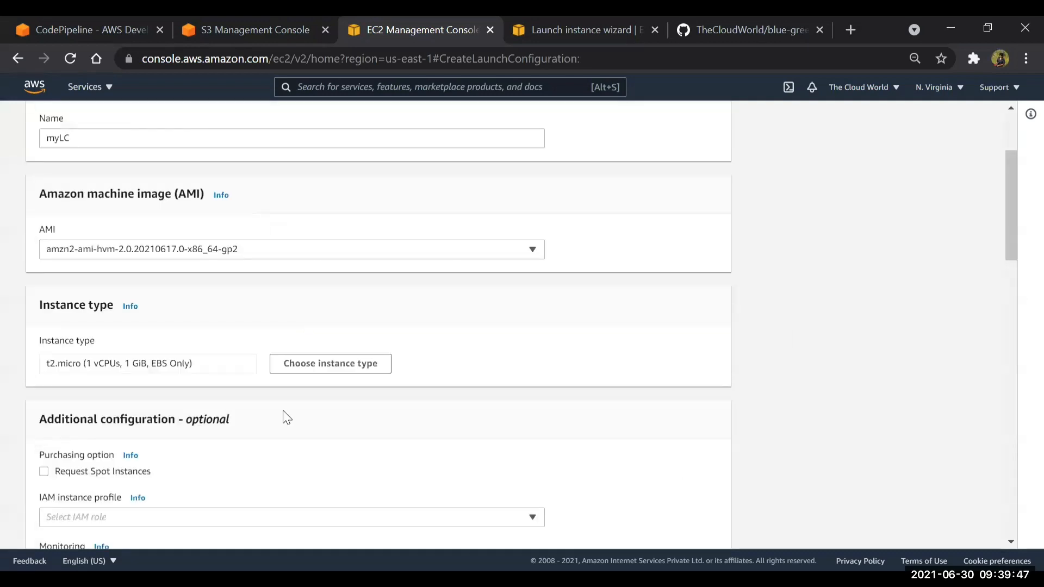
Assign the ec2 role as the launch configuration's IAM instance profile
scroll(285, 418, "down", 3)
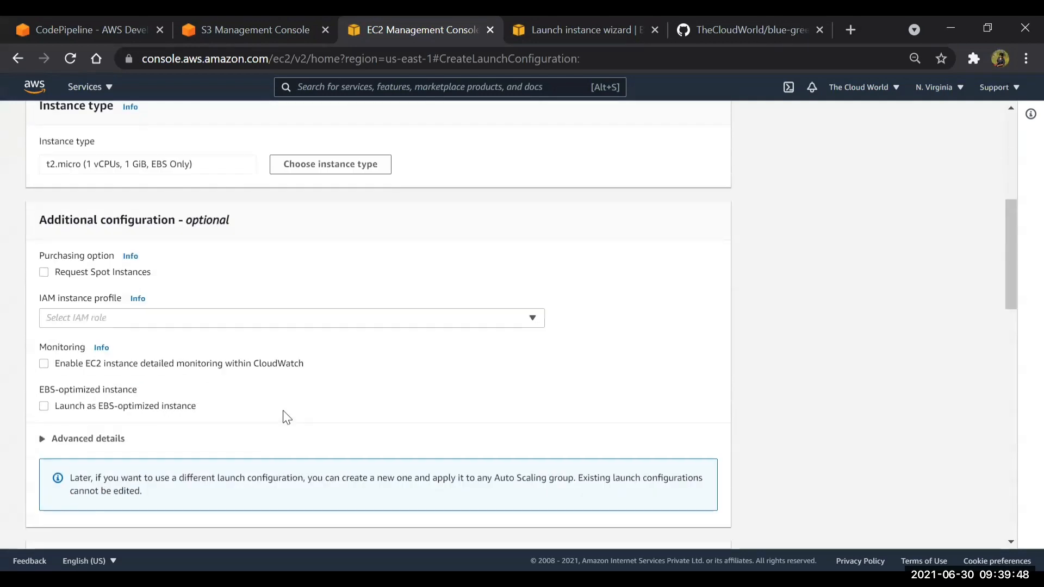
left_click(111, 320)
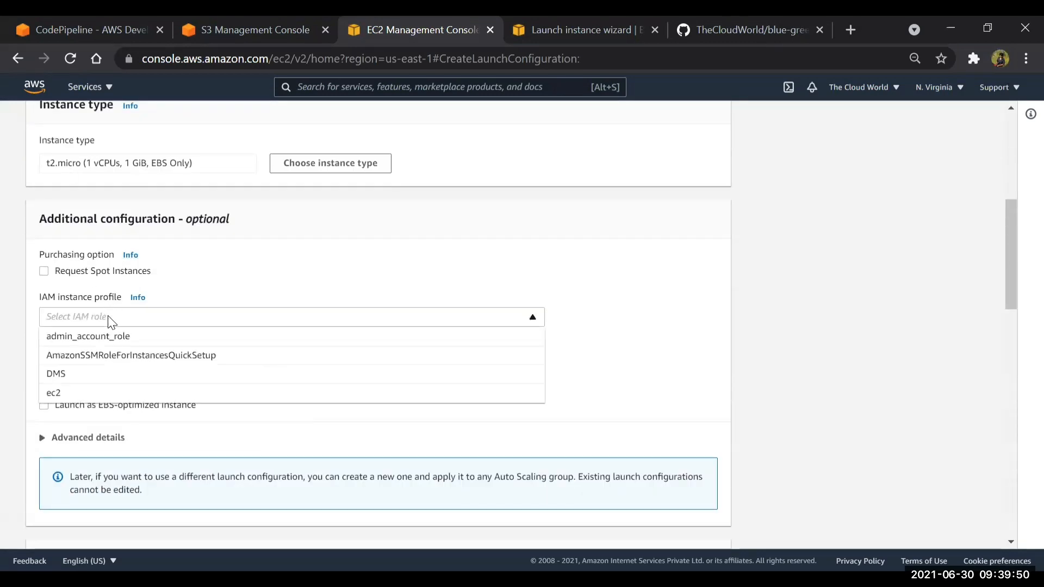
left_click(62, 393)
scroll(251, 344, "down", 3)
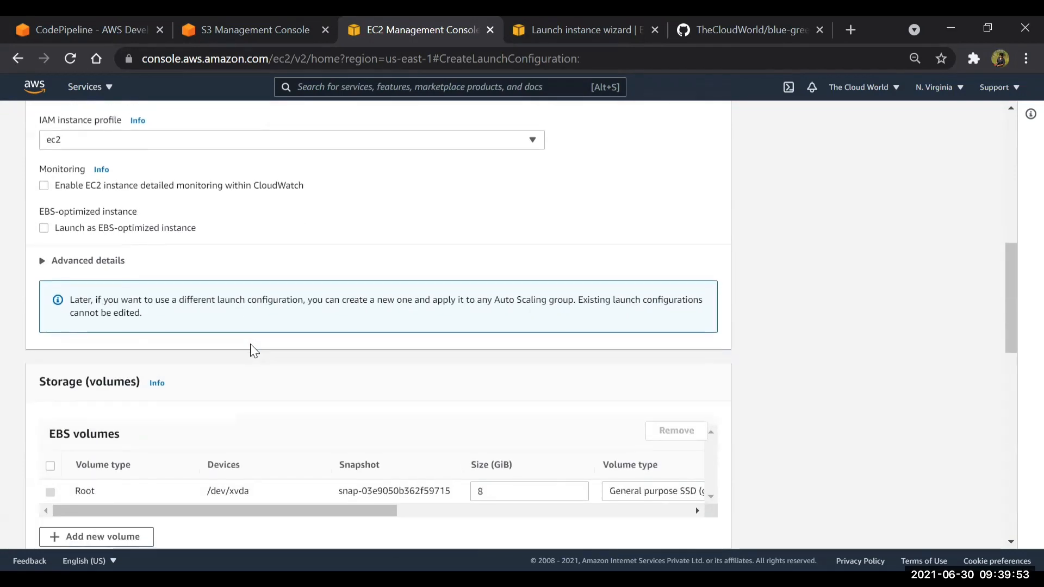
Expand the advanced details and paste the copied startup script ending in "execute" as text into the user data
left_click(46, 271)
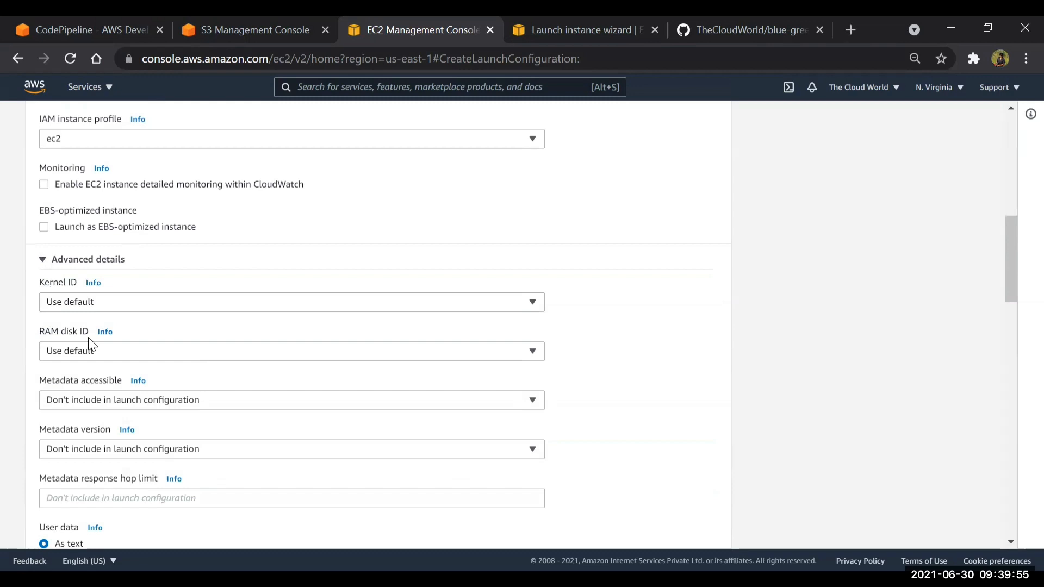
scroll(91, 344, "down", 2)
scroll(91, 344, "down", 1)
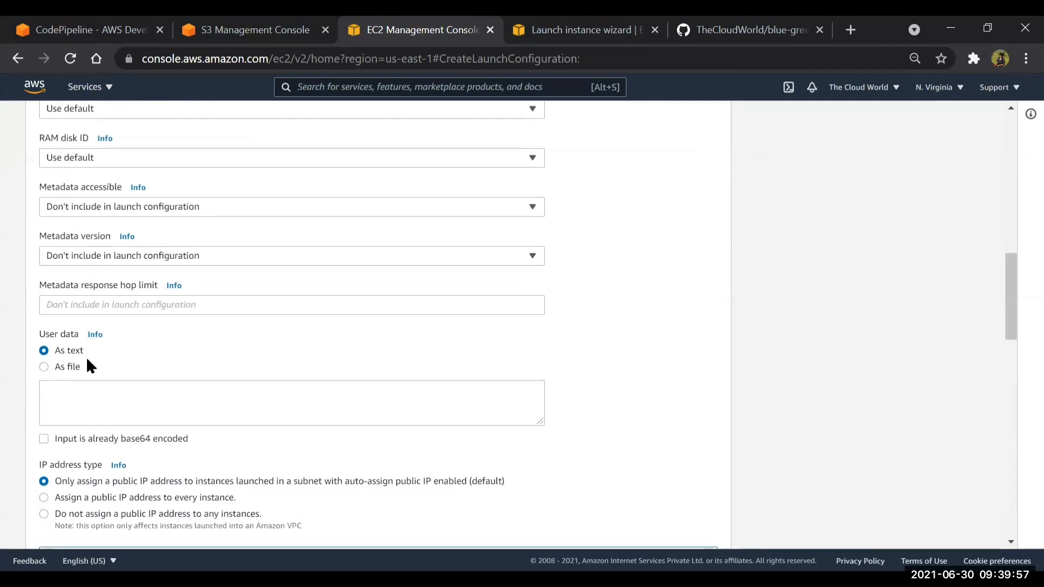
left_click(87, 395)
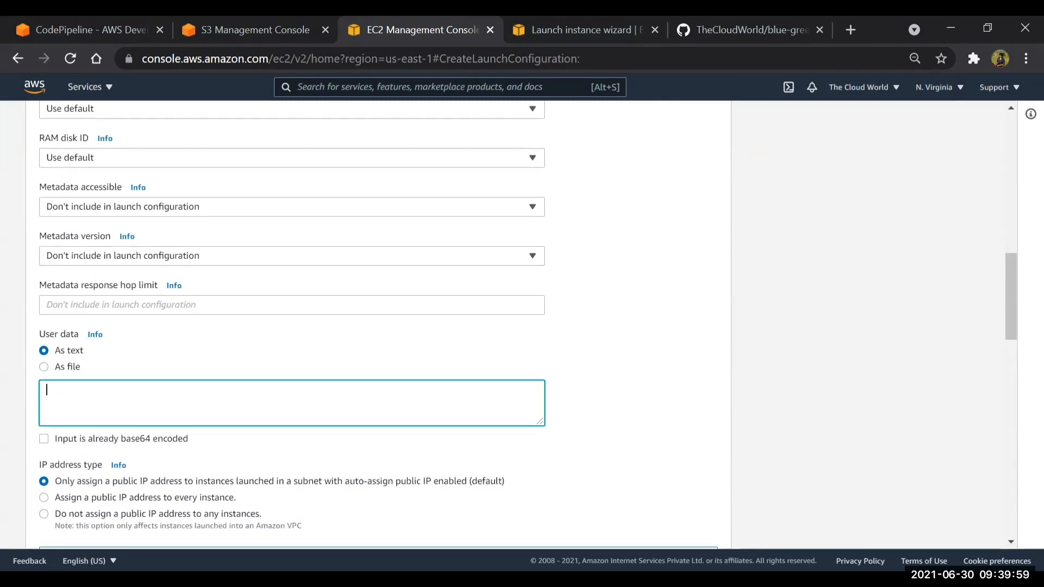
key("alt+Tab")
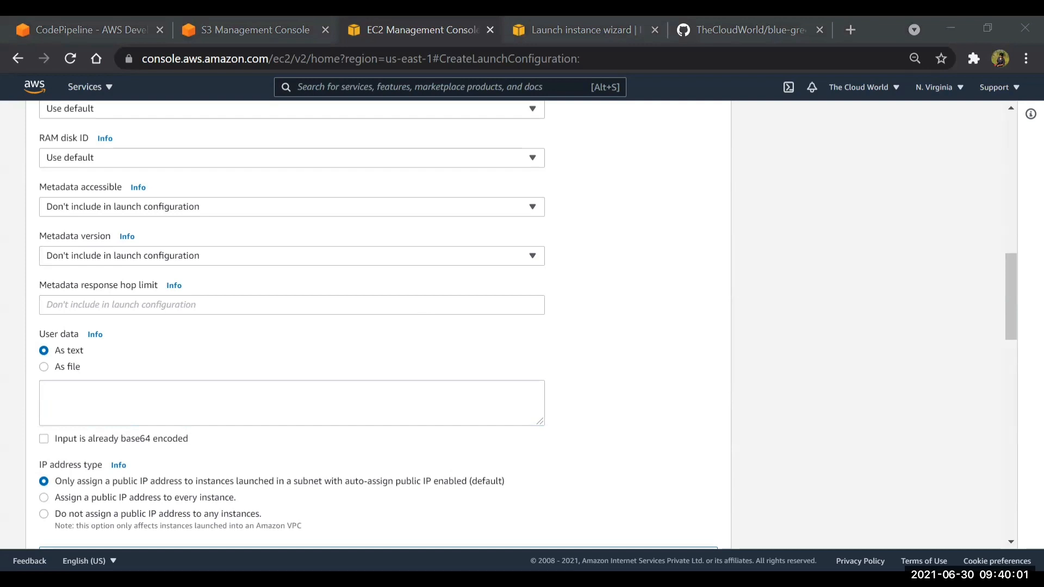
left_click(204, 398)
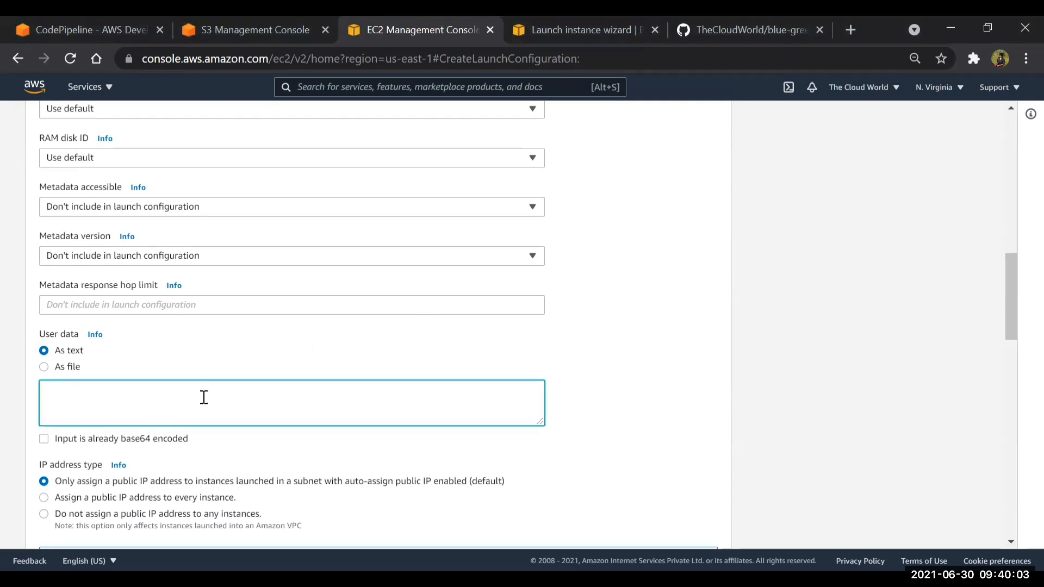
key("ctrl+v")
key("BackSpace")
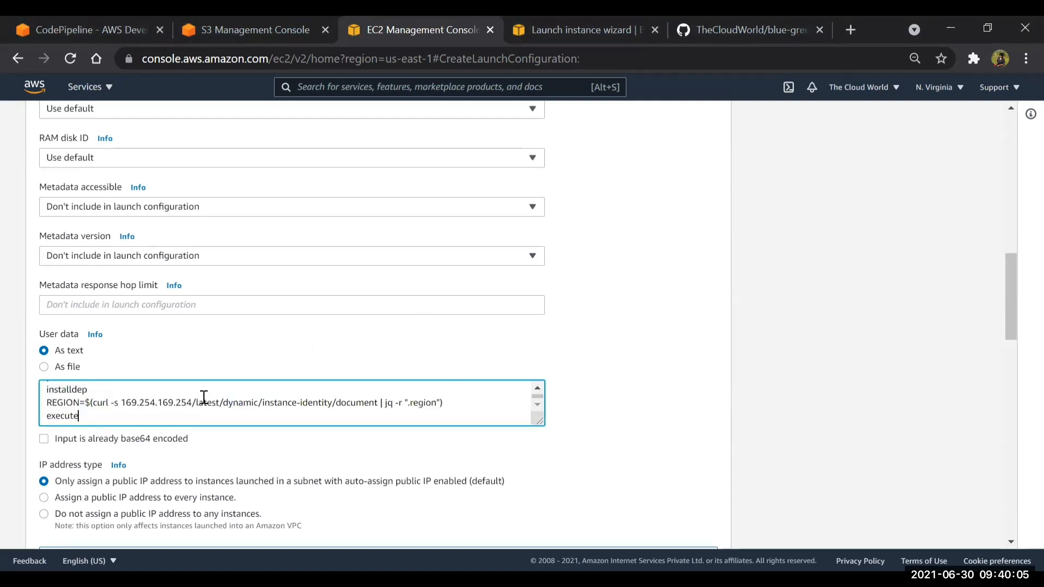
Assign the existing default VPC security group to the launch configuration
scroll(204, 397, "down", 2)
scroll(205, 404, "down", 10)
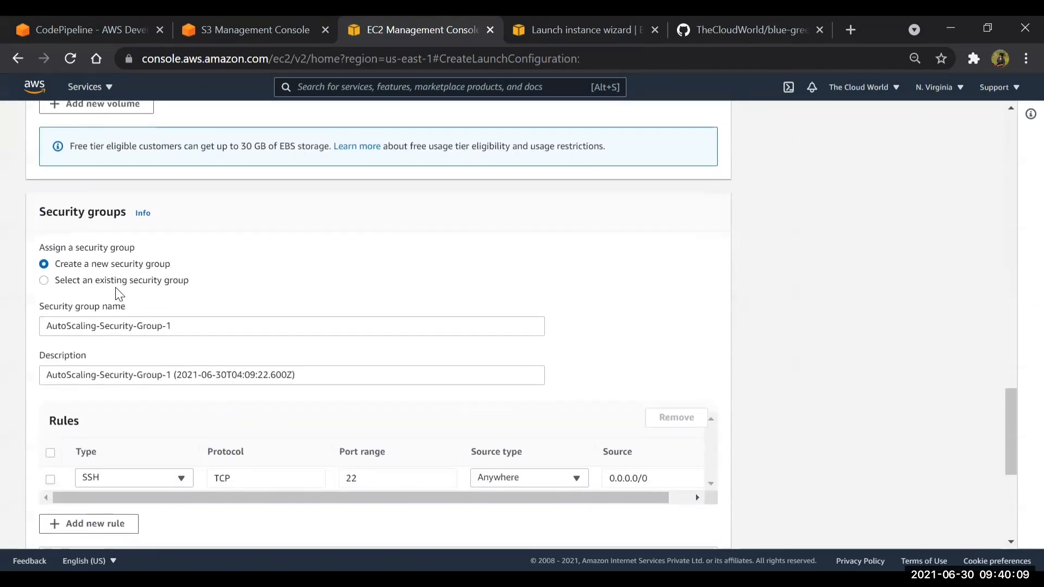
left_click(116, 283)
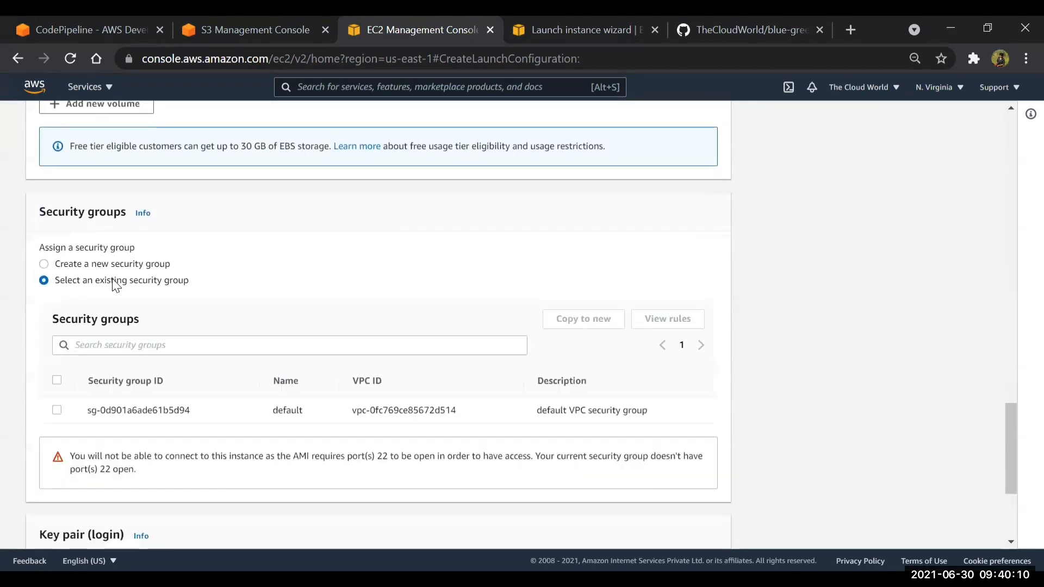
left_click(57, 410)
scroll(159, 401, "down", 5)
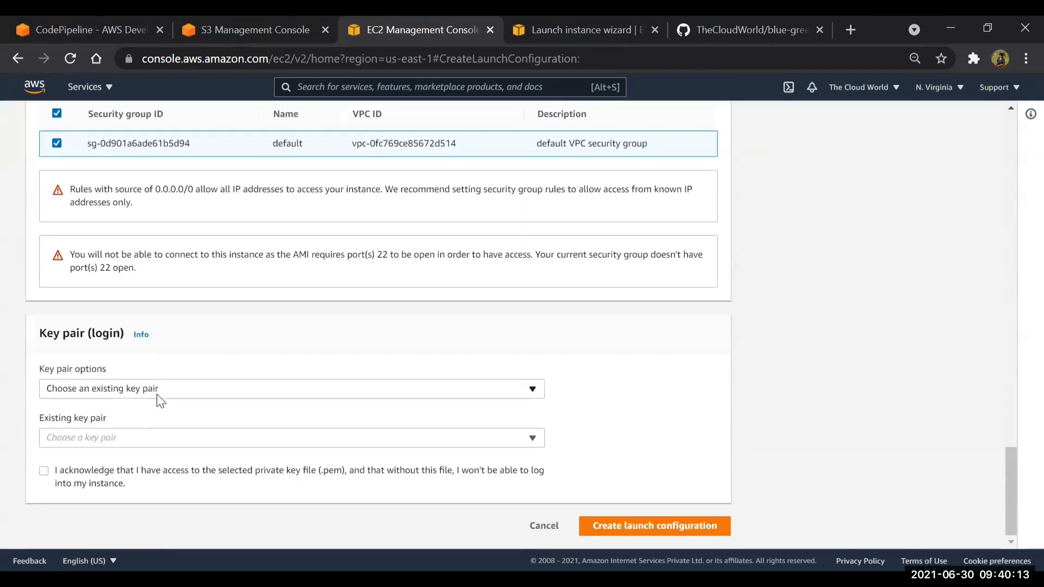
Select the existing key pair test and acknowledge having access to its private key file
left_click(142, 444)
left_click(107, 457)
left_click(99, 467)
Review the launch configuration's instance type, IAM profile, advanced details, user data and storage settings
scroll(191, 260, "up", 20)
scroll(190, 260, "up", 3)
scroll(190, 260, "down", 3)
scroll(190, 260, "down", 3)
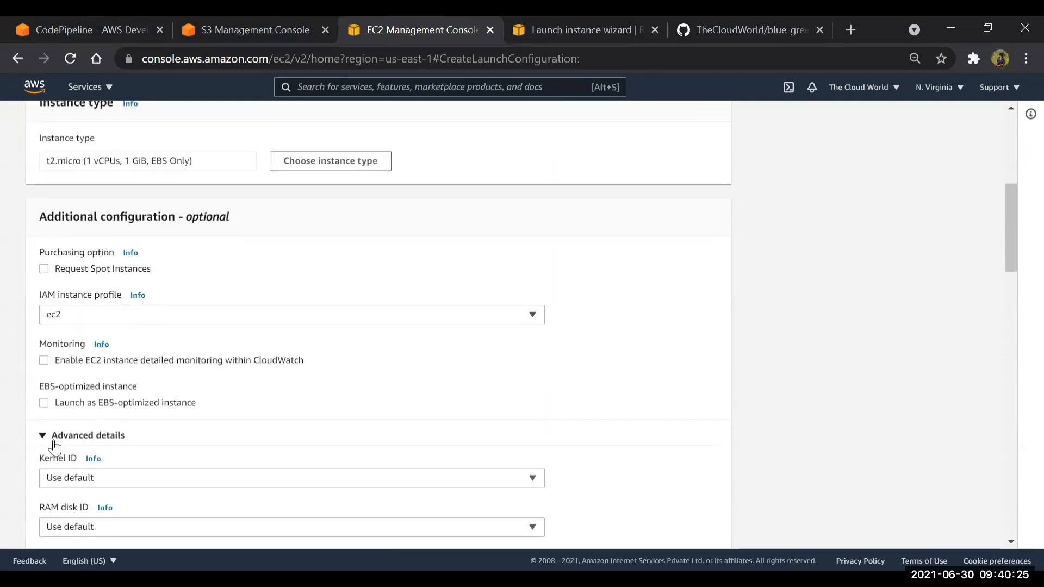
scroll(53, 438, "down", 3)
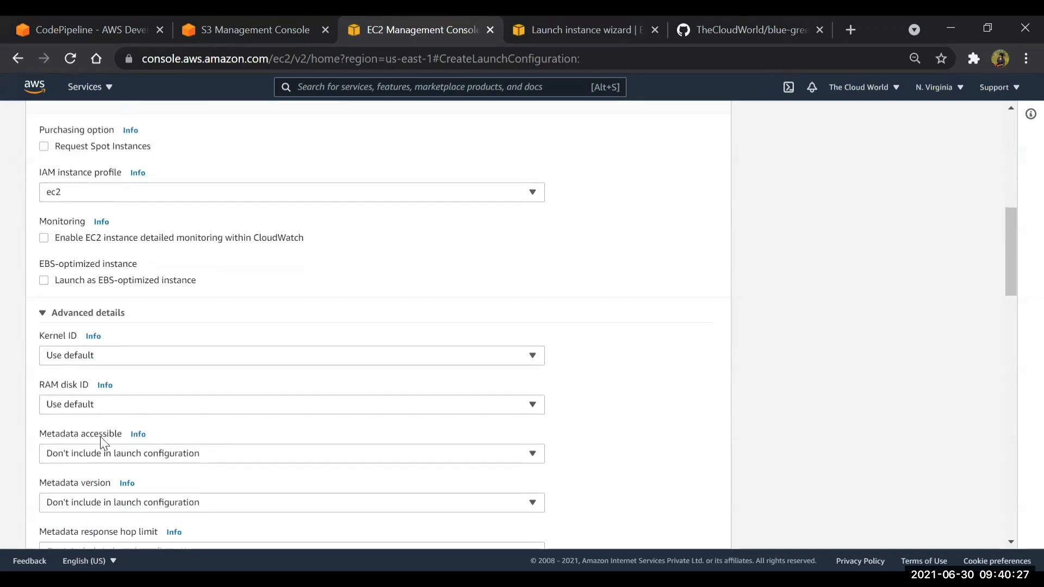
scroll(102, 437, "up", 1)
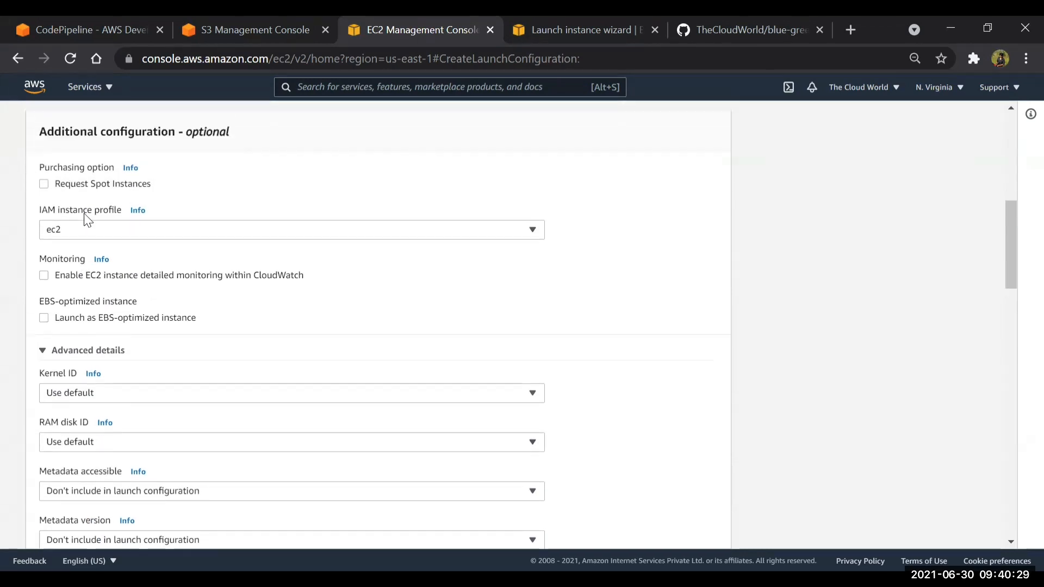
scroll(107, 338, "down", 5)
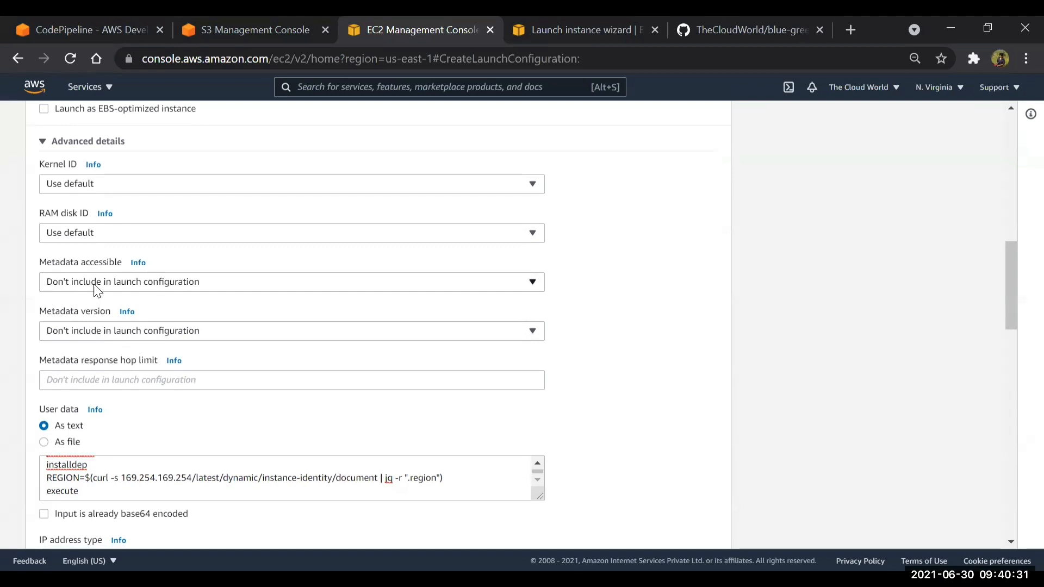
scroll(132, 385, "down", 15)
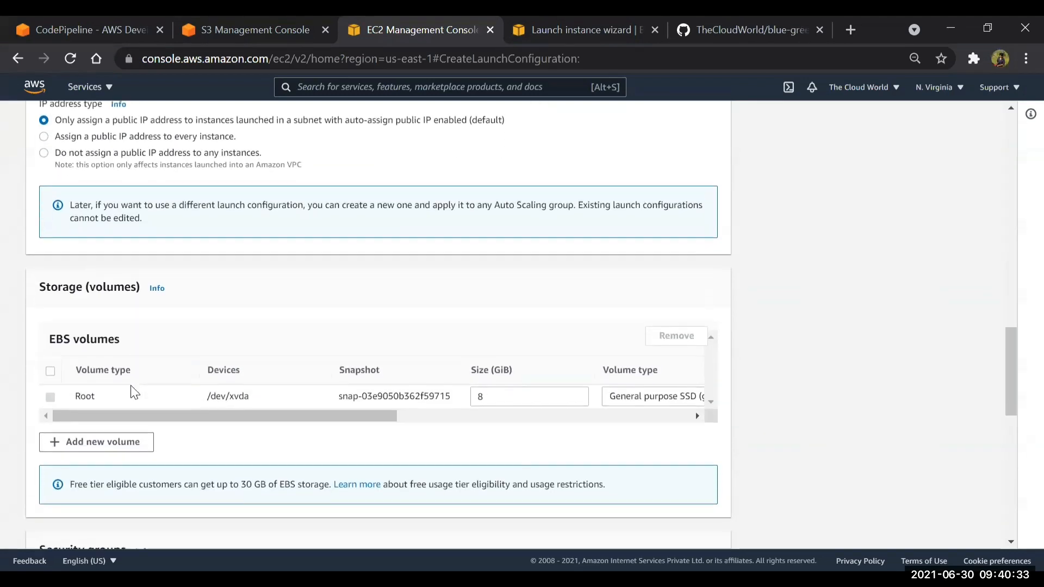
Create the launch configuration myLC with the entered settings
scroll(130, 386, "down", 3)
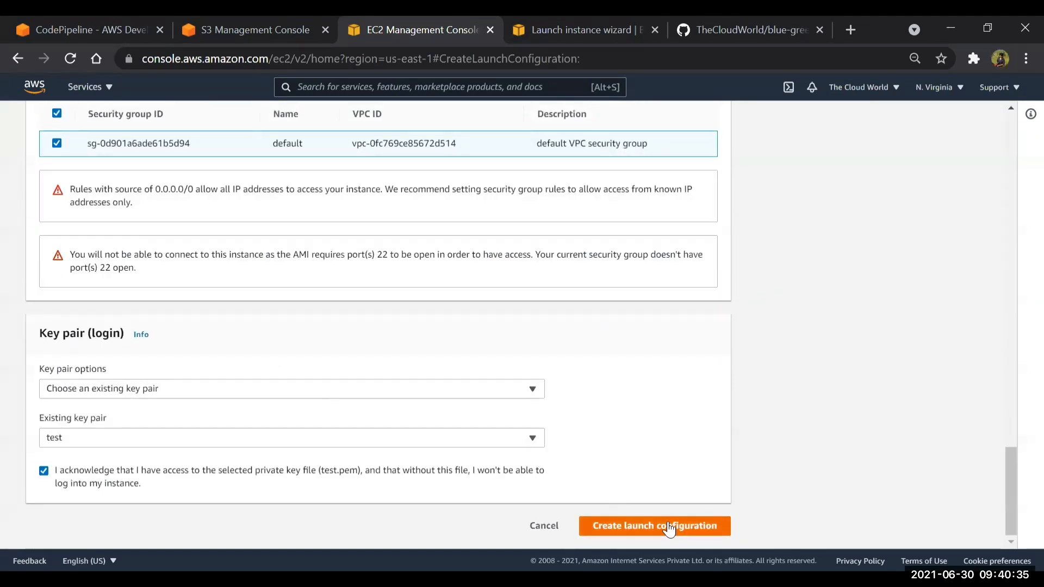
scroll(673, 528, "up", 3)
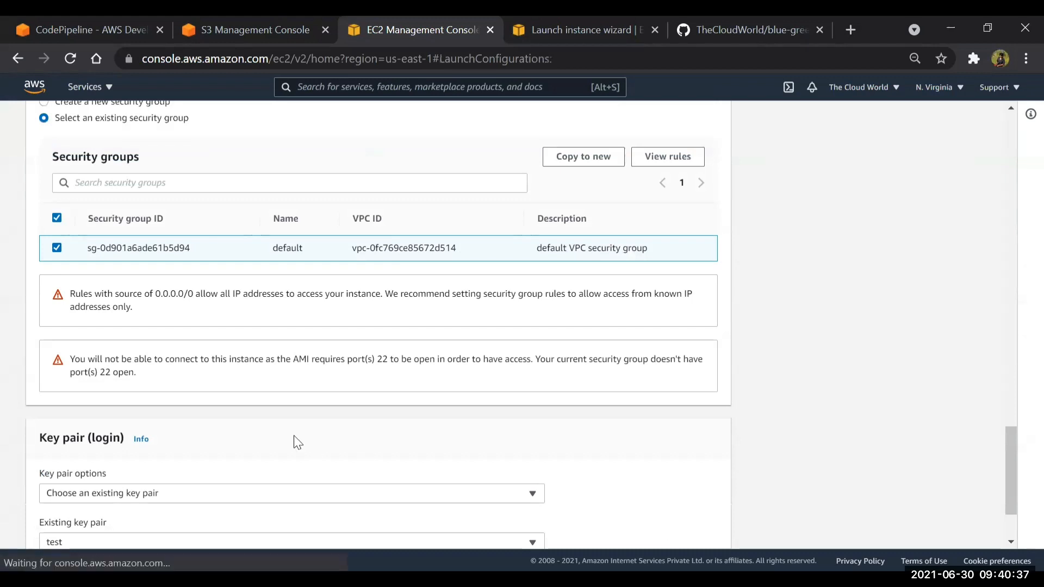
Go to the EC2 Auto Scaling groups and start creating a new group, opening its name for entry
scroll(72, 472, "down", 5)
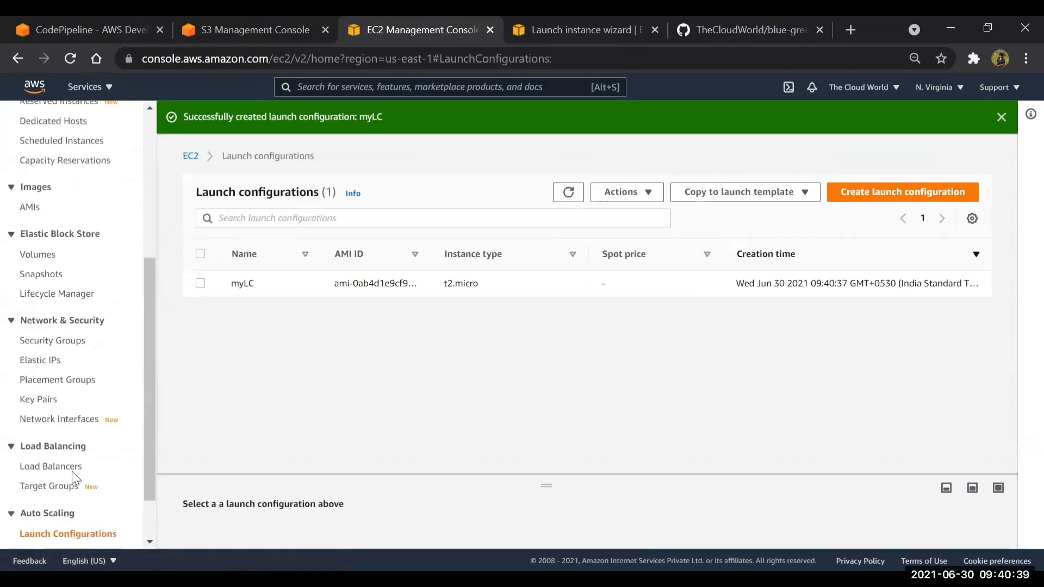
left_click(58, 493)
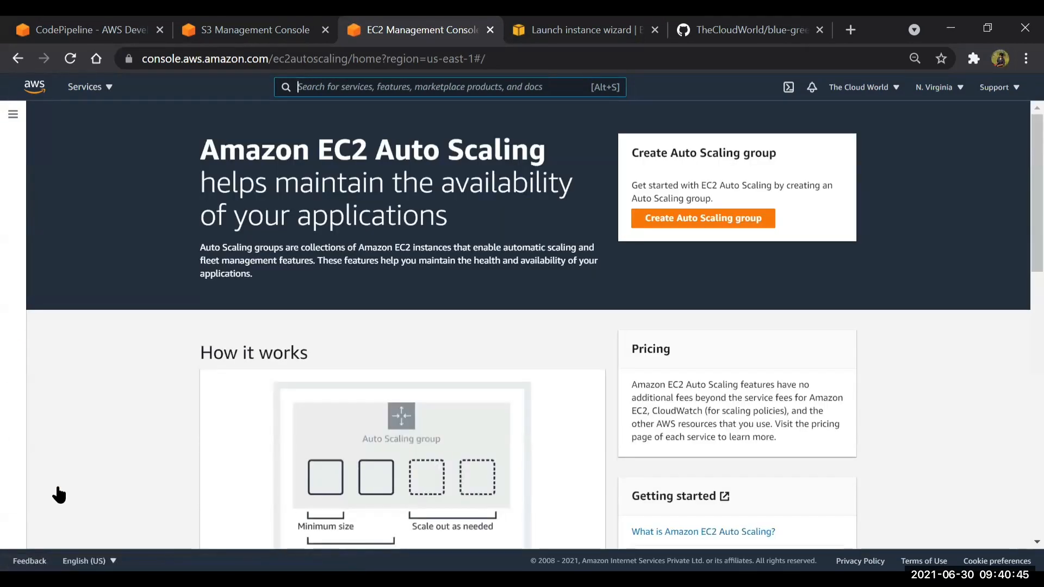
left_click(679, 219)
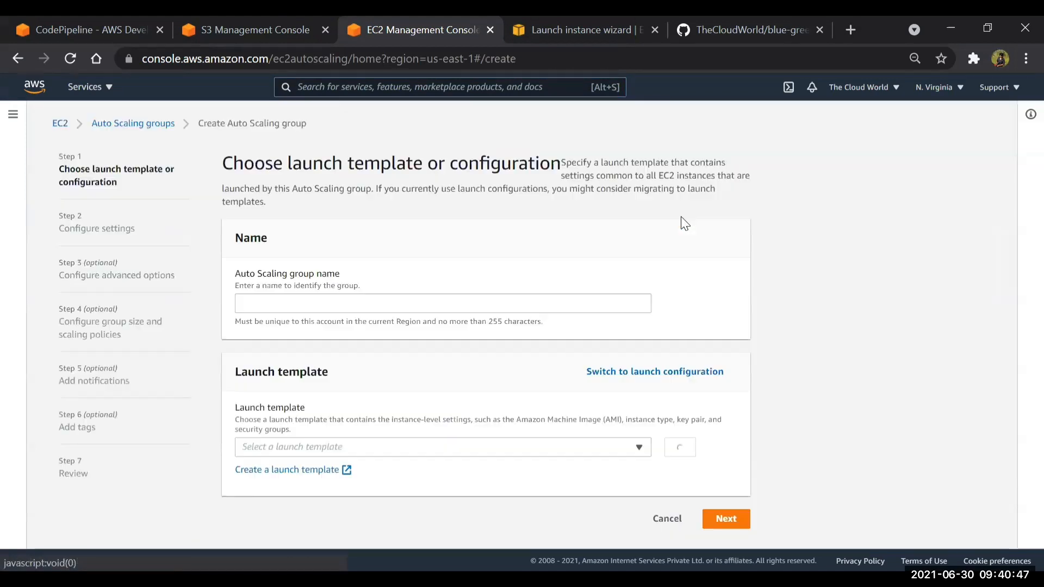
left_click(407, 301)
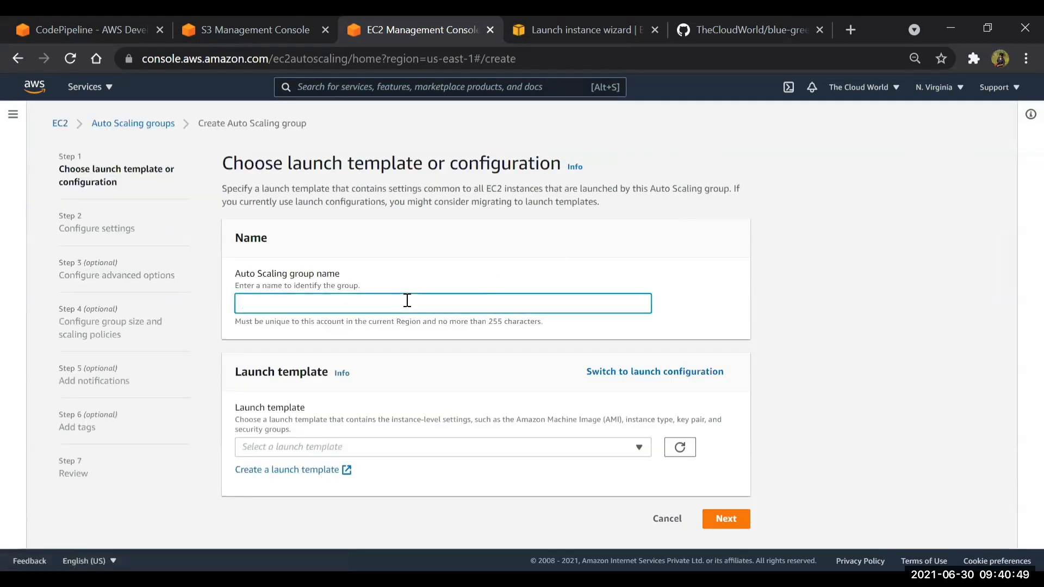
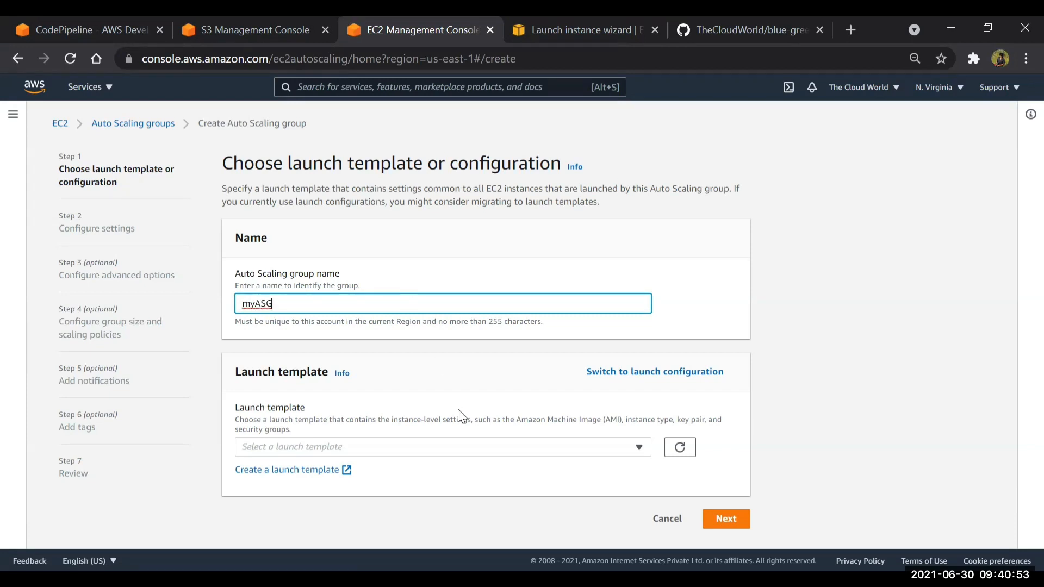
Base the Auto Scaling group myASG on the launch configuration myLC instead of a launch template and continue to the network settings
left_click(457, 449)
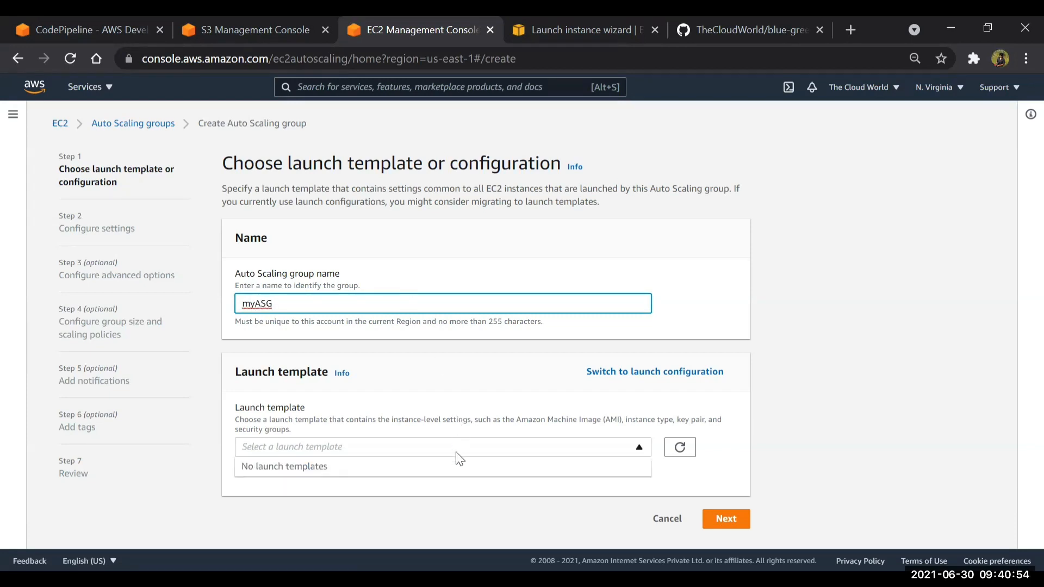
left_click(656, 374)
left_click(529, 446)
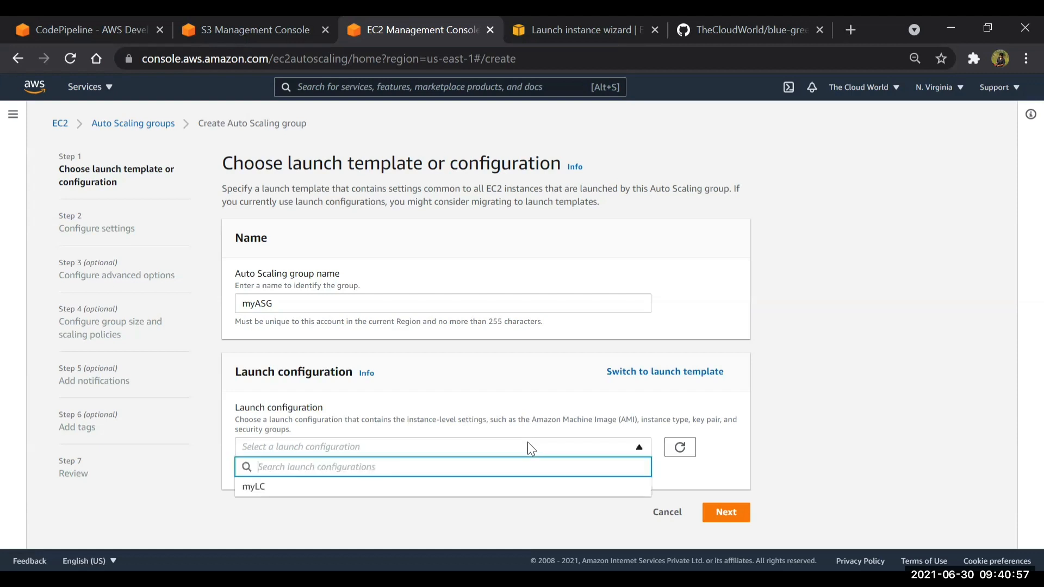
left_click(434, 487)
scroll(699, 514, "down", 2)
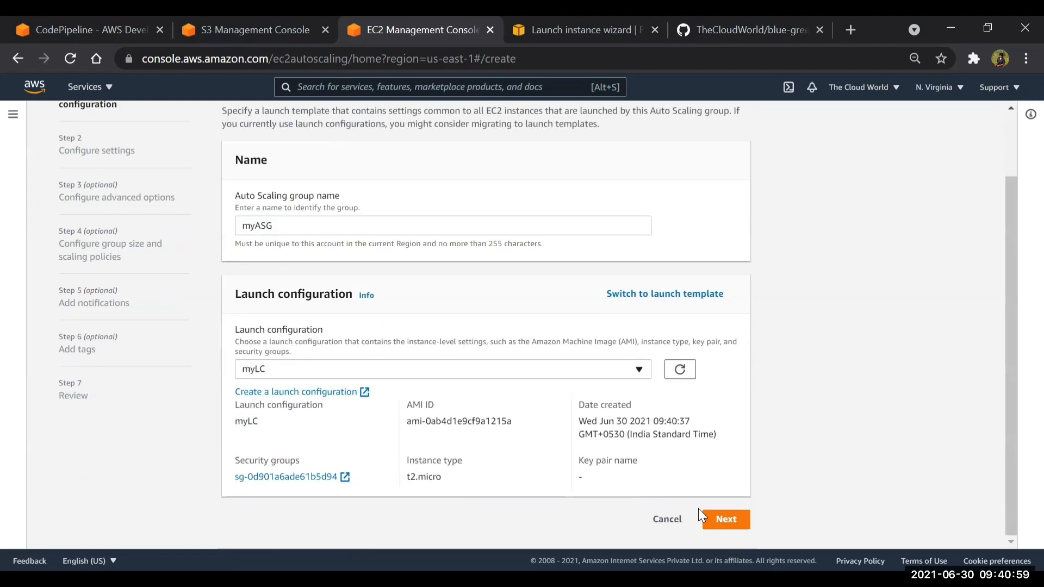
left_click(726, 519)
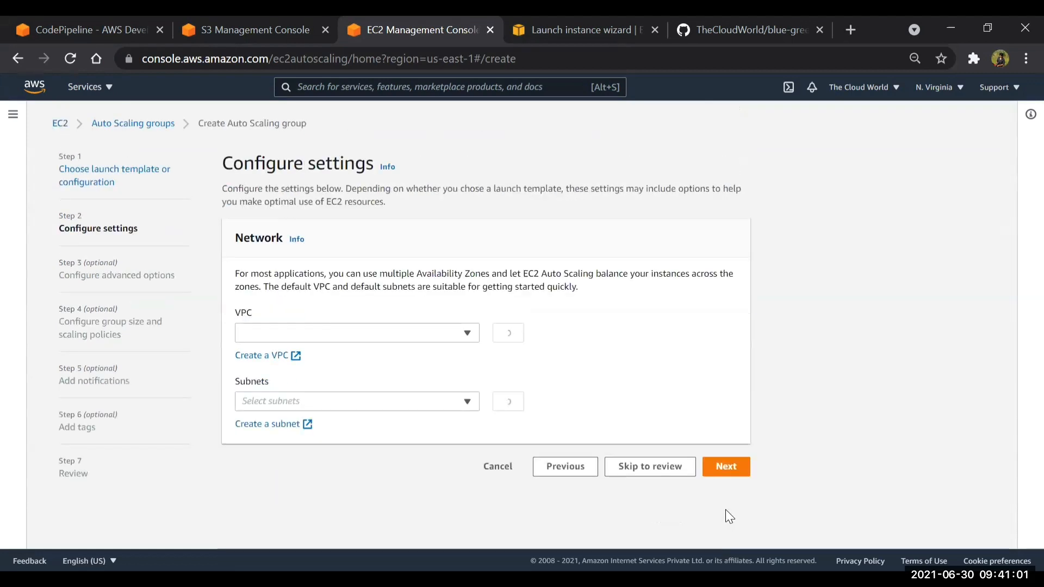
Choose the default us-east-1a and us-east-1b subnets for the group and continue to the advanced options
left_click(301, 413)
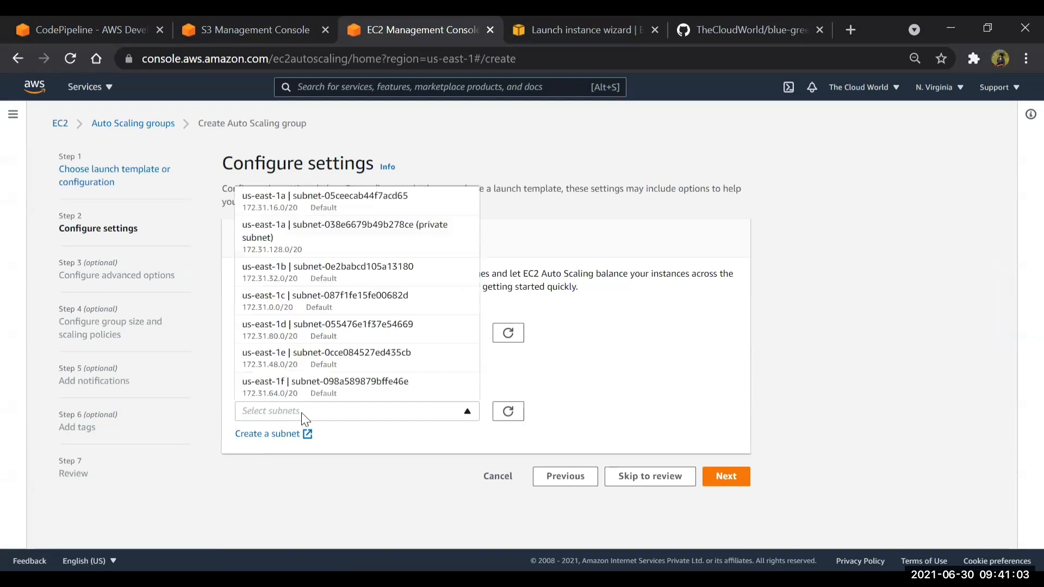
left_click(269, 212)
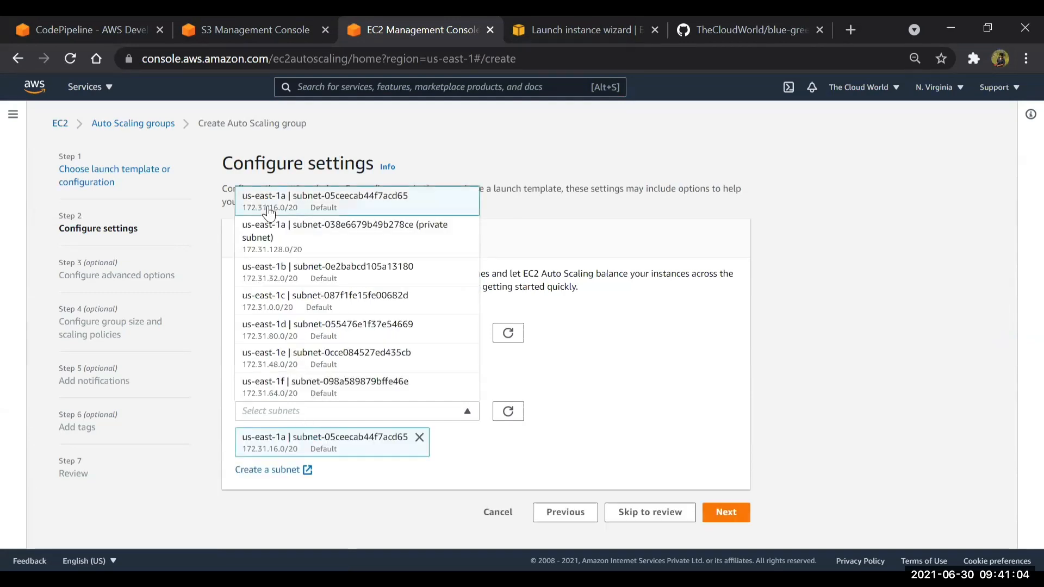
left_click(319, 280)
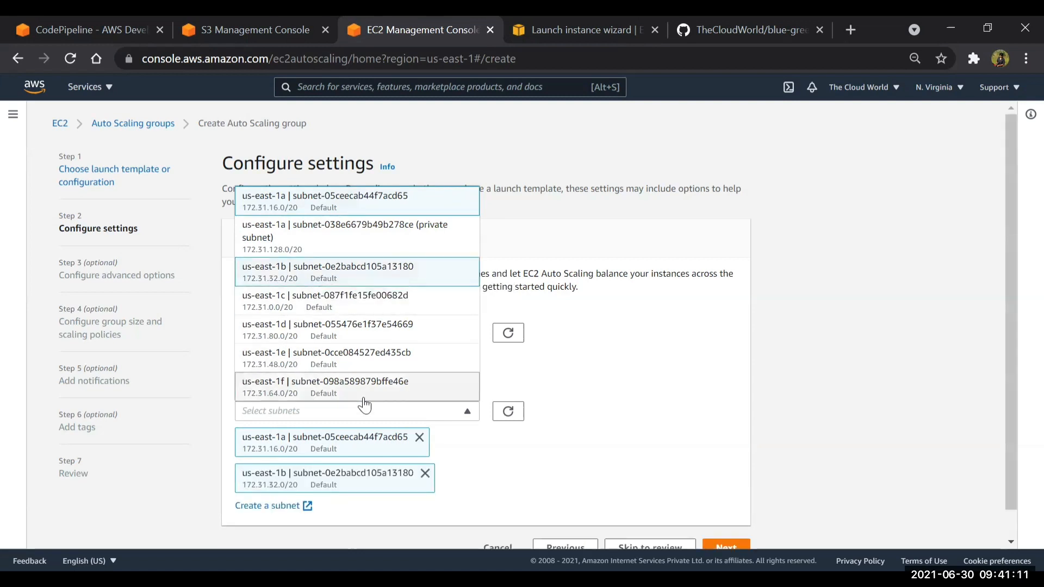
scroll(720, 438, "down", 1)
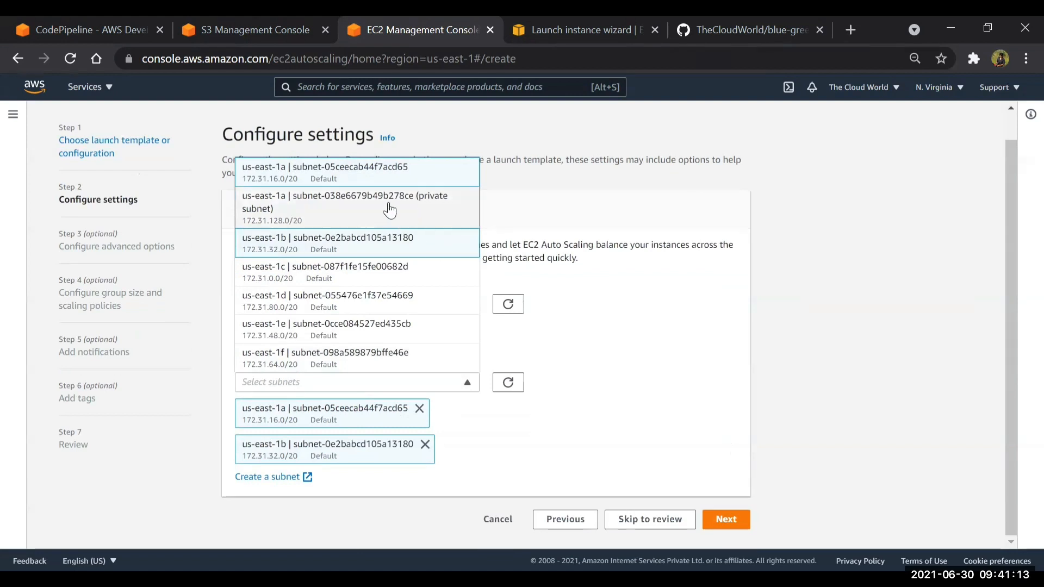
left_click(615, 375)
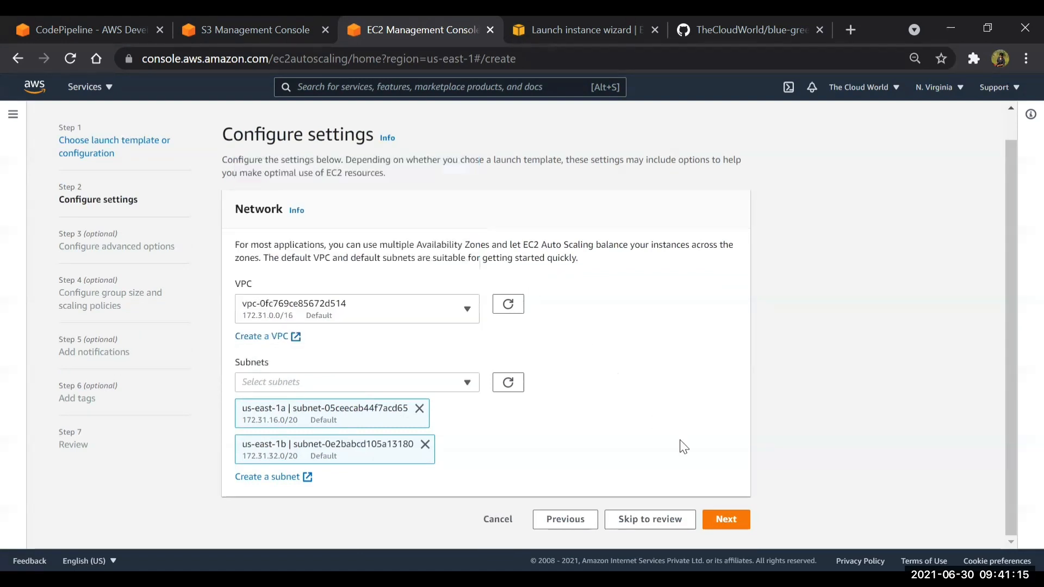
left_click(737, 517)
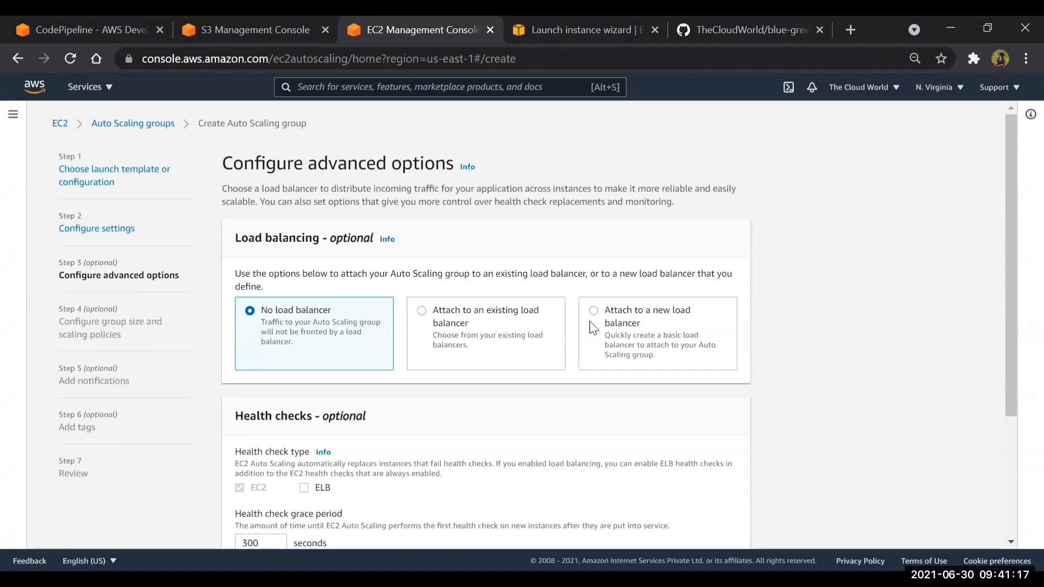
Attach a new internet-facing Application Load Balancer named myALB to the Auto Scaling group
left_click(632, 313)
scroll(632, 305, "down", 5)
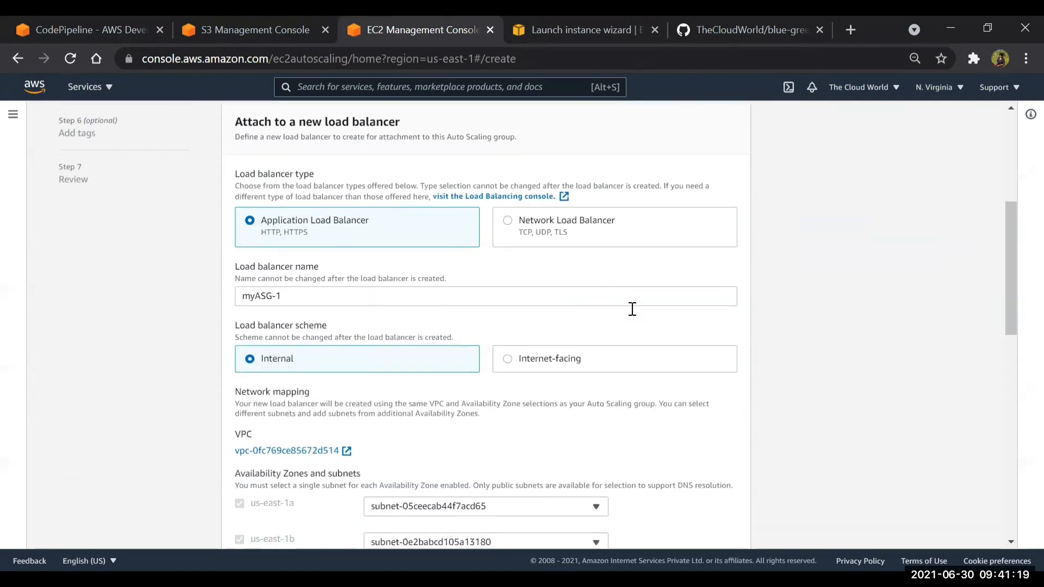
left_click(381, 292)
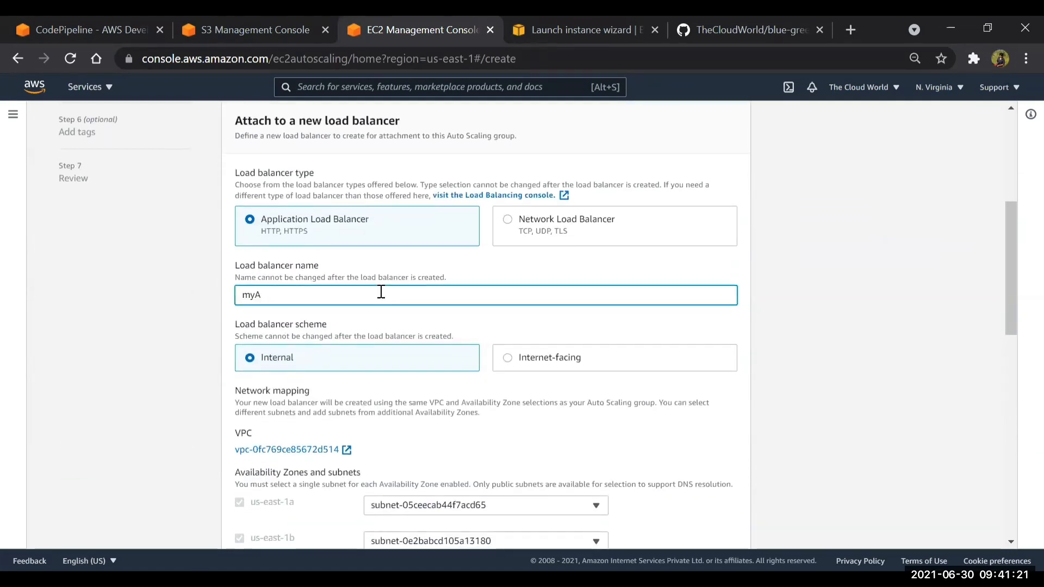
scroll(381, 292, "down", 3)
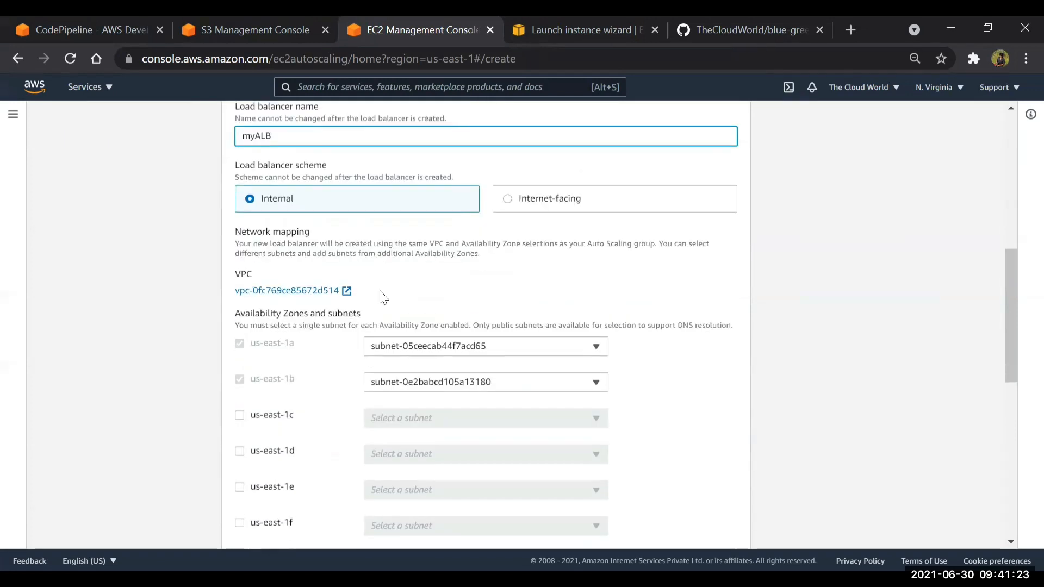
left_click(507, 196)
scroll(456, 296, "down", 4)
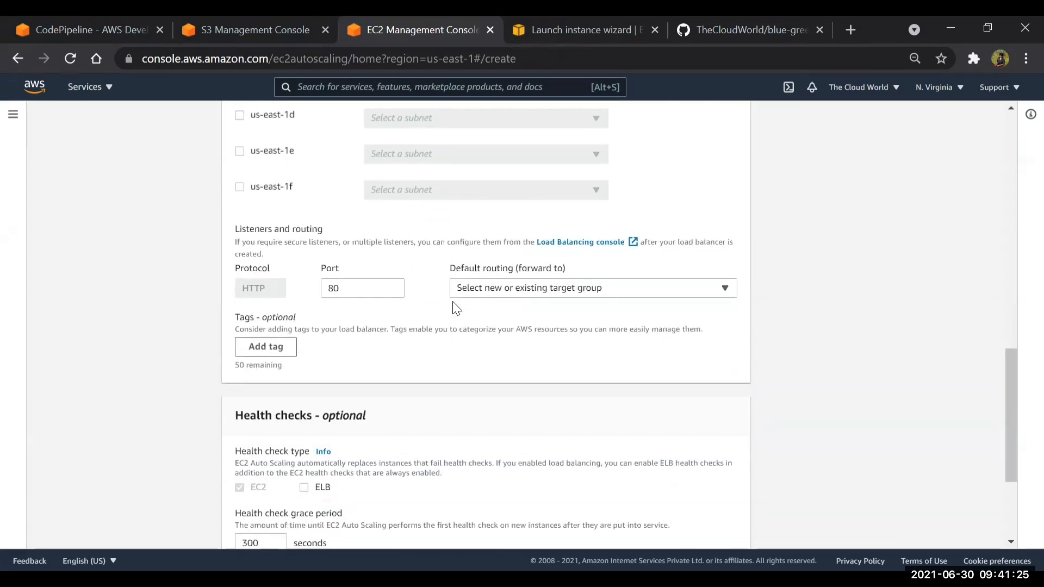
scroll(452, 292, "up", 1)
scroll(452, 291, "down", 6)
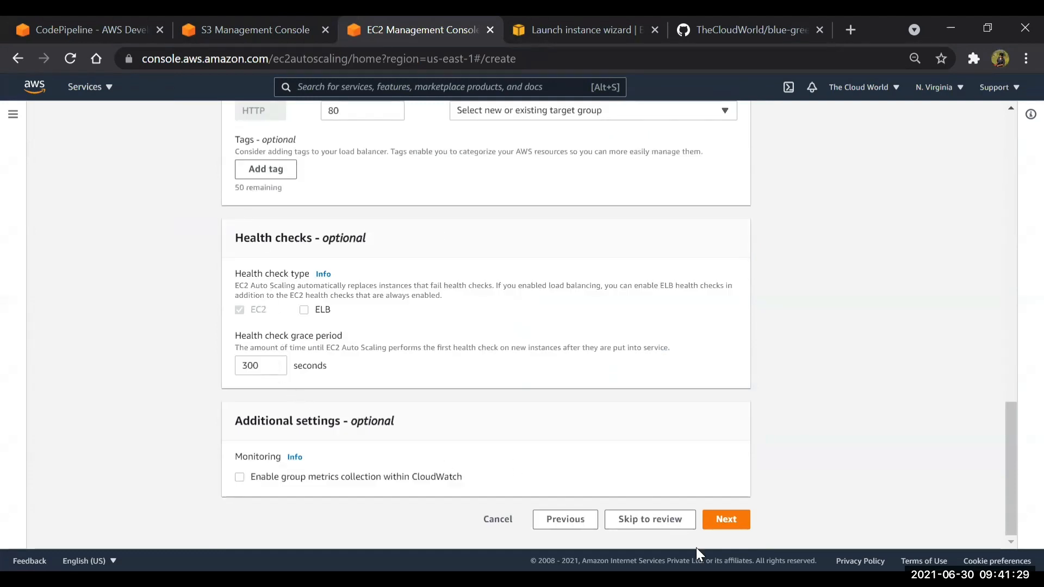
Route the load balancer's listener to a new target group named myTG and continue to the group size settings
left_click(727, 519)
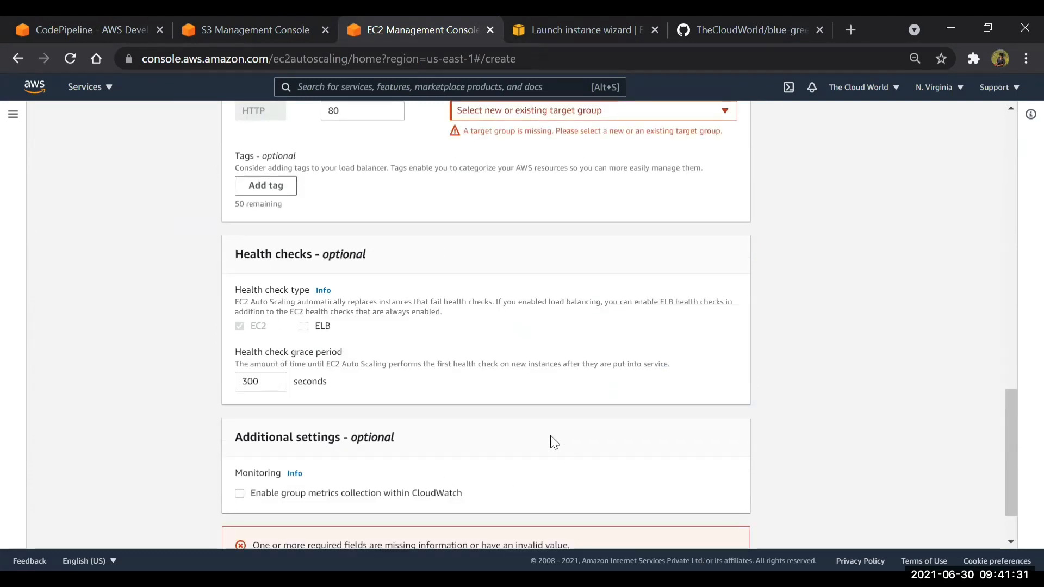
scroll(539, 204, "up", 2)
left_click(540, 195)
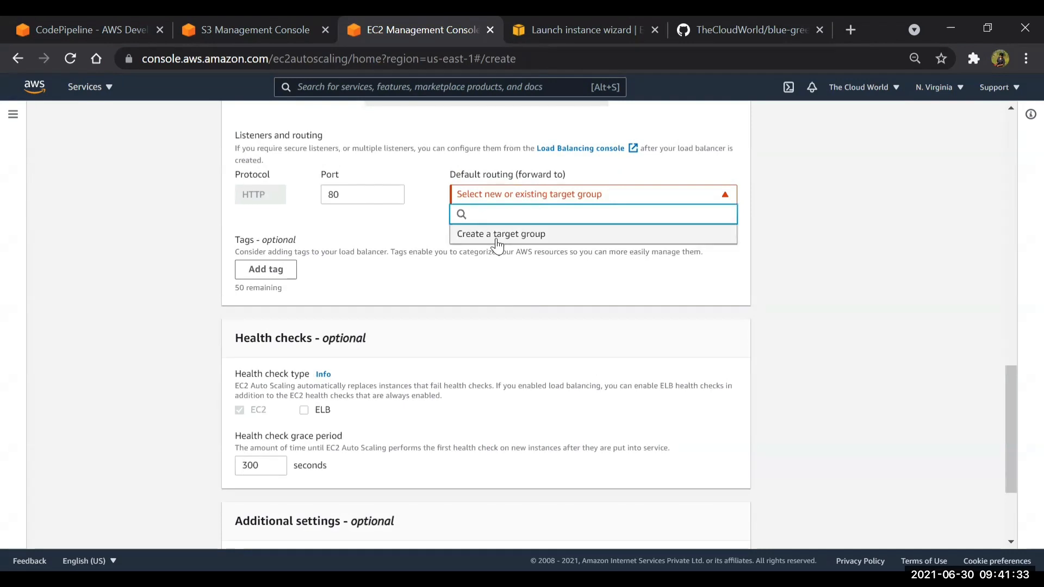
left_click(497, 235)
left_click(501, 255)
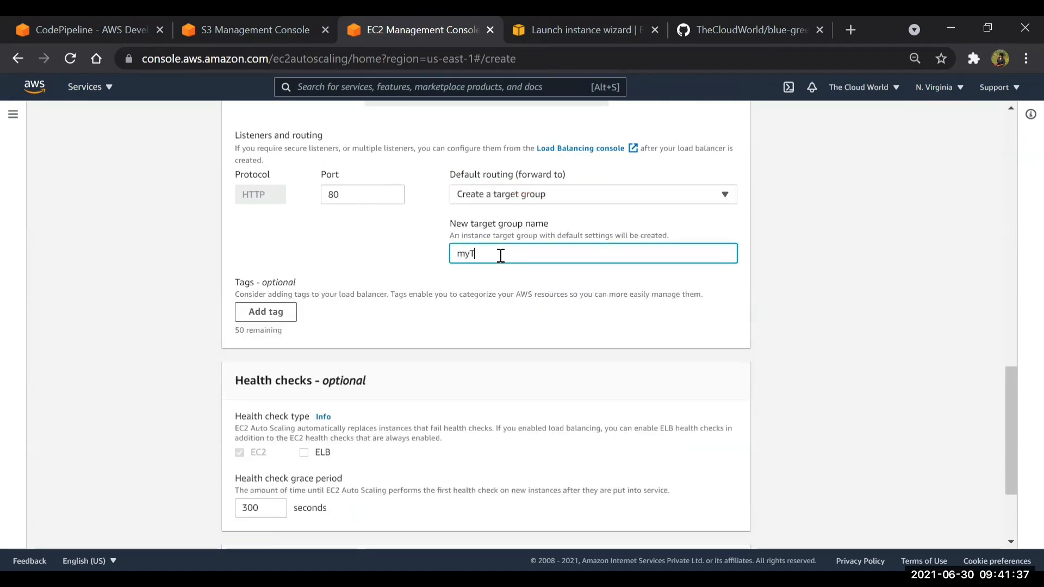
scroll(500, 256, "down", 3)
left_click(726, 520)
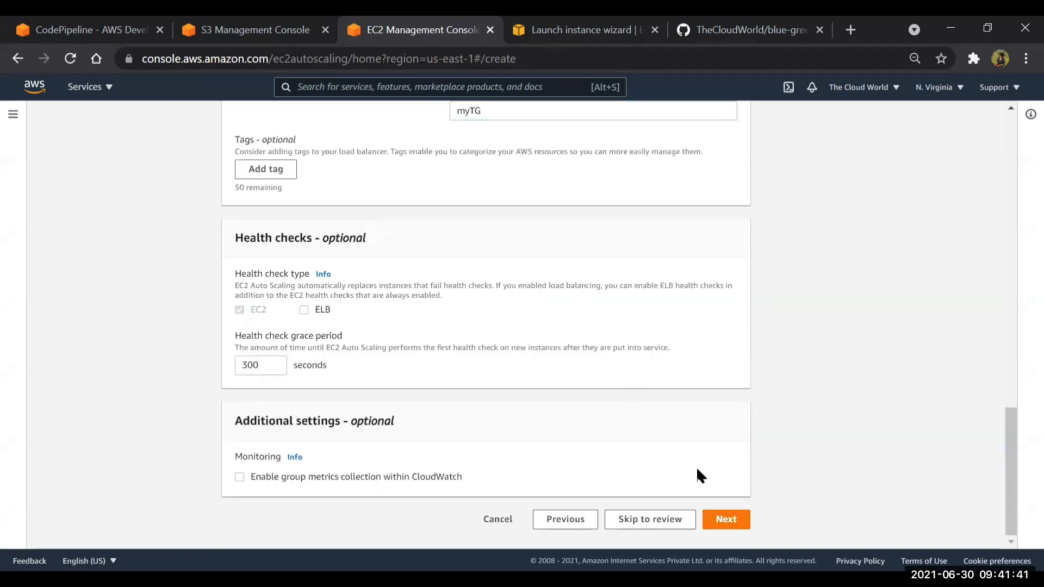
left_click(729, 520)
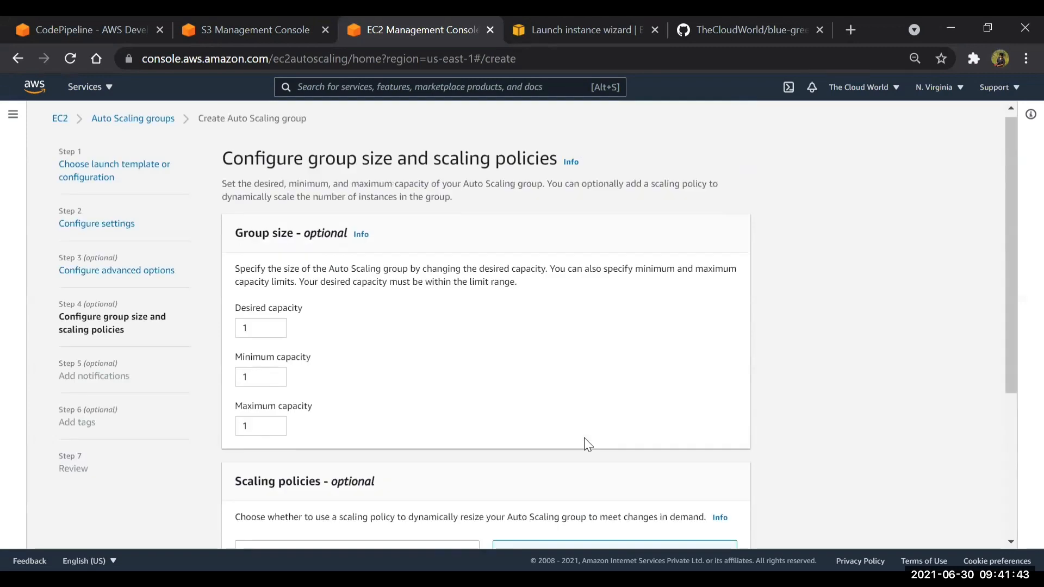
Set the desired, minimum and maximum capacity to 2 each, without a scaling policy, and continue
left_click(250, 332)
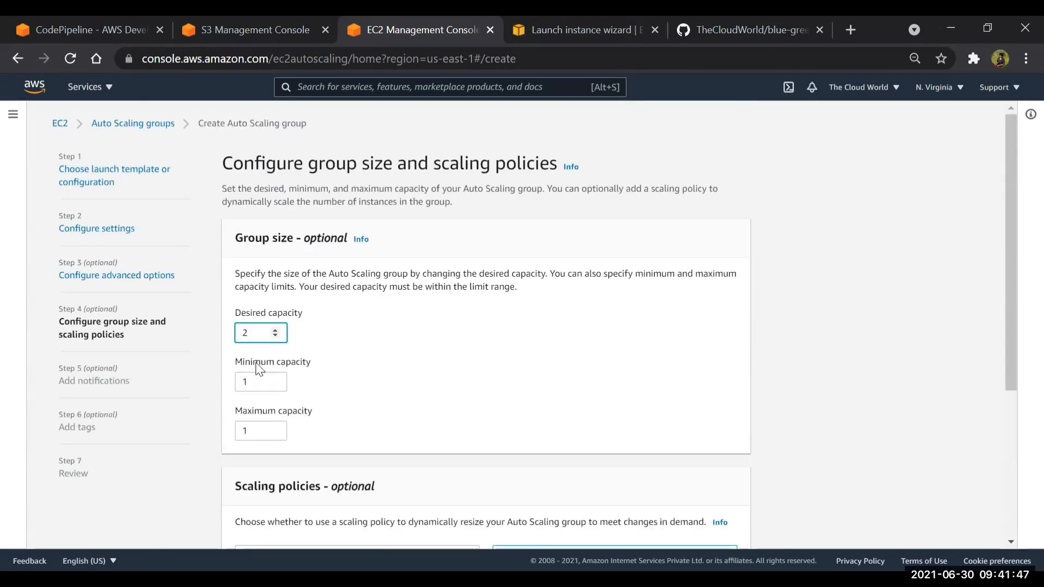
left_click(254, 382)
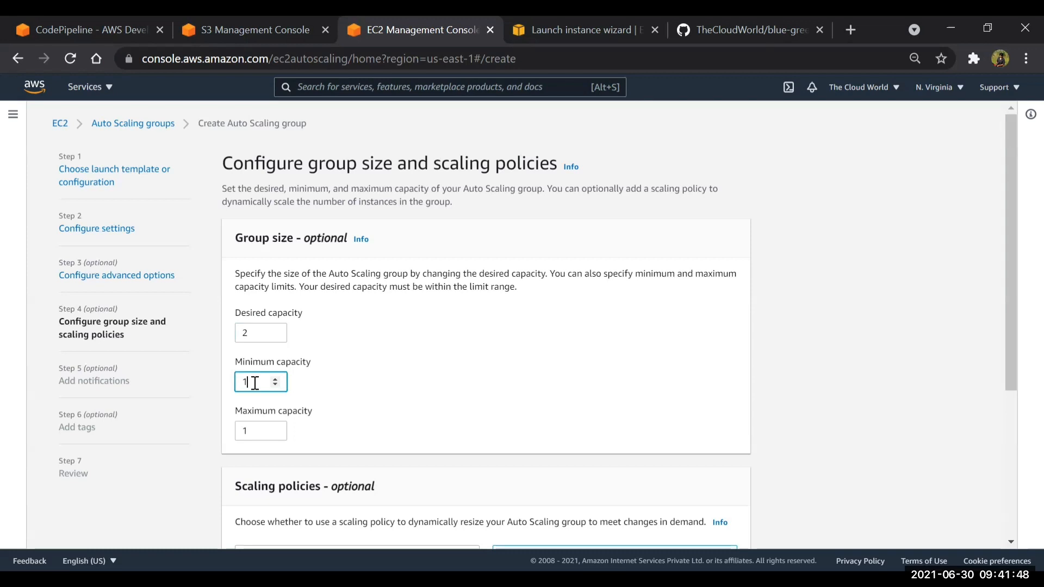
left_click(256, 435)
type("2")
scroll(725, 287, "down", 4)
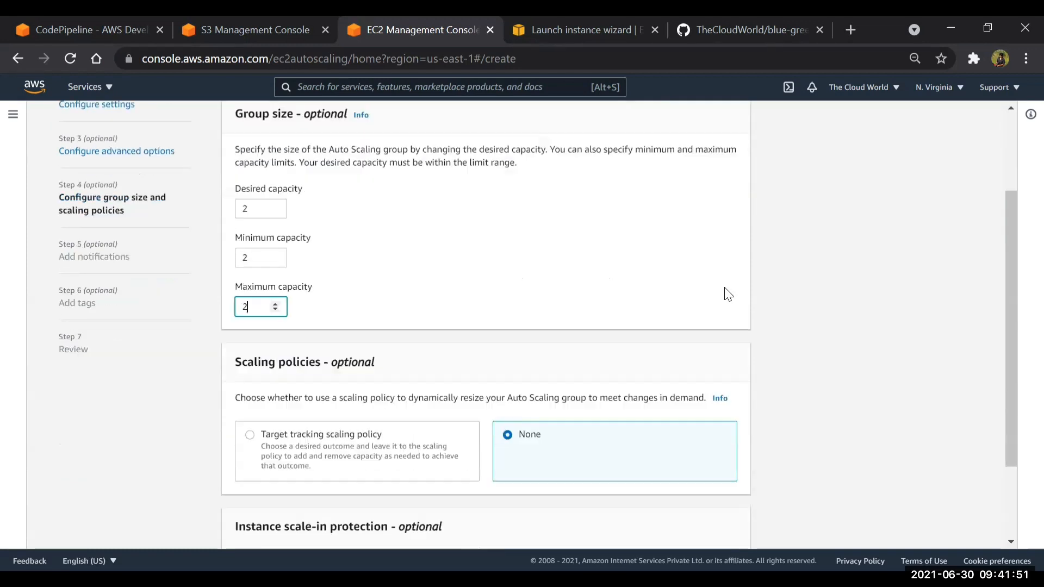
scroll(714, 273, "down", 1)
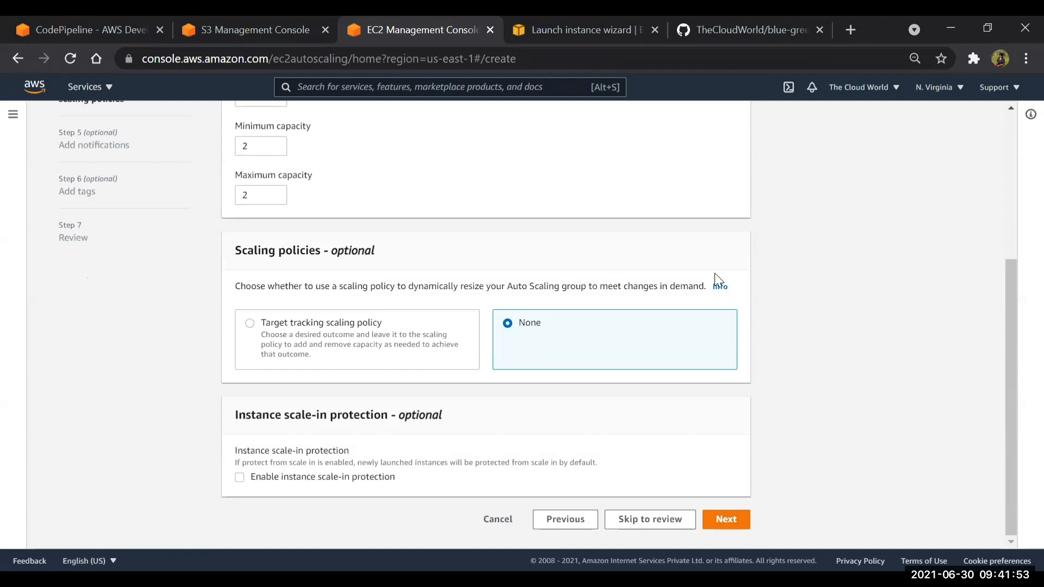
left_click(745, 524)
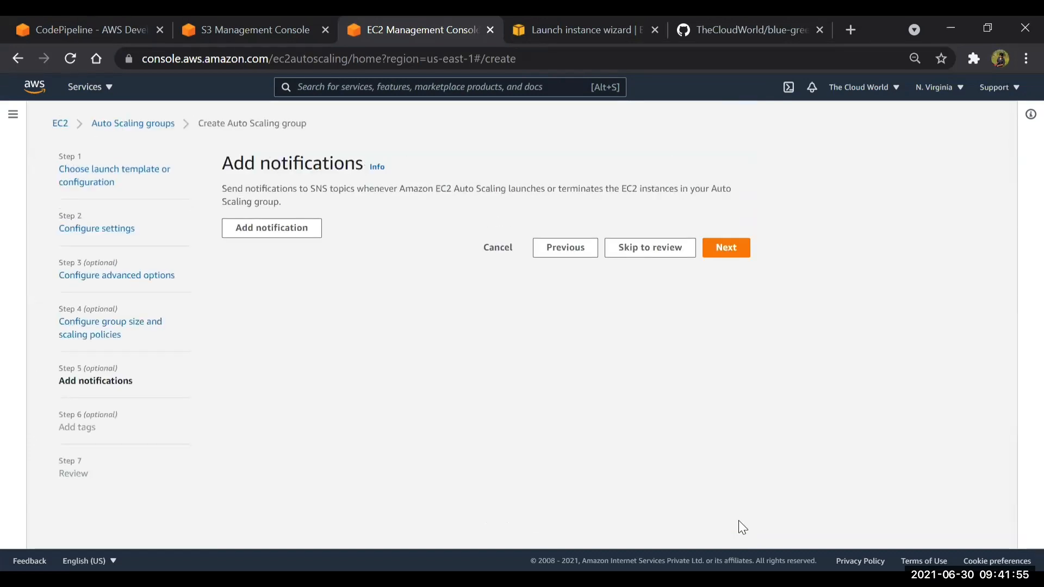
Skip notifications, add a tag with key Name and value Production, and continue to the review
left_click(739, 257)
left_click(265, 359)
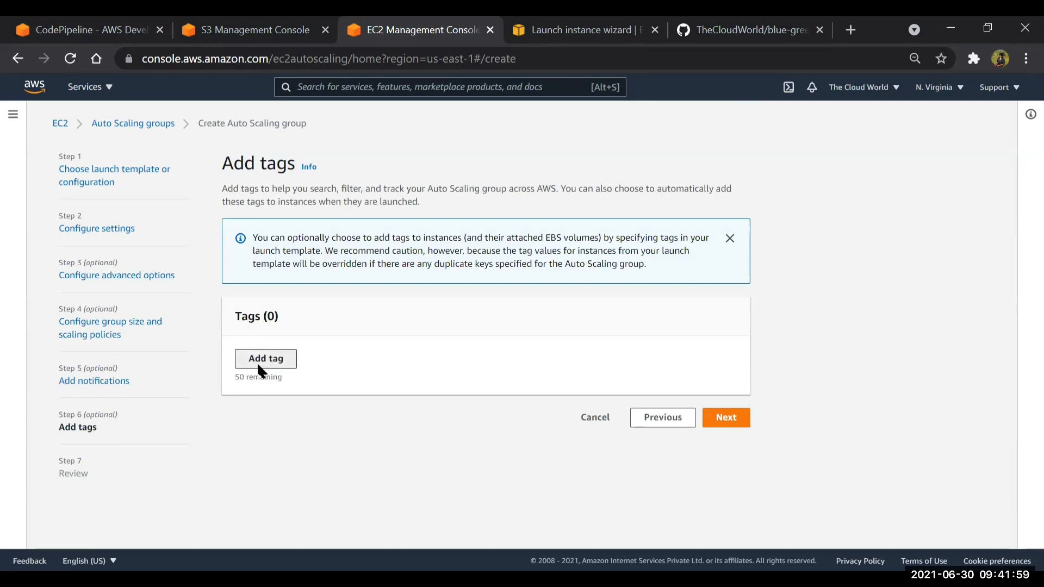
left_click(260, 376)
left_click(260, 394)
left_click(384, 370)
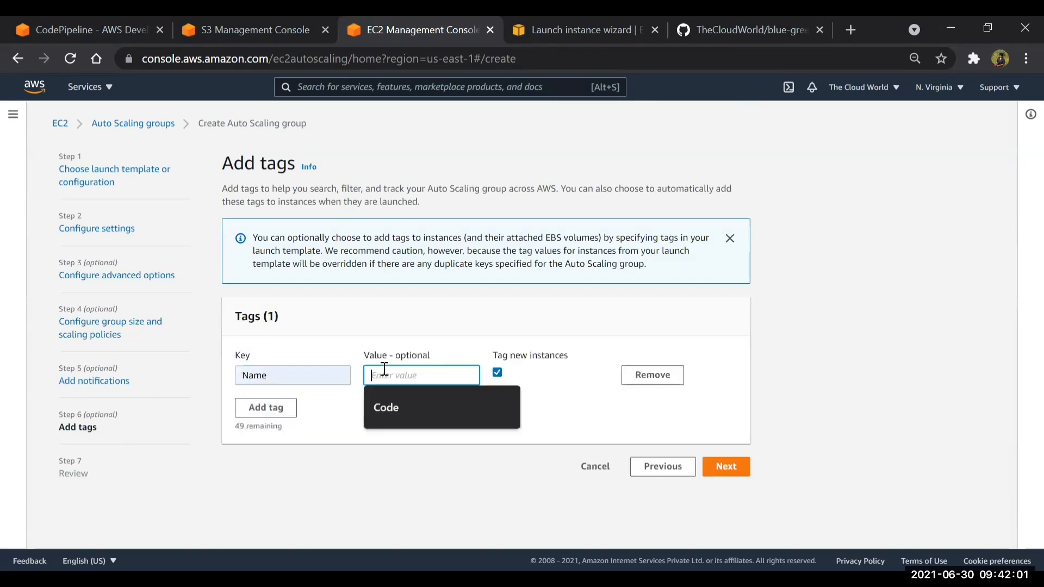
type("Production")
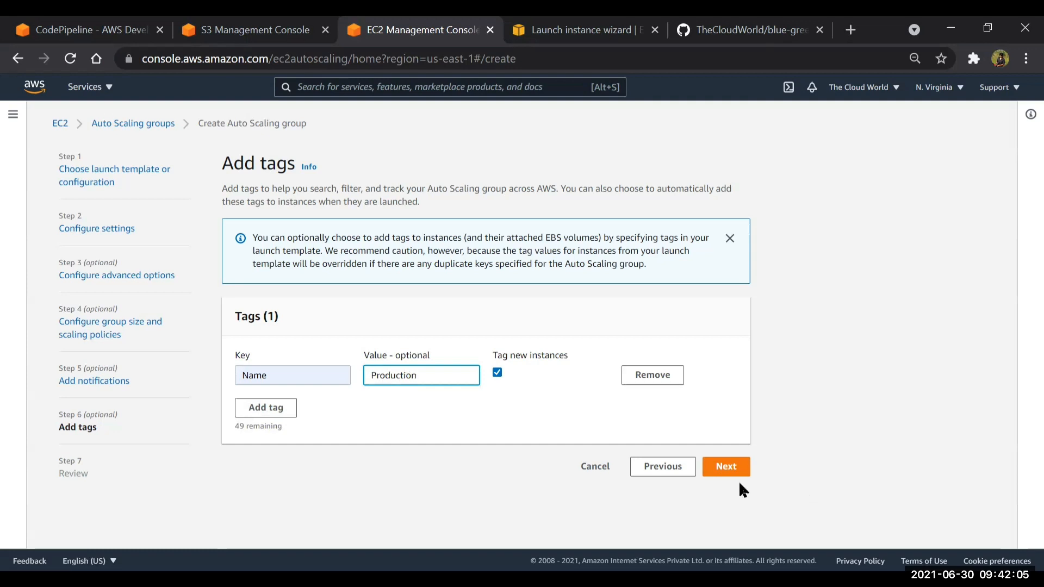
left_click(727, 466)
Go through the review of the settings and create the Auto Scaling group myASG
scroll(554, 428, "down", 15)
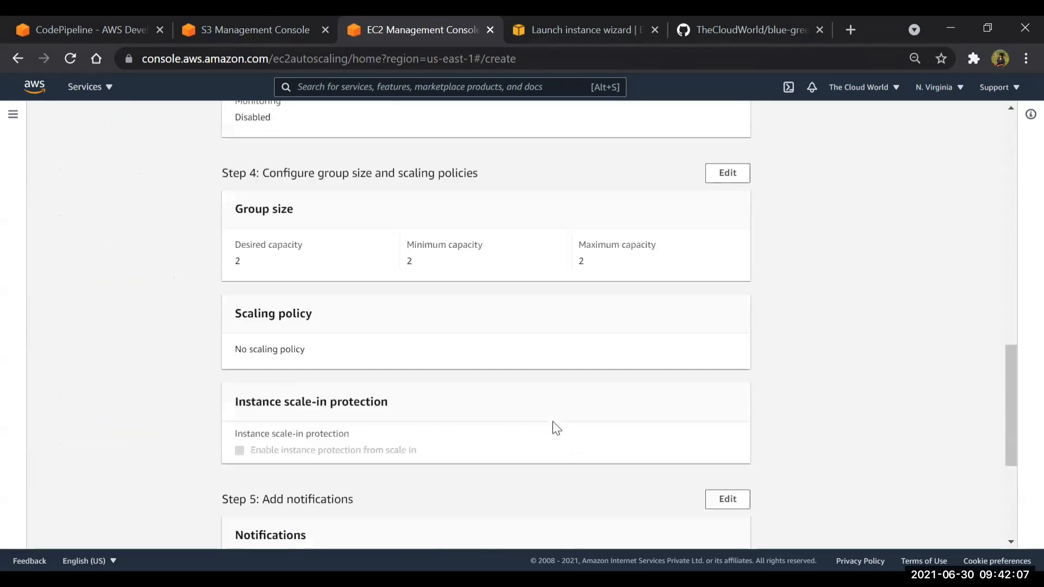
scroll(556, 428, "down", 4)
left_click(732, 534)
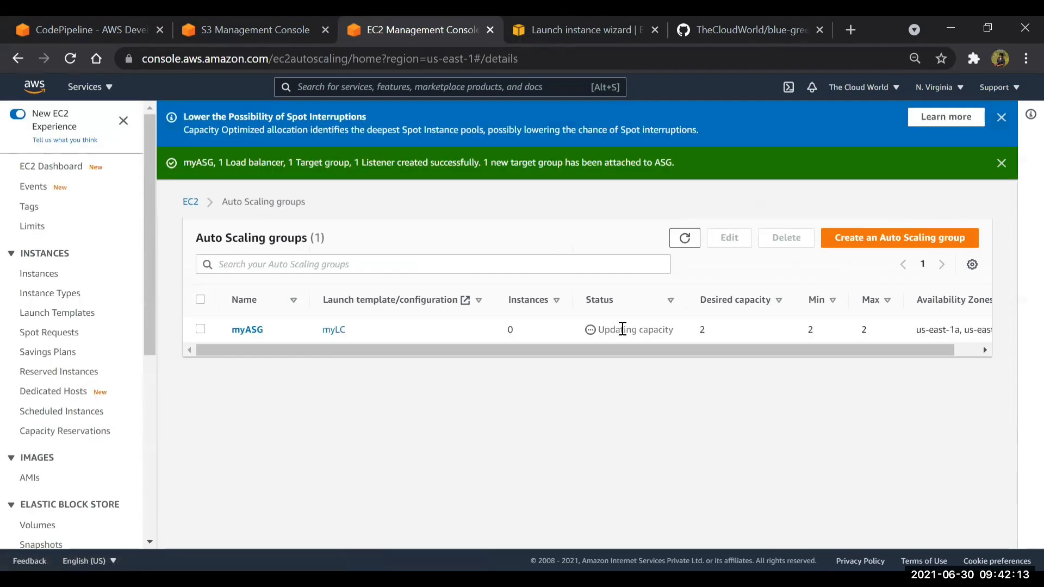
Open the EC2 instances list and select the two pending Production instances to check their launch
left_click(46, 279)
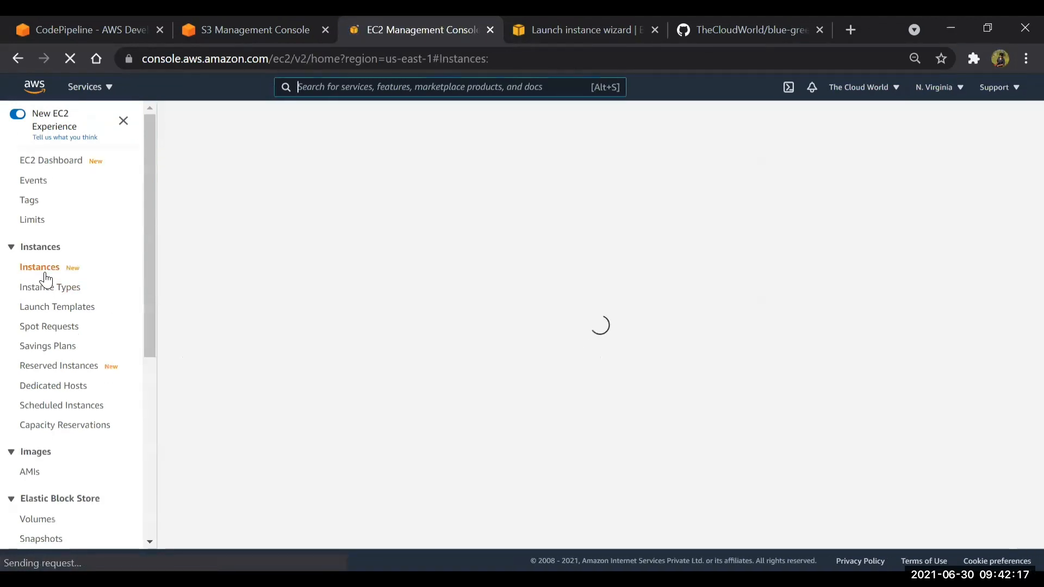
scroll(47, 366, "down", 6)
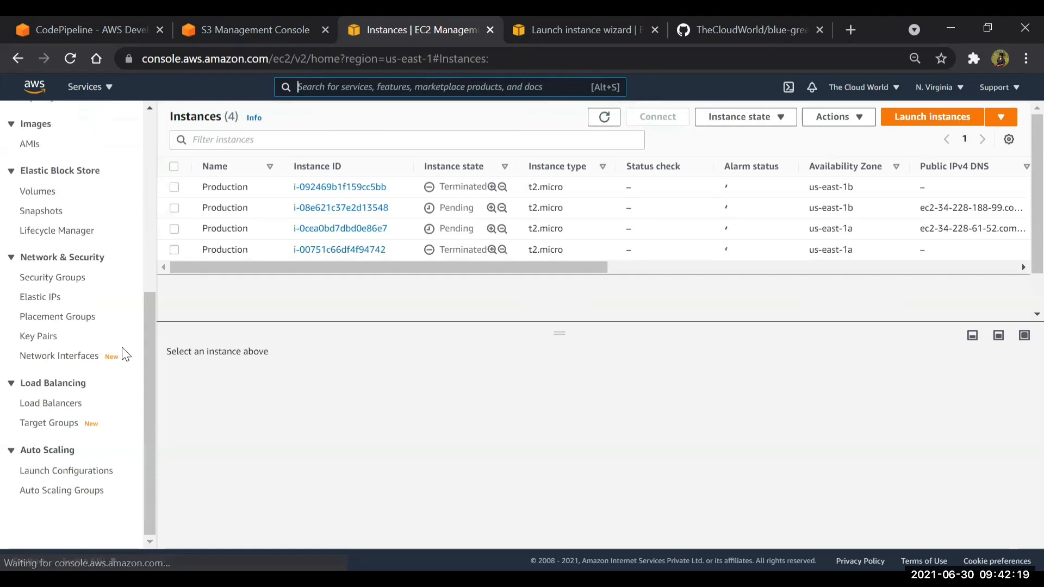
left_click(174, 208)
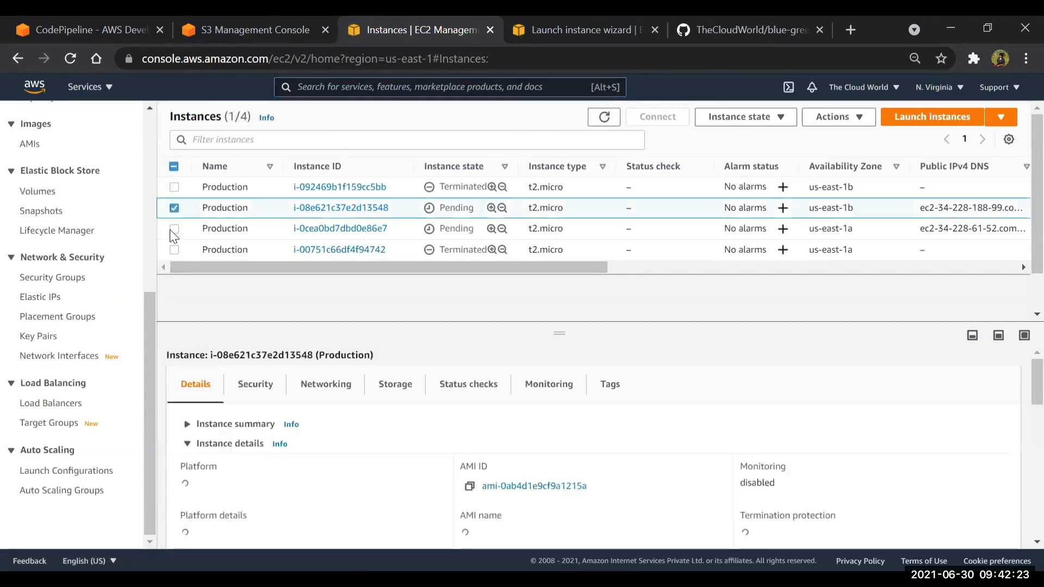
left_click(174, 229)
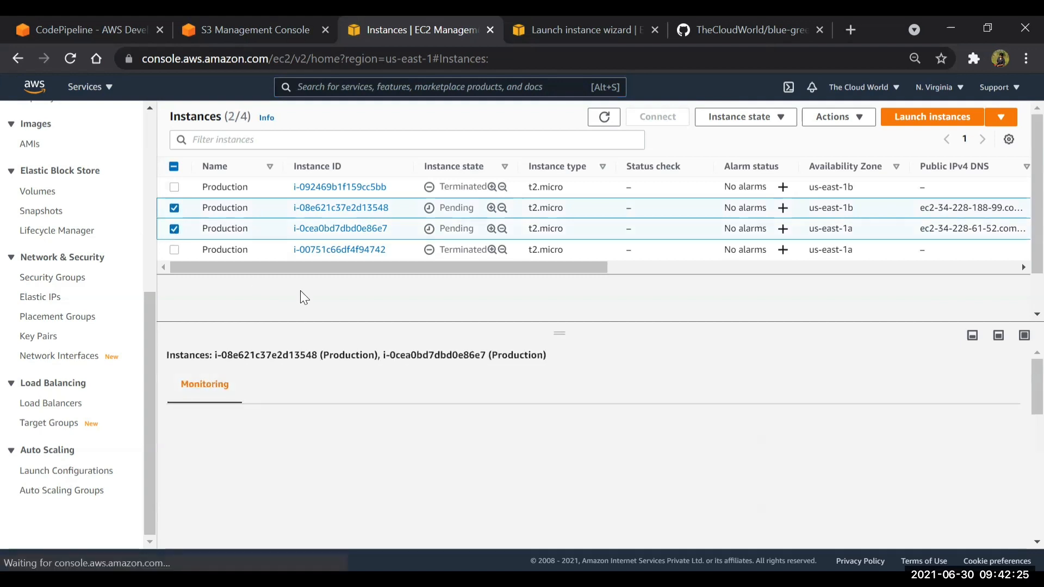
In the S3 console, create a bucket named wilshan-codepipeline-artifact in us-east-1 with the default settings
left_click(267, 25)
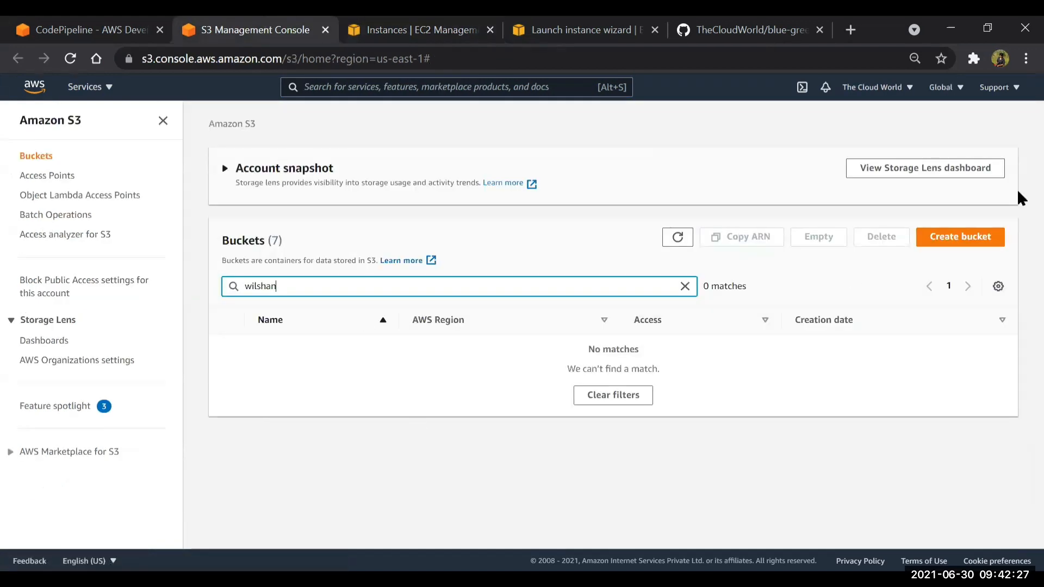
left_click(961, 238)
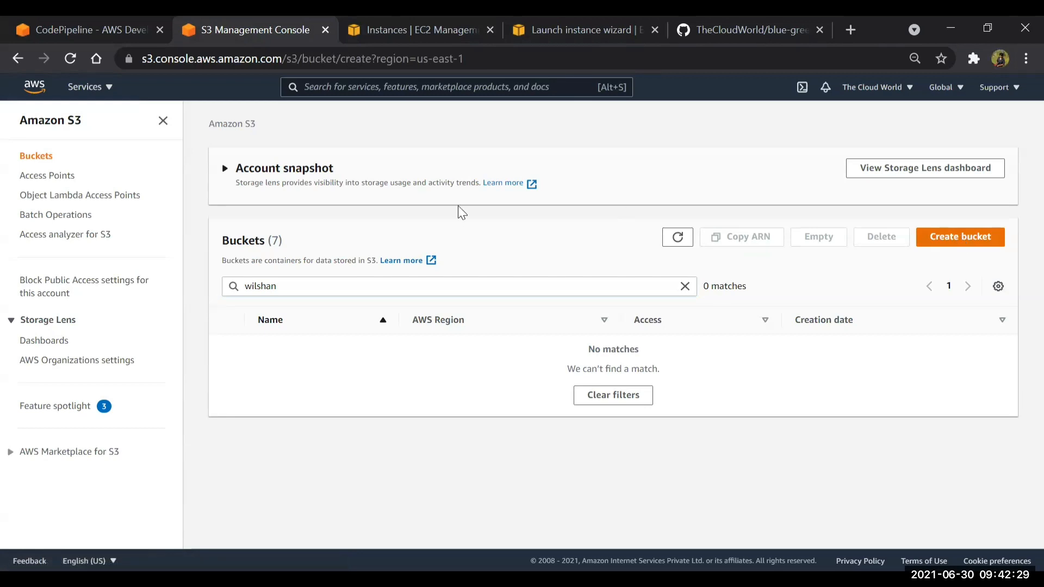
left_click(204, 275)
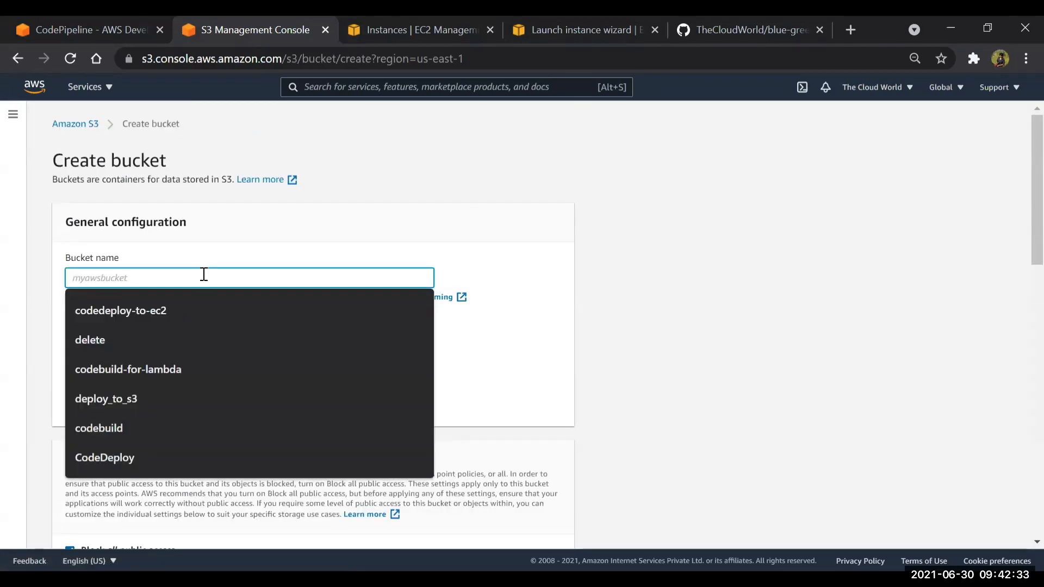
type("wilshan-")
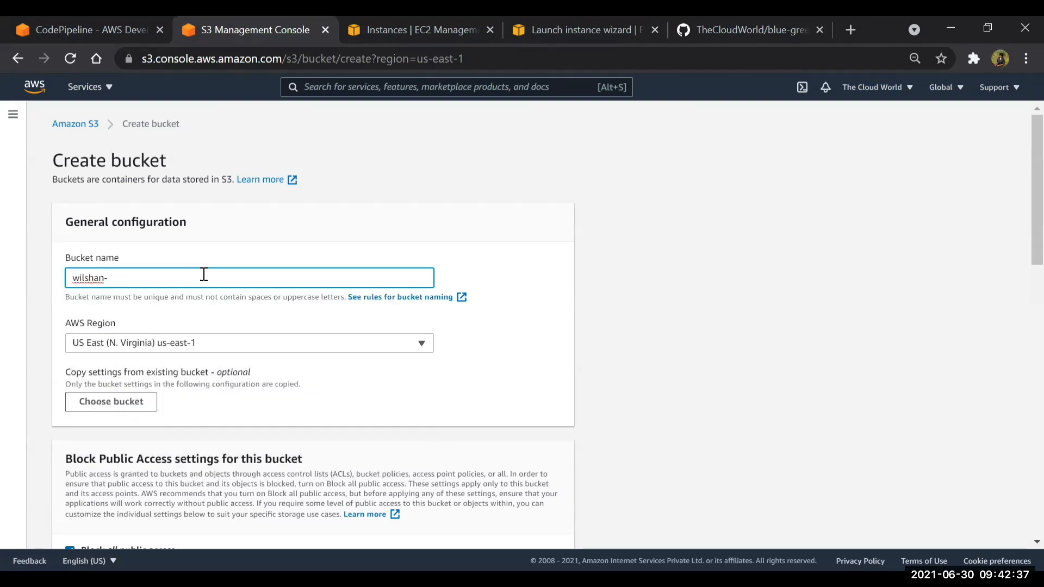
type("codepipeline-artifact")
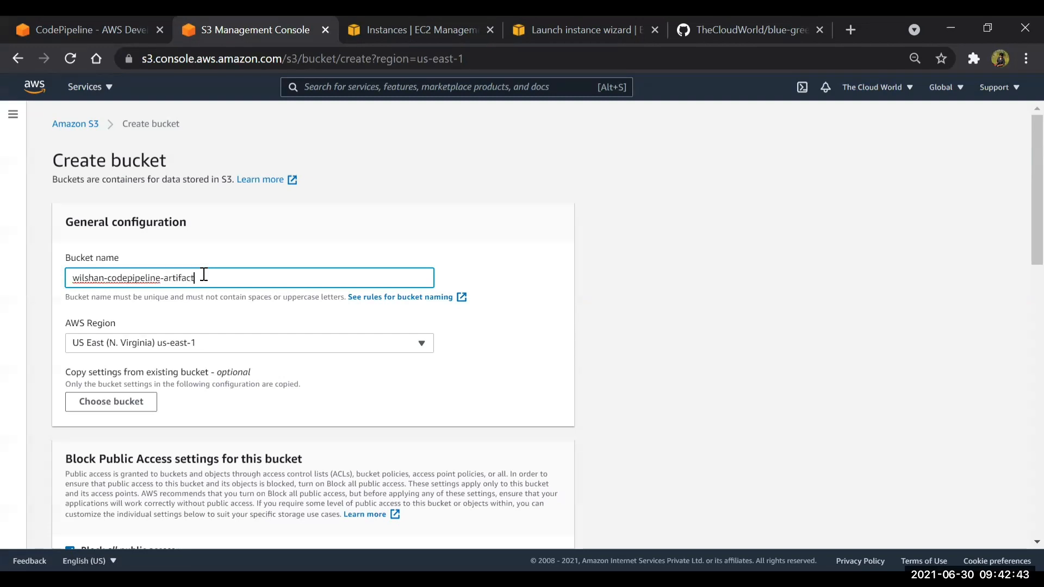
scroll(202, 275, "down", 15)
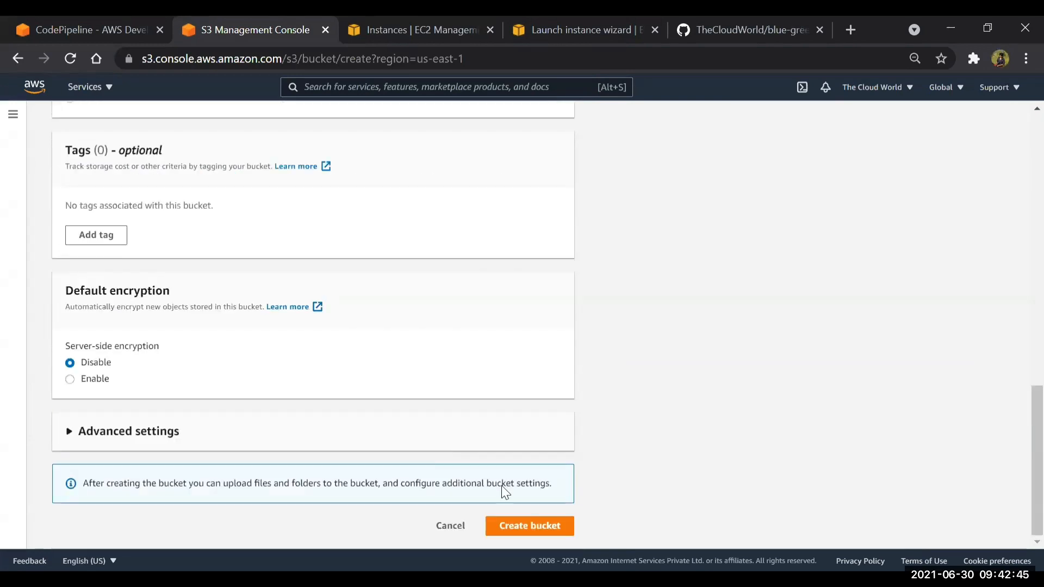
left_click(530, 526)
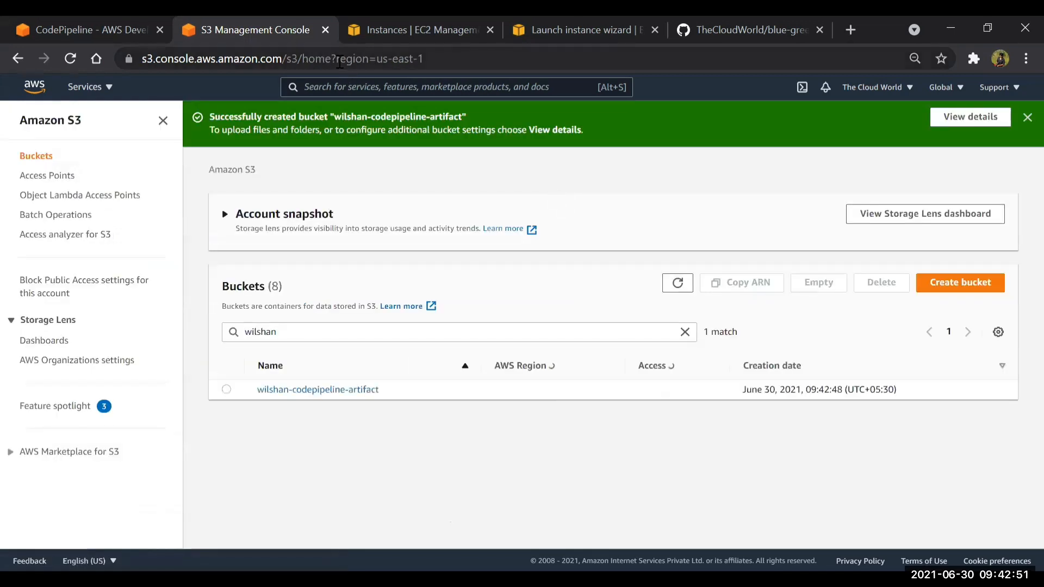
Return to the AWS developer tools and open the CodeDeploy applications list
left_click(394, 25)
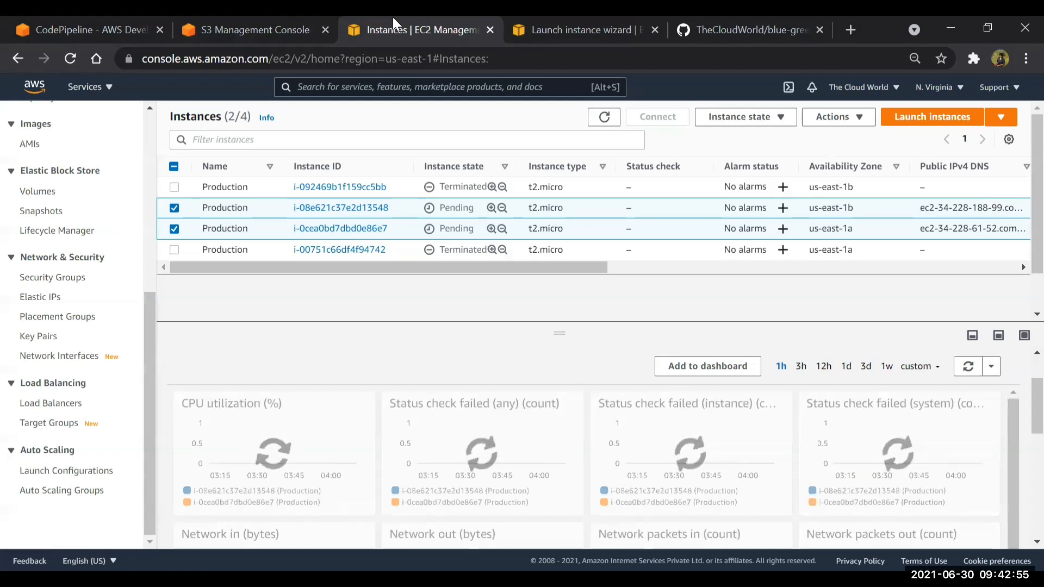
left_click(571, 25)
left_click(109, 23)
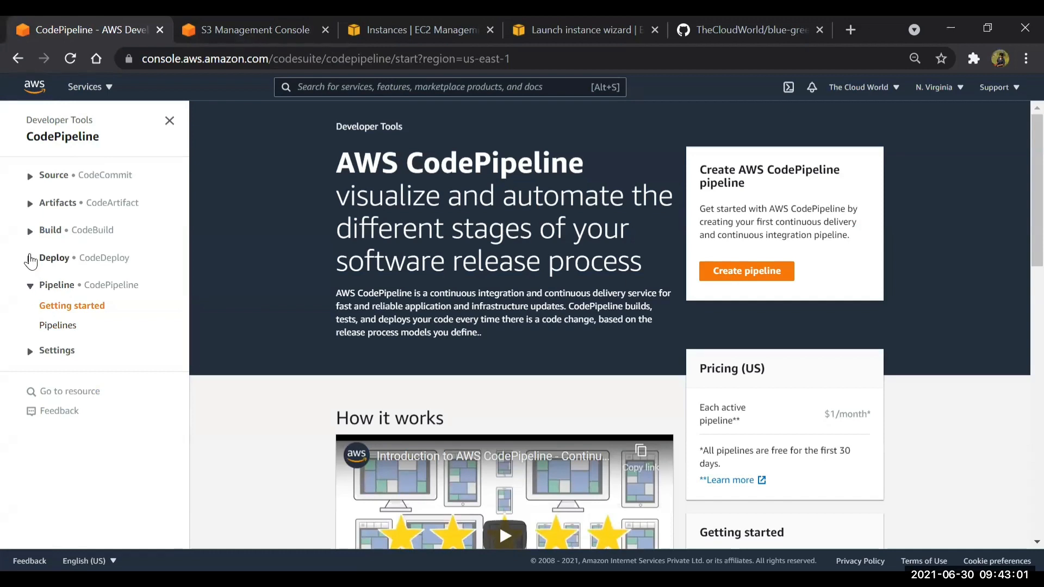
left_click(31, 260)
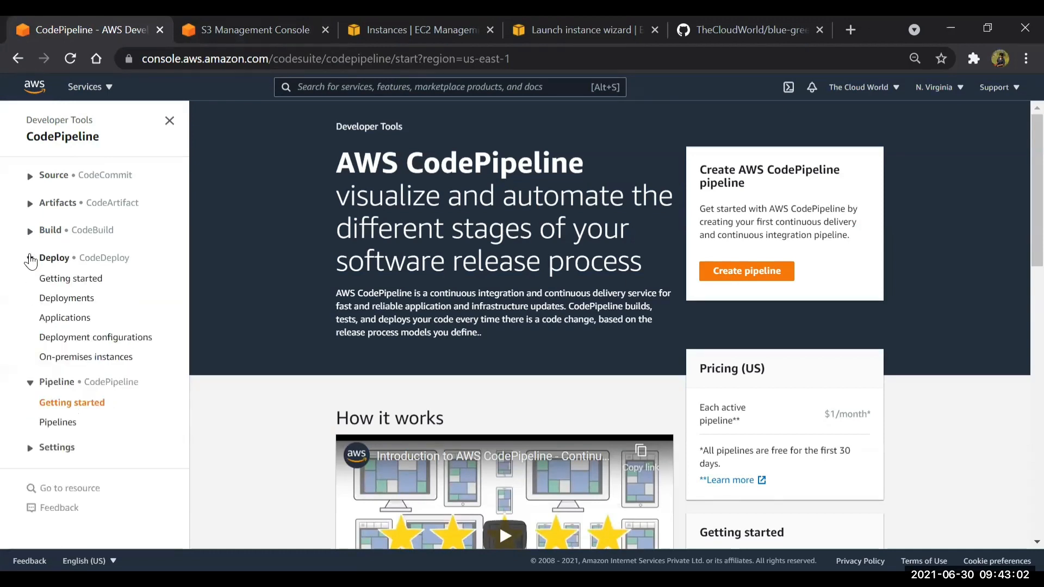
left_click(30, 384)
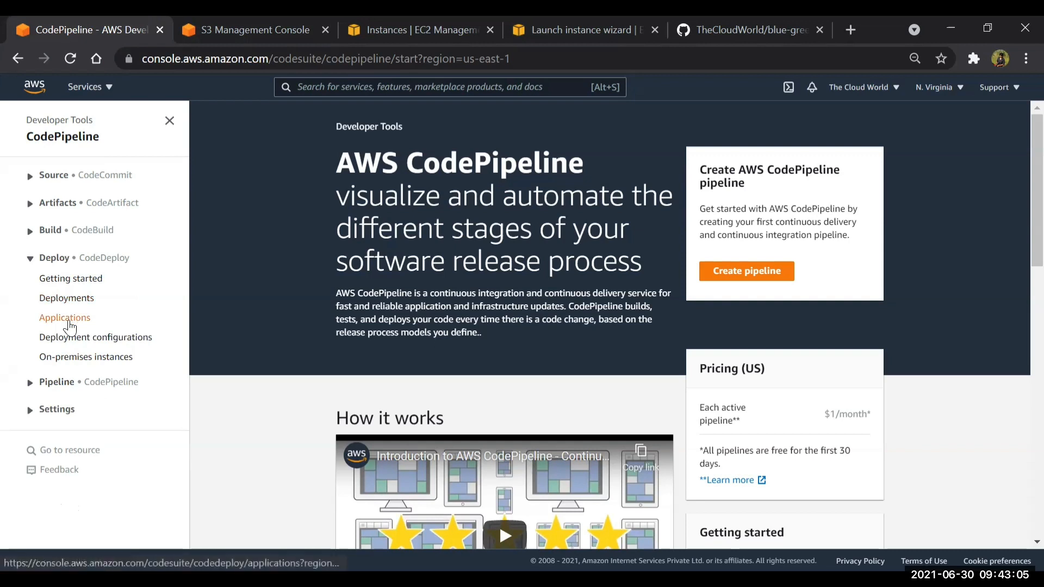
left_click(69, 321)
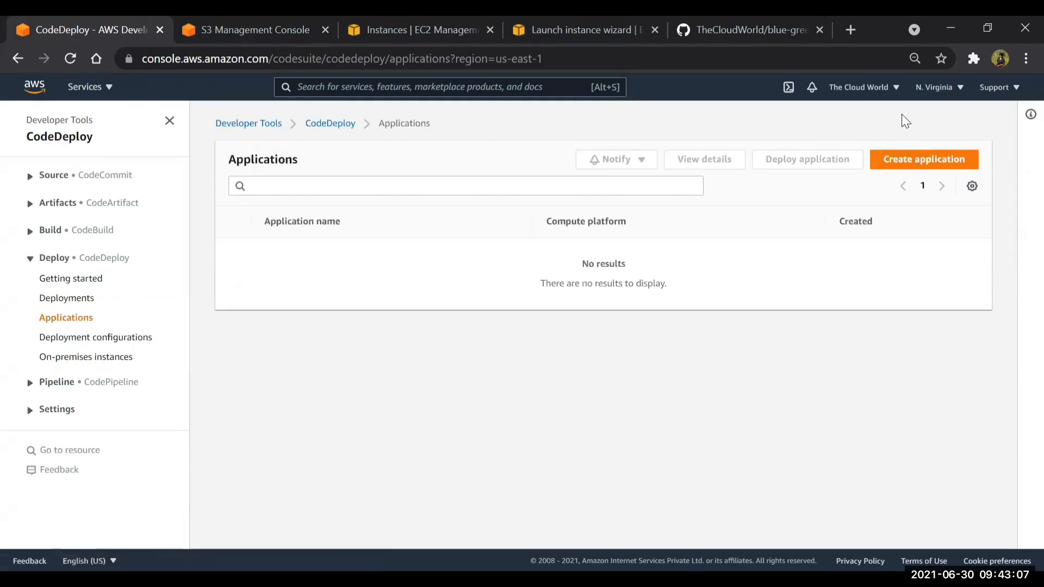
Create a CodeDeploy application named codedeploy with EC2/On-premises as its compute platform
left_click(923, 160)
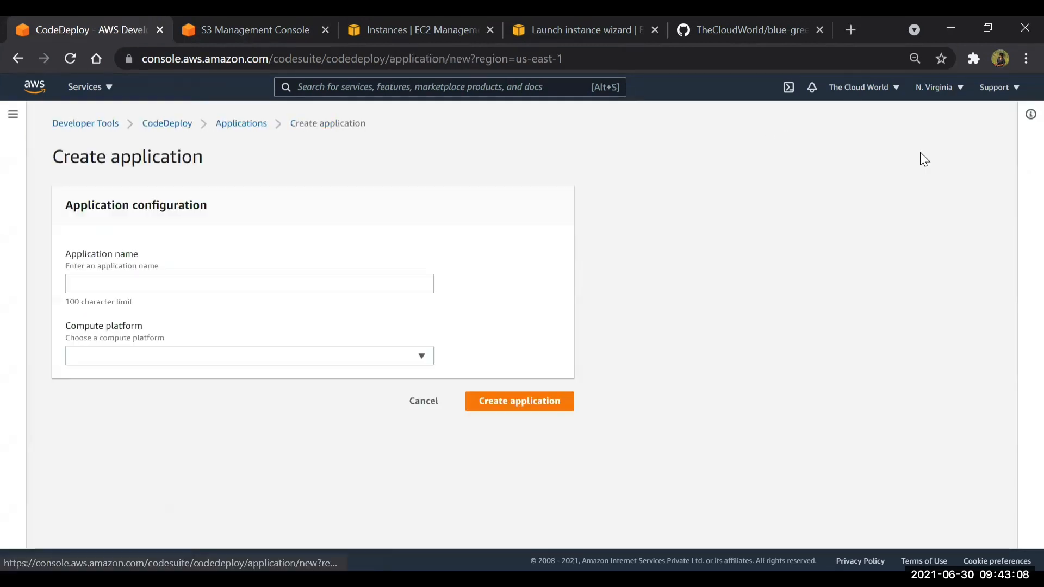
left_click(155, 284)
type("code")
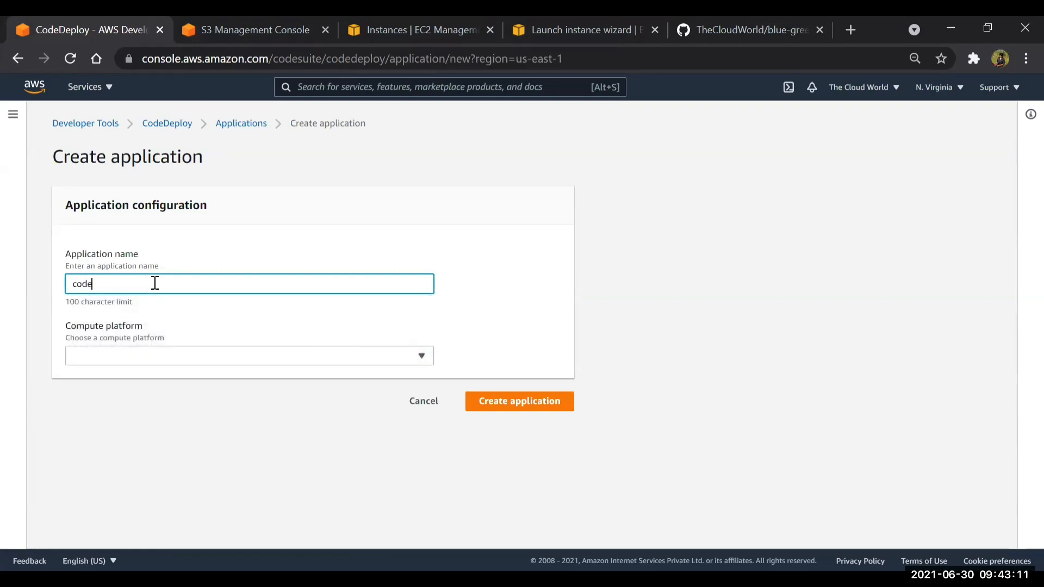
type("deploy")
left_click(136, 354)
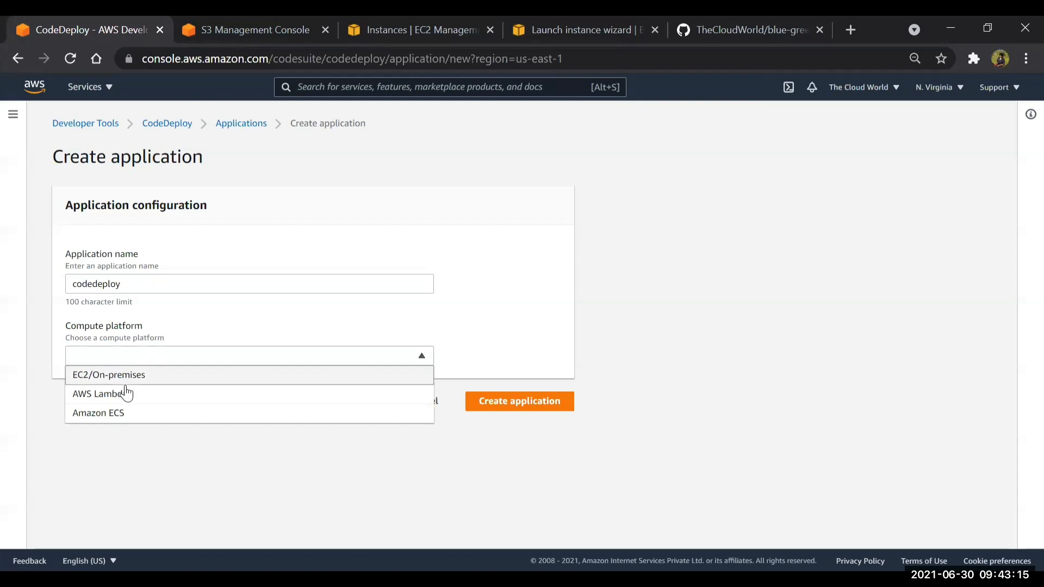
left_click(125, 378)
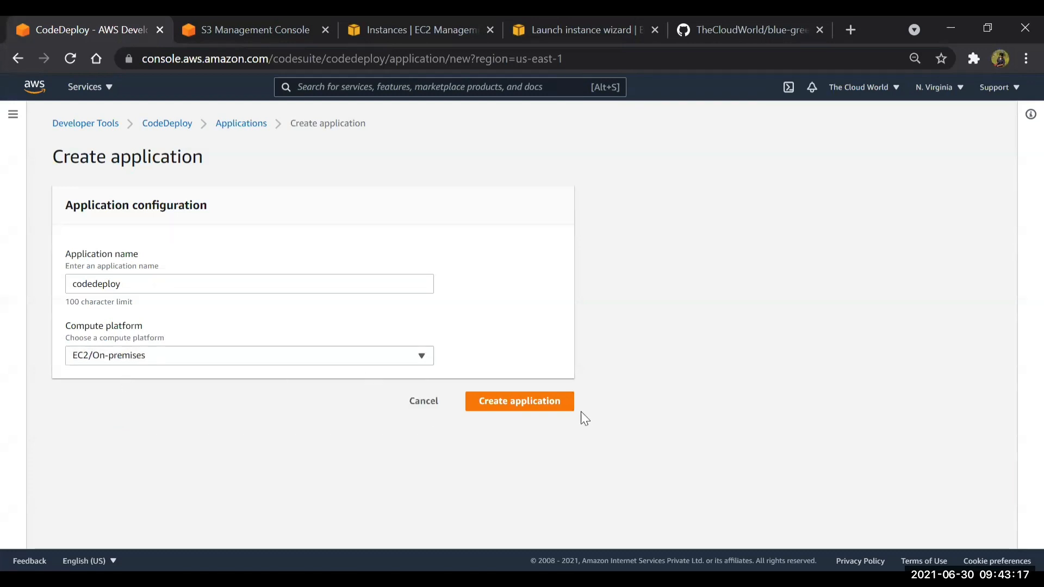
left_click(542, 402)
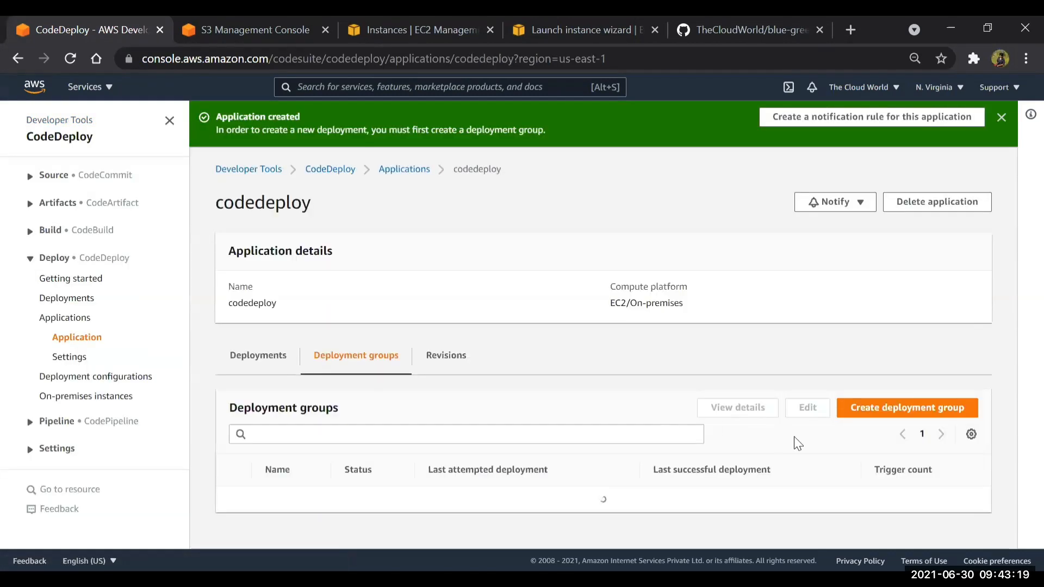
Start a deployment group for the application, name it codedeploy and assign the codedeploy service role
left_click(933, 409)
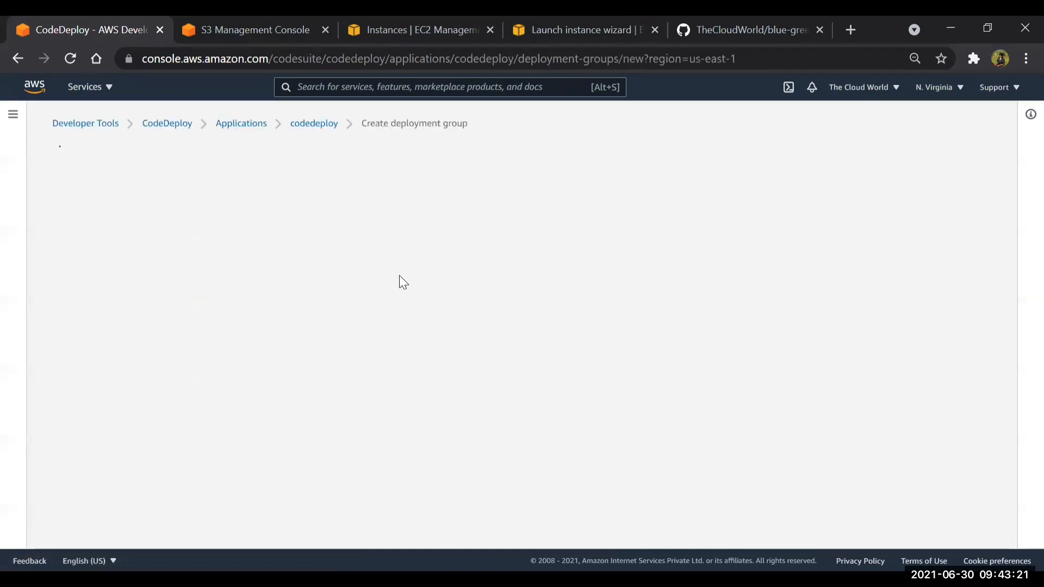
scroll(105, 389, "down", 3)
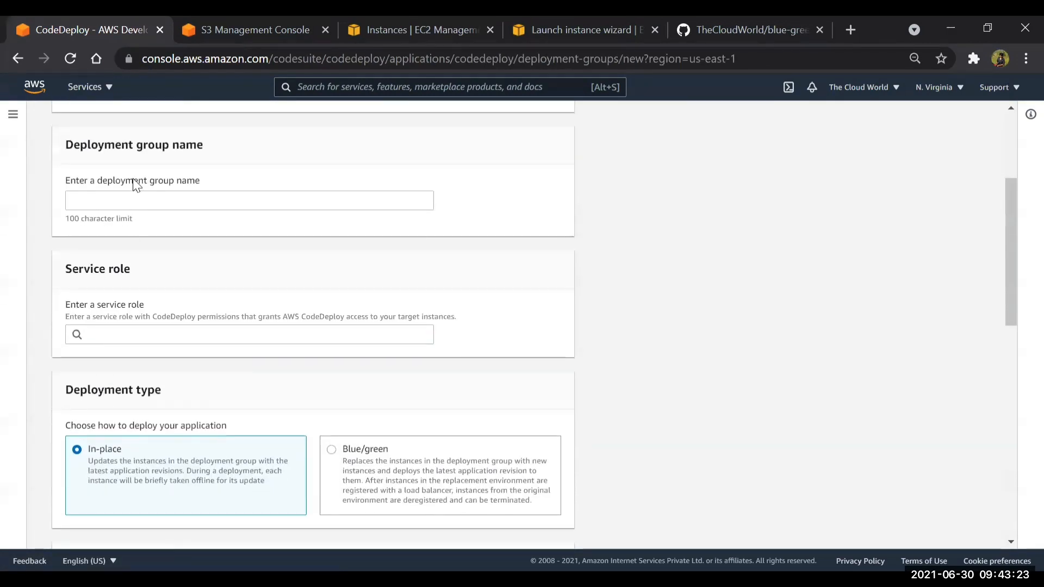
left_click(116, 210)
type("code")
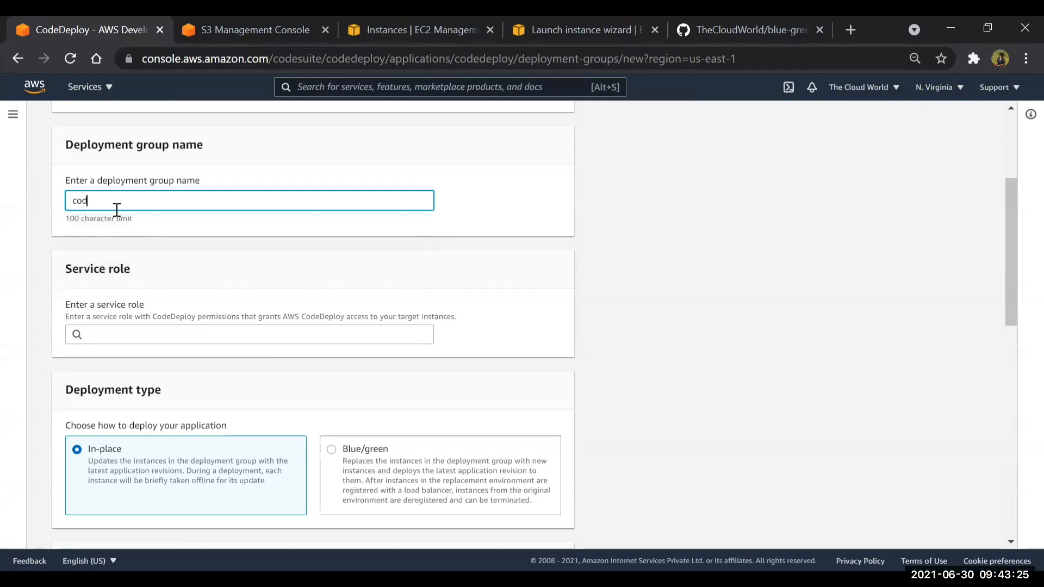
type("oy")
left_click(105, 333)
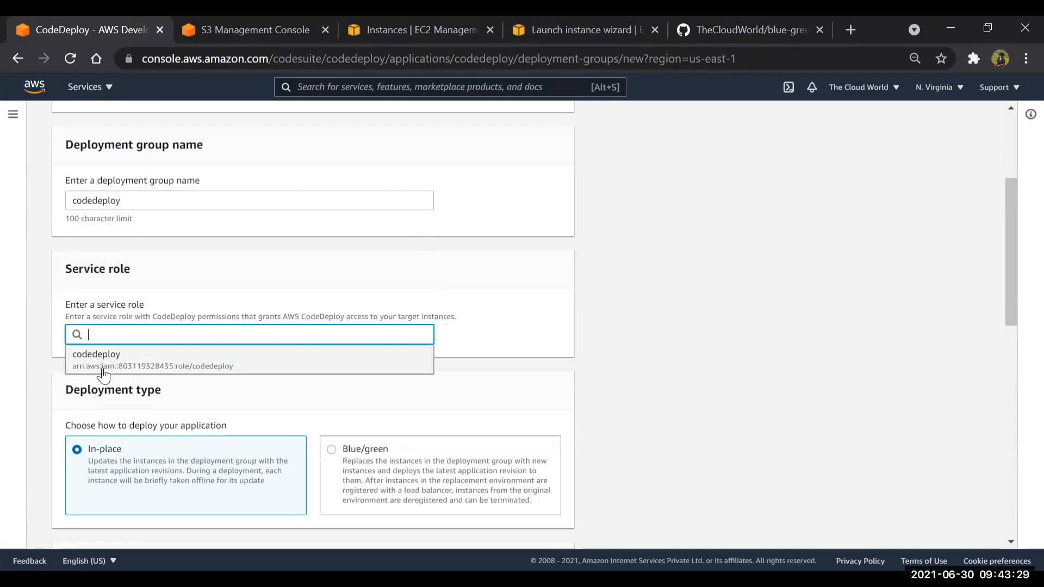
left_click(100, 363)
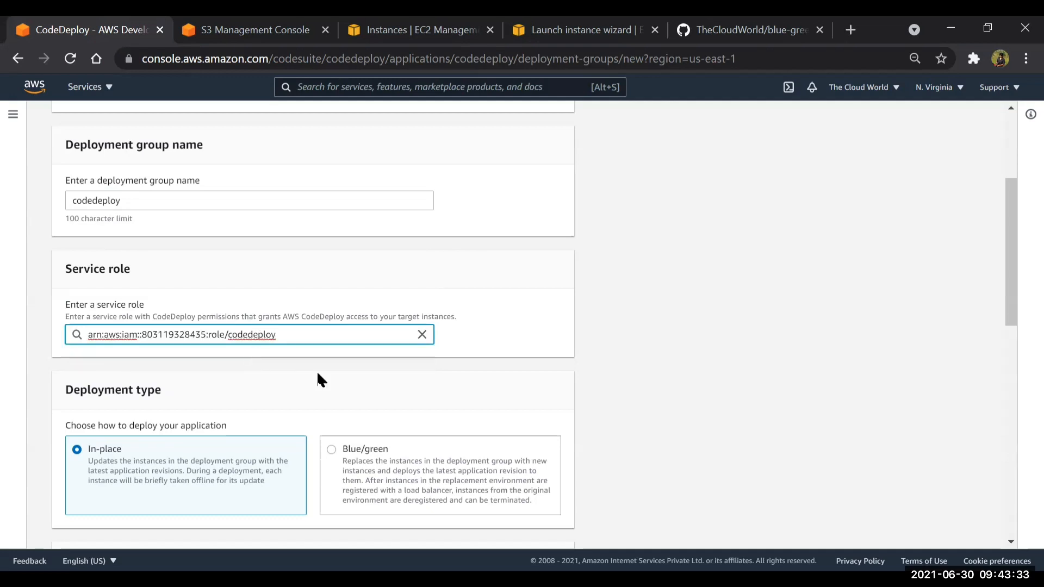
Set the deployment type to Blue/green and choose myASG as the Auto Scaling group to copy automatically
scroll(318, 374, "down", 4)
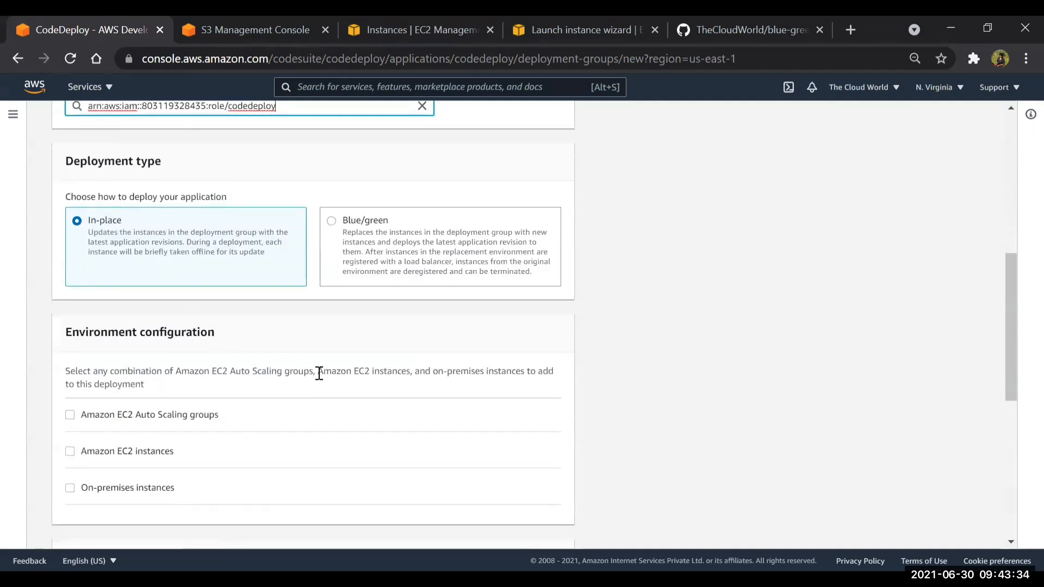
left_click(331, 221)
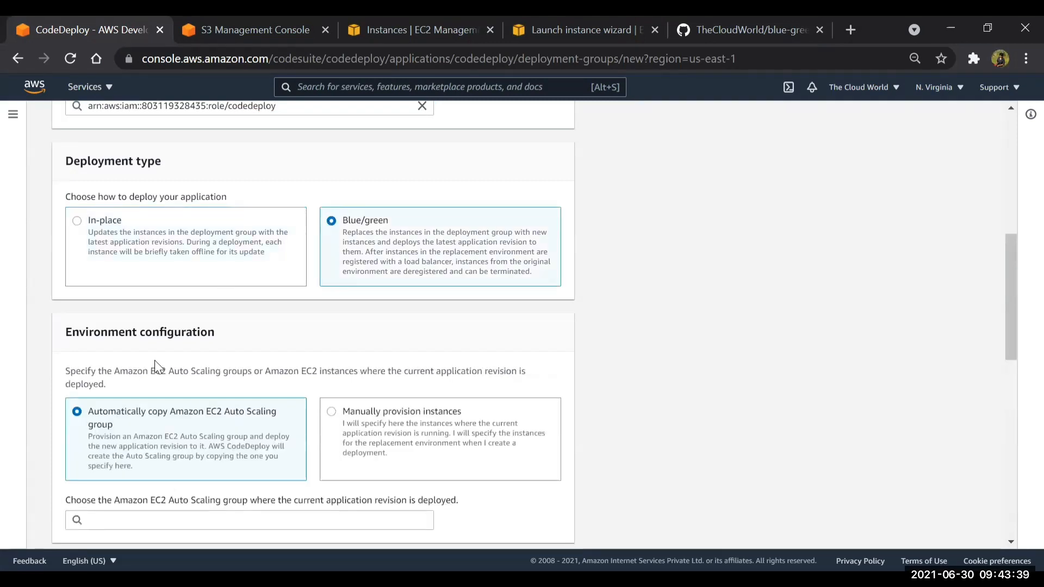
scroll(156, 366, "down", 3)
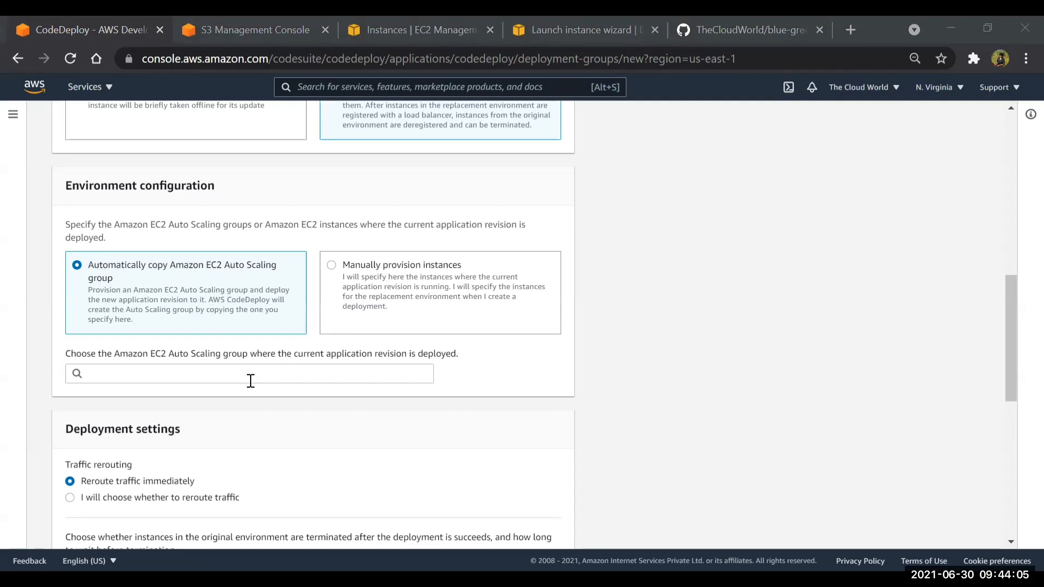
left_click(146, 370)
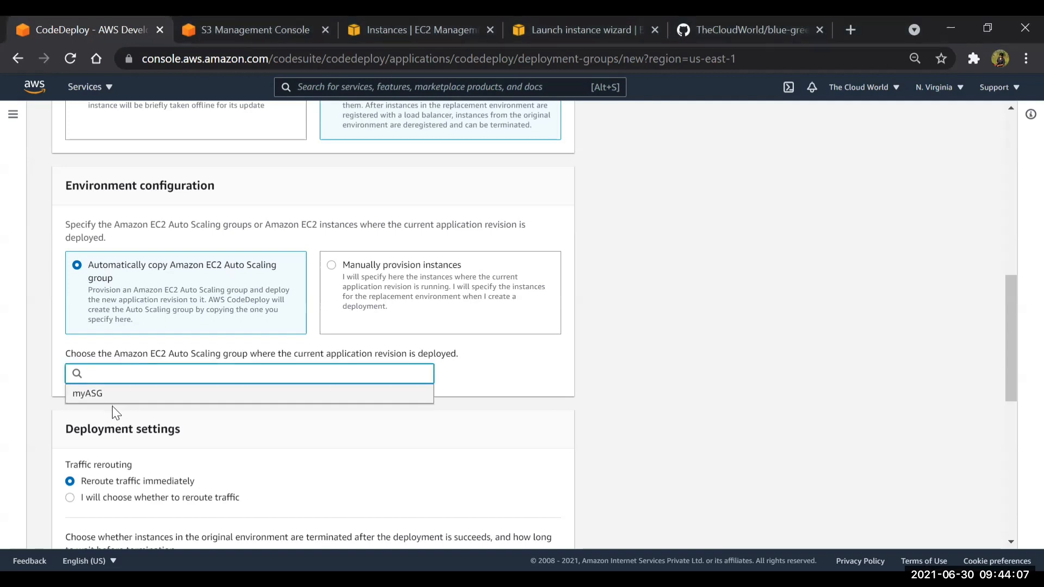
left_click(111, 397)
Choose manual control over traffic rerouting, with a wait time of 5 minutes
scroll(111, 400, "down", 4)
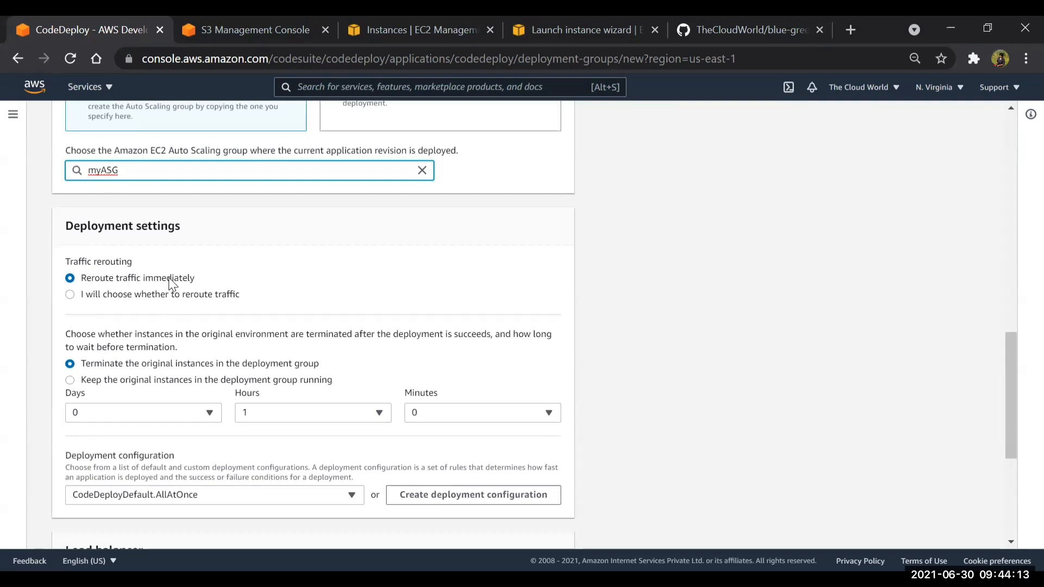
left_click(71, 295)
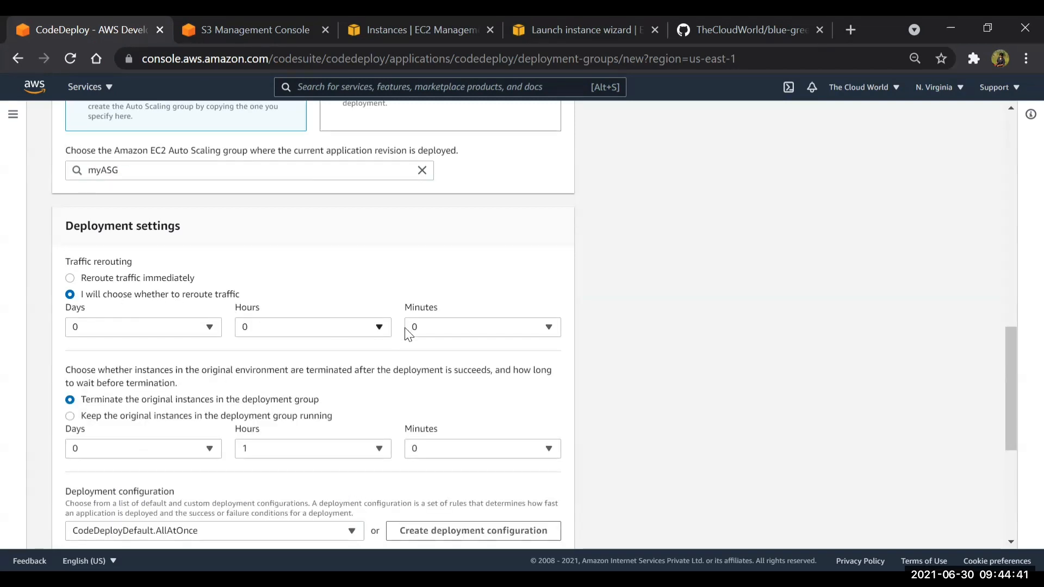
left_click(478, 328)
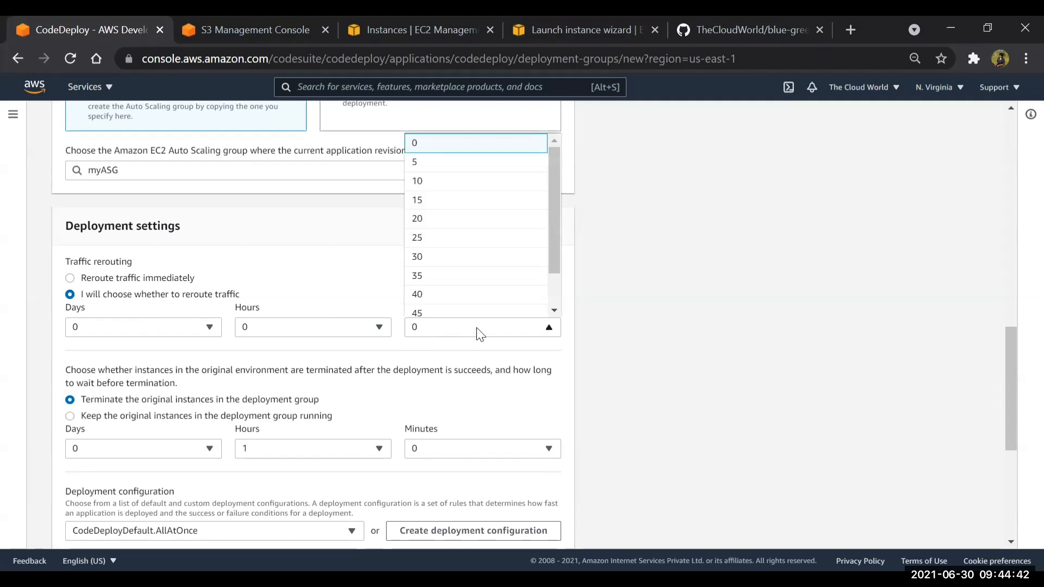
left_click(433, 164)
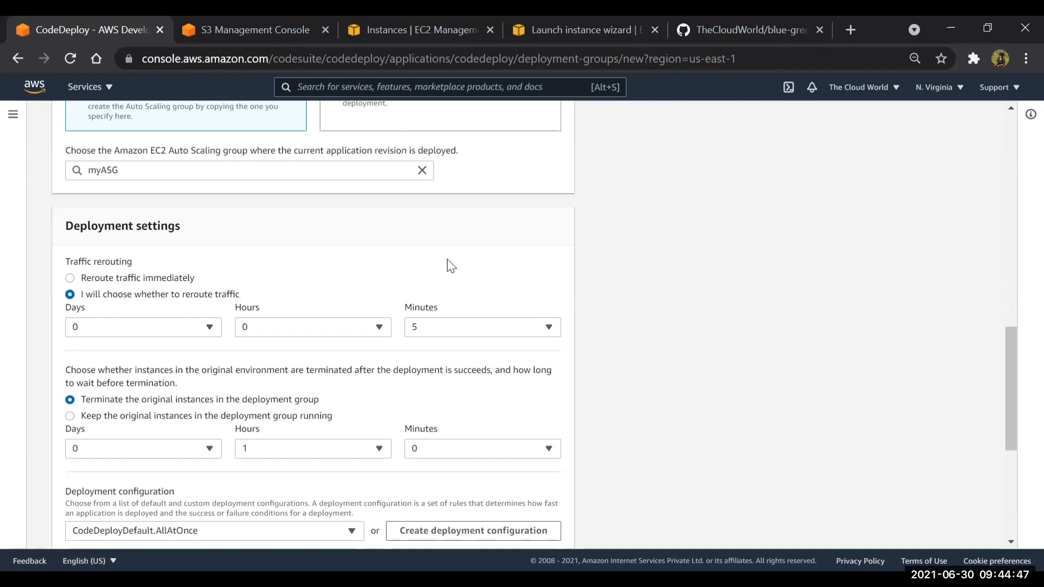
Have the original instances in the deployment group terminated 0 hours and 5 minutes after a successful deployment
scroll(450, 265, "down", 3)
scroll(449, 265, "up", 1)
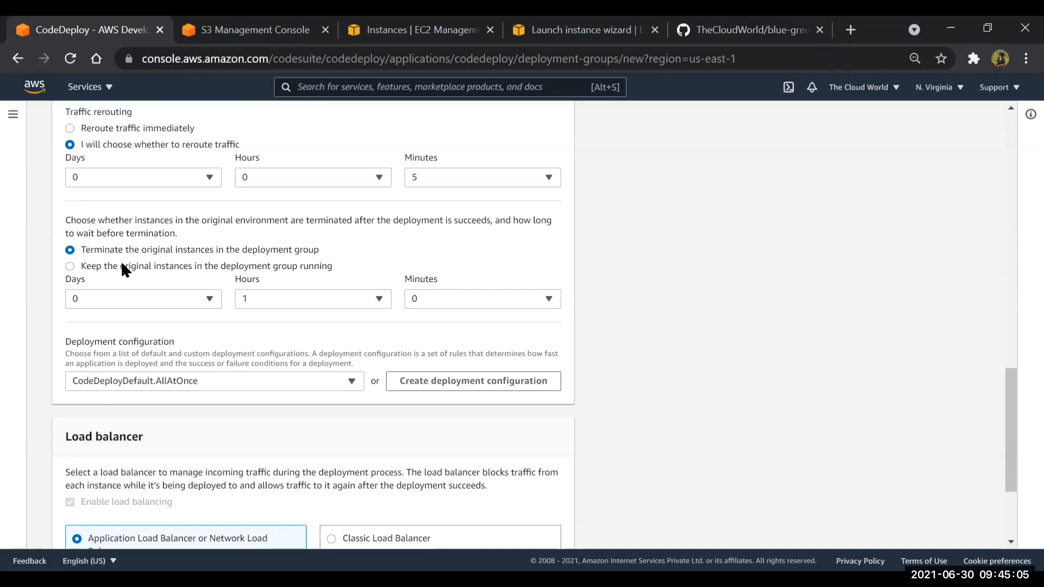
left_click(72, 267)
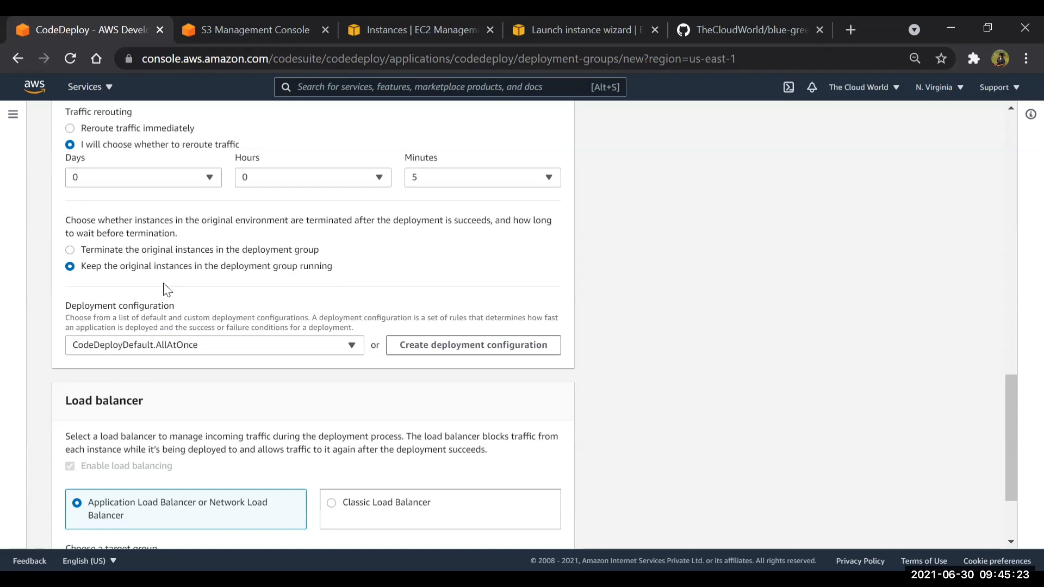
left_click(102, 251)
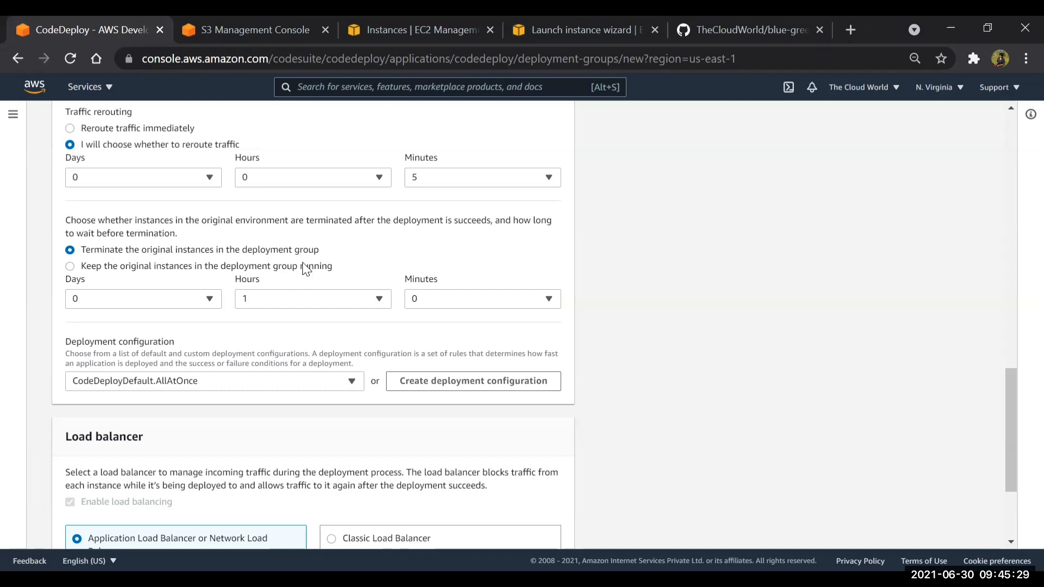
left_click(321, 299)
left_click(310, 321)
left_click(469, 299)
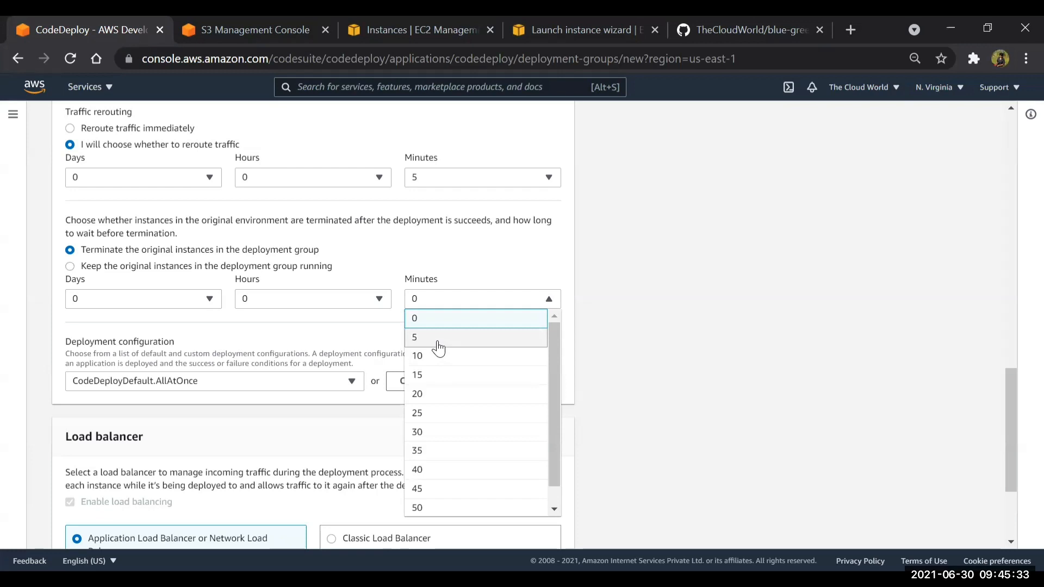
left_click(437, 341)
scroll(263, 308, "down", 2)
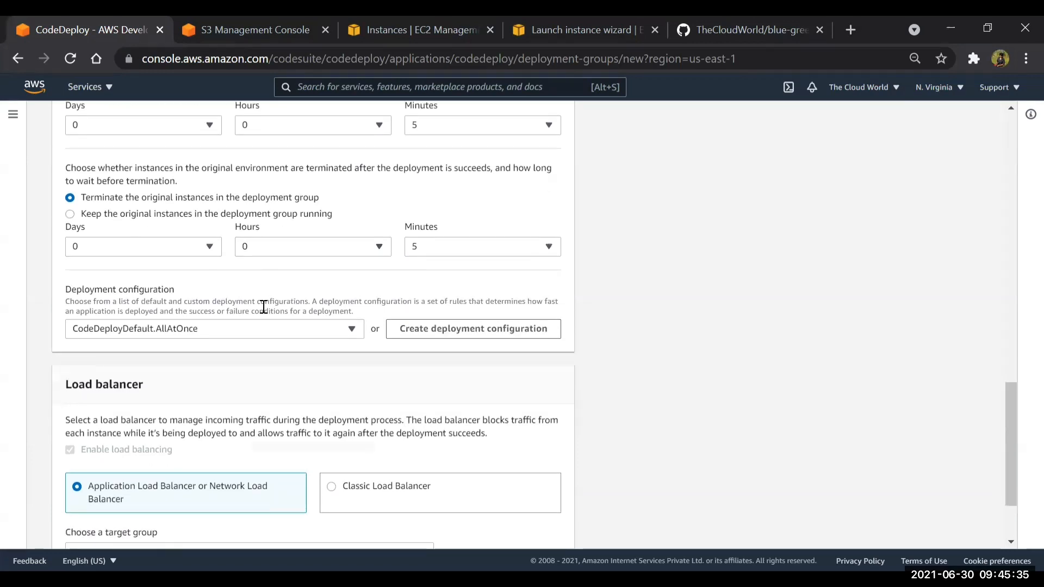
Set the deployment group's deployment configuration to CodeDeployDefault.AllAtOnce
scroll(263, 308, "down", 1)
left_click(128, 275)
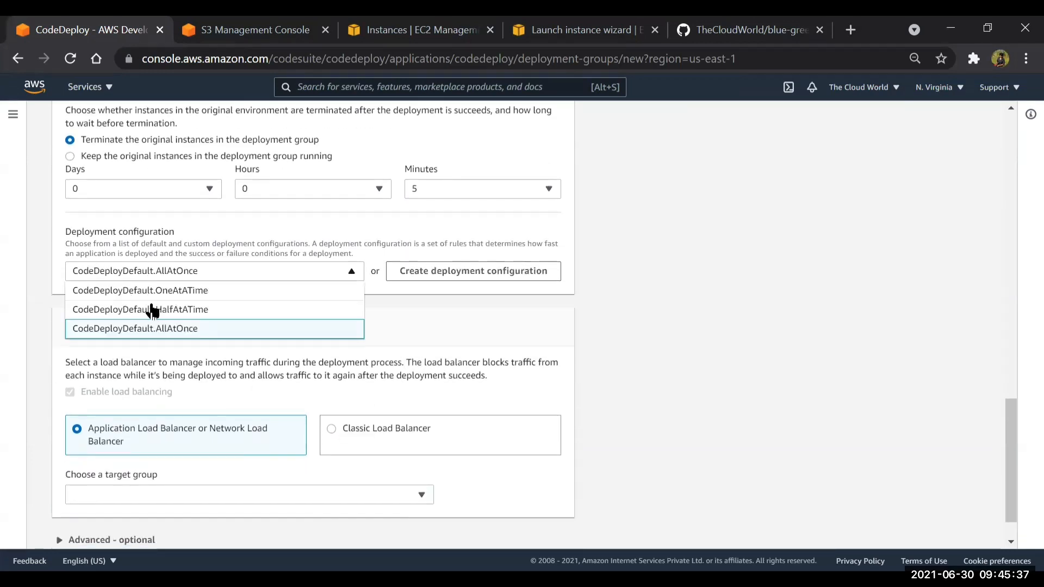
left_click(187, 328)
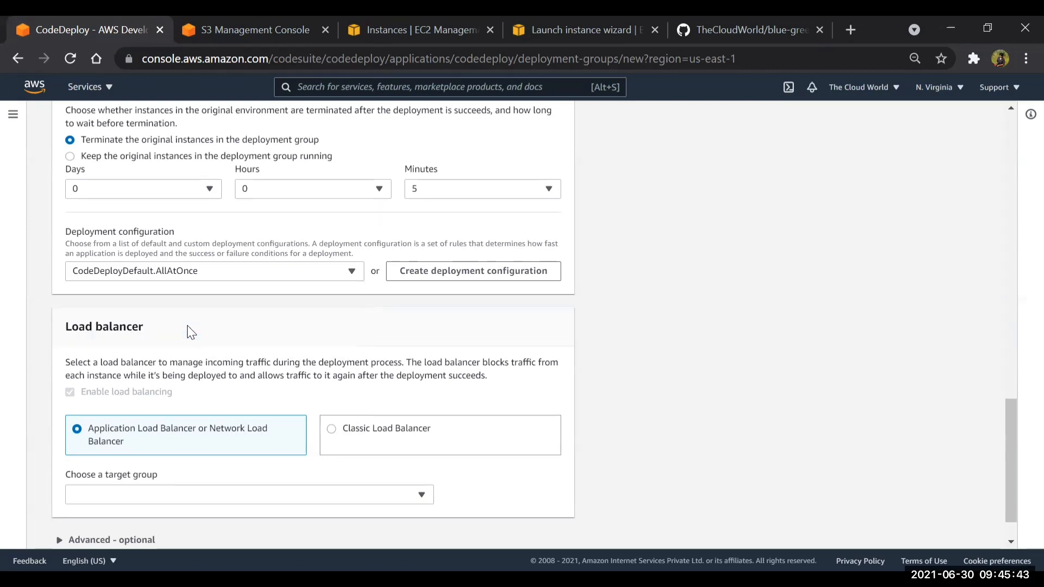
Choose a target group for the Application Load Balancer or Network Load Balancer option and create the deployment group with rollbacks disabled
scroll(187, 326, "down", 1)
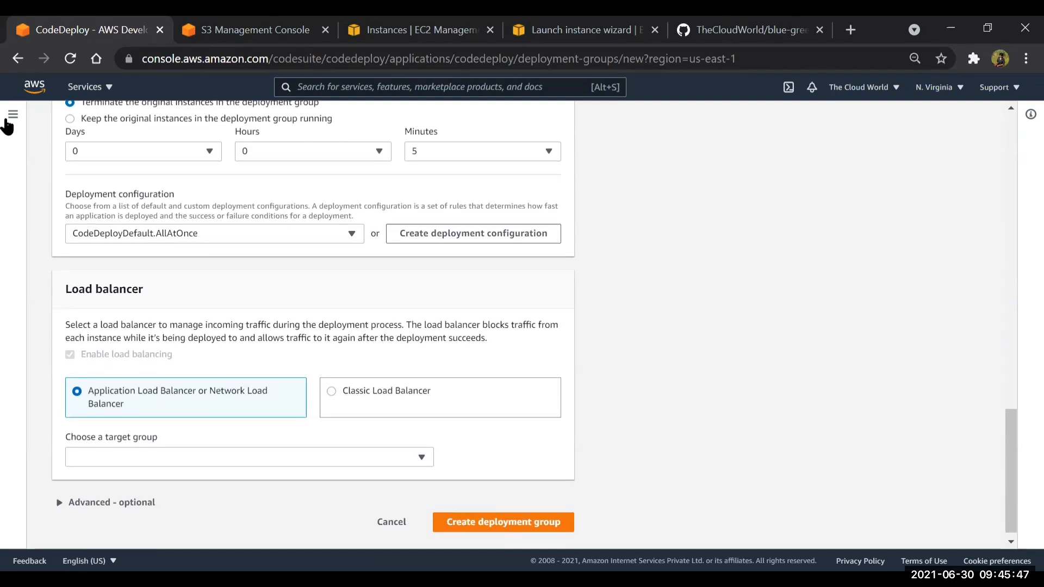
scroll(242, 326, "down", 1)
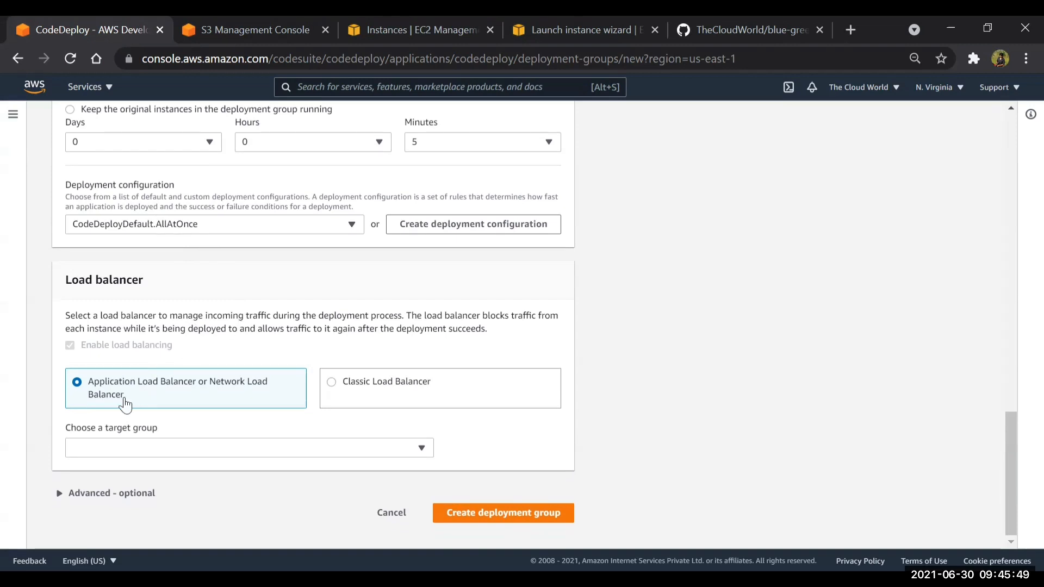
left_click(131, 448)
left_click(103, 490)
left_click(109, 494)
scroll(401, 287, "down", 6)
scroll(401, 288, "down", 5)
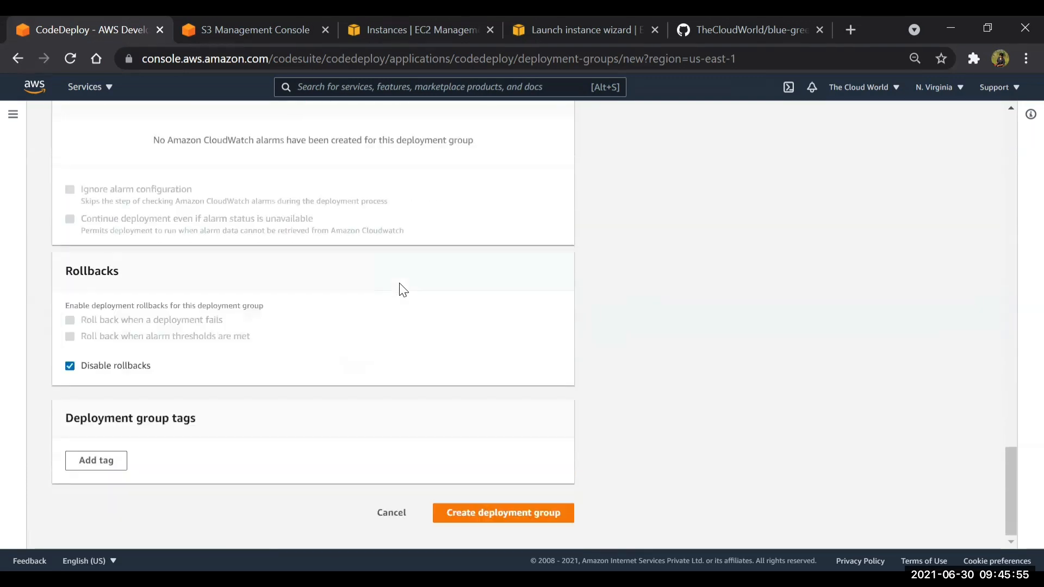
left_click(572, 505)
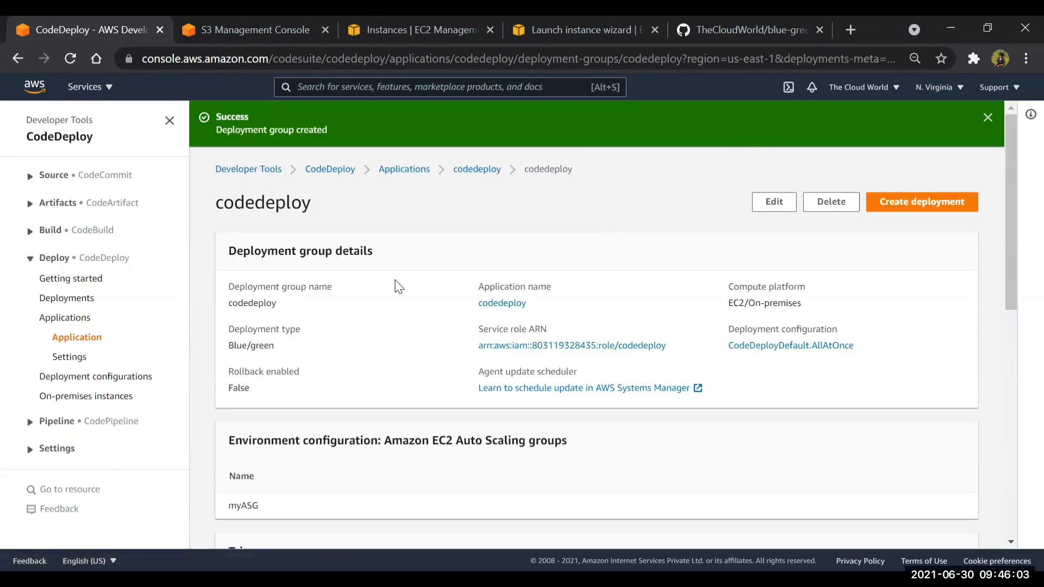
Open the codedeploy deployment group from the codedeploy application and review its details, triggers, alarms and deployment history
left_click(56, 321)
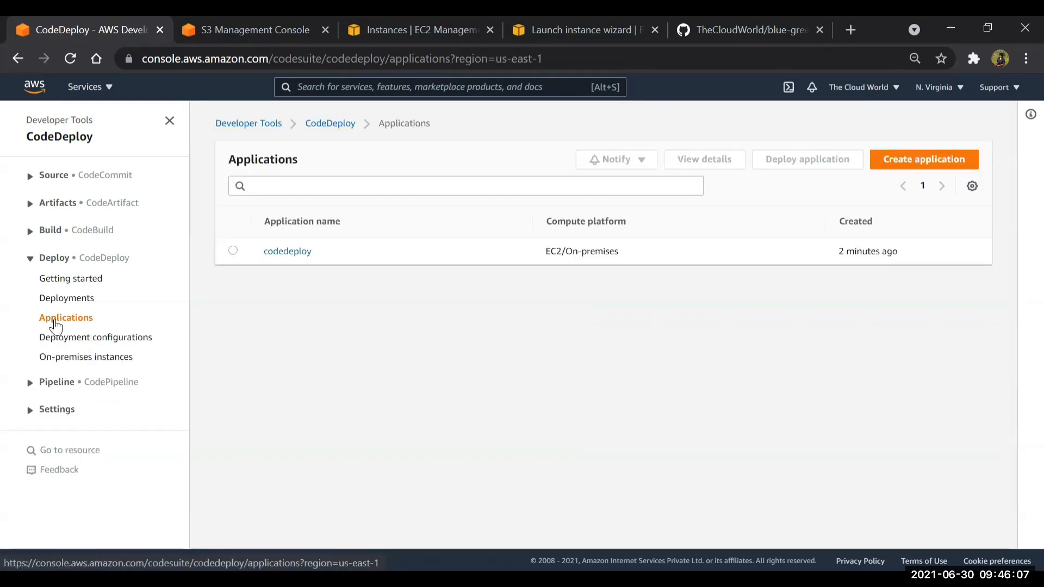
left_click(288, 252)
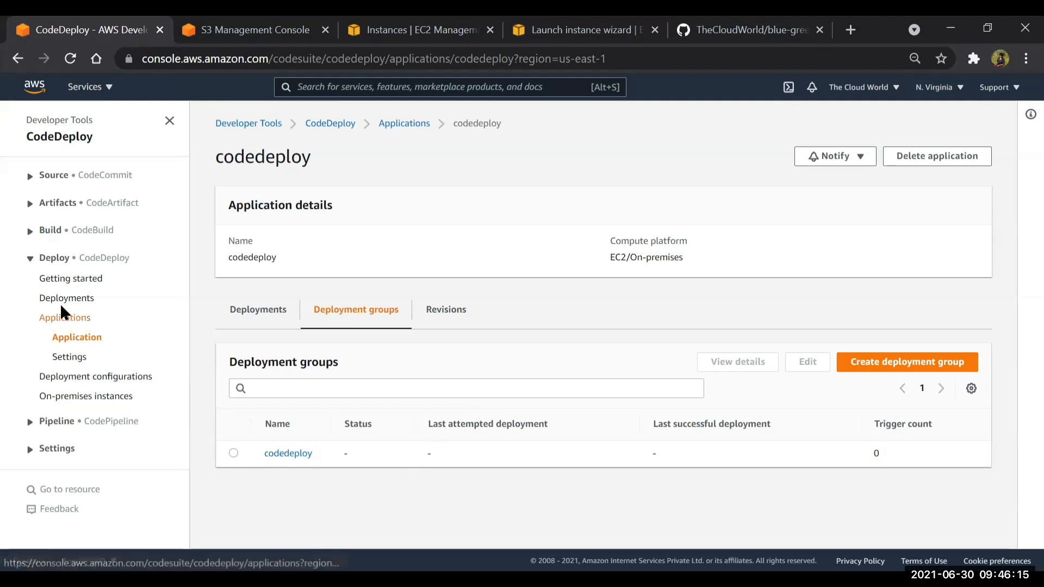
left_click(277, 453)
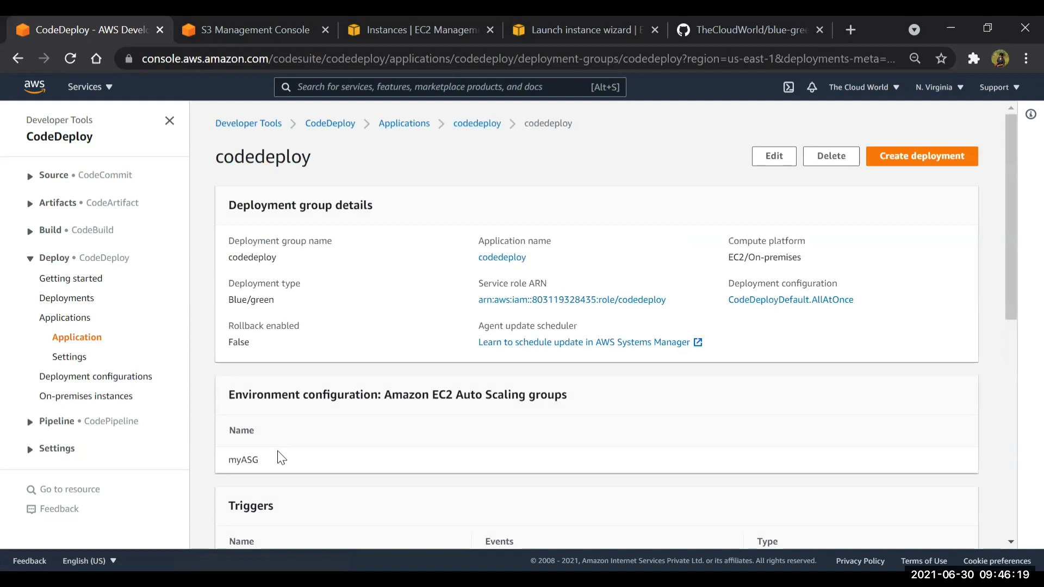
scroll(481, 375, "down", 8)
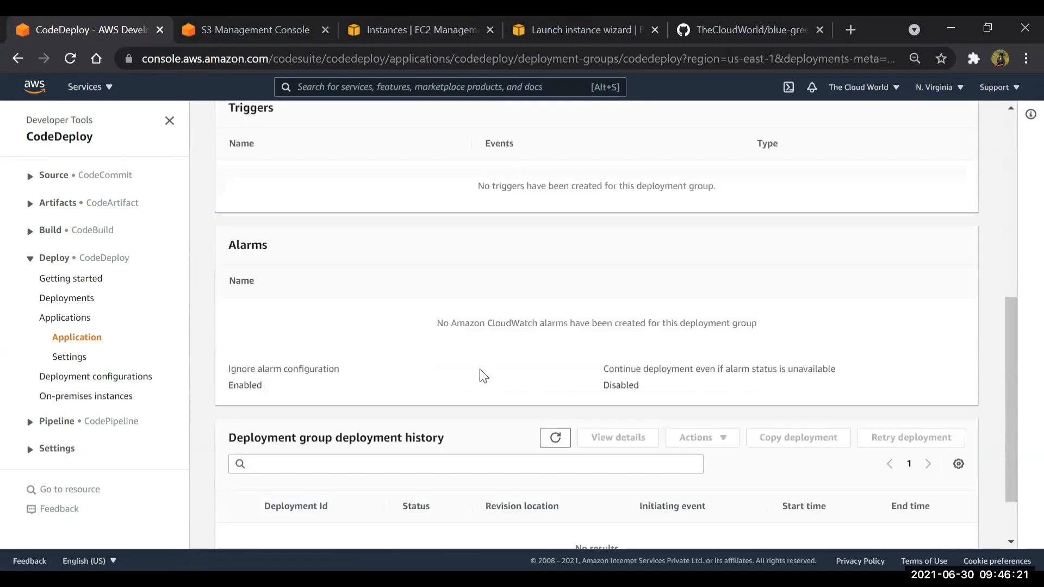
scroll(481, 374, "up", 8)
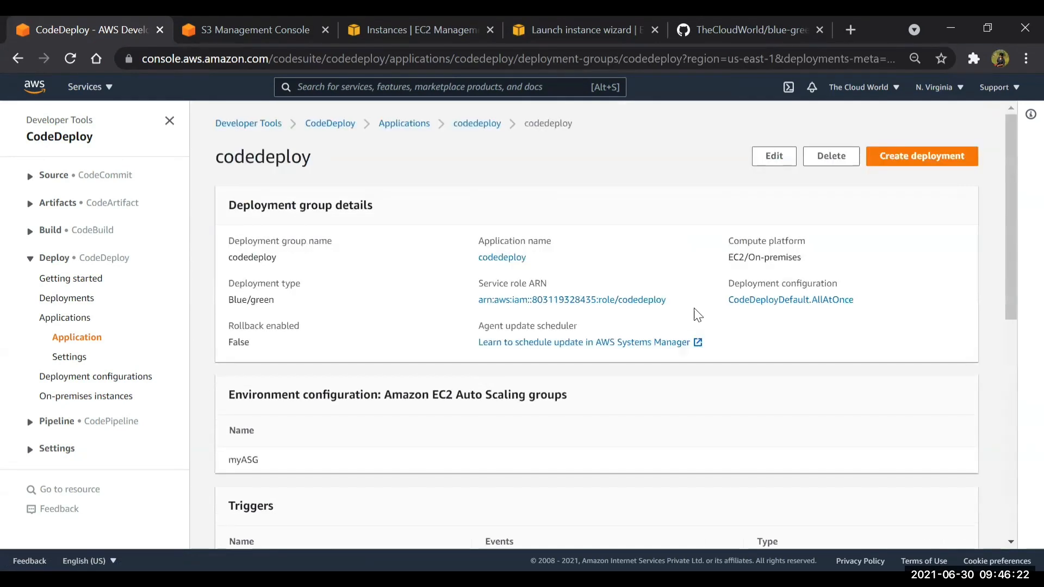
left_click(924, 156)
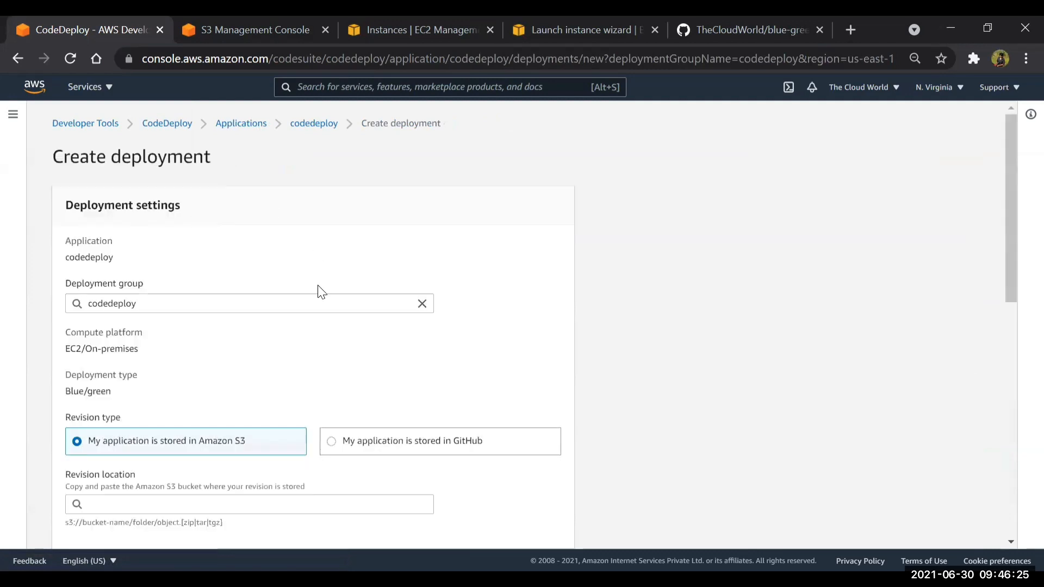
scroll(287, 306, "down", 10)
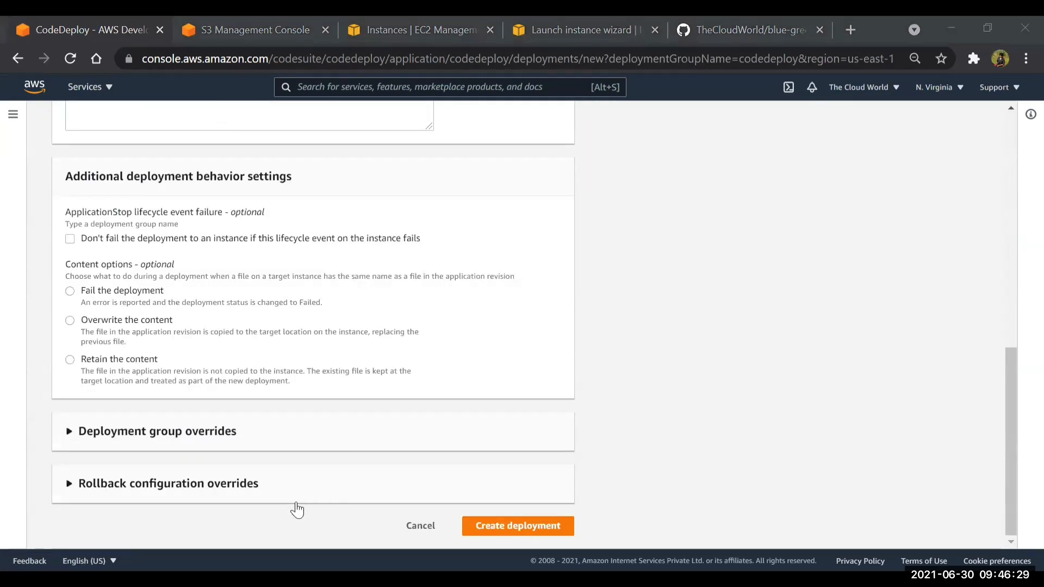
left_click(410, 533)
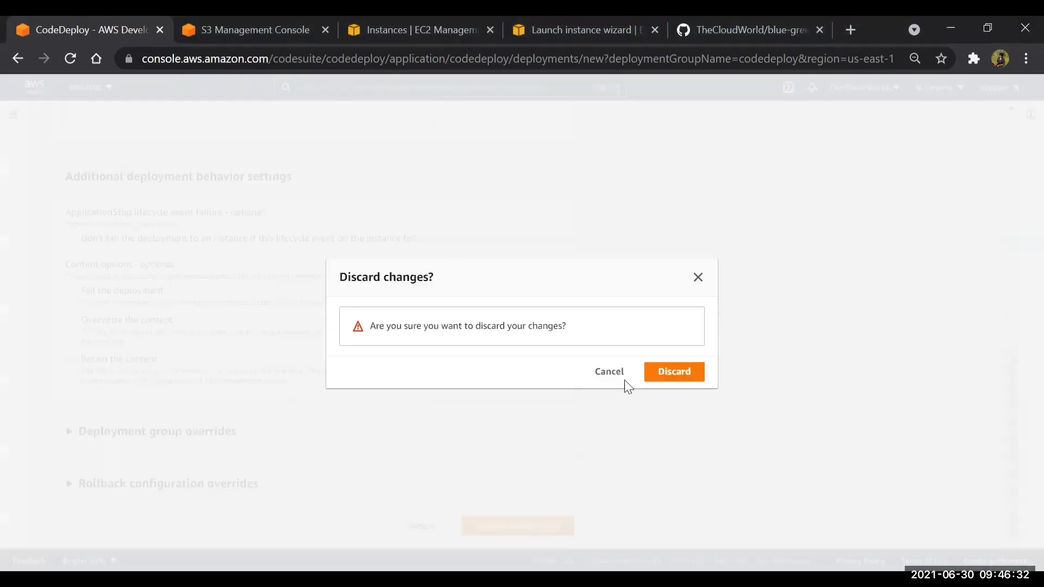
left_click(664, 381)
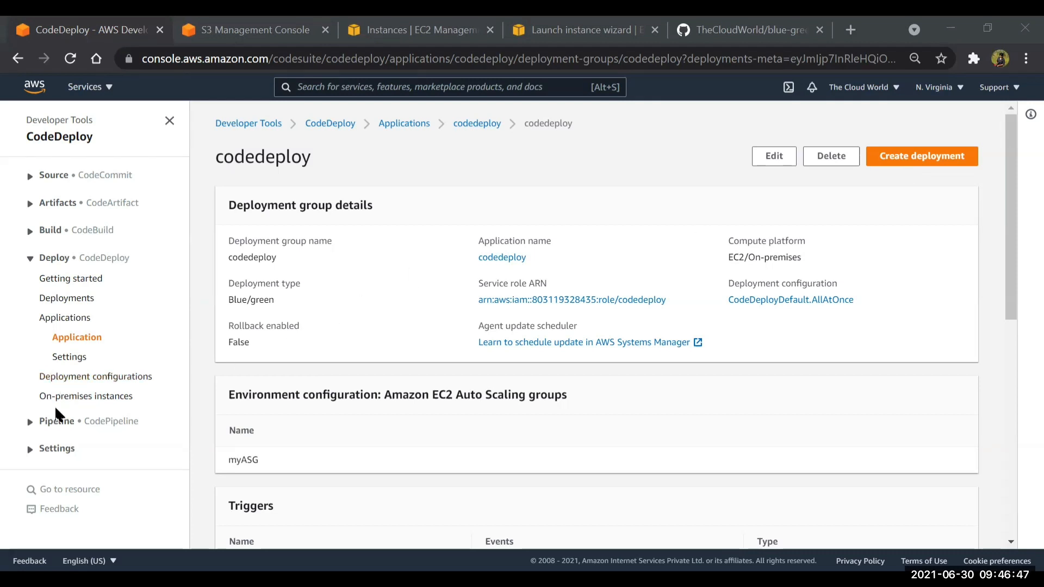
Start creating a new pipeline in CodePipeline and name it CodePipeline
left_click(53, 422)
left_click(60, 461)
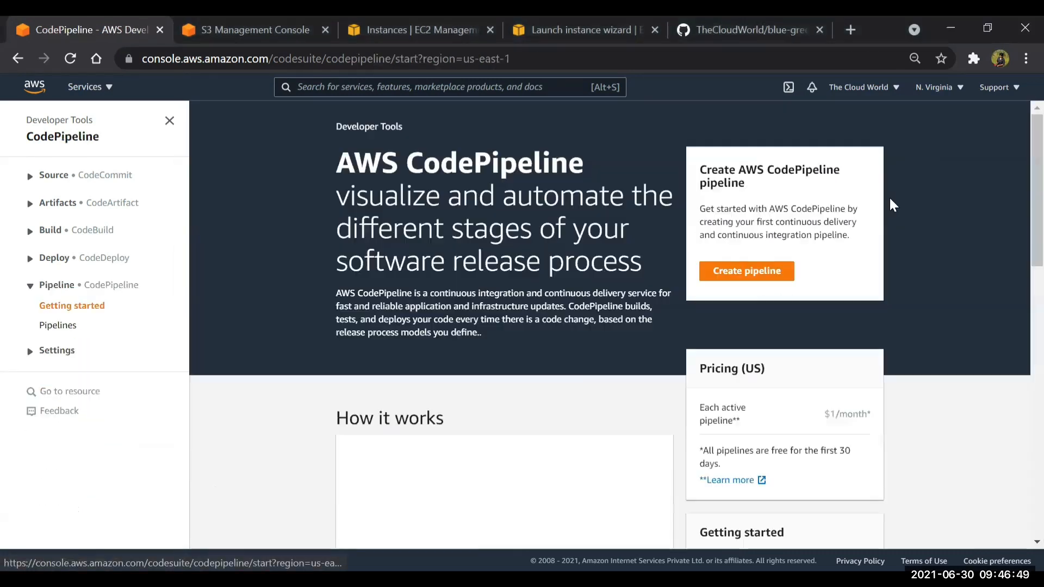
left_click(768, 273)
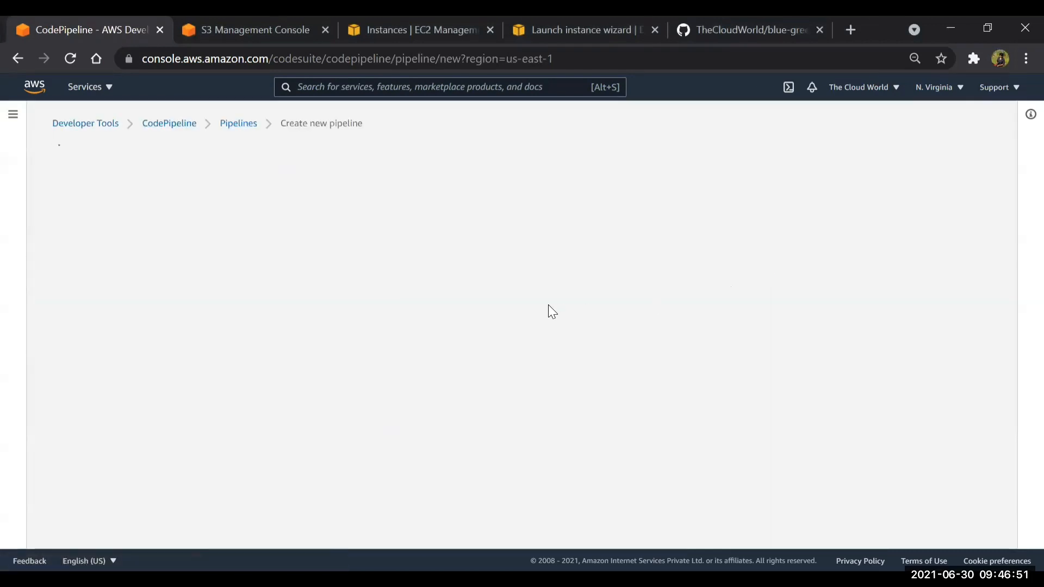
left_click(289, 267)
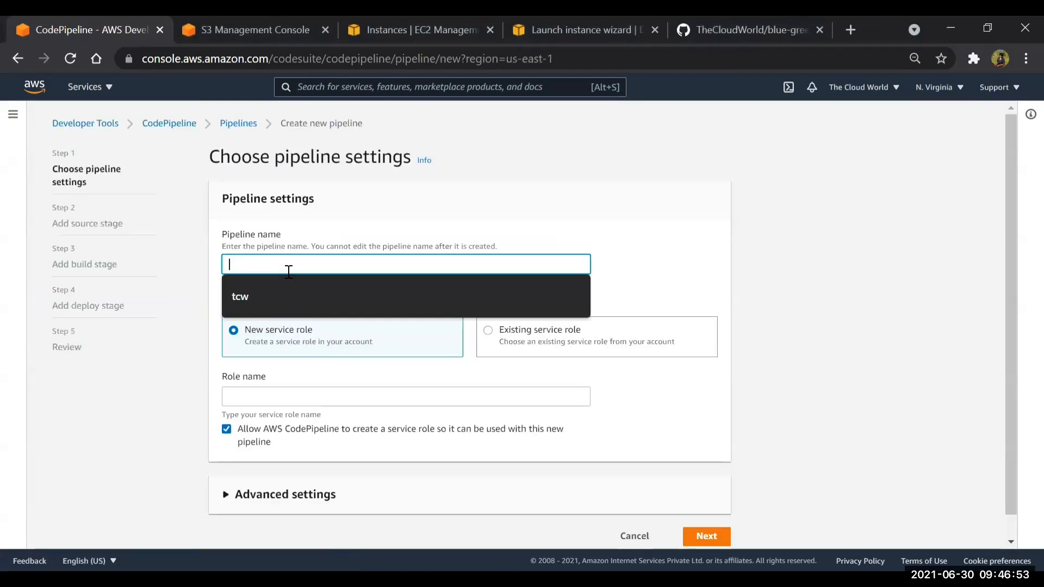
type("CodePipeline")
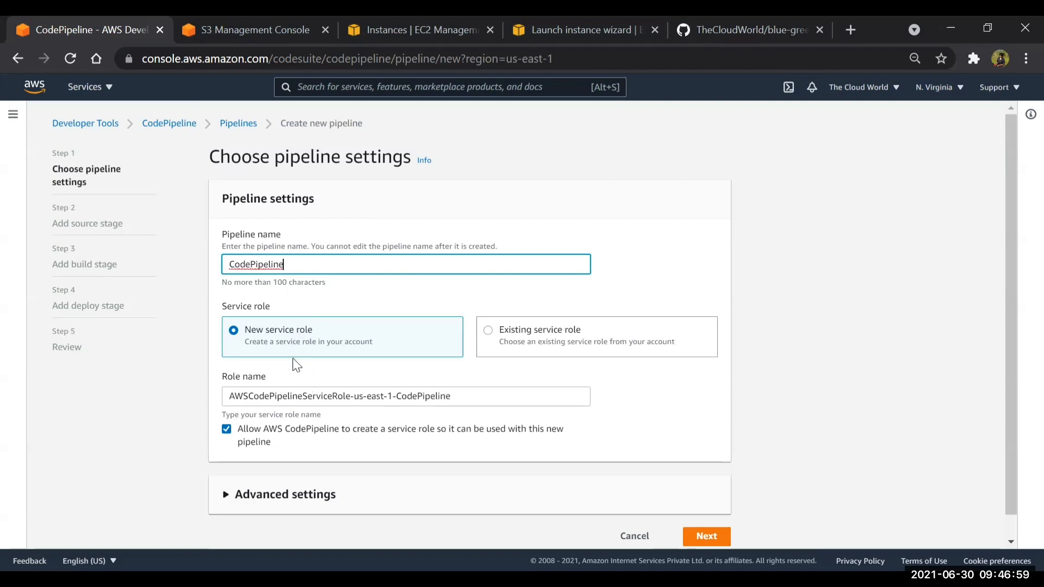
Set the pipeline's artifact store to a custom location, using the existing S3 bucket whose name ends in codepipeline-artifact
scroll(290, 358, "down", 1)
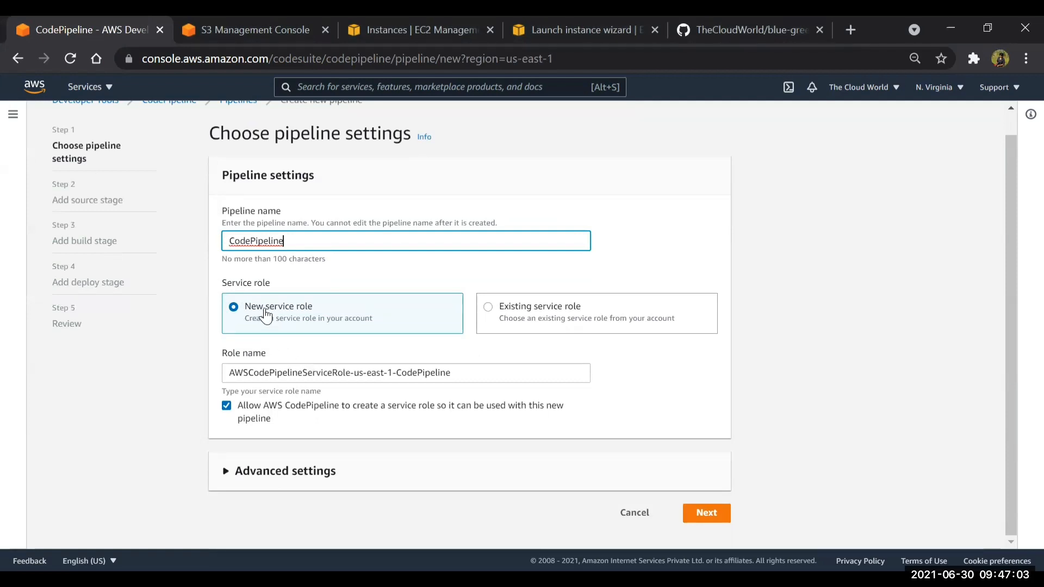
left_click(250, 480)
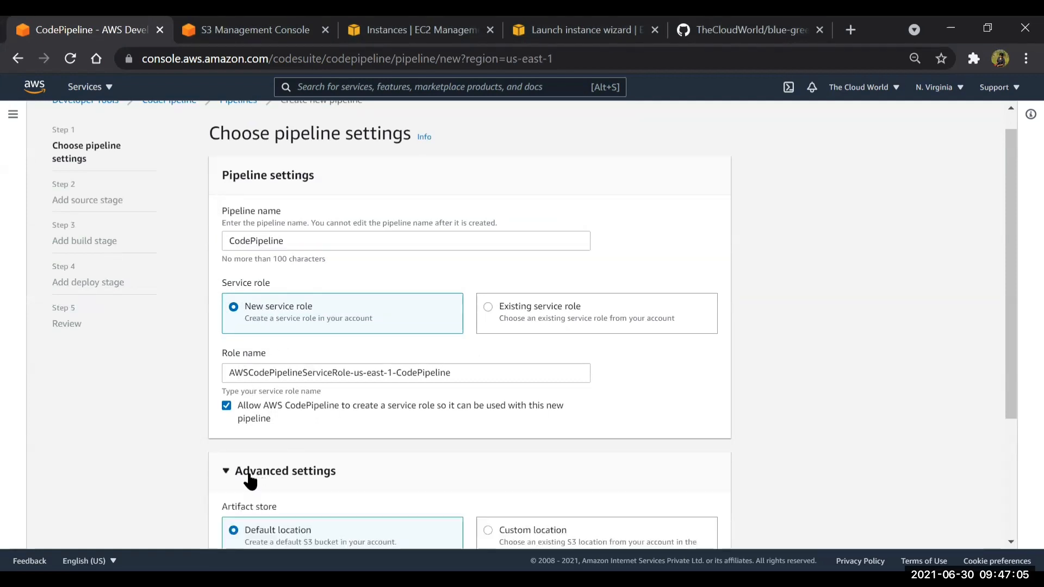
scroll(312, 455, "down", 3)
left_click(500, 366)
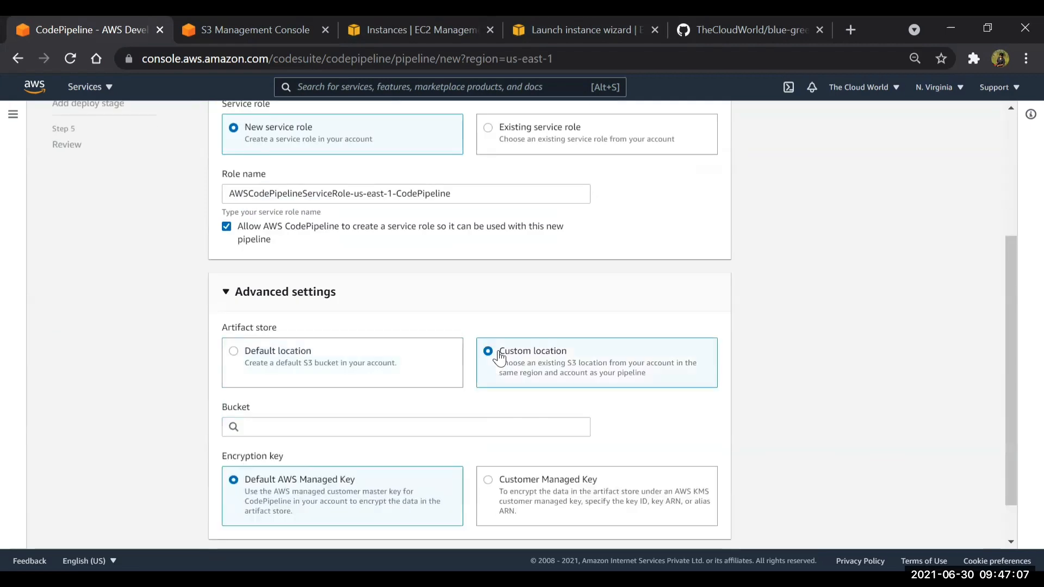
left_click(252, 428)
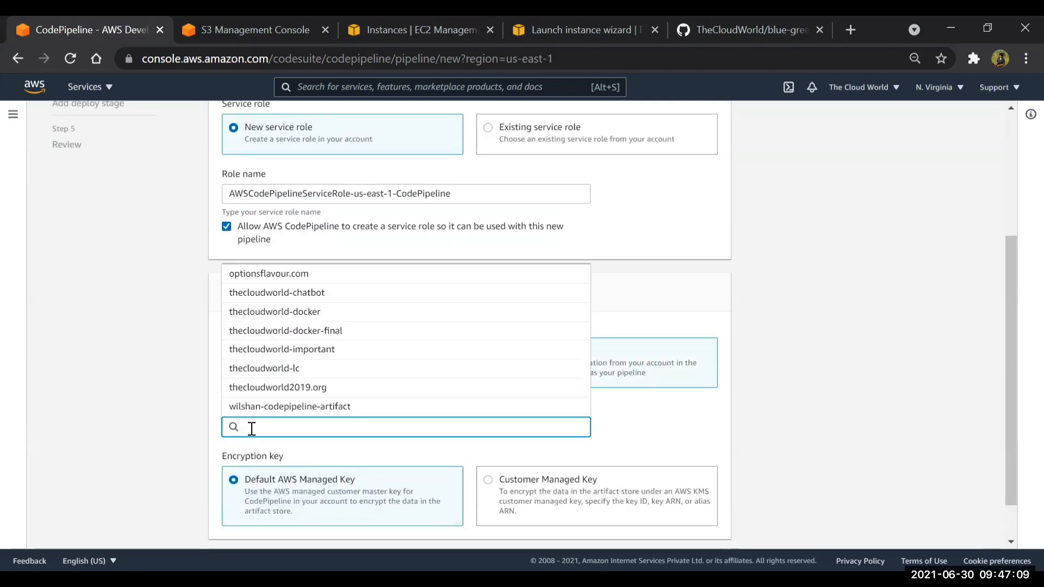
left_click(265, 407)
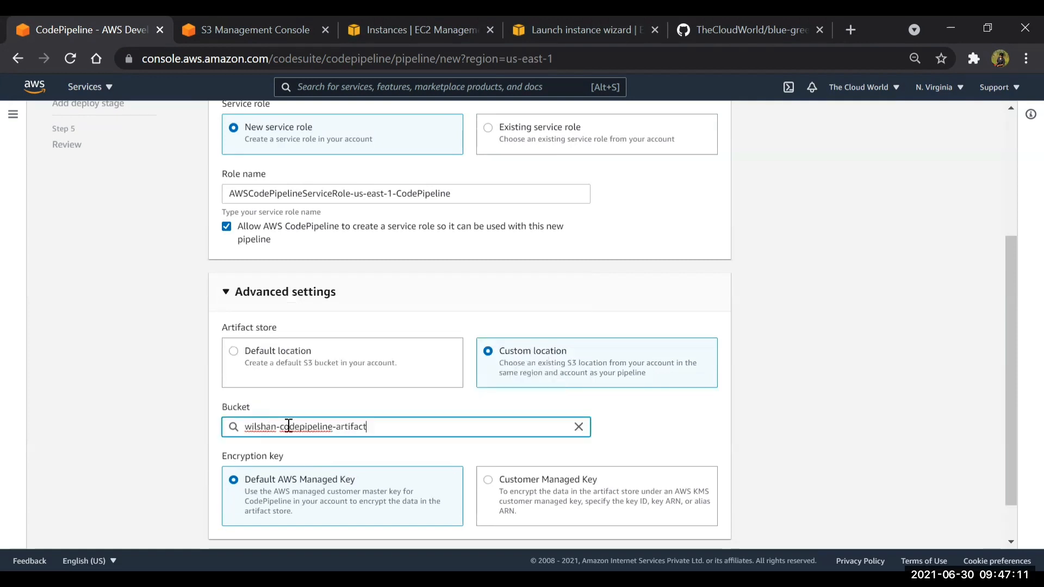
scroll(395, 419, "down", 2)
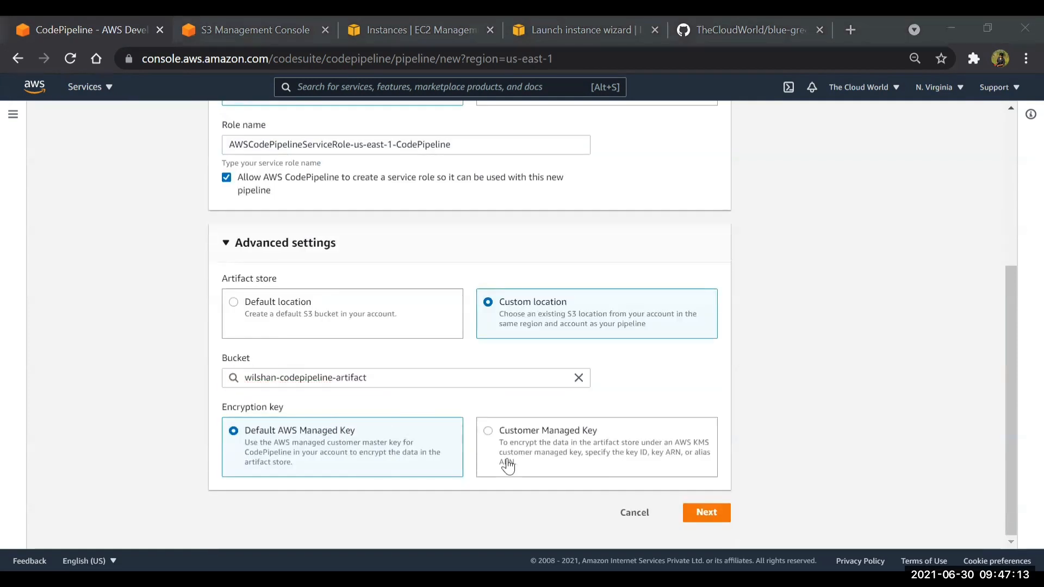
Proceed to the source stage and set the source provider to GitHub (Version 1)
left_click(705, 514)
left_click(378, 270)
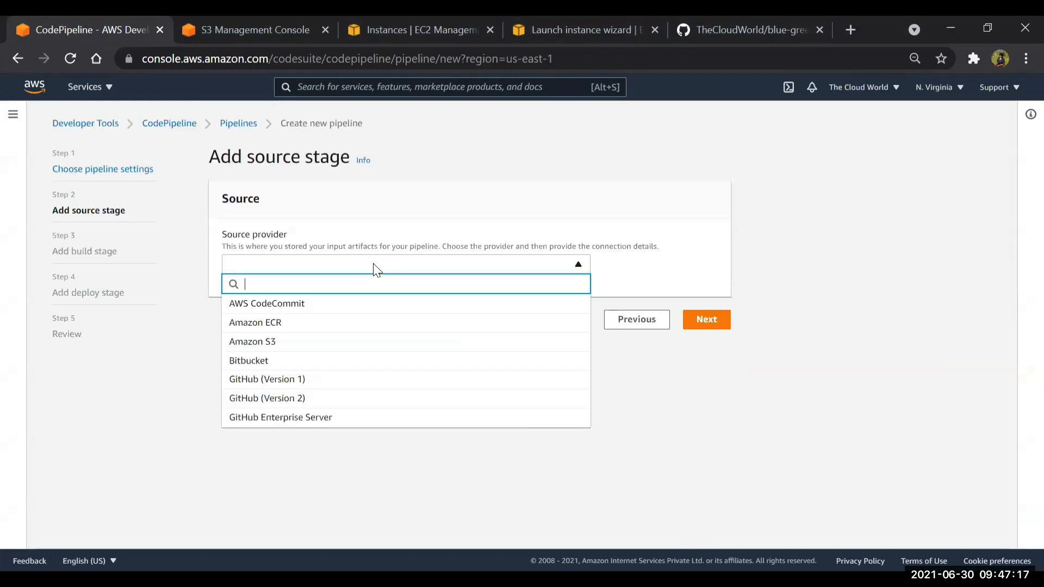
left_click(287, 381)
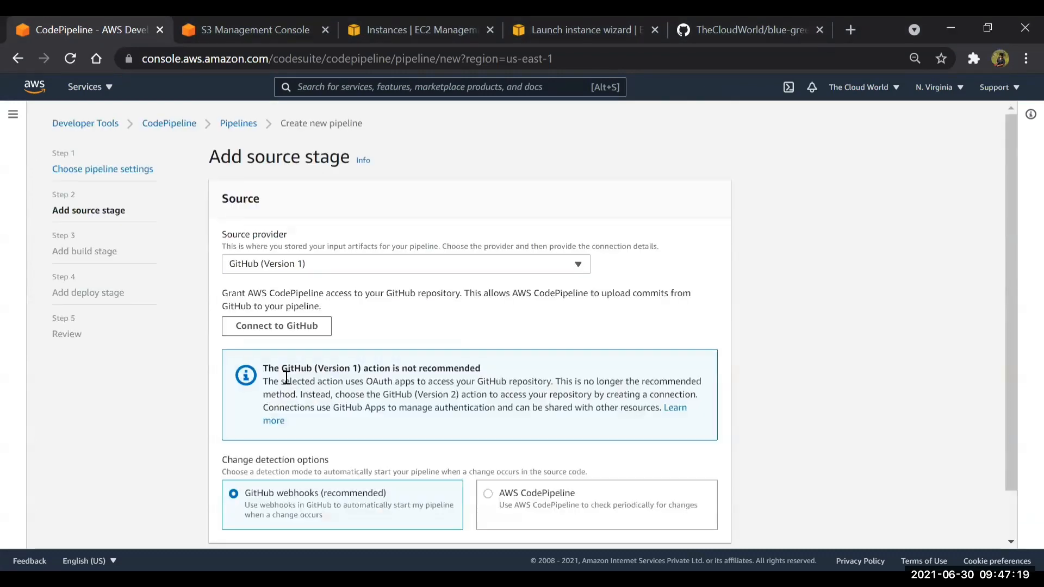
Review the files in the TheCloudWorld/blue-green repository on GitHub and glance at the open EC2 and S3 pages
left_click(785, 29)
scroll(499, 239, "up", 10)
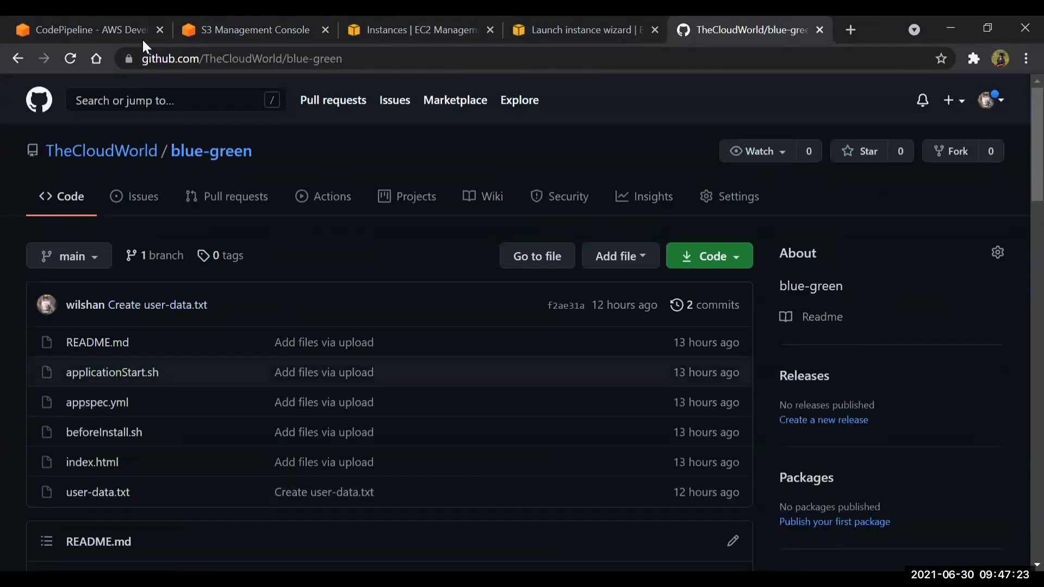
scroll(155, 390, "down", 4)
scroll(155, 390, "up", 4)
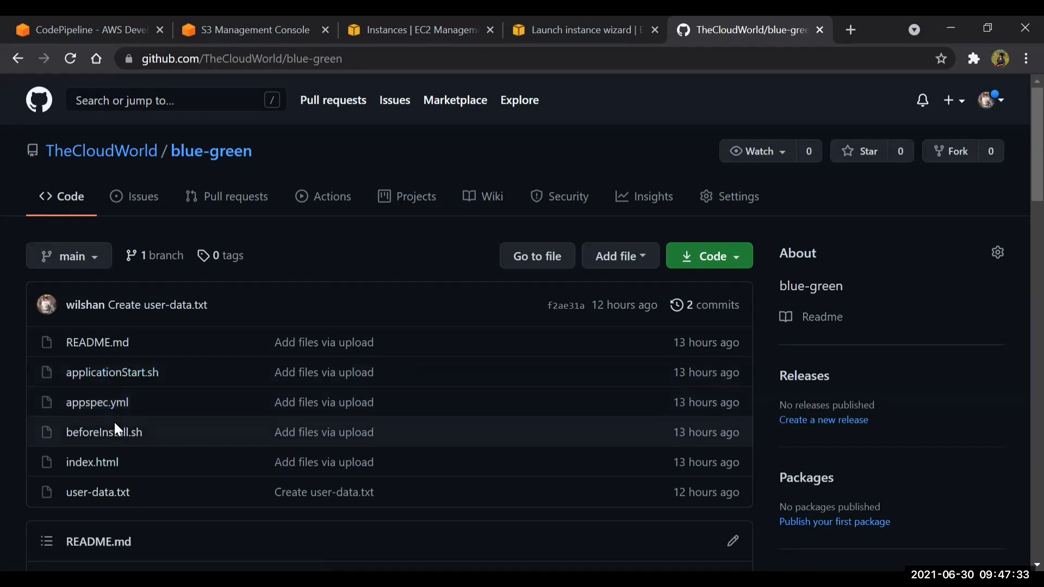
left_click(516, 31)
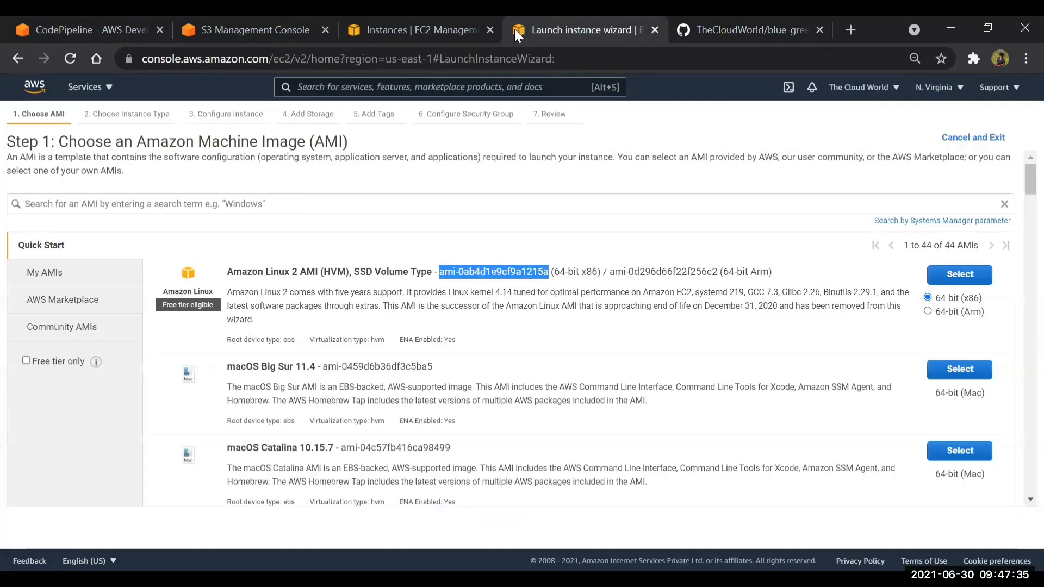
left_click(413, 29)
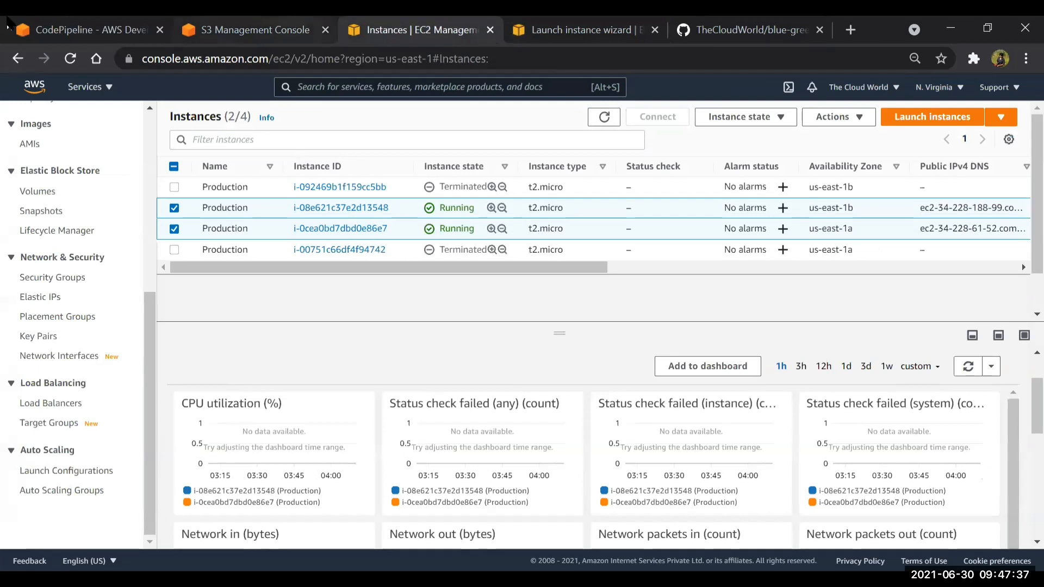
left_click(248, 30)
Return to the pipeline's source stage and connect CodePipeline to GitHub
left_click(92, 30)
scroll(317, 296, "down", 2)
left_click(294, 273)
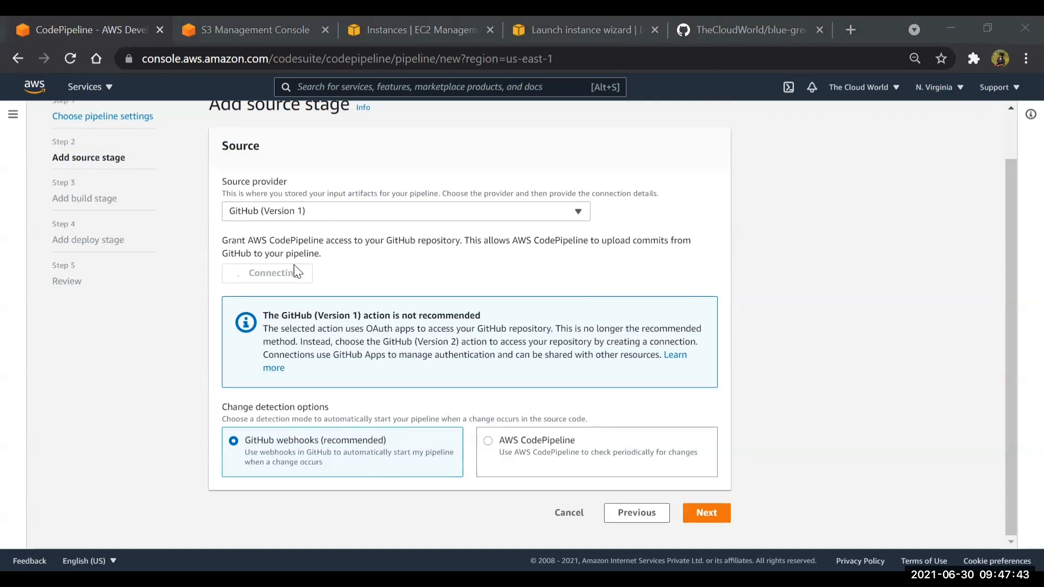
scroll(443, 361, "down", 3)
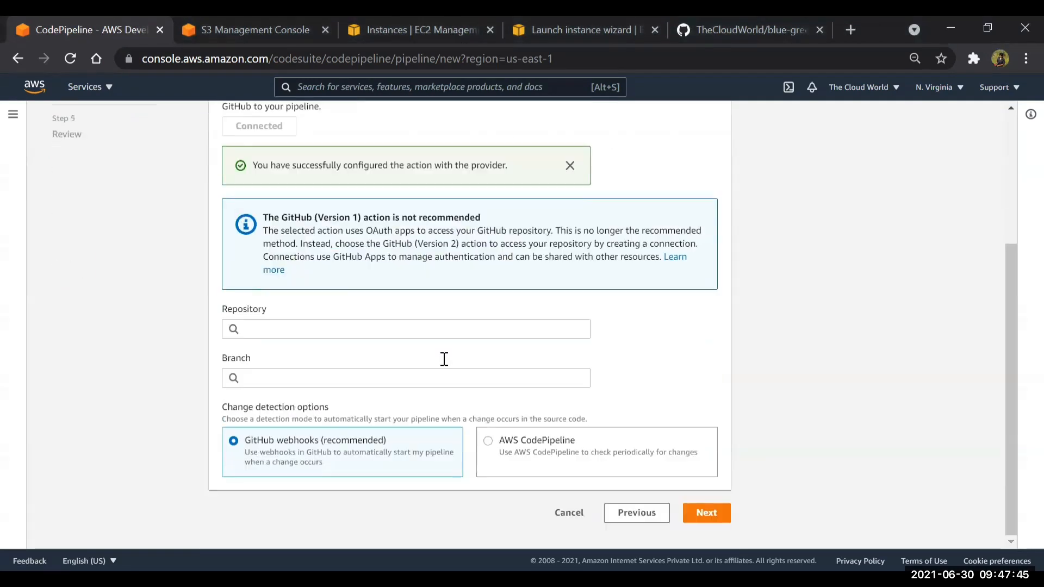
left_click(333, 338)
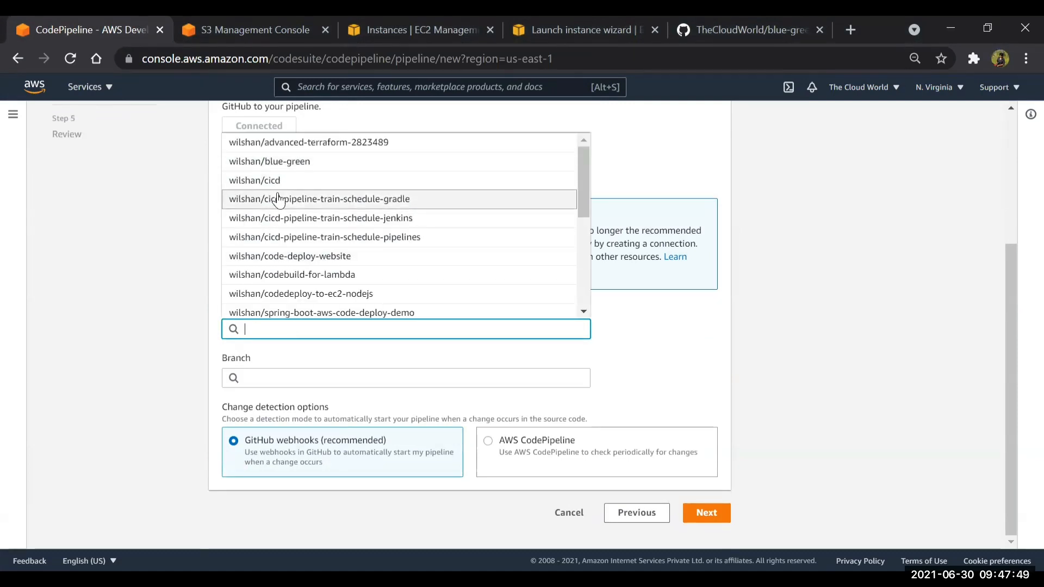
scroll(279, 201, "down", 4)
scroll(280, 200, "down", 1)
scroll(279, 200, "up", 5)
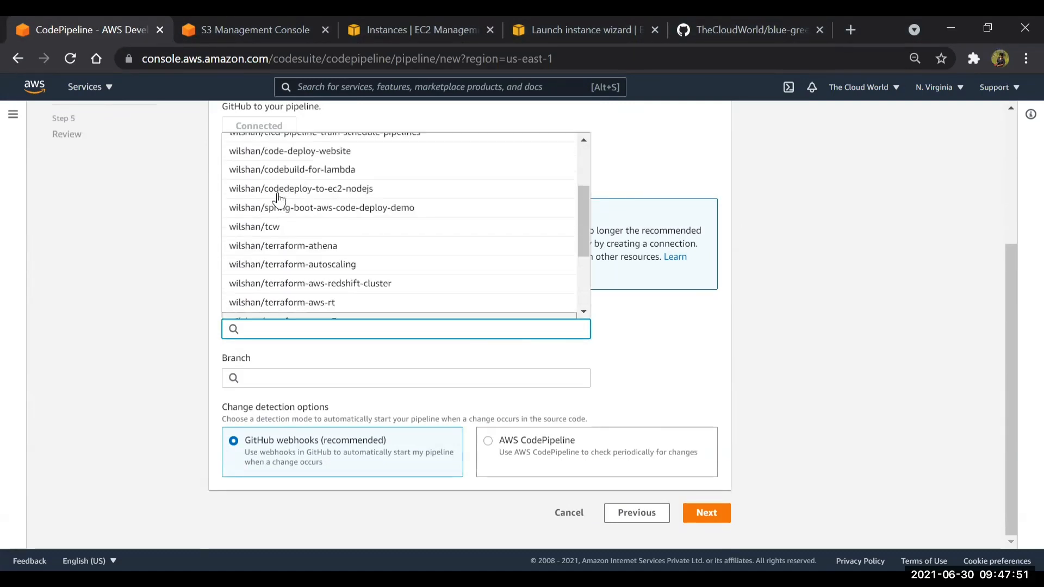
left_click(690, 338)
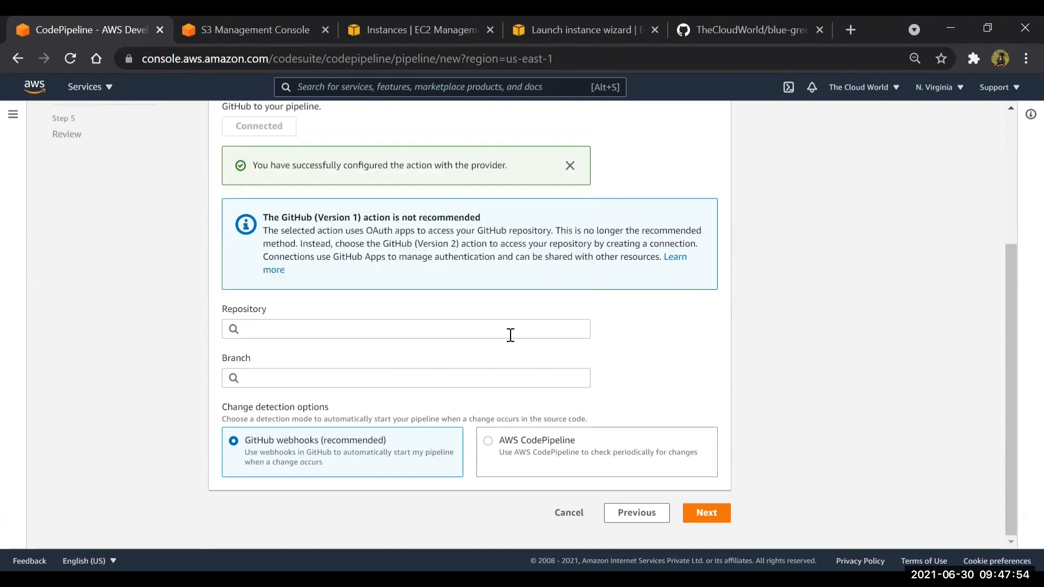
Select the account's blue-green repository and its main branch as the pipeline's GitHub source
left_click(358, 325)
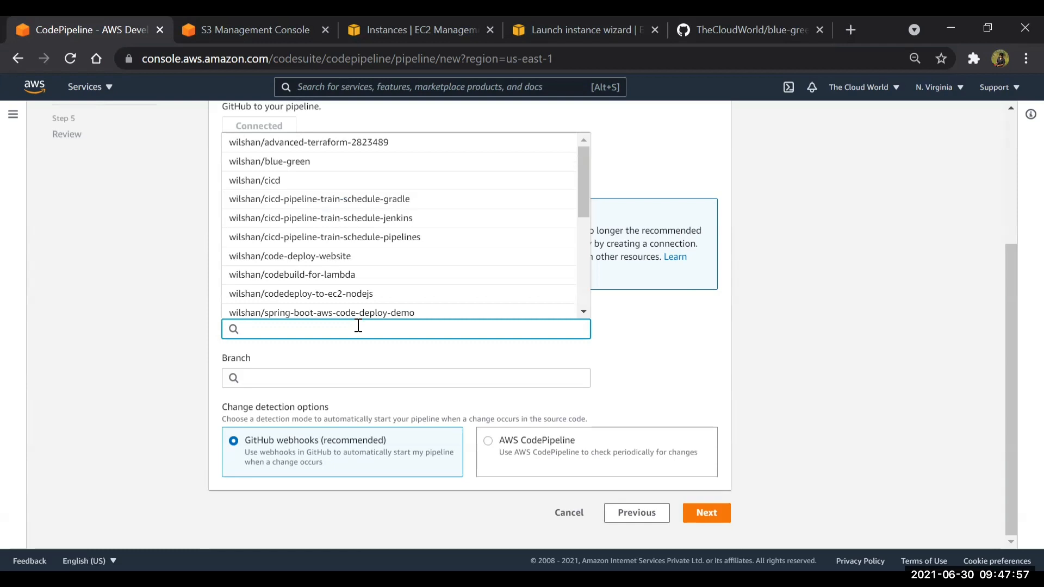
type("the")
key("BackSpace")
key("BackSpace")
key("BackSpace")
type("wil")
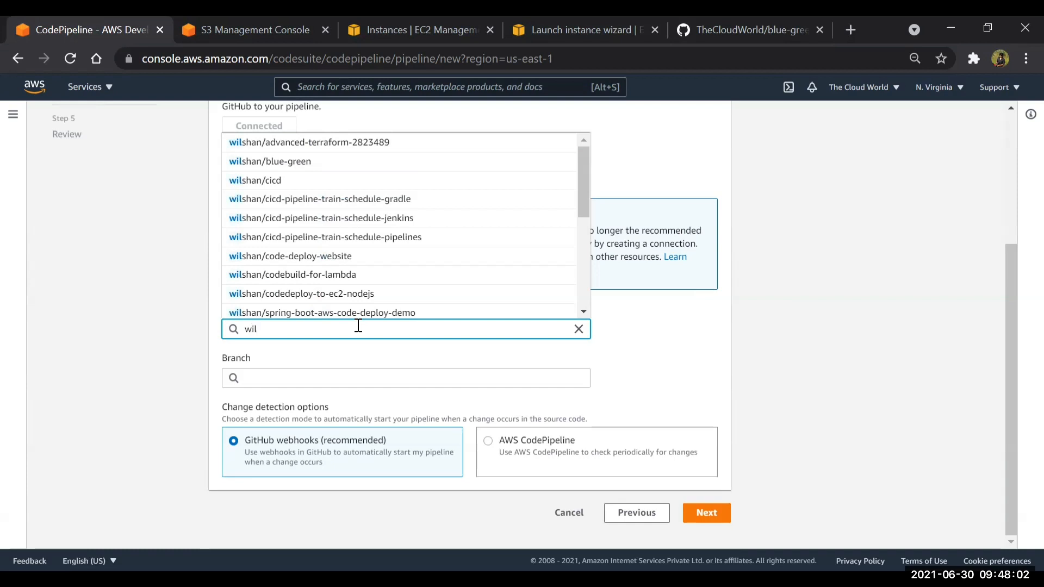
left_click(278, 161)
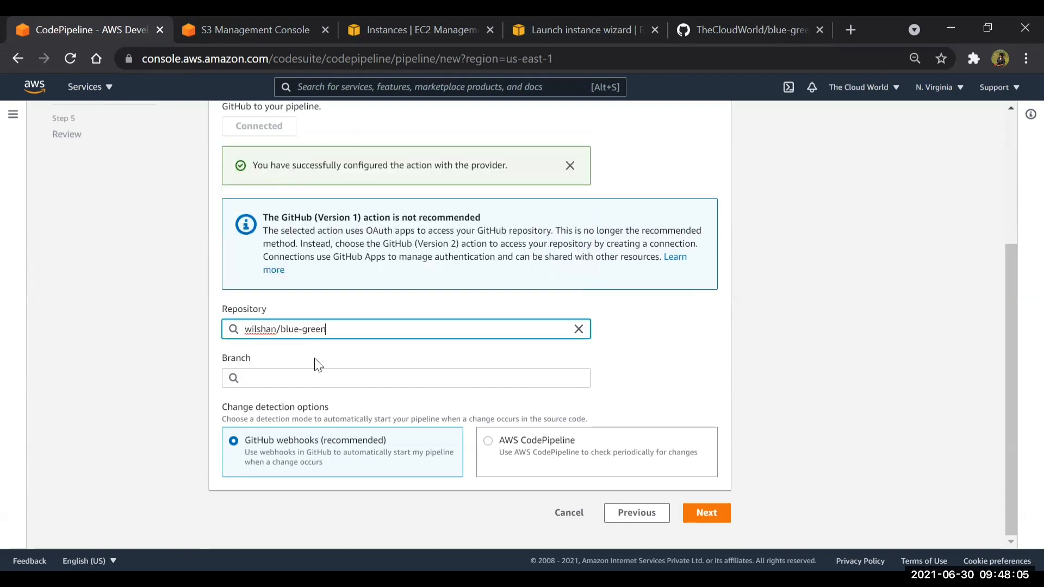
left_click(296, 376)
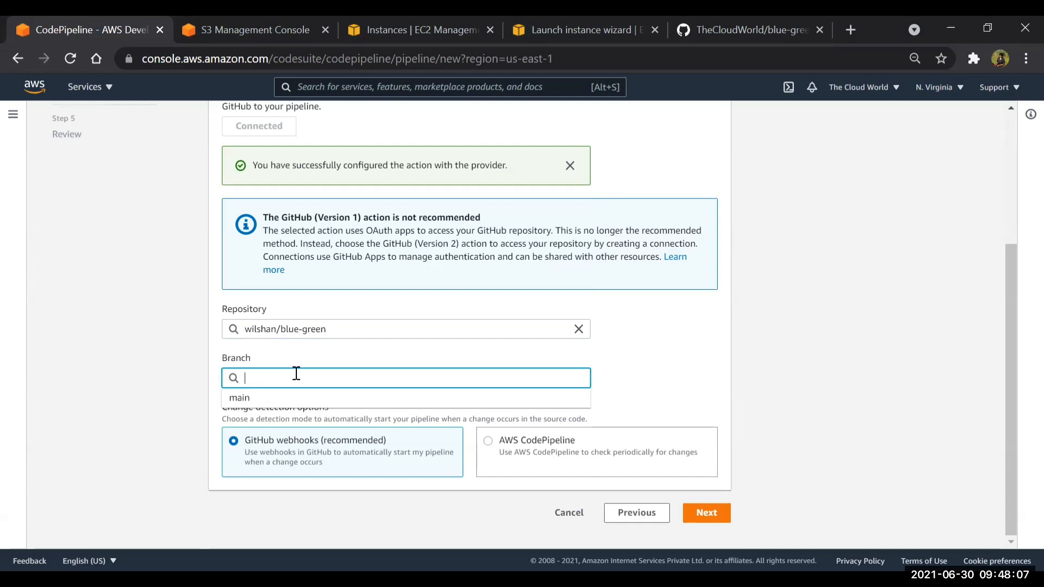
left_click(271, 404)
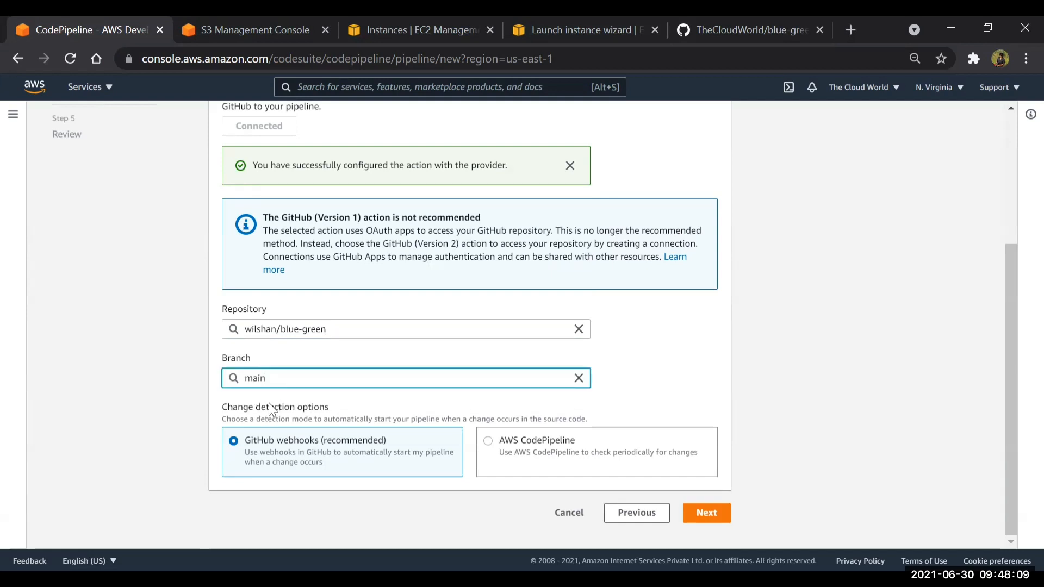
left_click(970, 489)
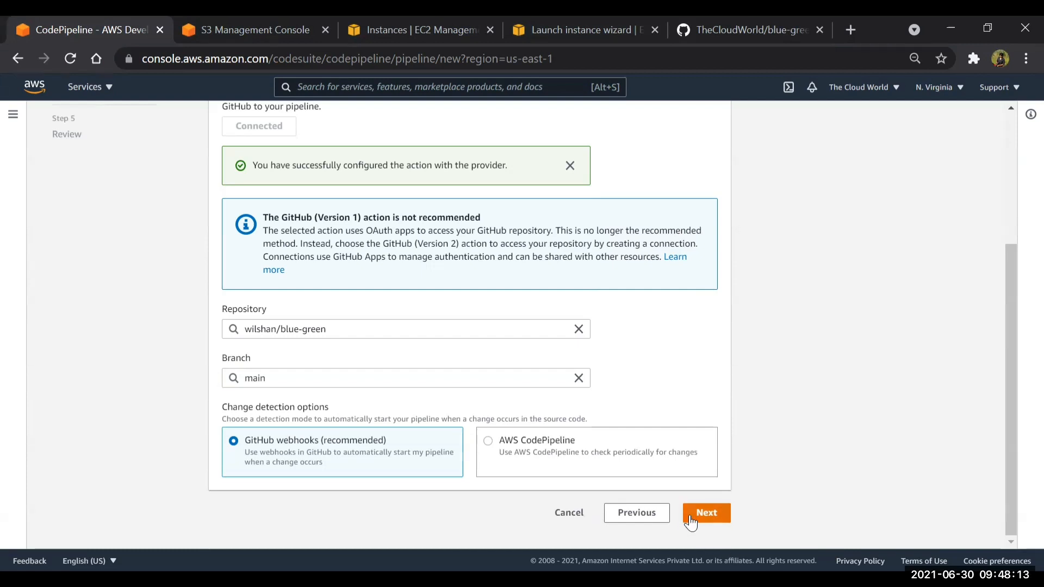
Proceed to the build stage and skip it, confirming that the pipeline will not include a build
left_click(706, 514)
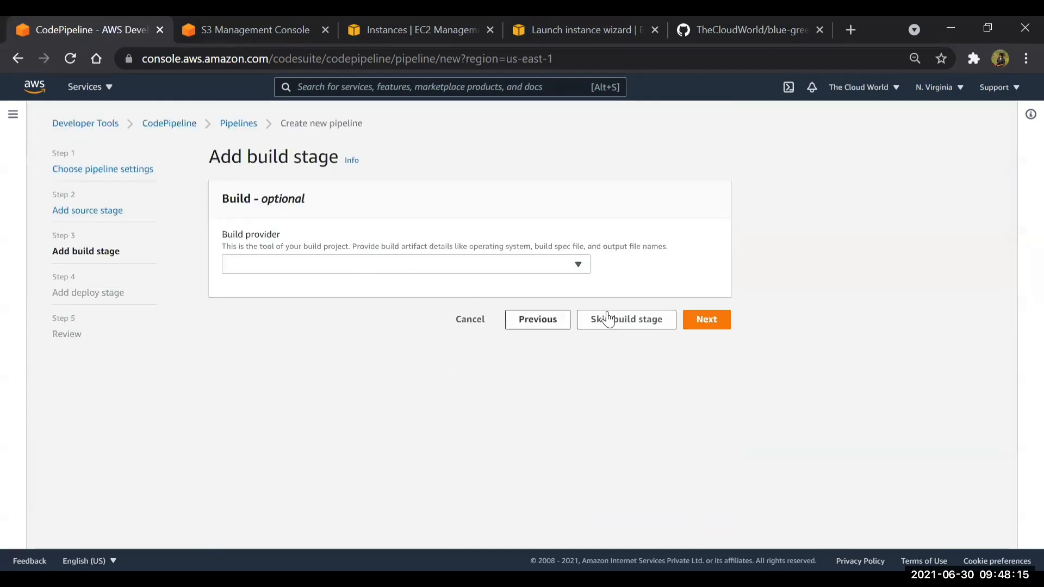
left_click(658, 325)
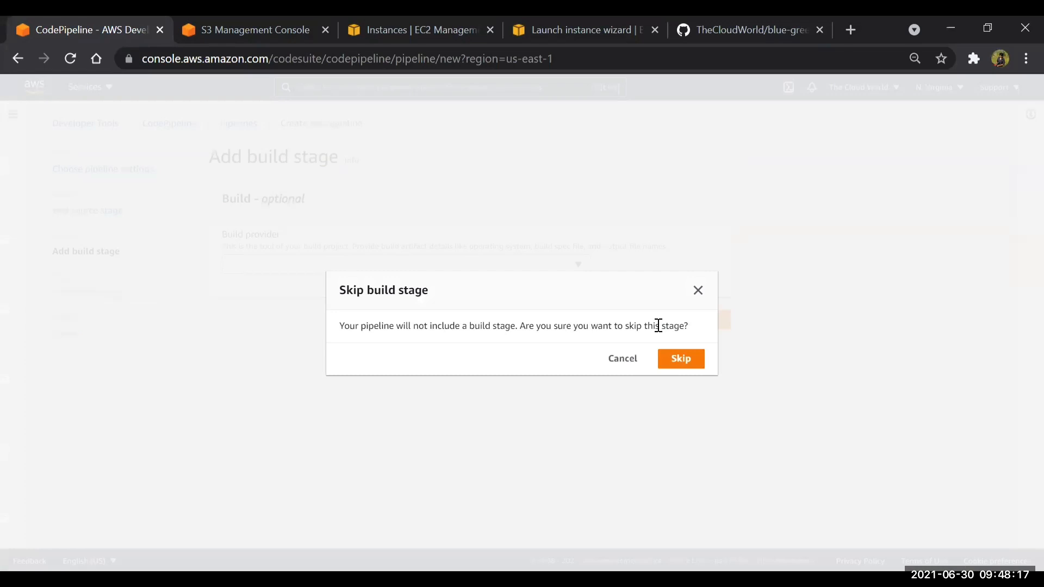
left_click(683, 358)
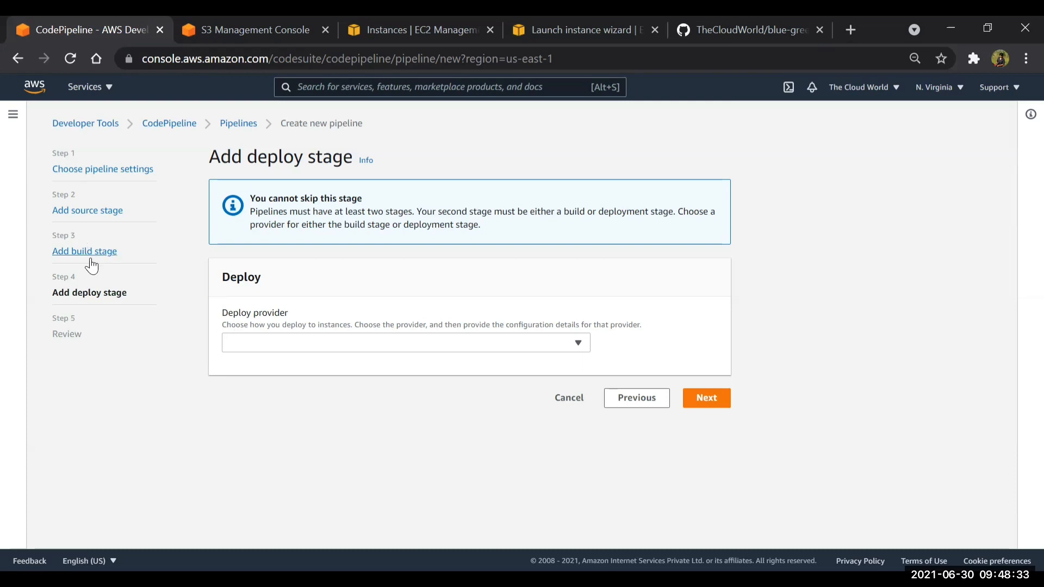
Set the deploy stage to AWS CodeDeploy with application codedeploy and deployment group codedeploy, and proceed to the pipeline review
left_click(463, 346)
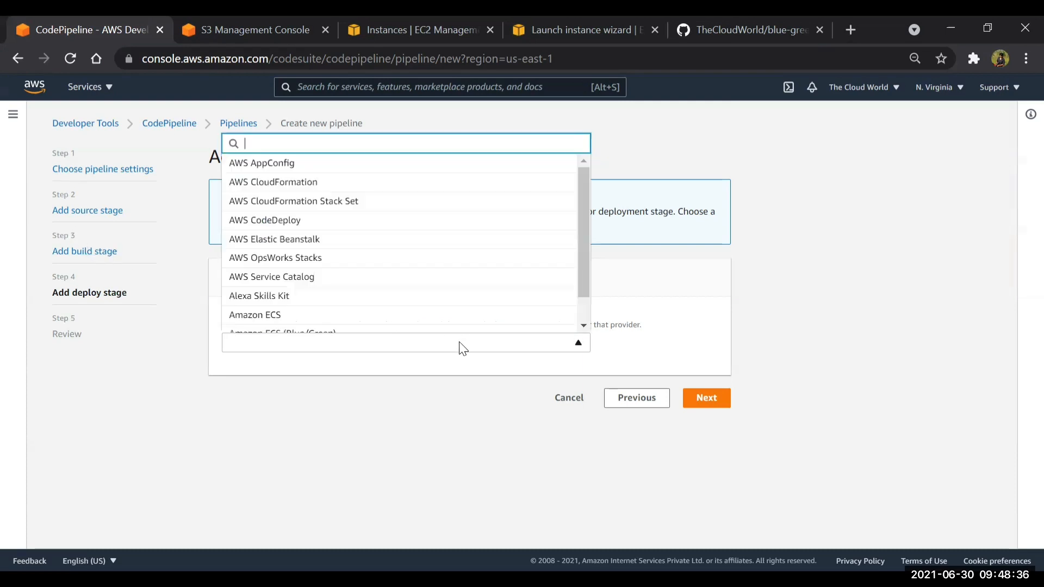
left_click(299, 223)
scroll(415, 375, "down", 1)
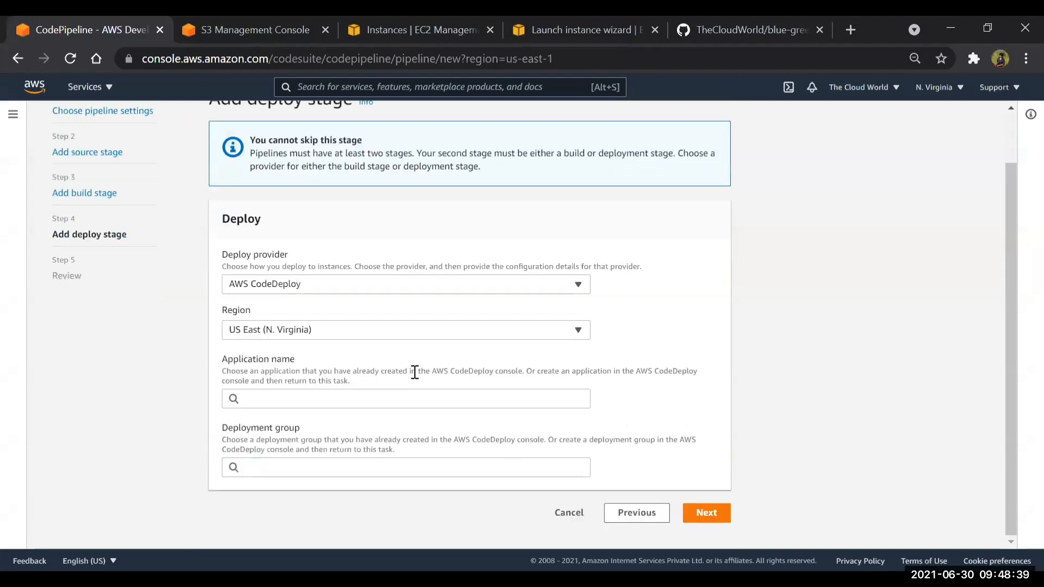
left_click(302, 399)
left_click(292, 423)
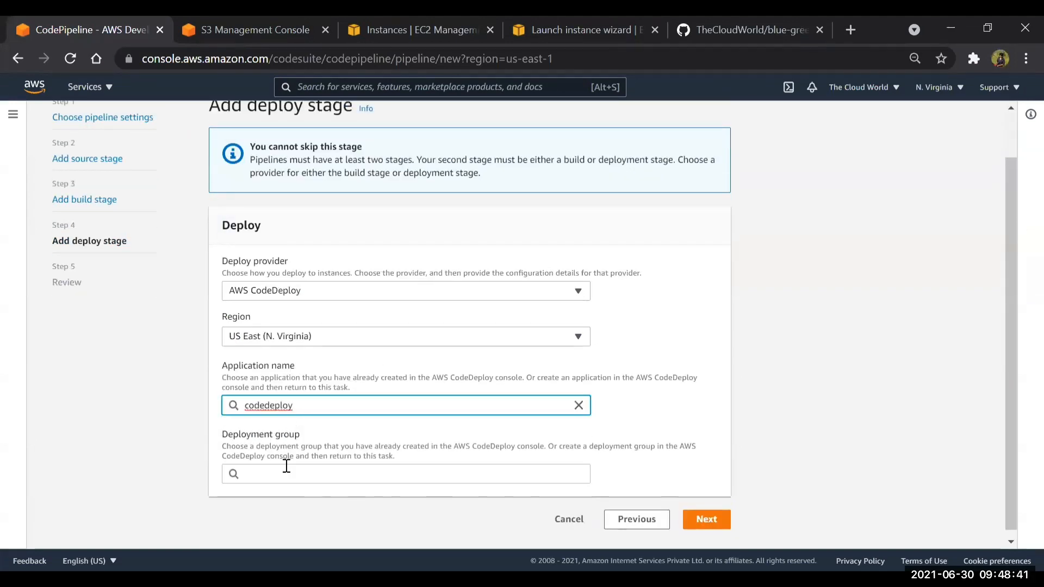
left_click(286, 466)
left_click(283, 488)
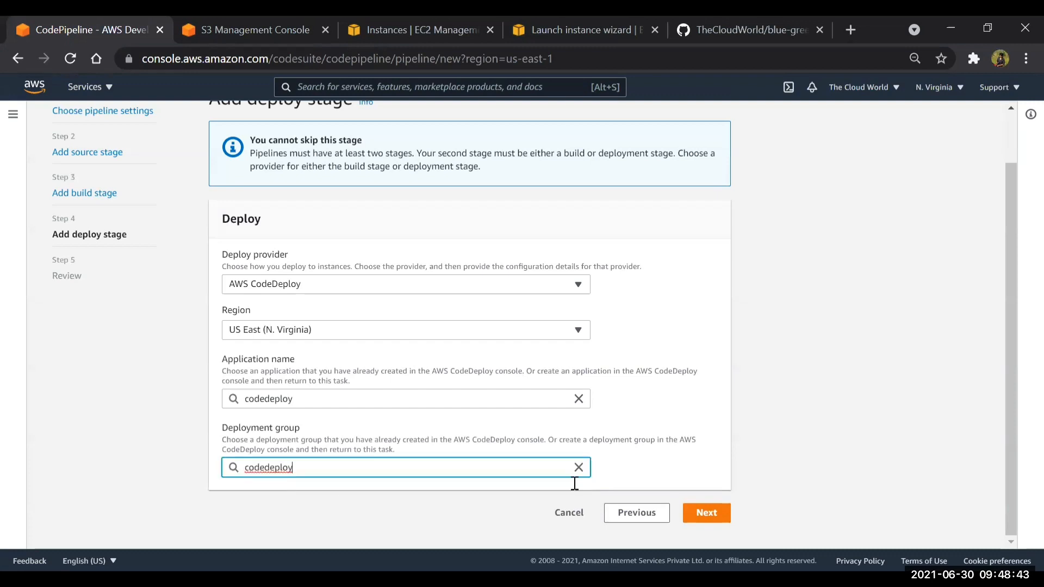
left_click(707, 518)
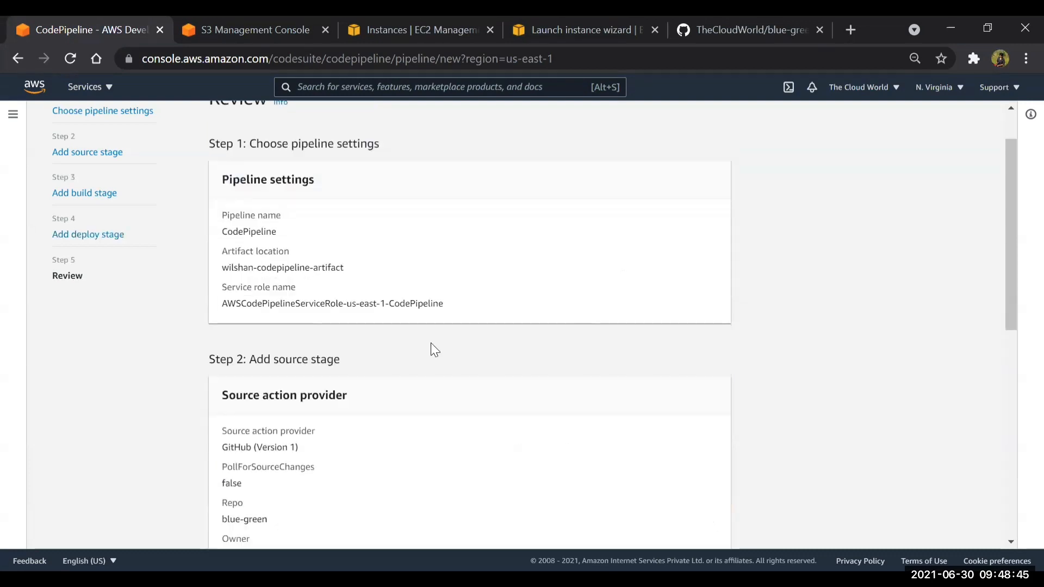
scroll(433, 348, "down", 9)
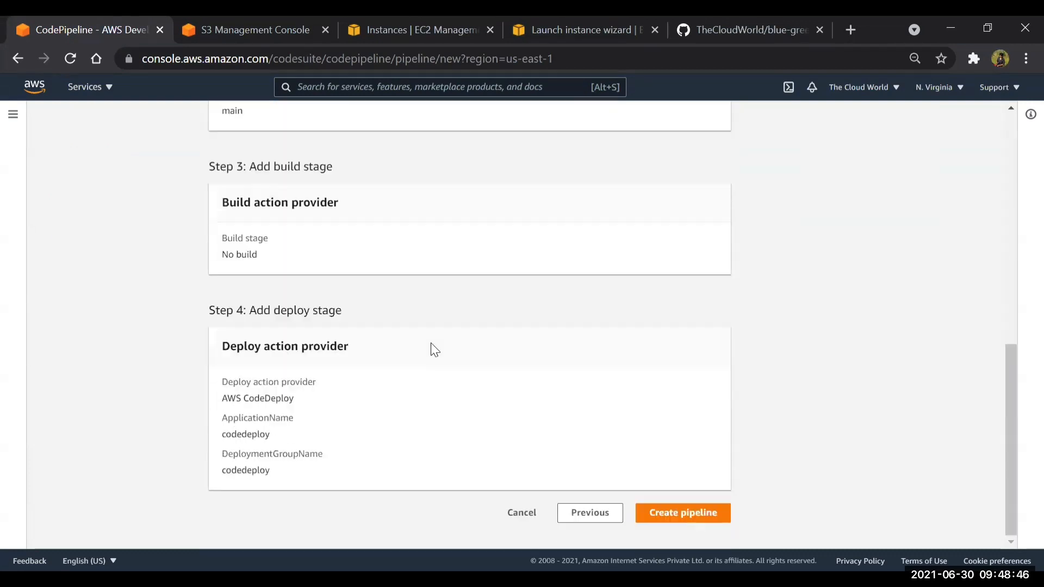
Refresh the EC2 instances and open the public IPv4 address of the running Production instance in us-east-1b in a new browser tab
left_click(379, 22)
left_click(607, 121)
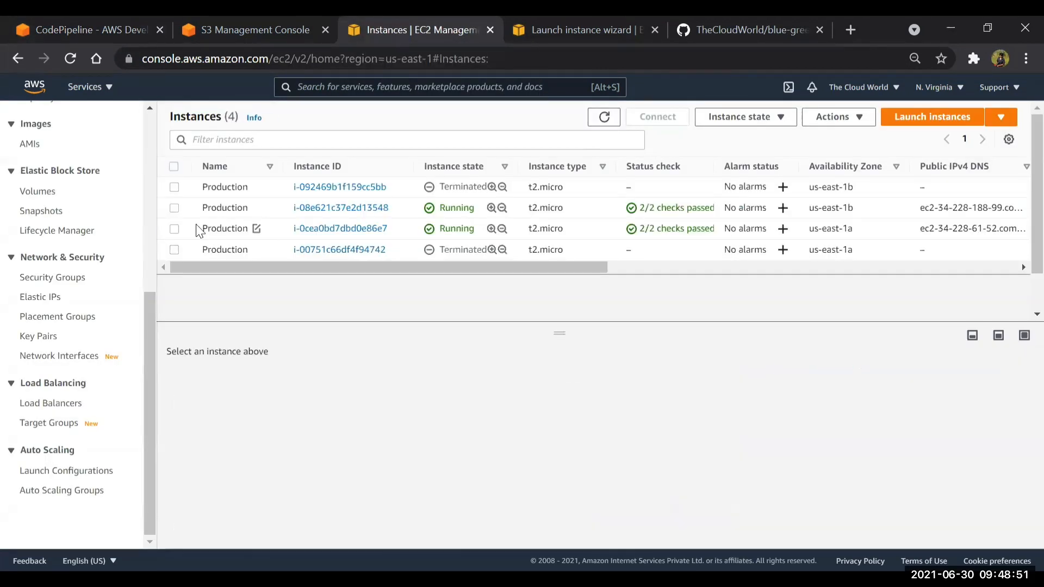
left_click(173, 213)
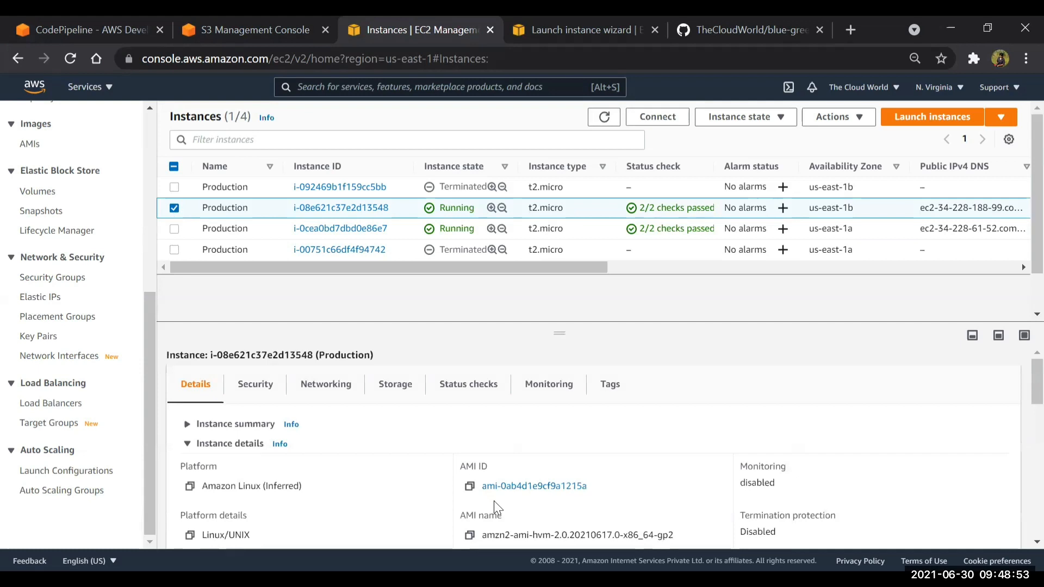
left_click(197, 429)
left_click(469, 467)
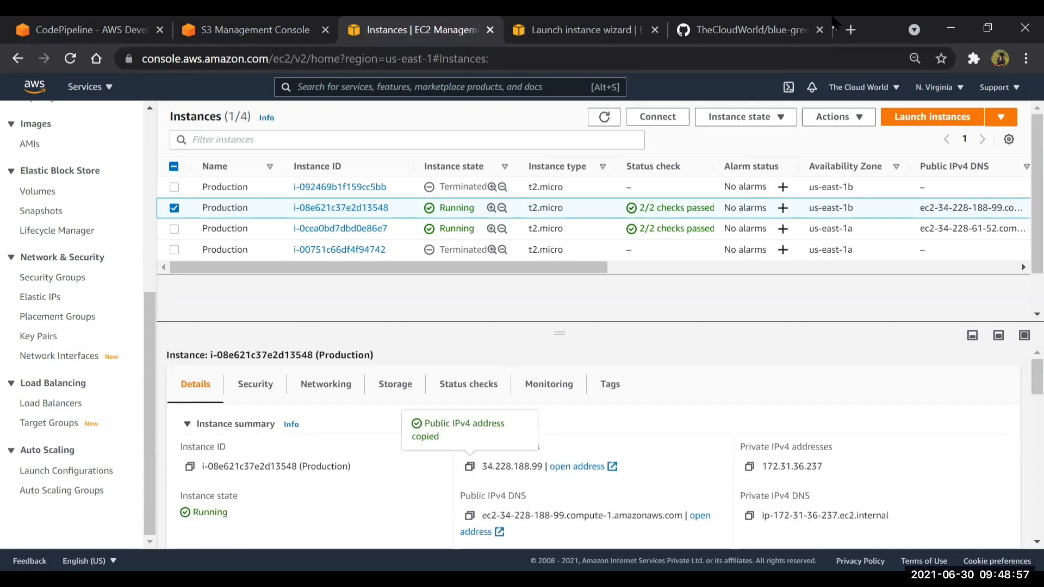
left_click(852, 24)
key("ctrl+v")
key("Return")
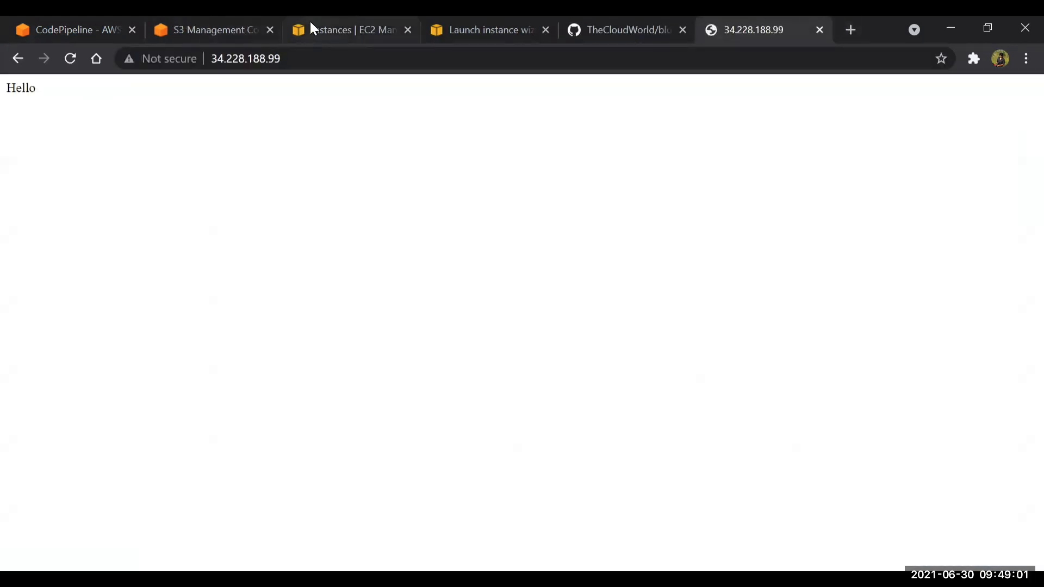
Copy the public IPv4 address of the running Production instance in us-east-1a and load it in the test page's tab
left_click(312, 30)
left_click(174, 208)
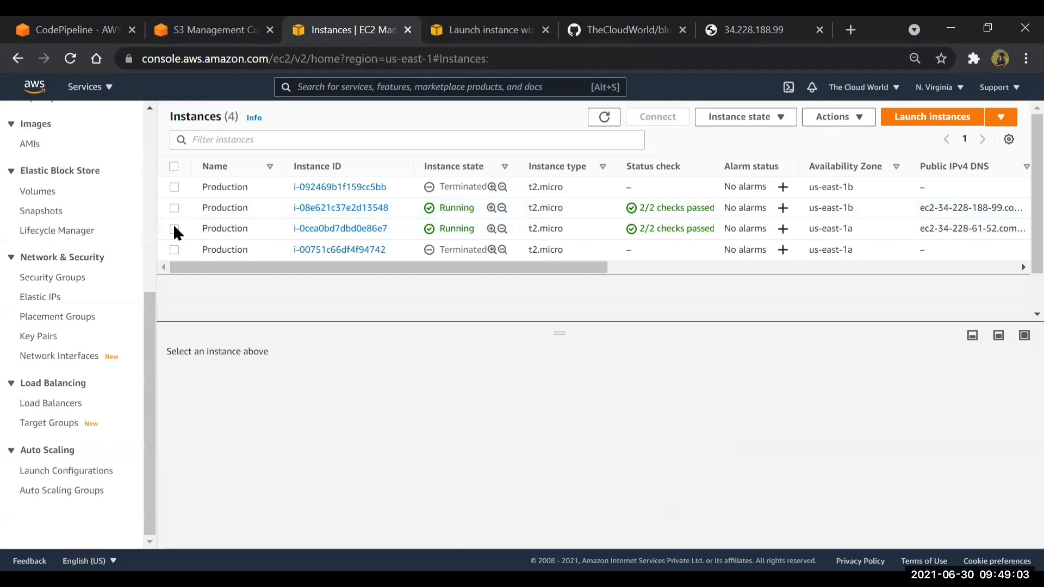
left_click(174, 229)
left_click(469, 468)
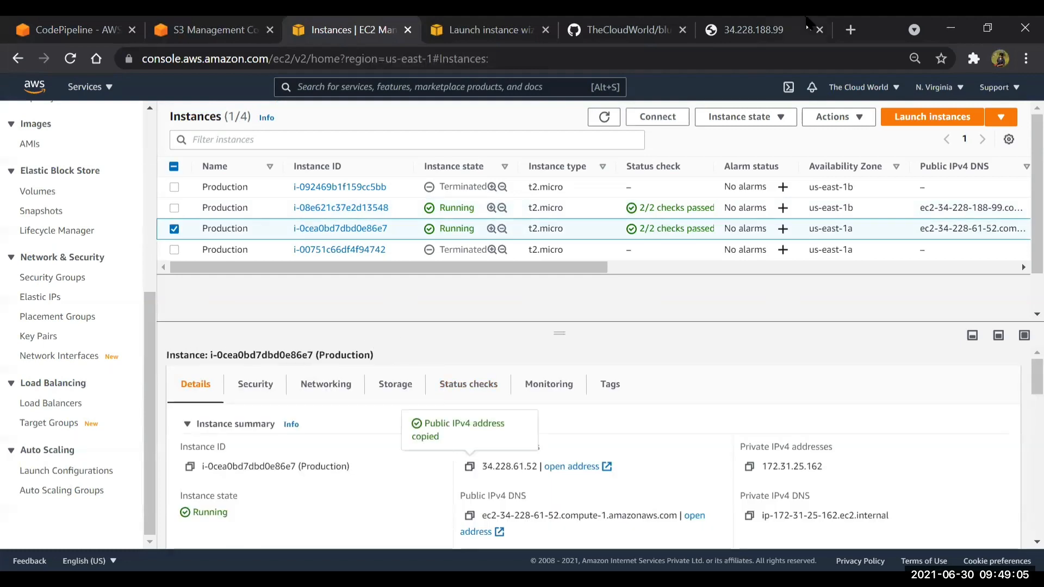
left_click(780, 20)
left_click(745, 58)
key("ctrl+v")
key("Return")
Return to the EC2 instances and connect to the running Production instance in us-east-1b through a browser terminal
left_click(336, 20)
left_click(175, 229)
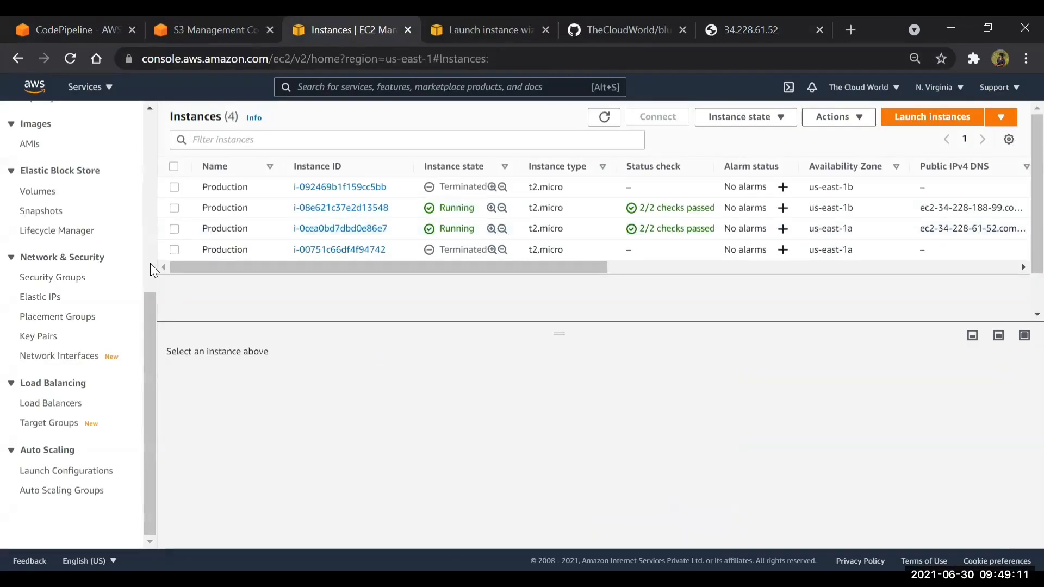
left_click(175, 208)
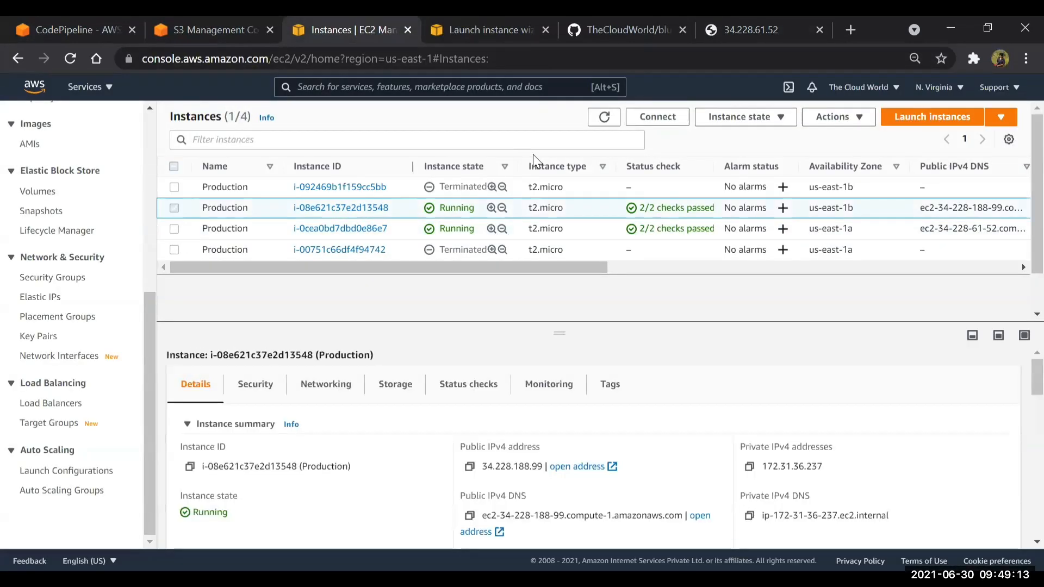
left_click(657, 117)
left_click(539, 504)
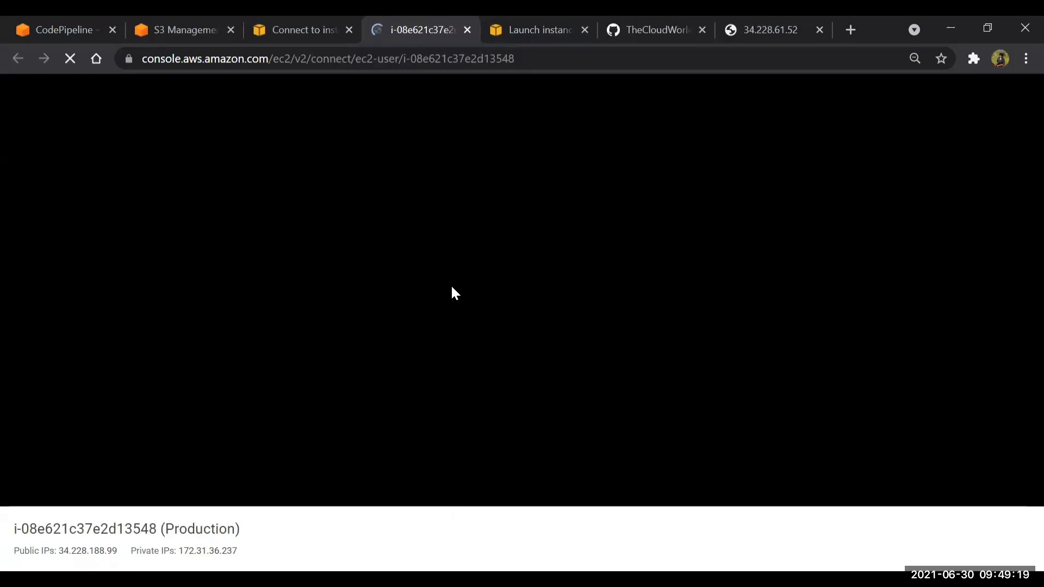
Search Google for "codedeploy agent on ec2" and open the AWS page Working with the CodeDeploy agent
left_click(852, 28)
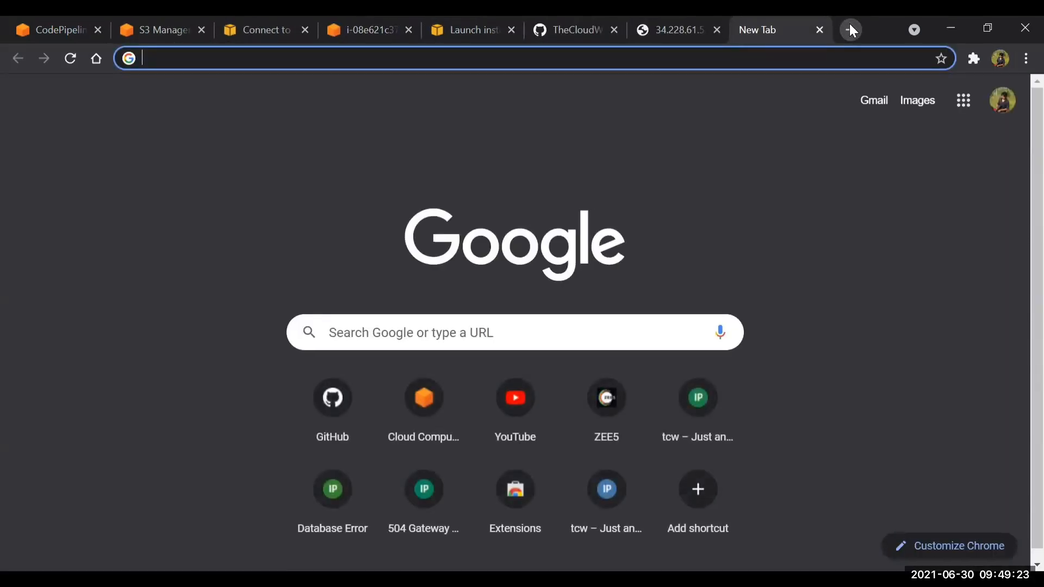
type("codedepl")
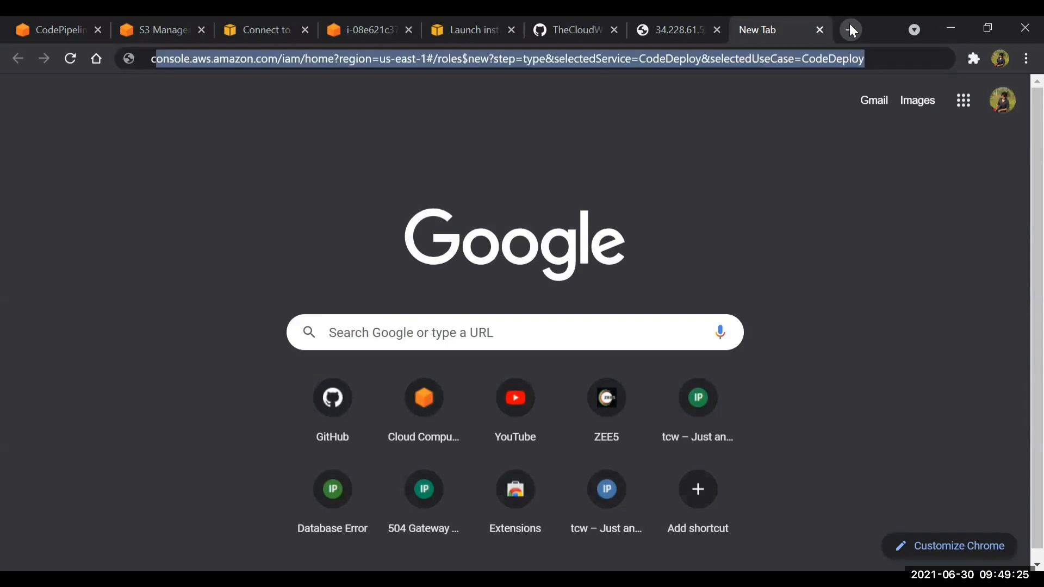
type("oy agent")
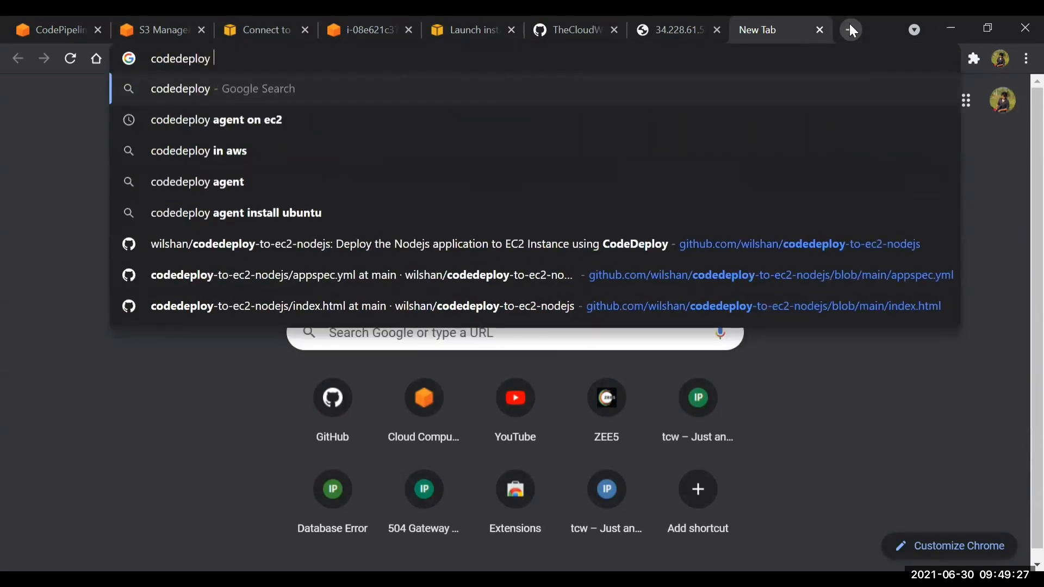
key("Down")
key("Return")
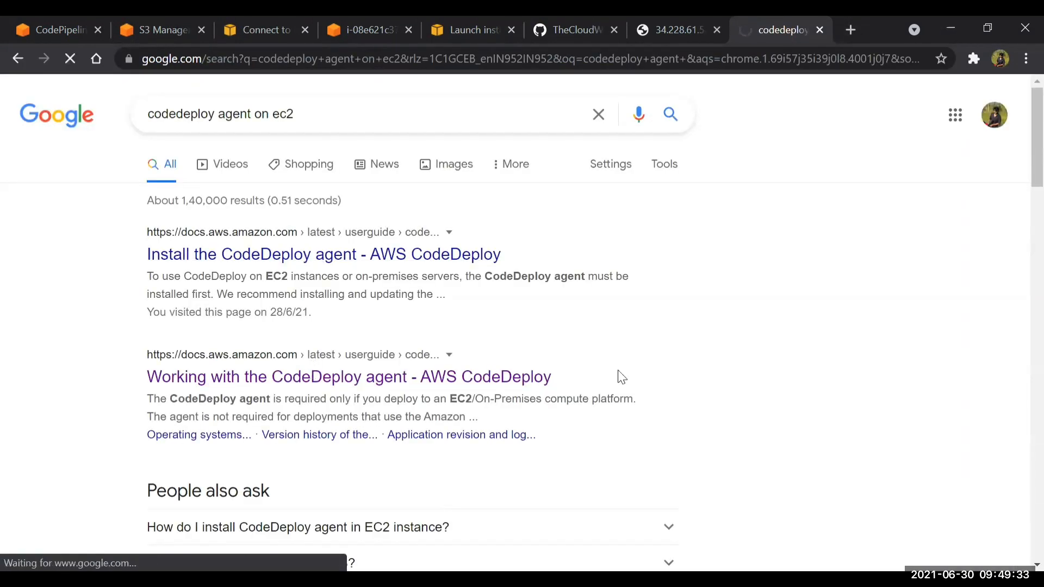
left_click(498, 378)
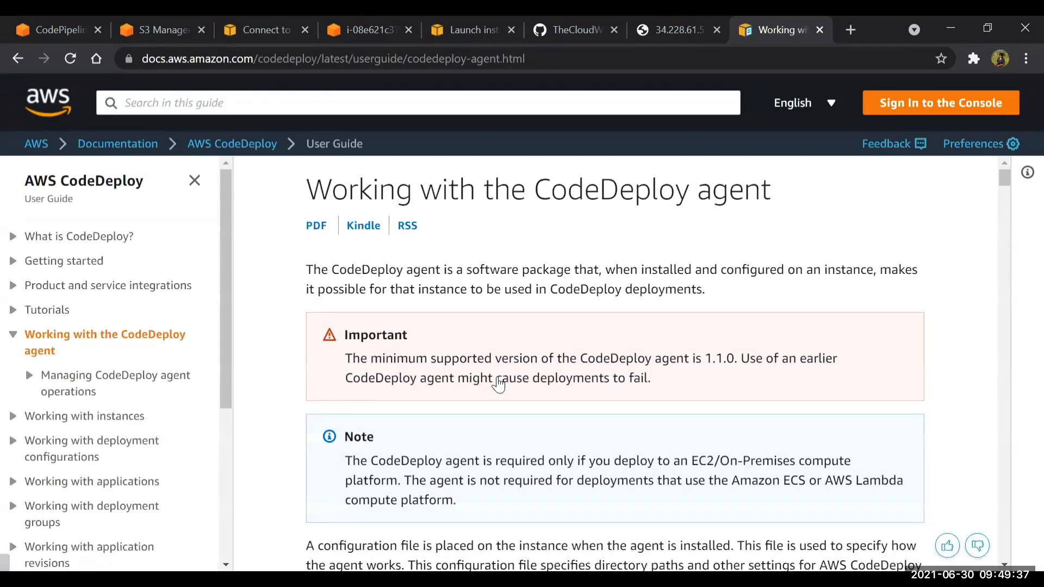
Skim the CodeDeploy agent page and open the user guide section Managing CodeDeploy agent operations
scroll(497, 381, "down", 2)
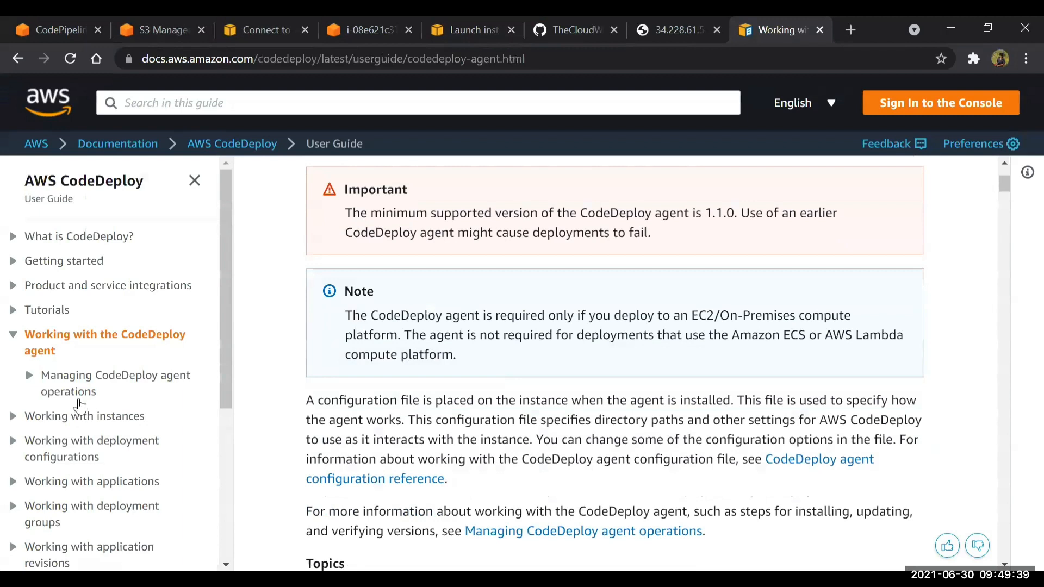
scroll(63, 384, "down", 2)
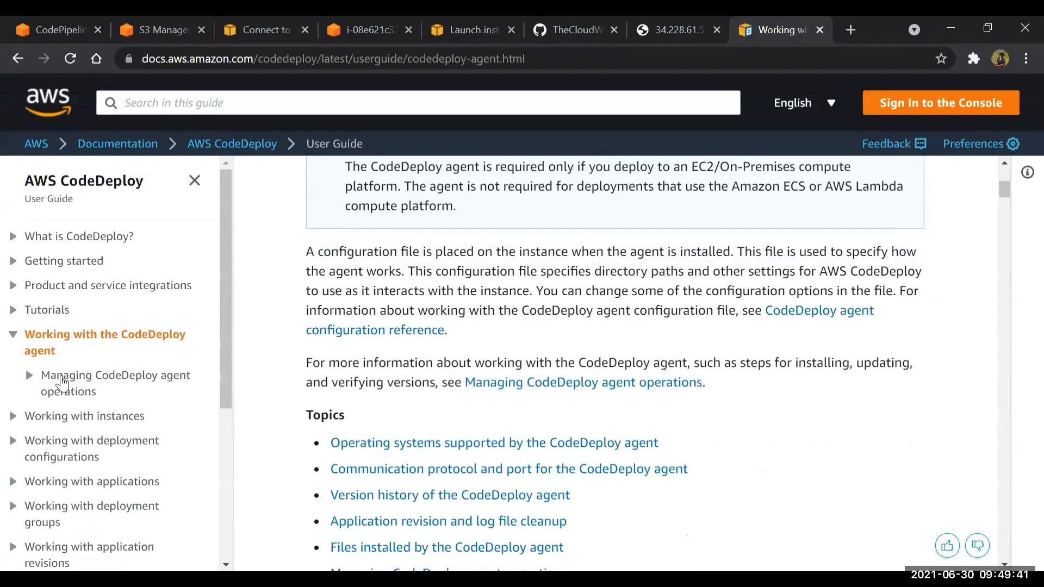
scroll(64, 370, "down", 1)
scroll(81, 348, "down", 8)
left_click(109, 390)
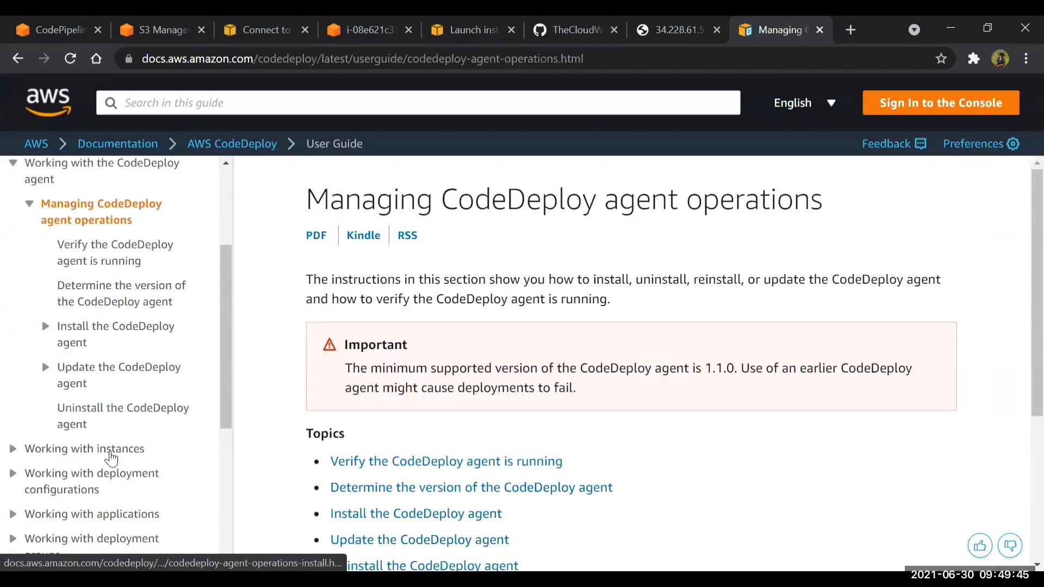
Open the guide for installing the CodeDeploy agent on Amazon Linux or RHEL and find the service status command
left_click(110, 456)
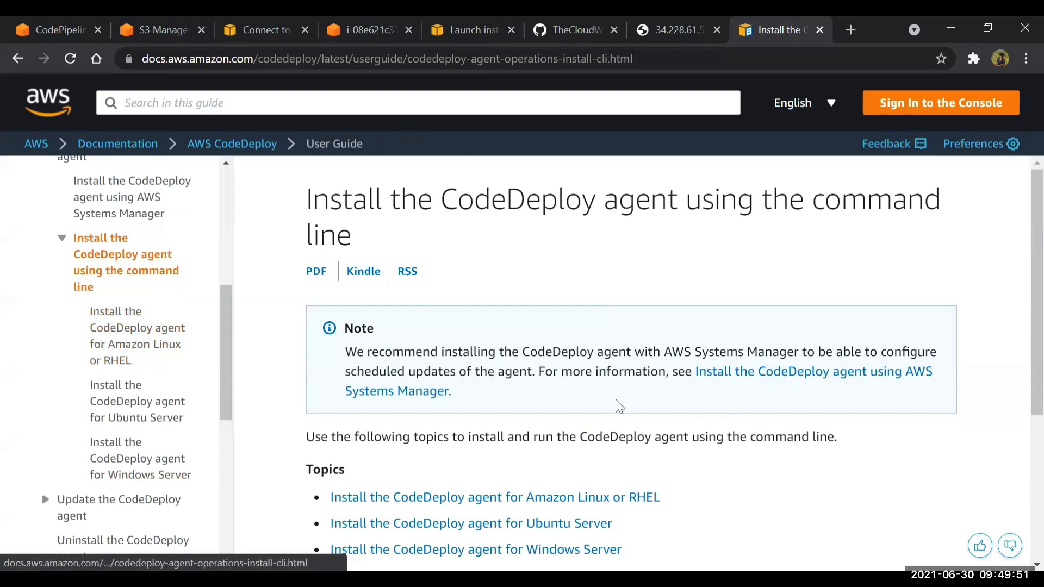
left_click(614, 498)
scroll(779, 301, "down", 2)
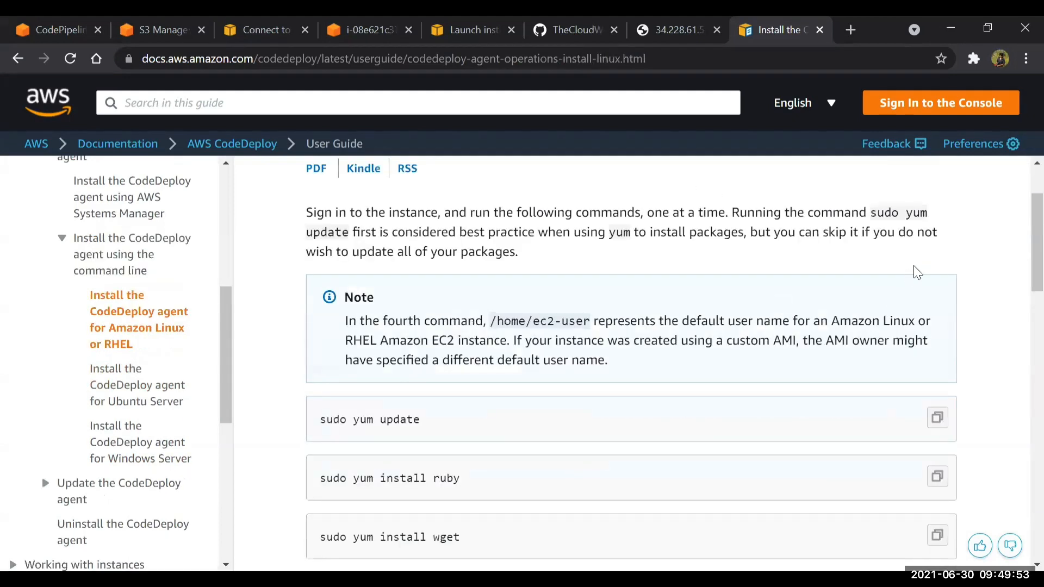
scroll(940, 261, "down", 15)
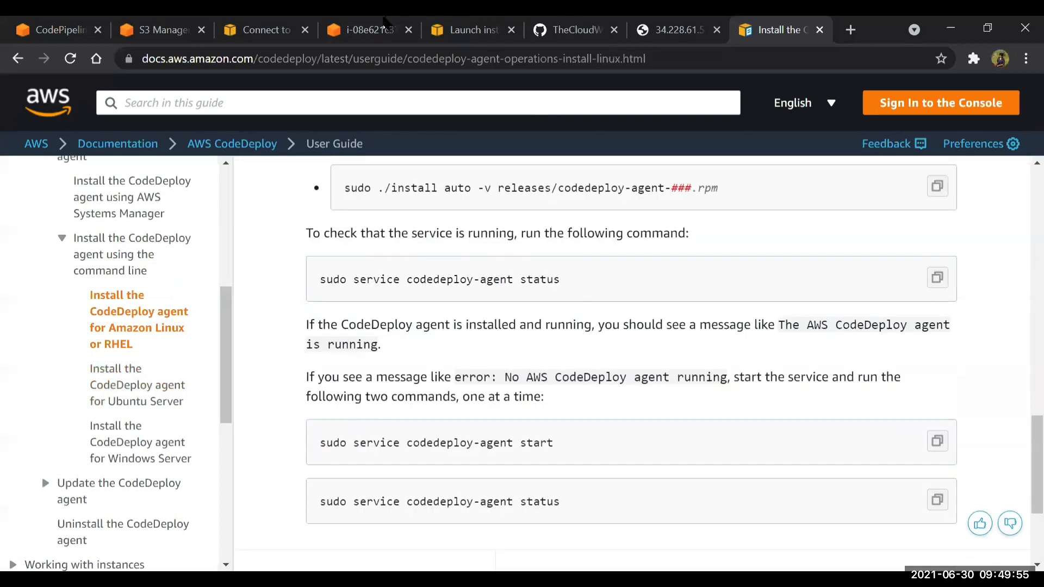
scroll(631, 363, "down", 2)
scroll(631, 363, "up", 2)
Run sudo service codedeploy-agent status in the Production instance's terminal and highlight the agent status line
left_click(370, 30)
key("Up")
key("Return")
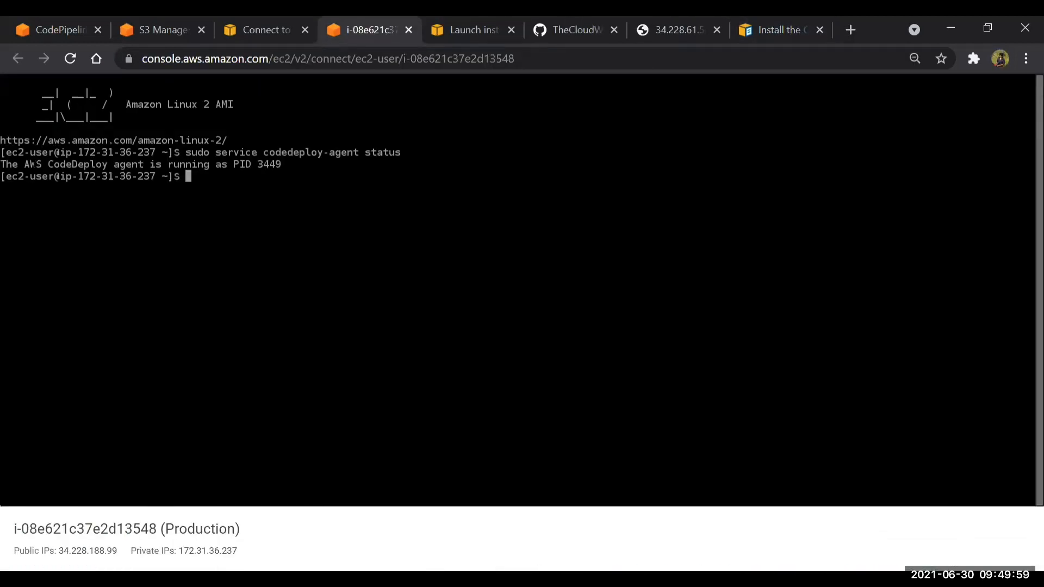
left_click_drag(36, 164, 227, 164)
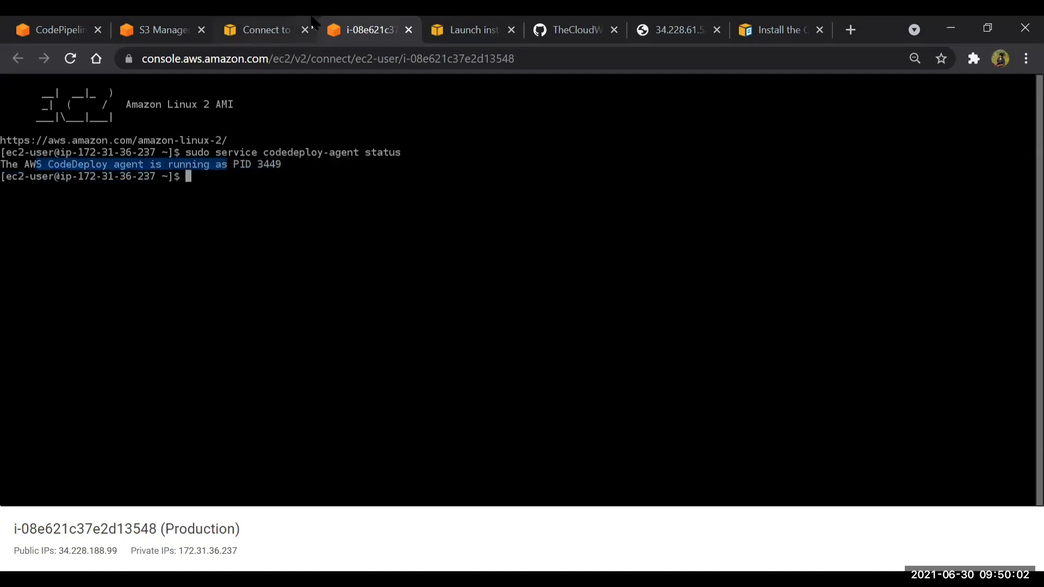
Close the instance terminal and the AMI launch wizard, and leave the connection page for the EC2 instances list
left_click(408, 30)
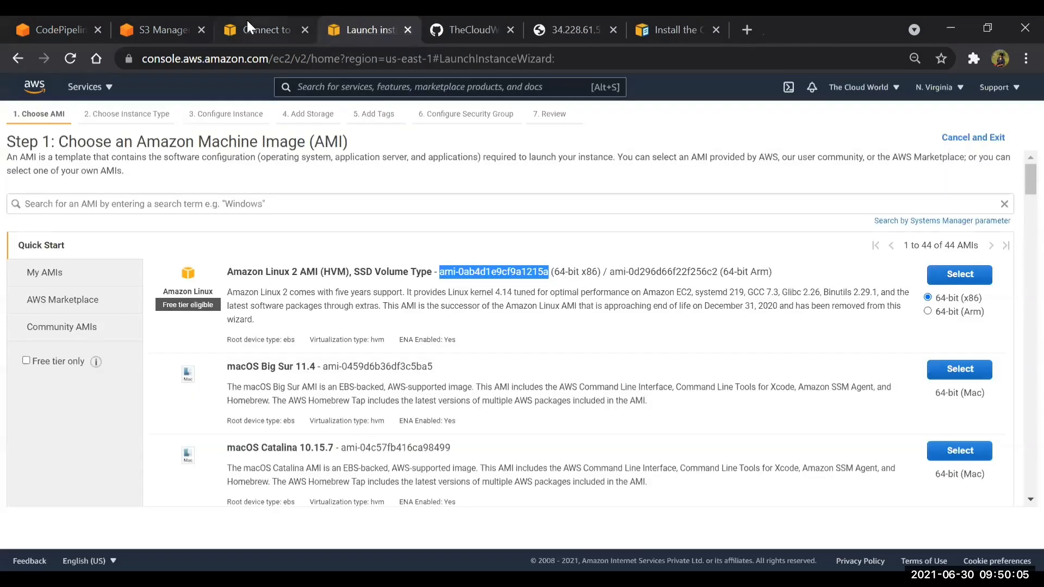
left_click(408, 29)
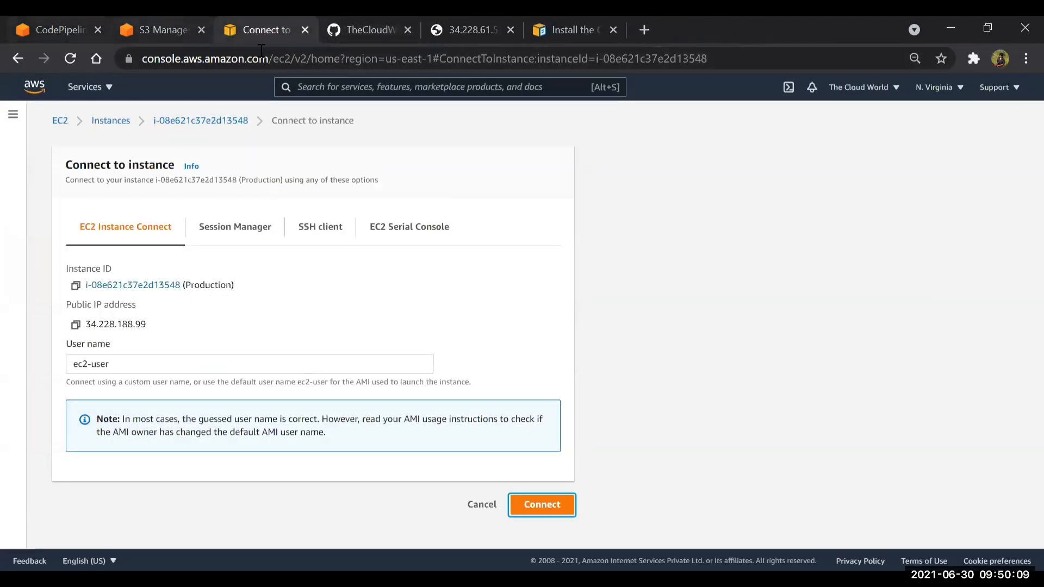
left_click(480, 501)
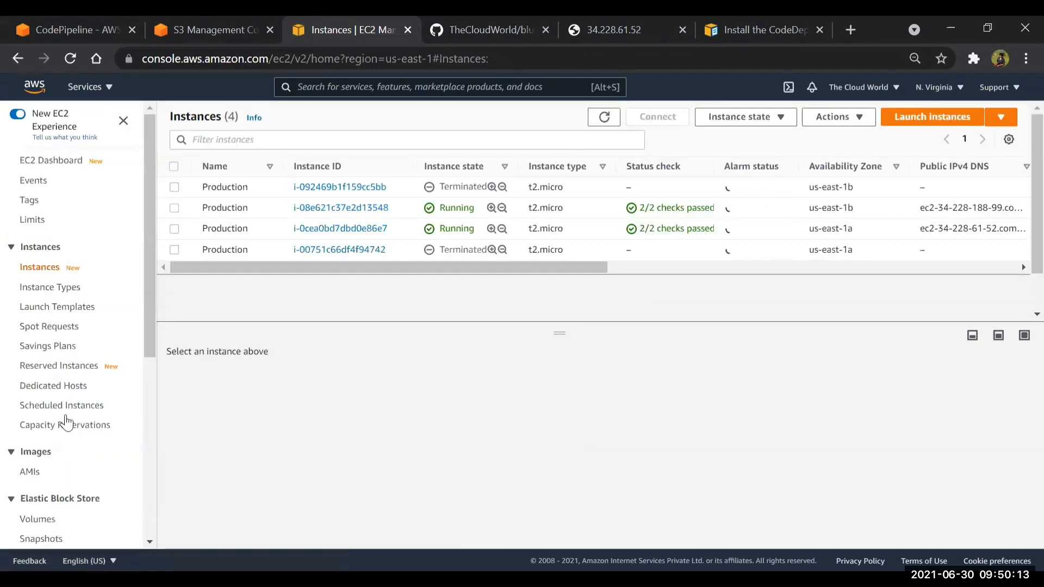
Open the EC2 load balancers, enlarge the details of myALB and copy its DNS name
scroll(27, 435, "down", 4)
scroll(35, 419, "down", 3)
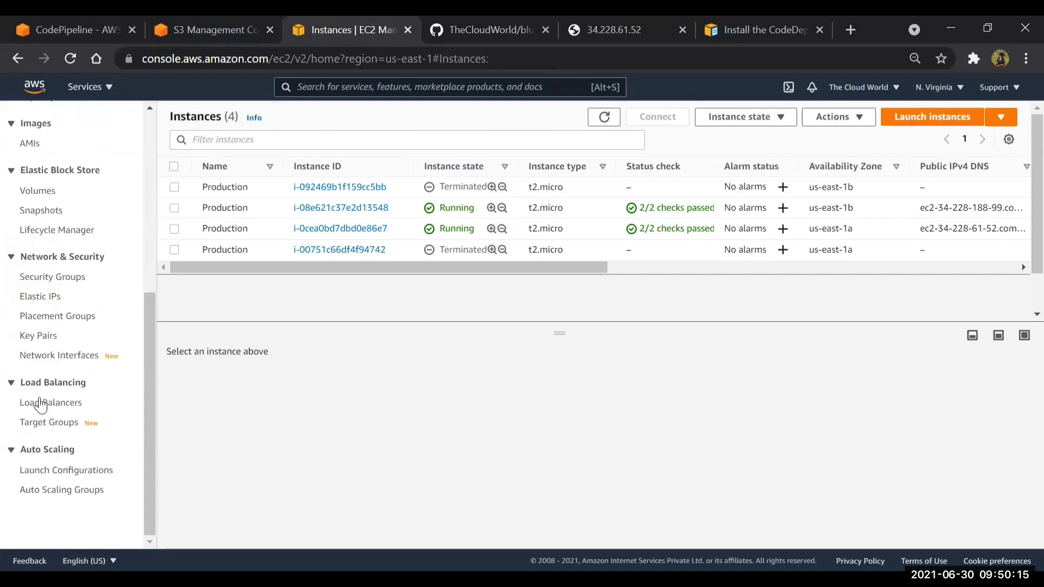
left_click(40, 402)
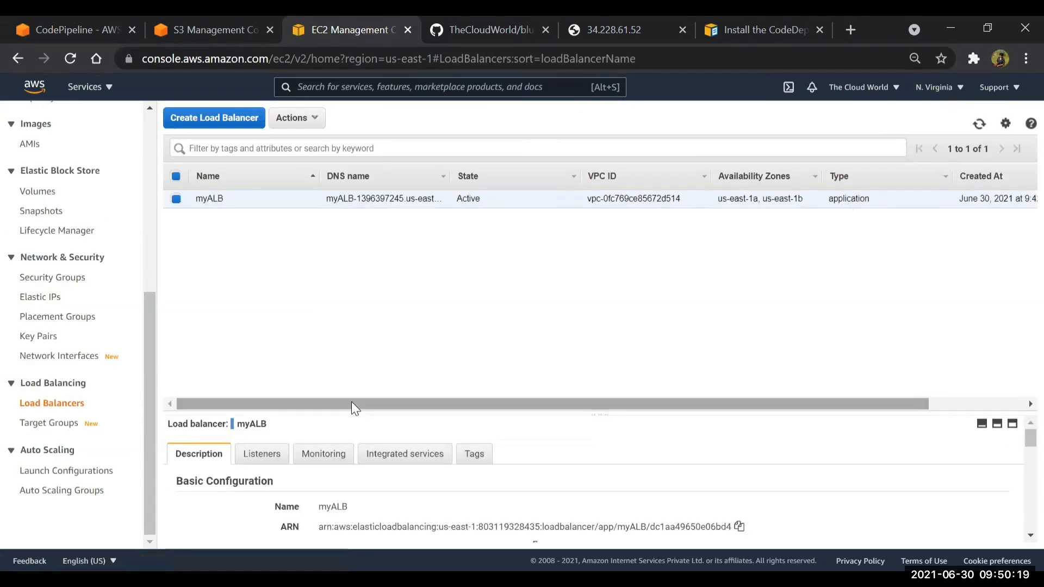
left_click_drag(599, 417, 624, 209)
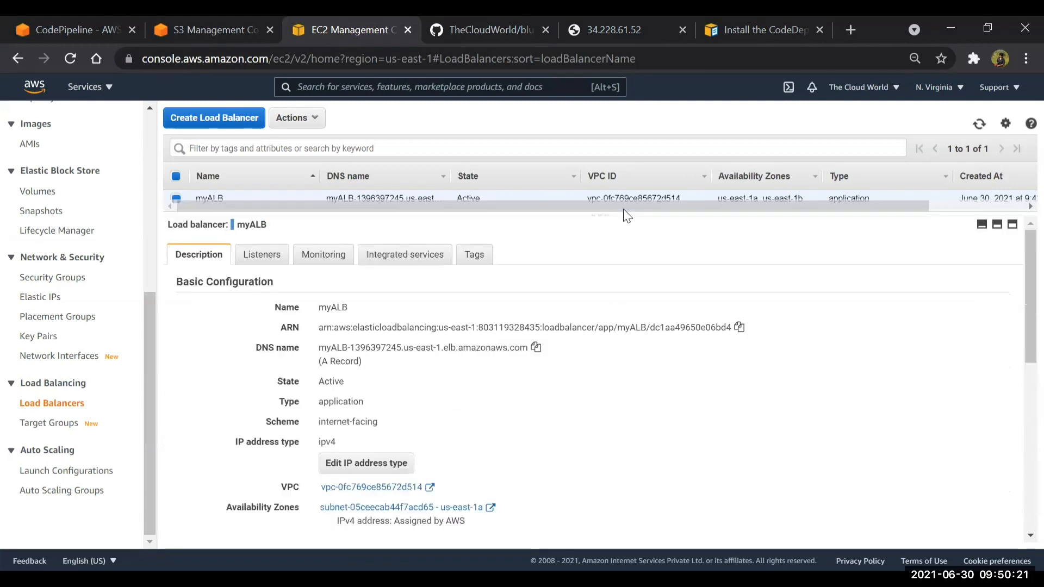
left_click(536, 347)
Load the copied load balancer DNS name in the test page's tab and highlight the page text
left_click(620, 32)
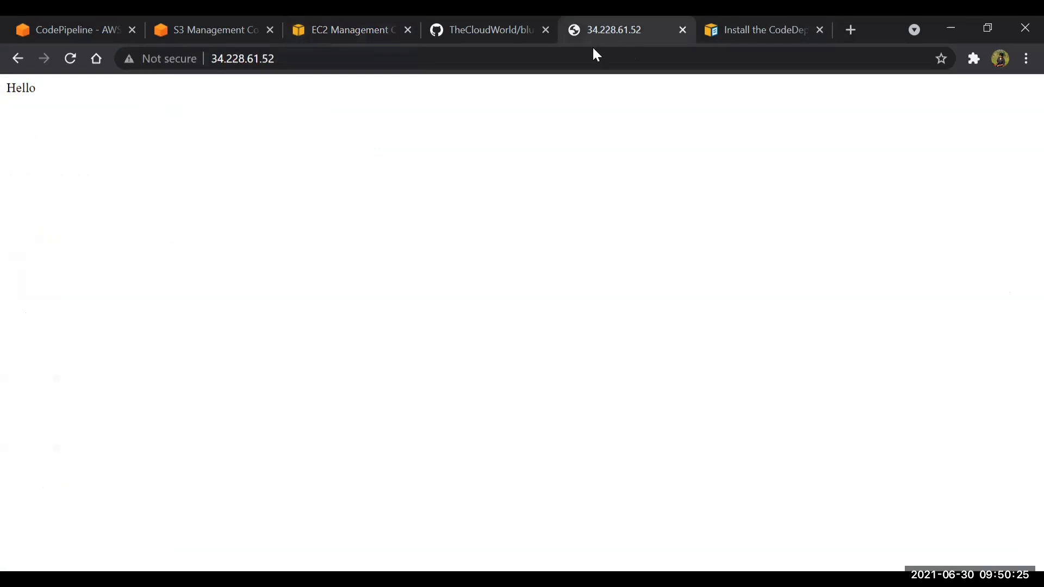
left_click(595, 56)
key("ctrl+v")
key("Return")
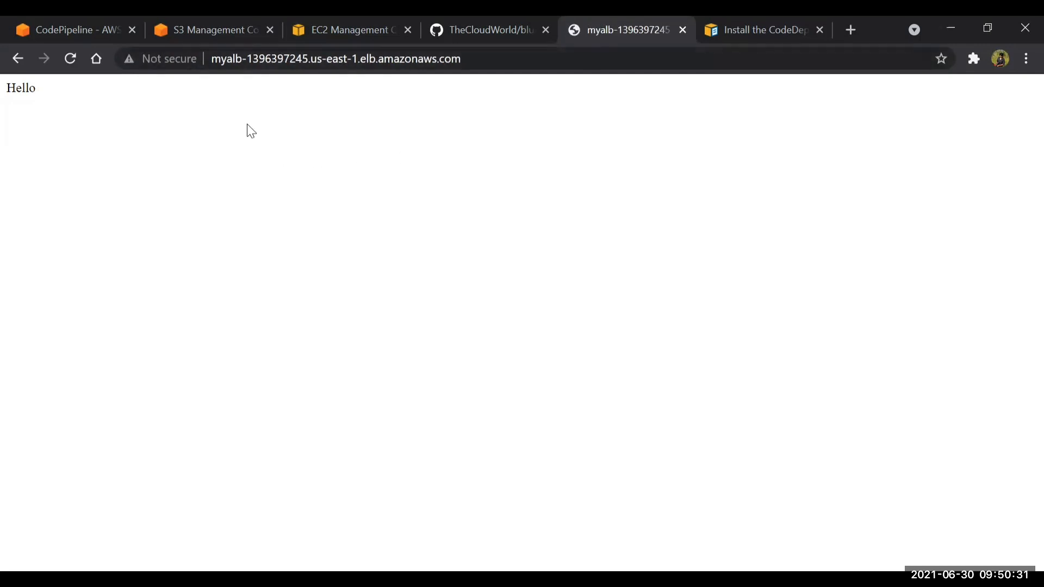
double_click(8, 87)
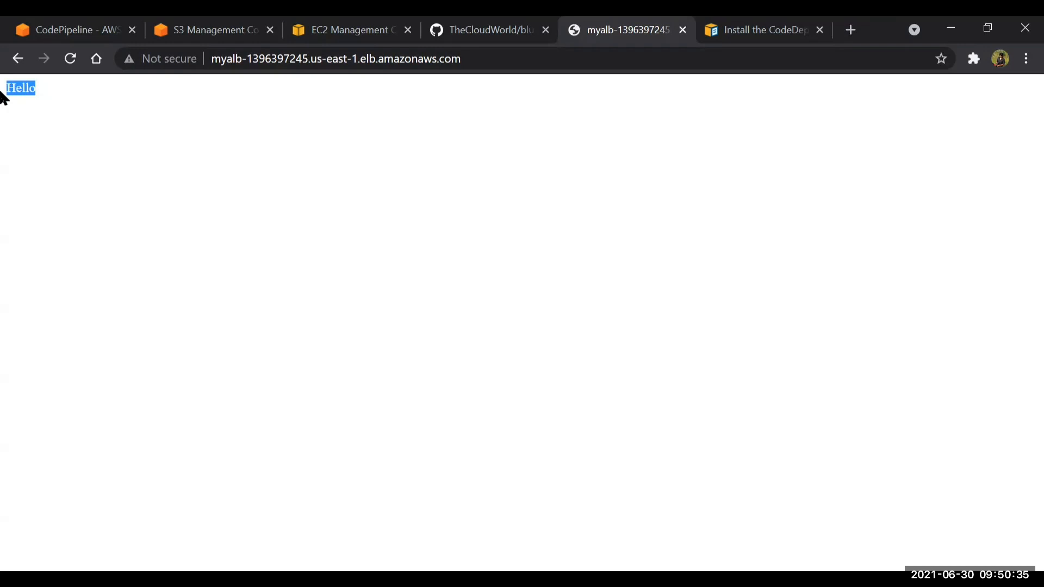
Close the CodeDeploy agent documentation and create the pipeline from the CodePipeline review page
left_click(821, 29)
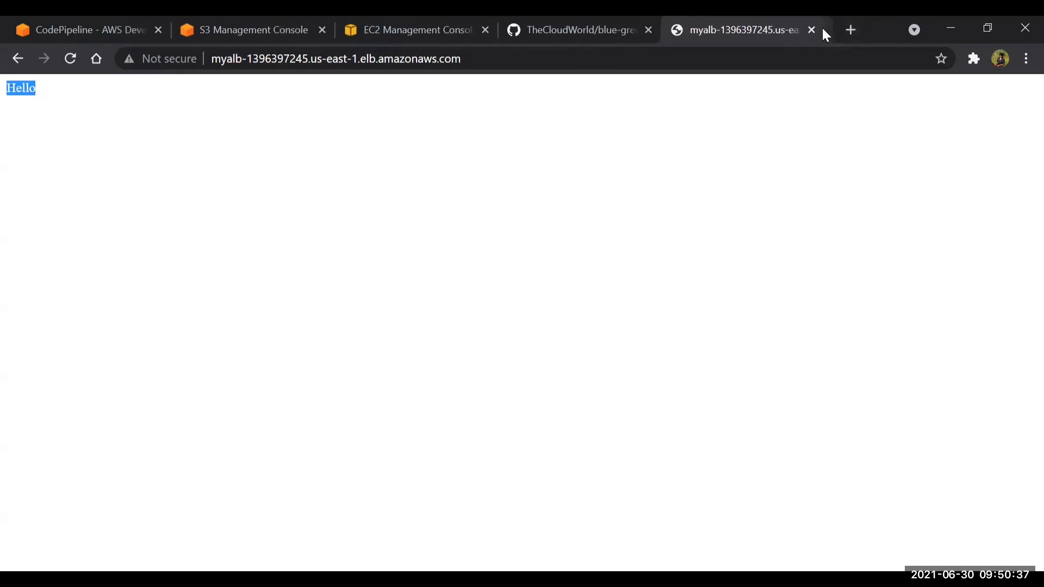
key("ctrl+1")
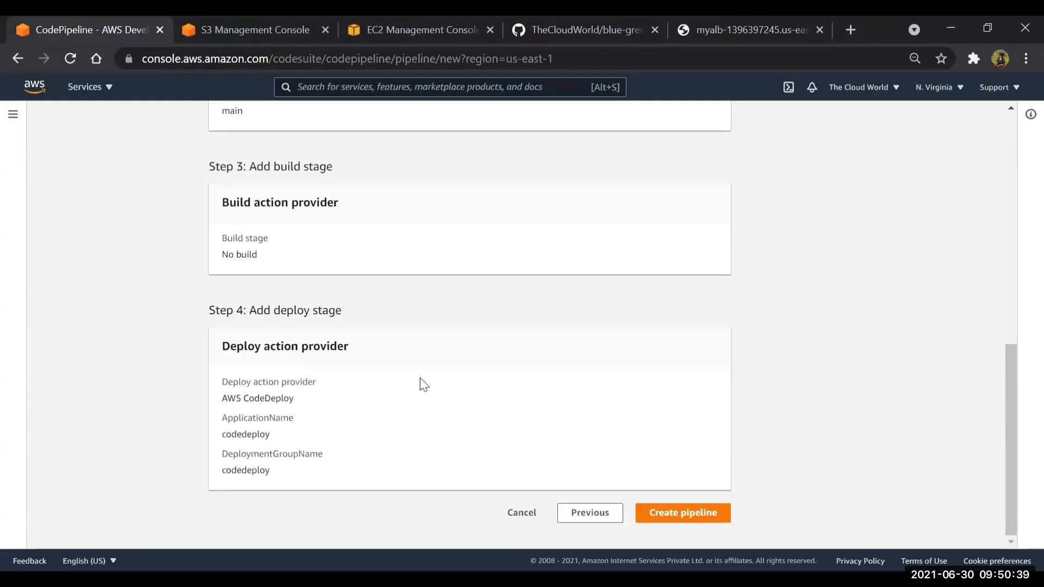
left_click(703, 513)
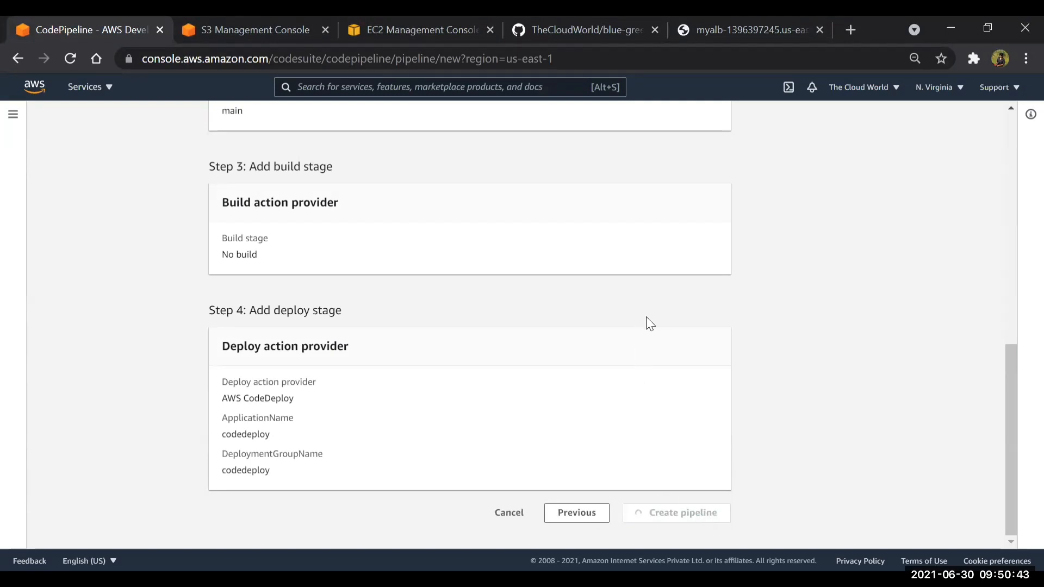
Check the branches and files of the blue-green repository on GitHub, and view the stages of the new pipeline
left_click(578, 22)
left_click(85, 251)
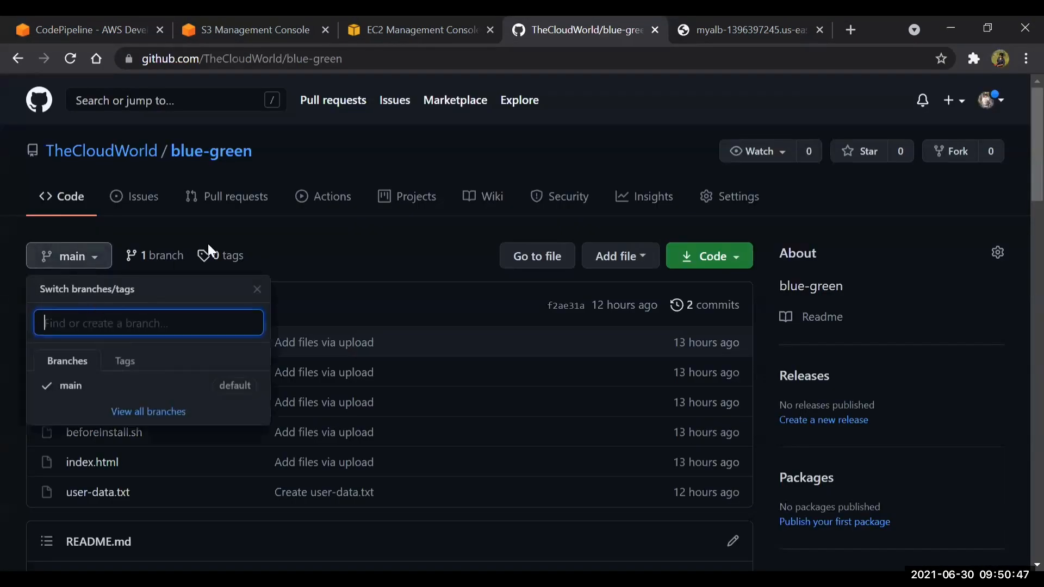
left_click(341, 243)
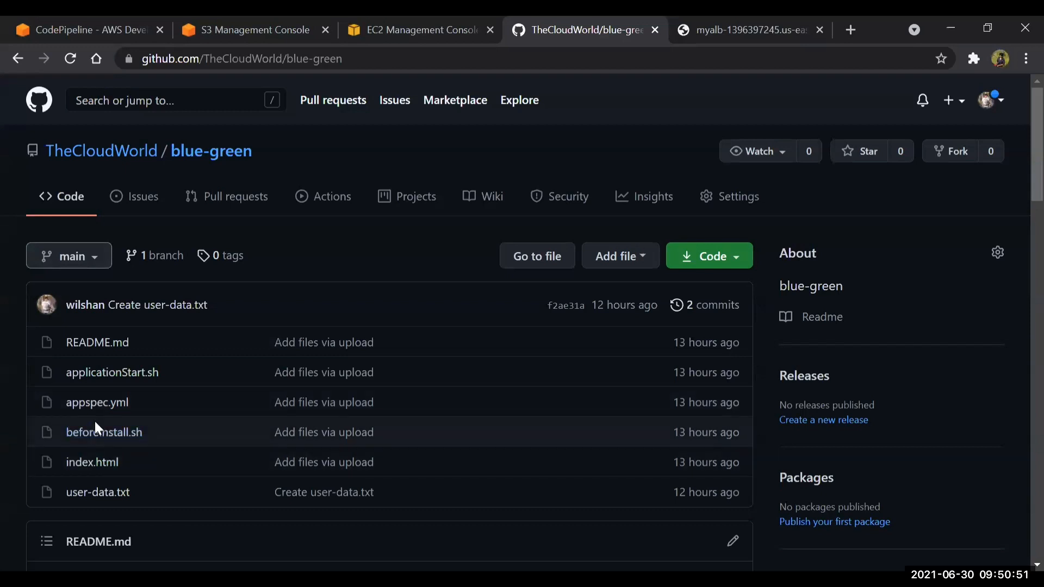
left_click(154, 21)
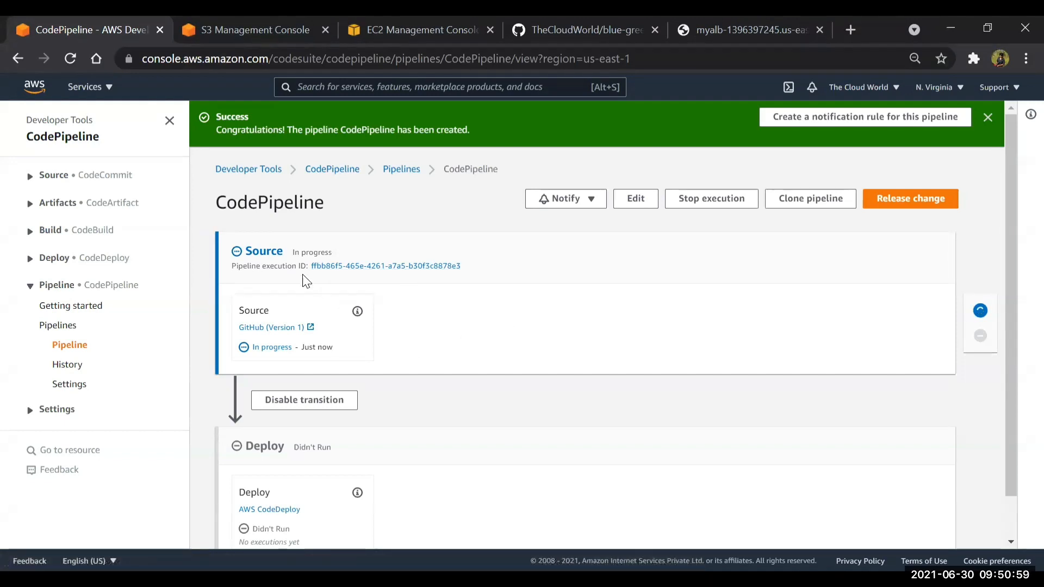
scroll(361, 325, "down", 1)
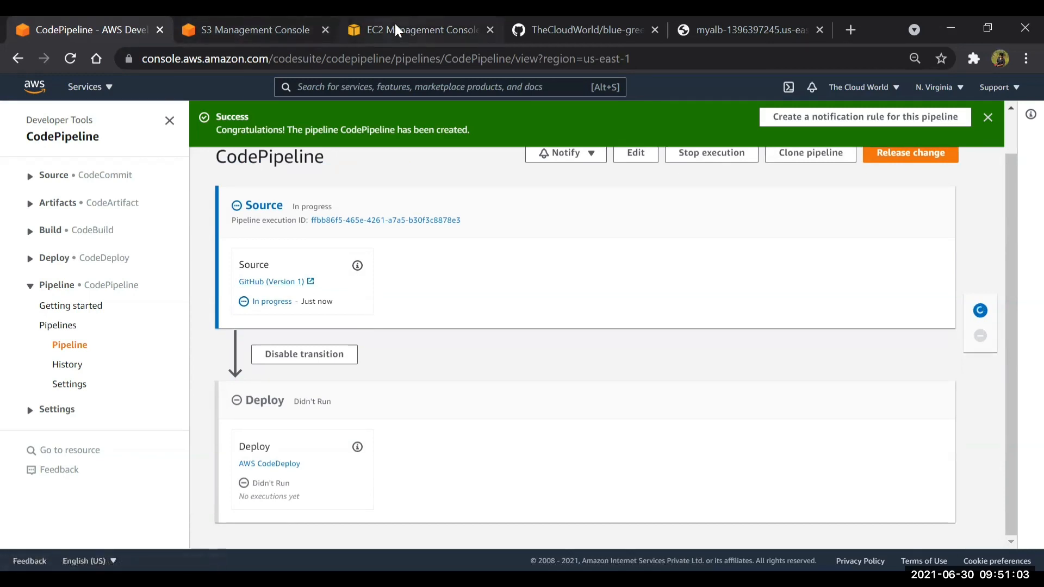
Switch from the load balancer details to the EC2 instances list and review the Production instances
left_click(416, 30)
scroll(49, 269, "up", 6)
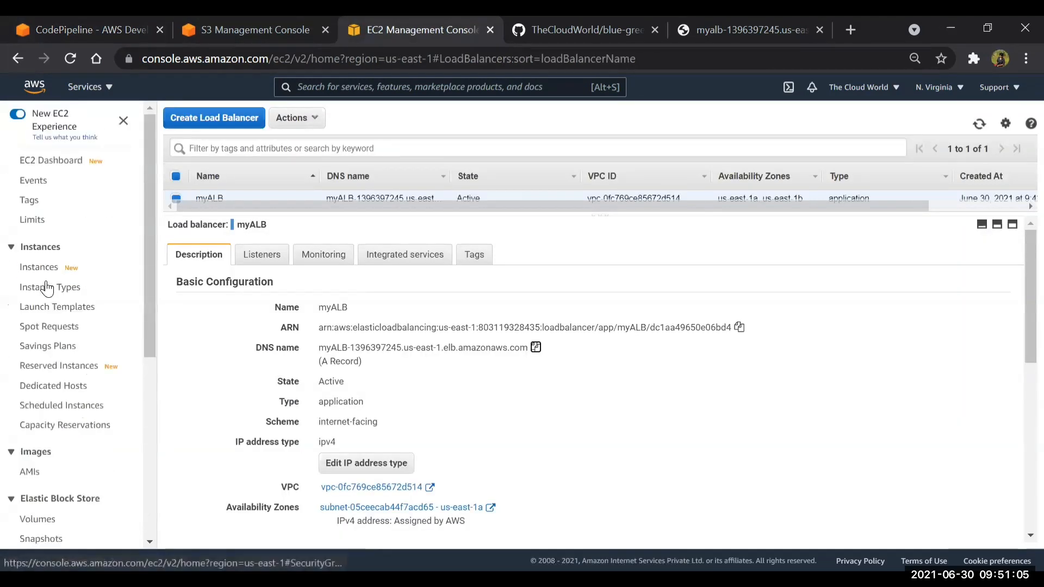
left_click(43, 268)
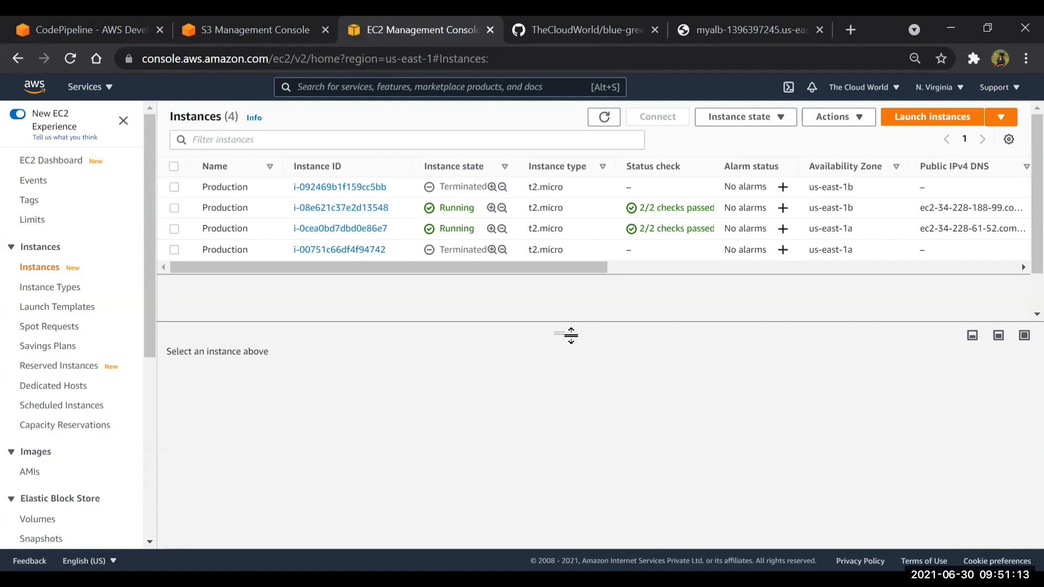
Return to the pipeline and open the CodeDeploy deployment details of its Deploy stage
left_click(49, 23)
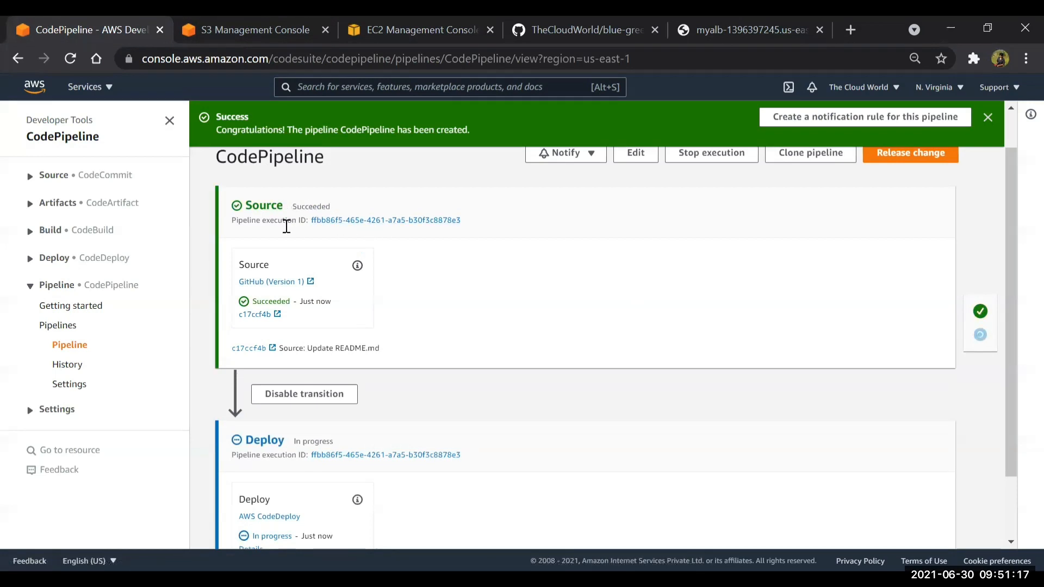
scroll(388, 269, "down", 2)
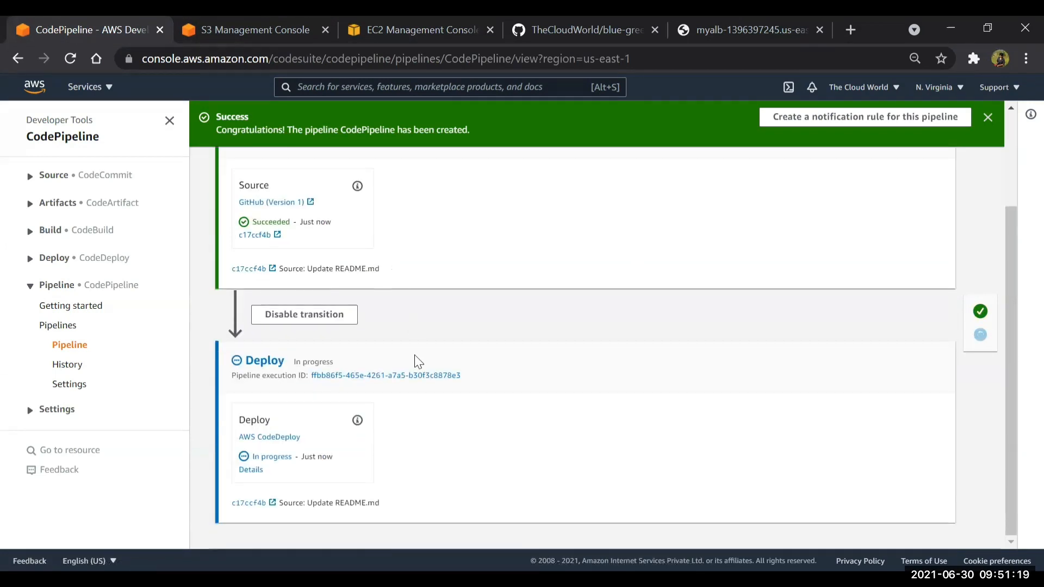
left_click(249, 470)
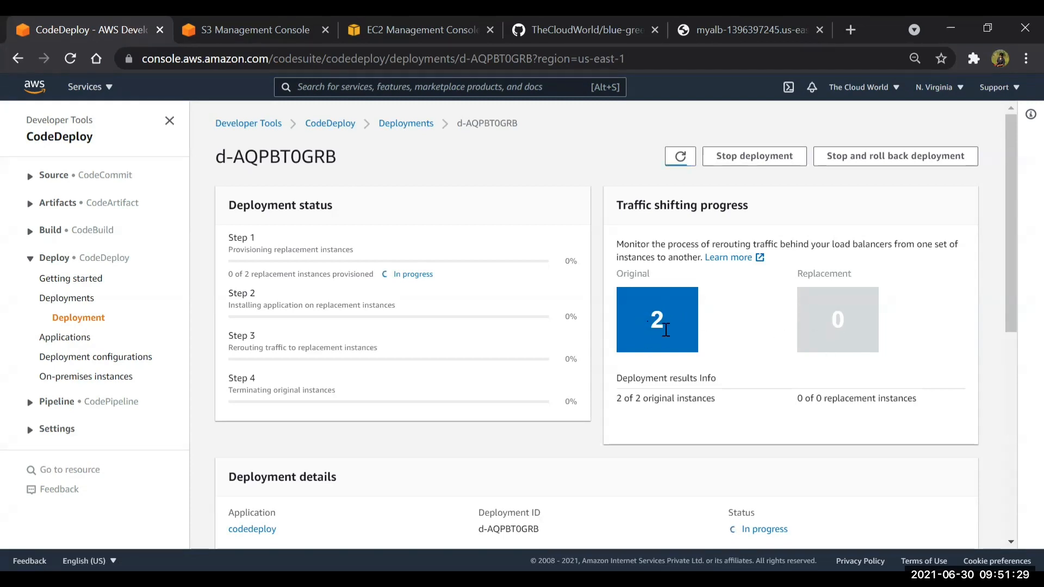
Mark the two original running Production instances in the EC2 instances list and return to the deployment's progress page
left_click(378, 26)
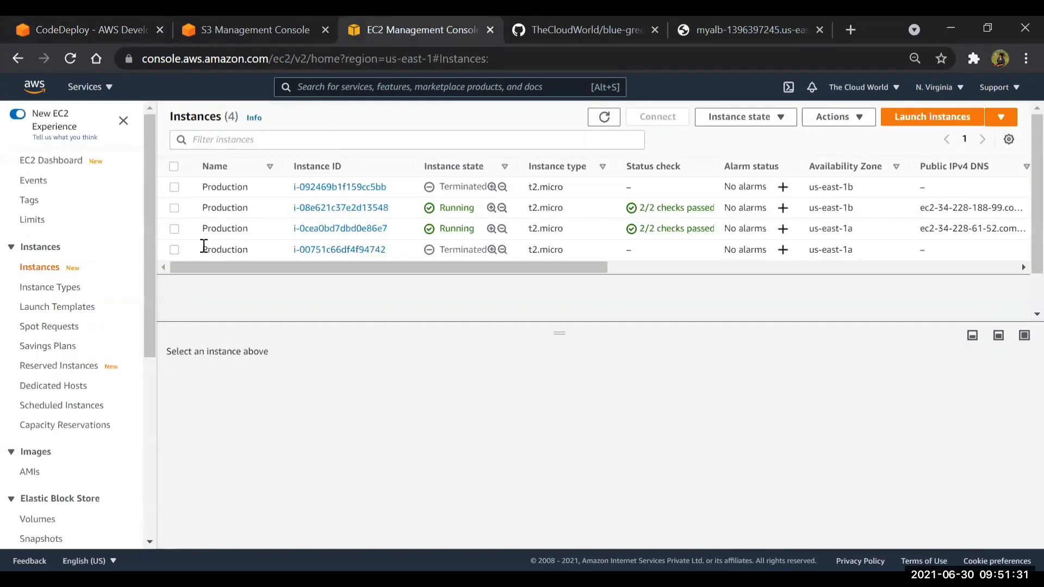
left_click(174, 208)
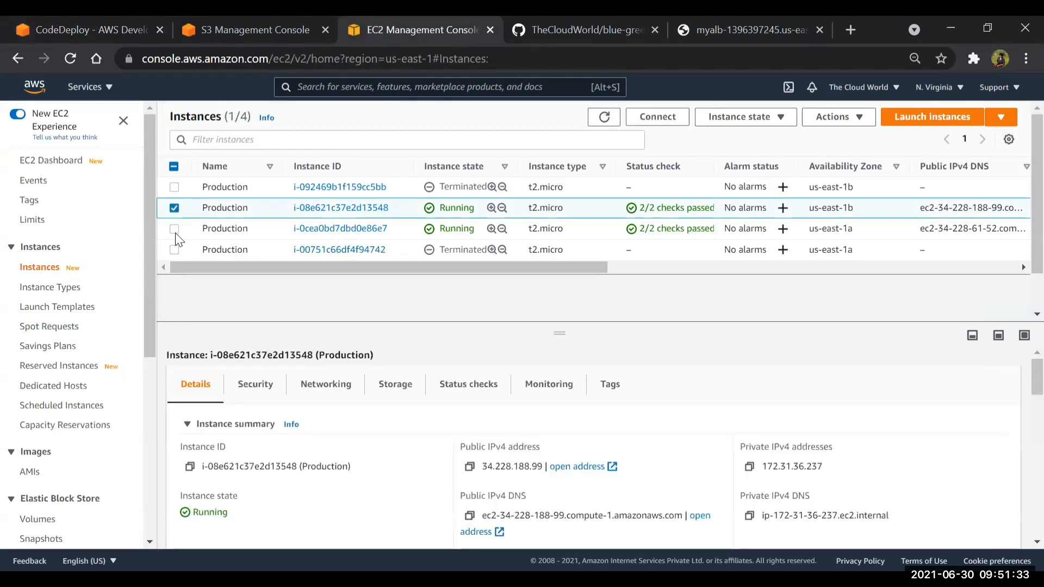
left_click(175, 229)
left_click(67, 29)
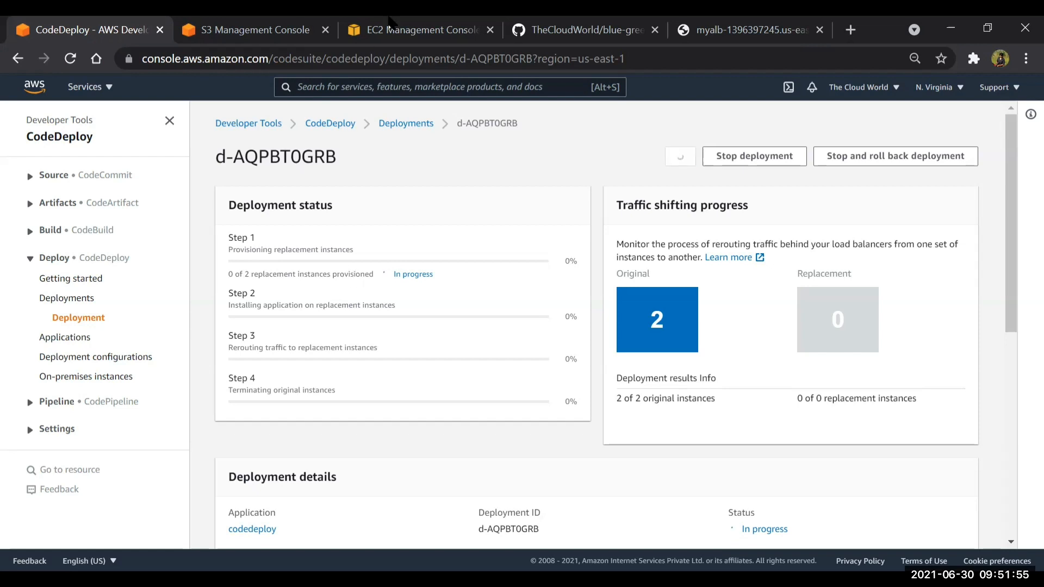
Refresh the EC2 instances list and select the two new Production instances that are still initializing
left_click(406, 29)
left_click(604, 118)
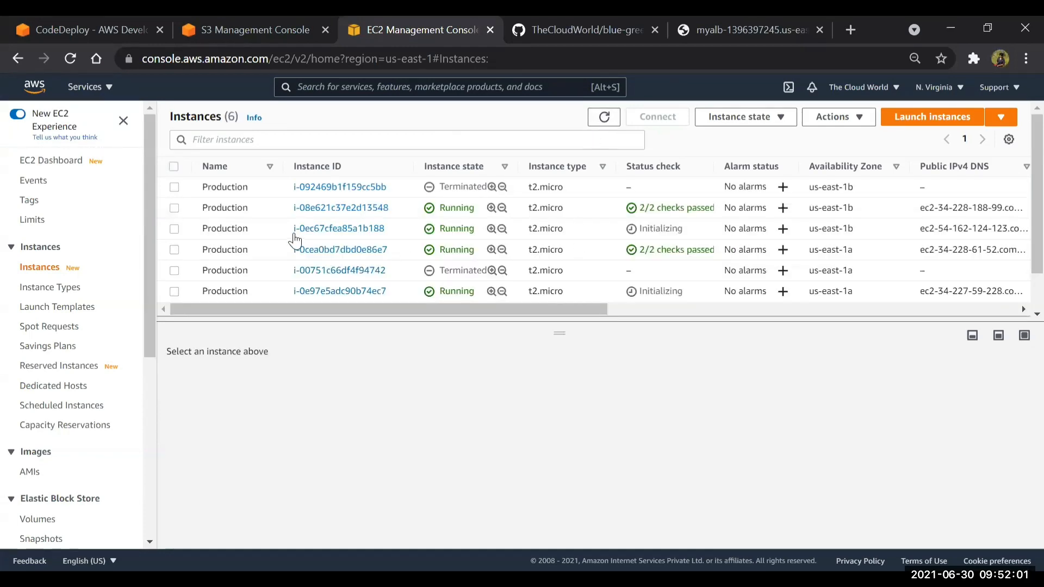
left_click(174, 229)
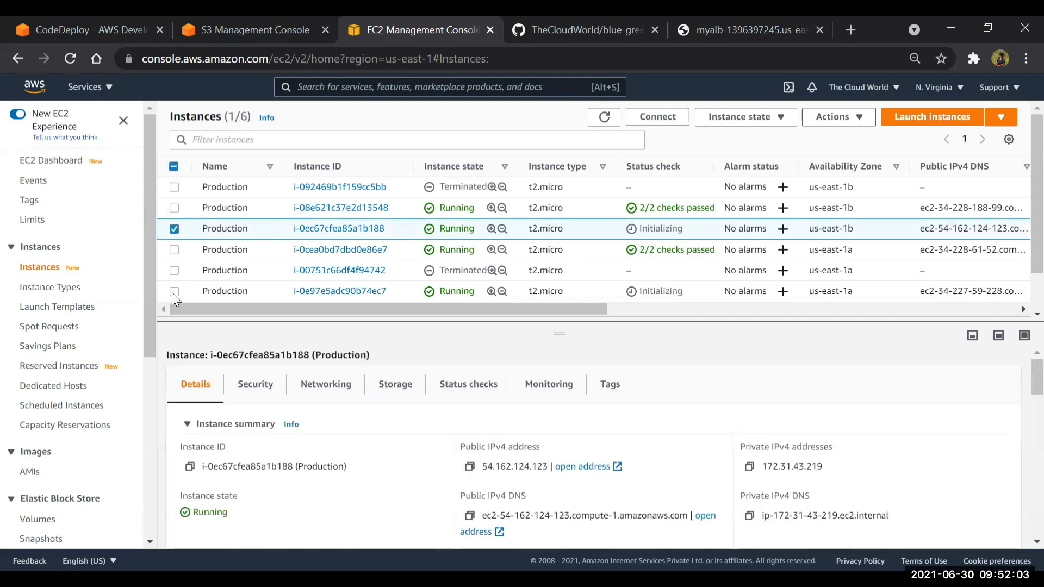
left_click(173, 292)
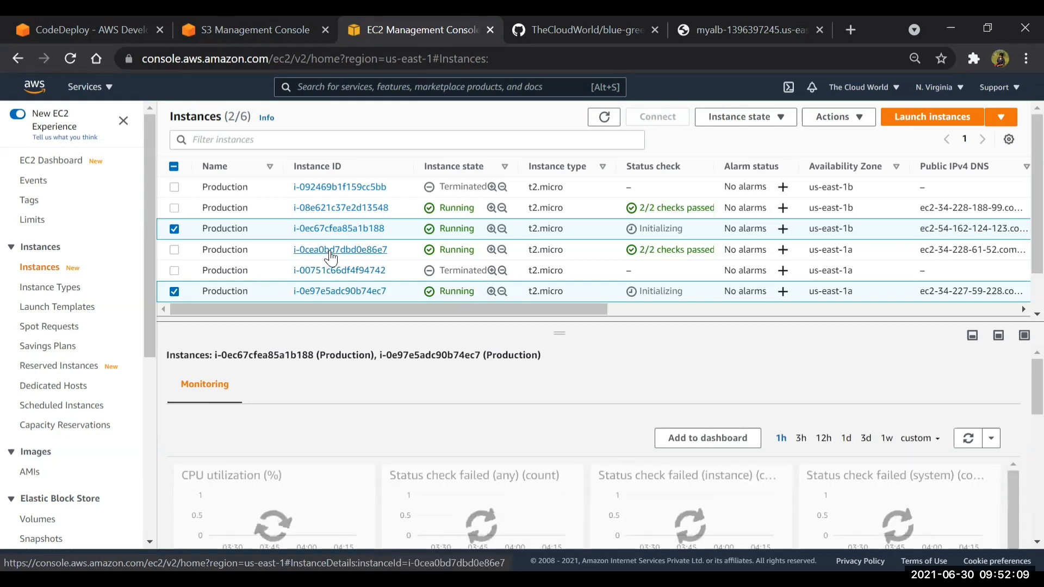
Keep only the new us-east-1b Production instance selected, copy its public IPv4 address and load it in a new tab
left_click(174, 291)
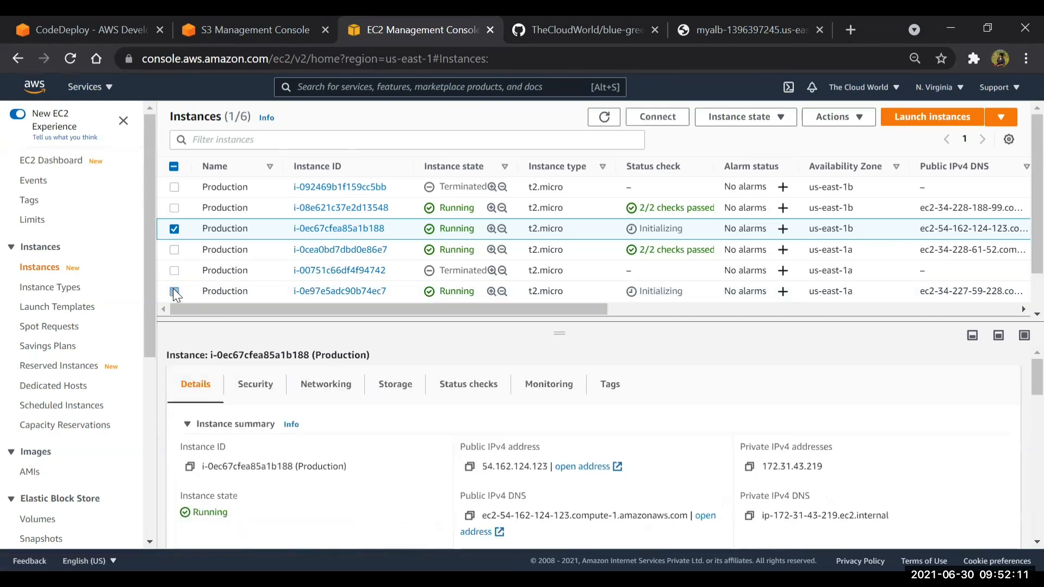
left_click(468, 467)
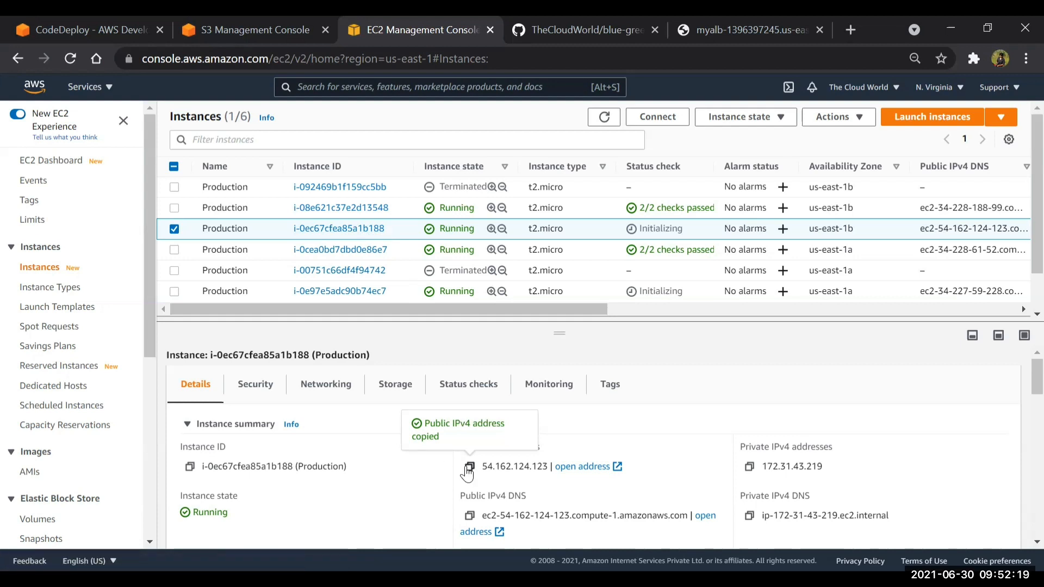
left_click(851, 30)
key("ctrl+v")
key("Return")
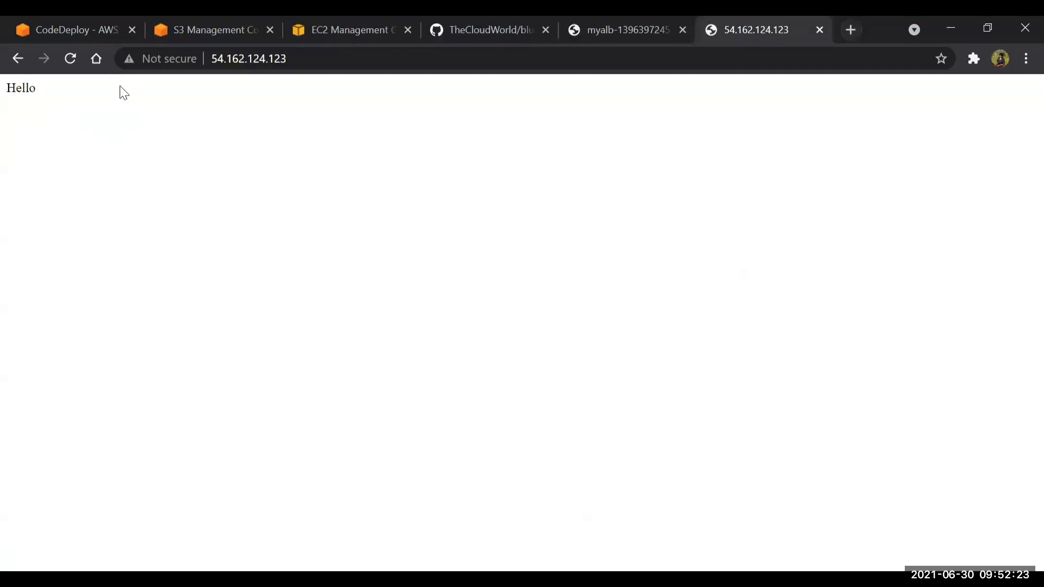
Reload the load balancer's page and the replacement instance's page at 54.162.124.123 to compare their content
left_click_drag(51, 95, 10, 90)
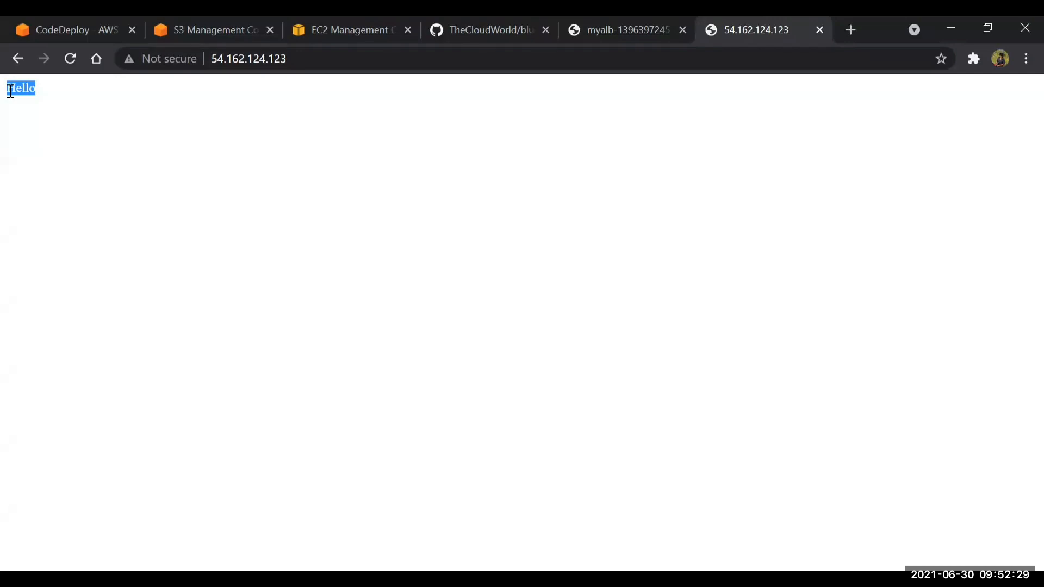
left_click(53, 109)
left_click(615, 28)
left_click(508, 64)
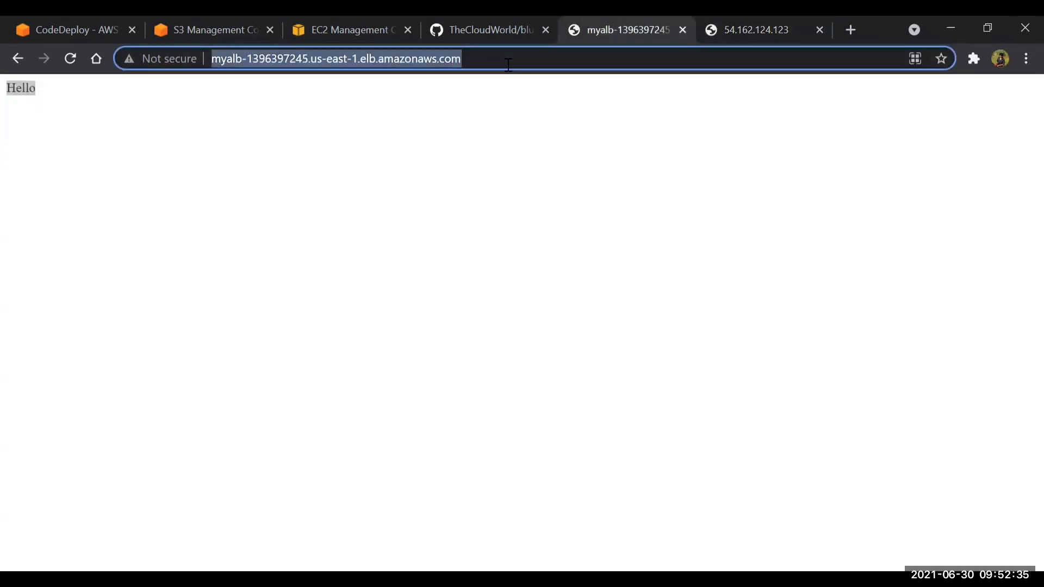
key("Return")
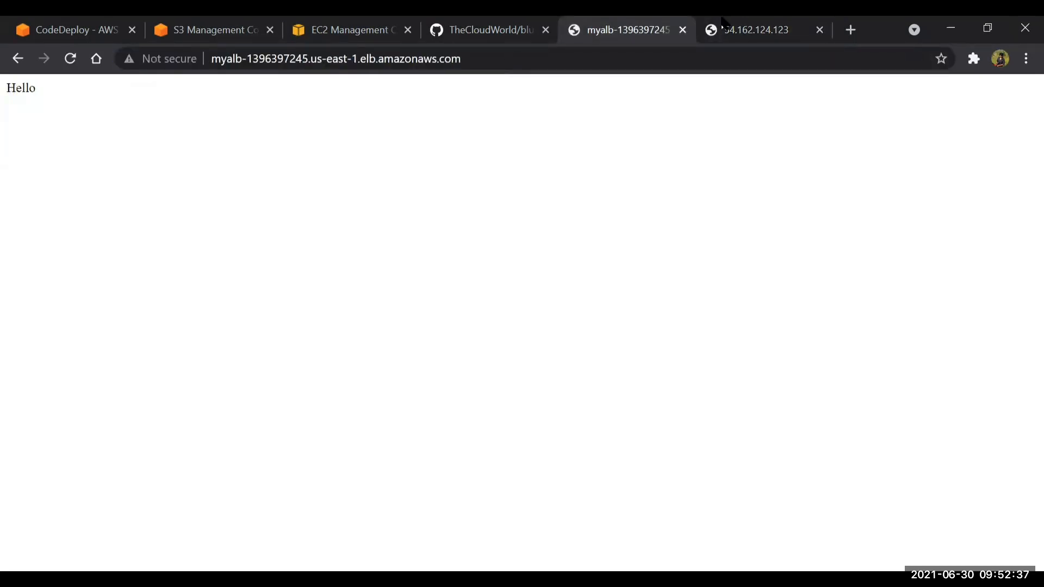
left_click(736, 22)
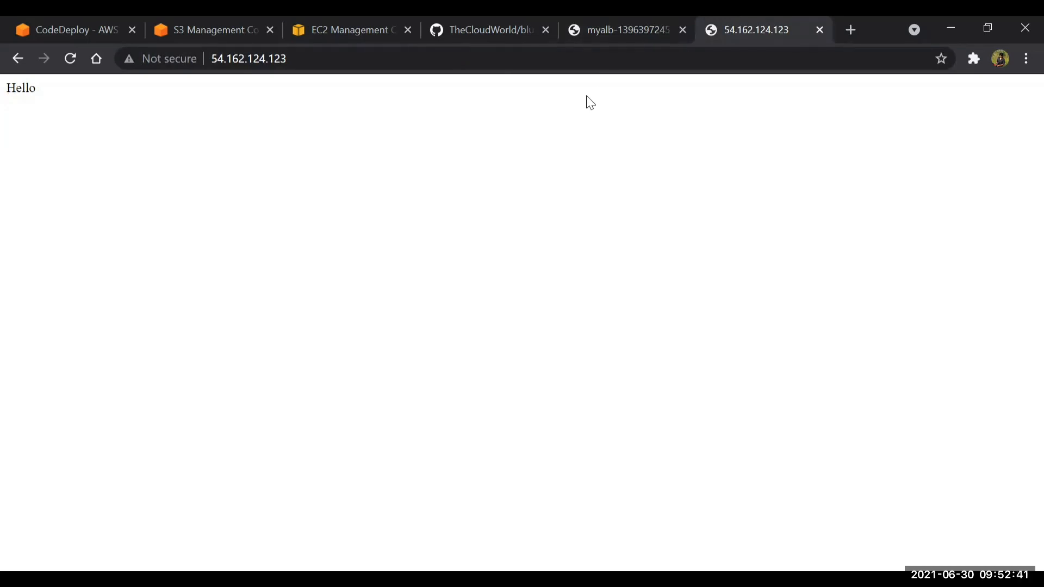
left_click(519, 59)
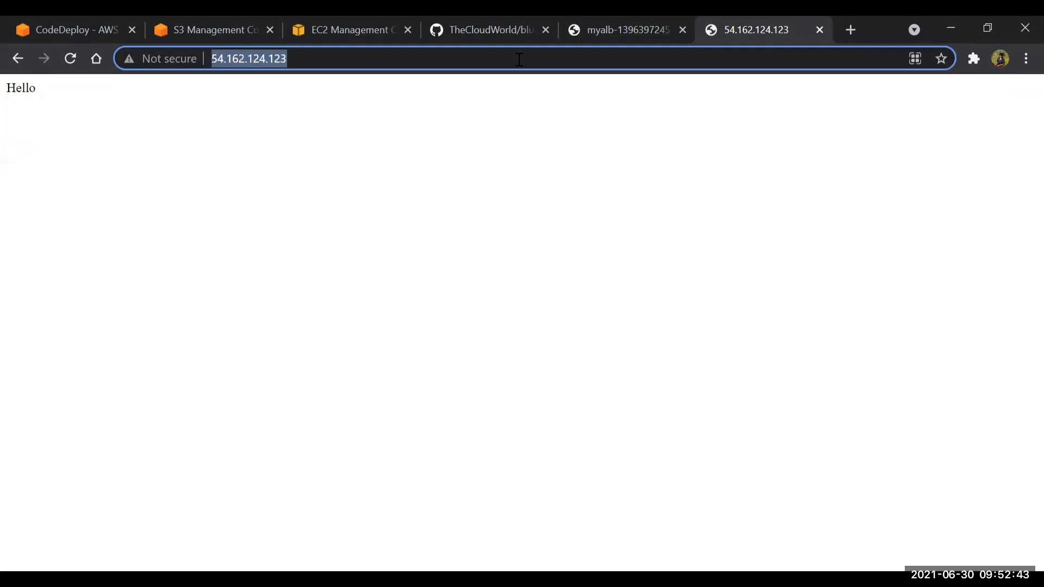
key("Return")
left_click_drag(196, 86, 2, 86)
Check the CodeDeploy progress, then open index.html in the blue-green GitHub repository and examine its two lines of text
left_click(82, 23)
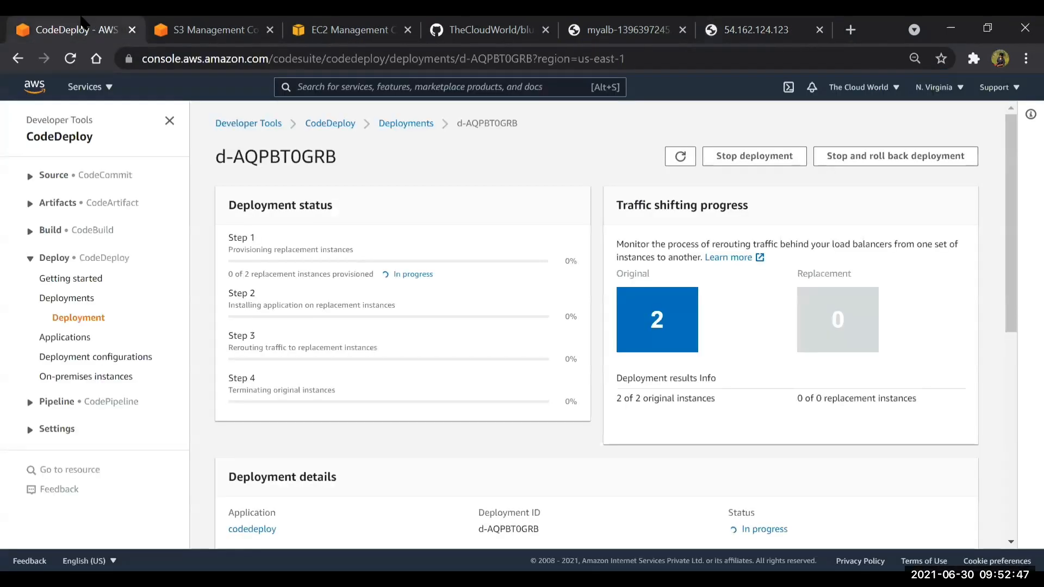
left_click(484, 29)
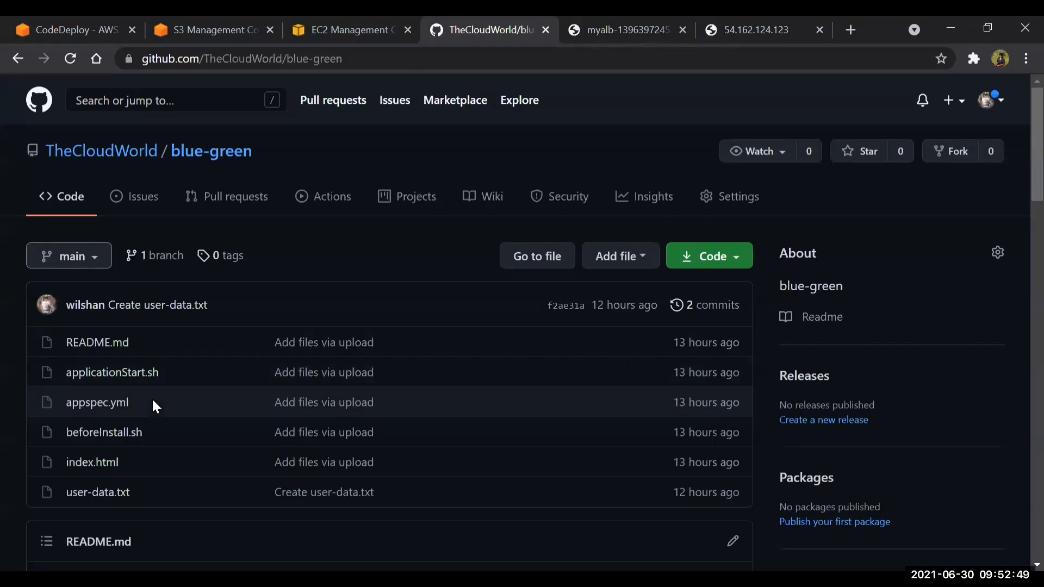
scroll(142, 403, "down", 1)
left_click(86, 403)
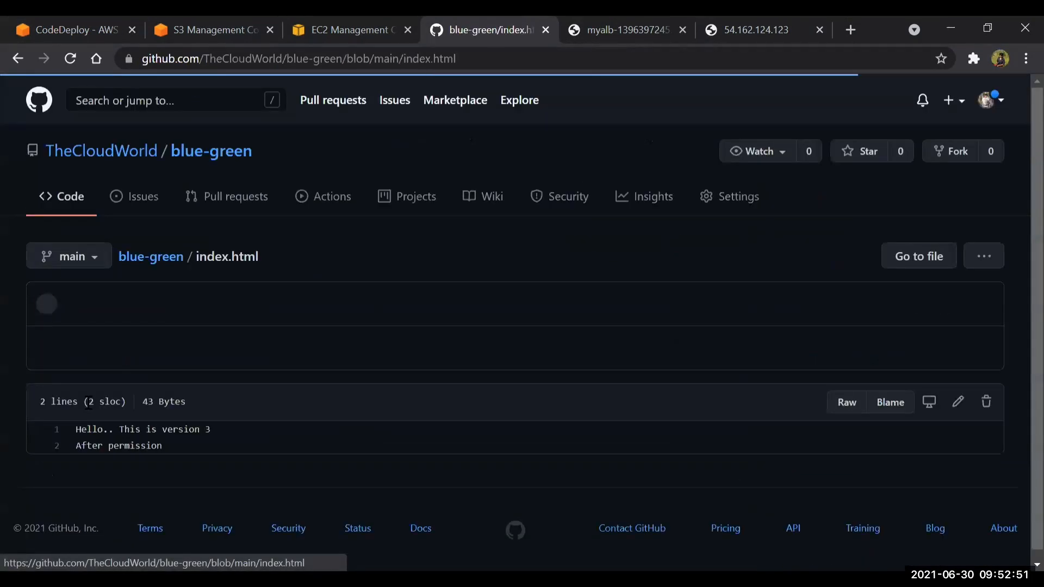
scroll(115, 455, "down", 1)
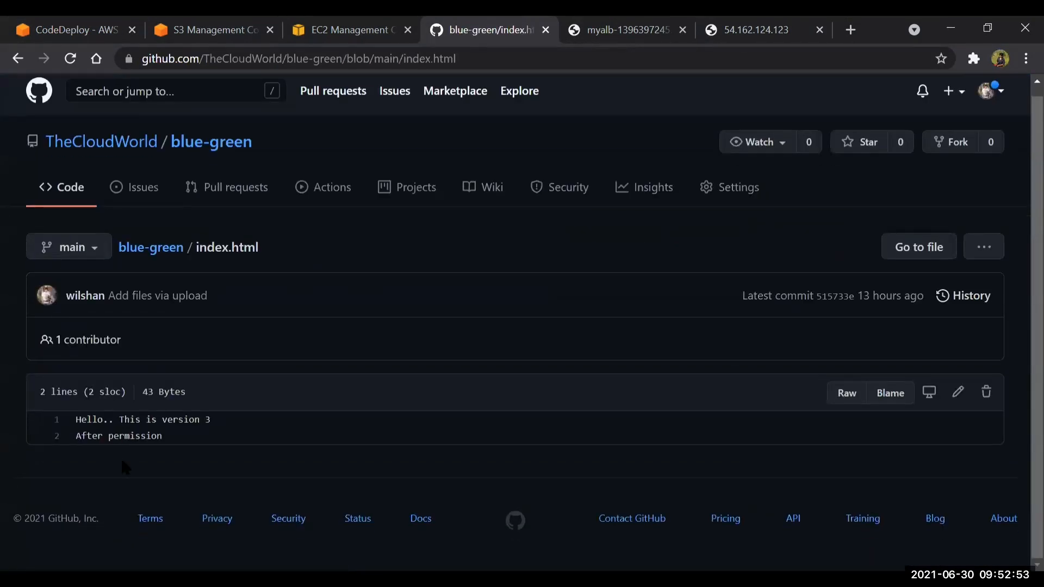
left_click_drag(88, 425, 188, 429)
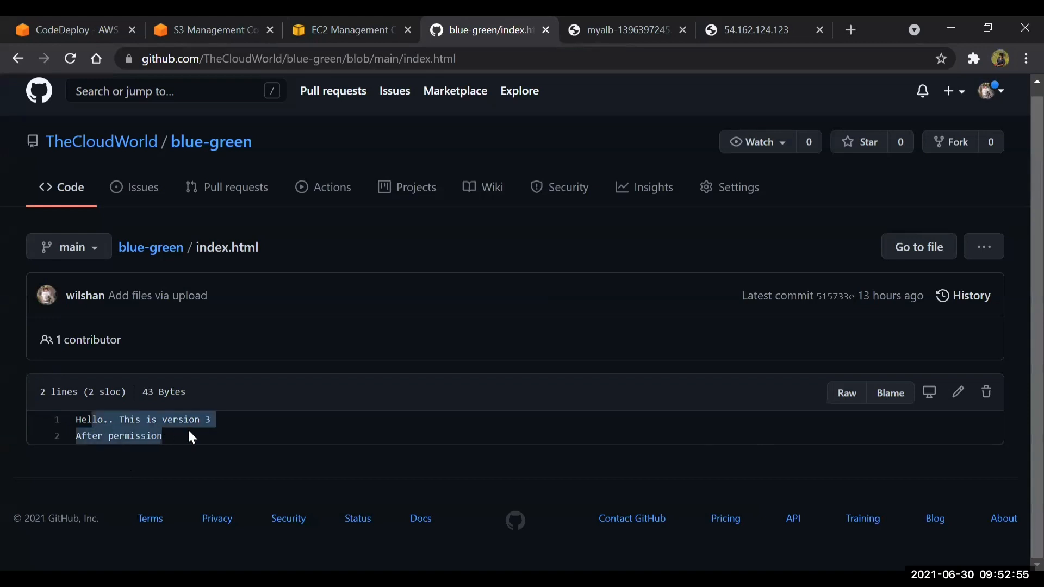
left_click(188, 431)
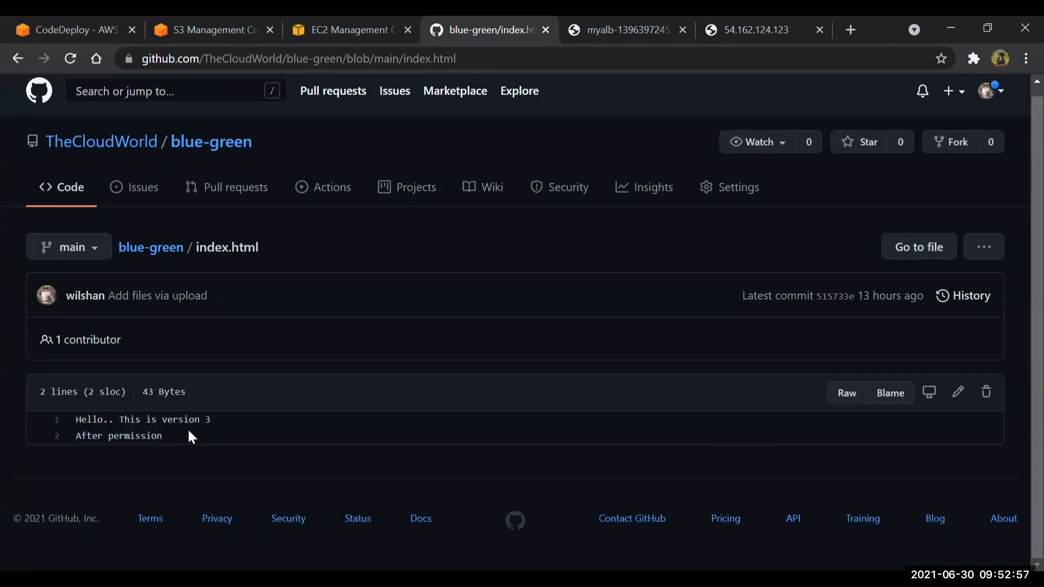
Reload the replacement instance's page to look for the new version and recheck the deployment's progress in CodeDeploy
left_click(756, 29)
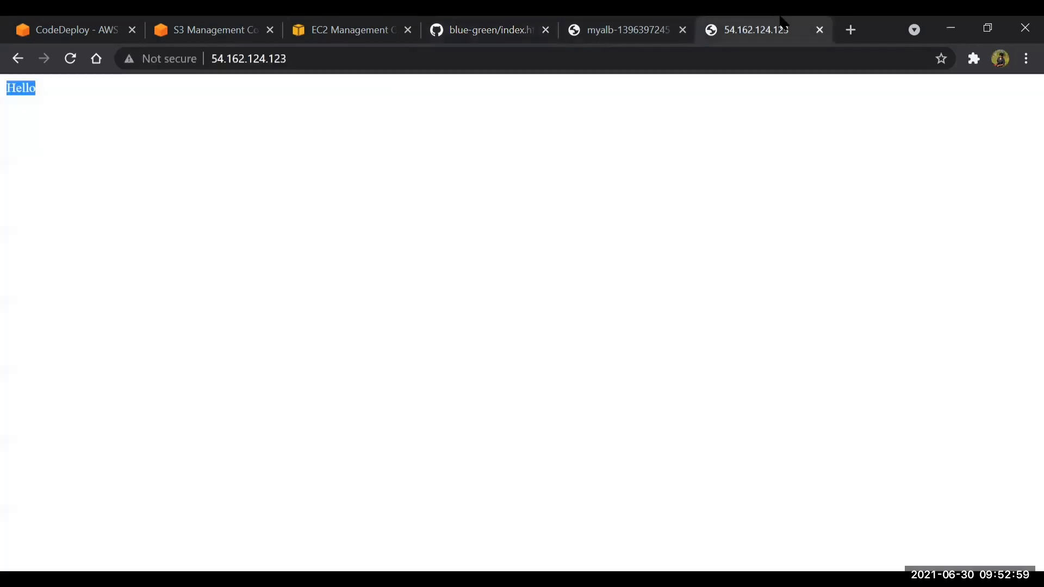
left_click(63, 62)
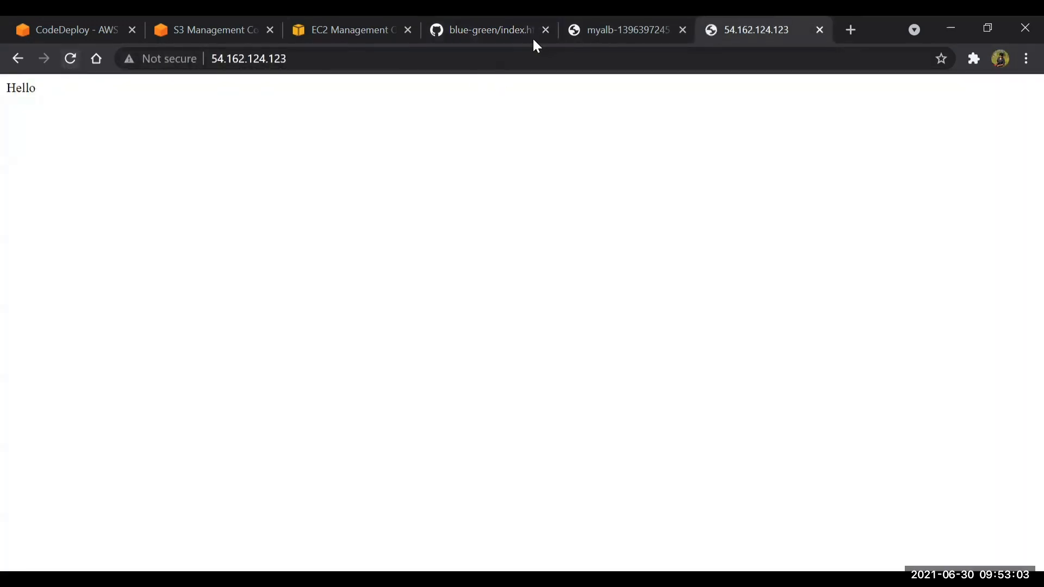
left_click(48, 21)
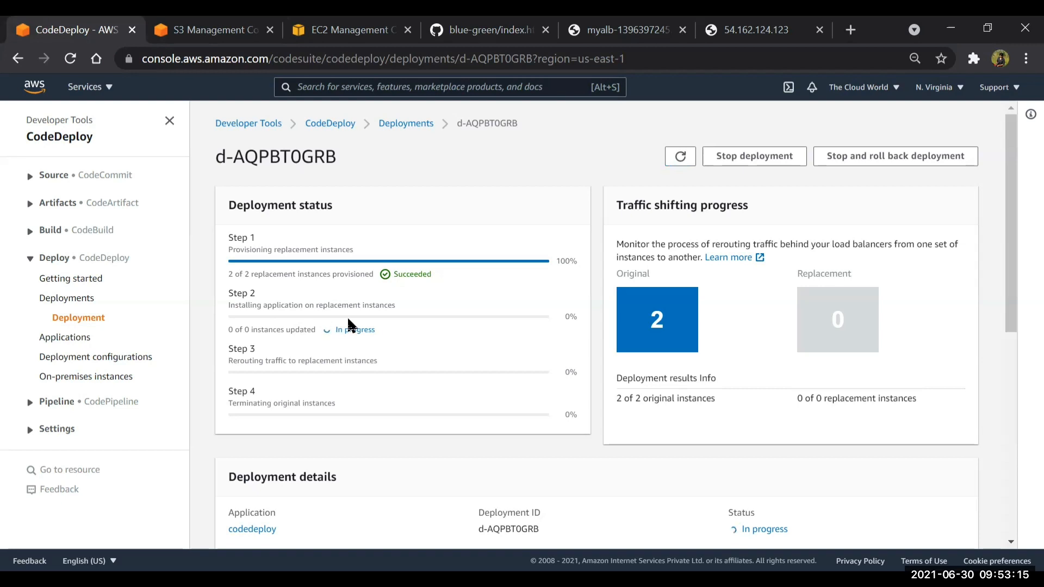
Return the GitHub page to the blue-green repository's file list and switch back to the CodeDeploy deployment
left_click(498, 24)
left_click(176, 251)
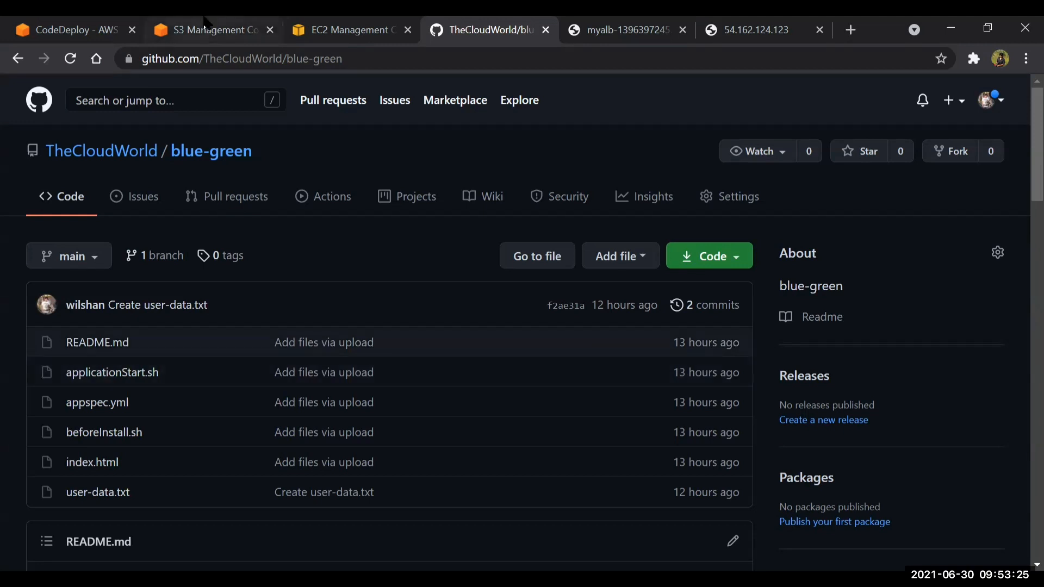
left_click(80, 23)
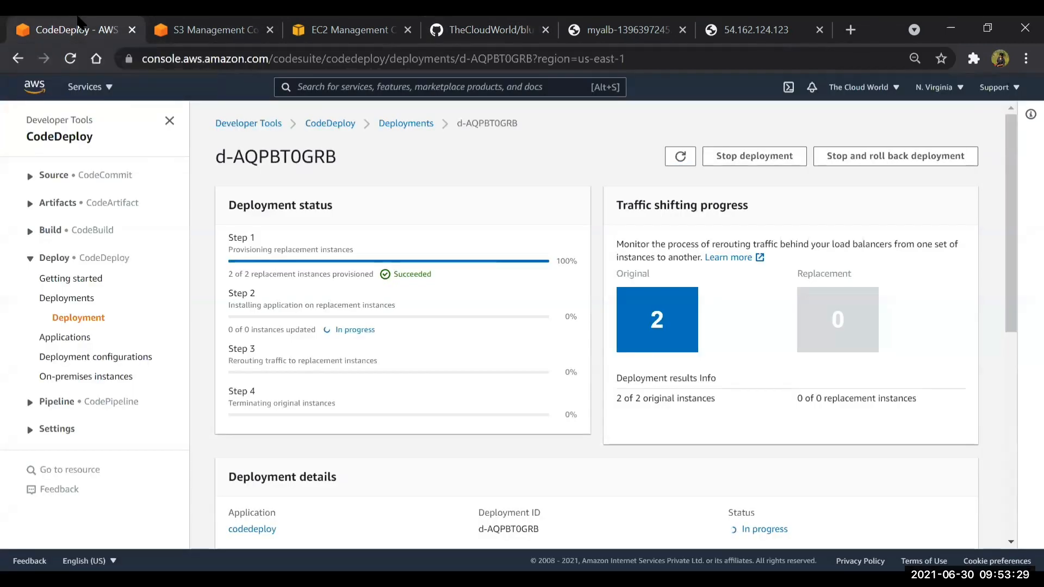
Load the replacement instance's address again, then examine the deployment's Step 2, installing the application on replacement instances
left_click(746, 23)
left_click(725, 56)
key("Return")
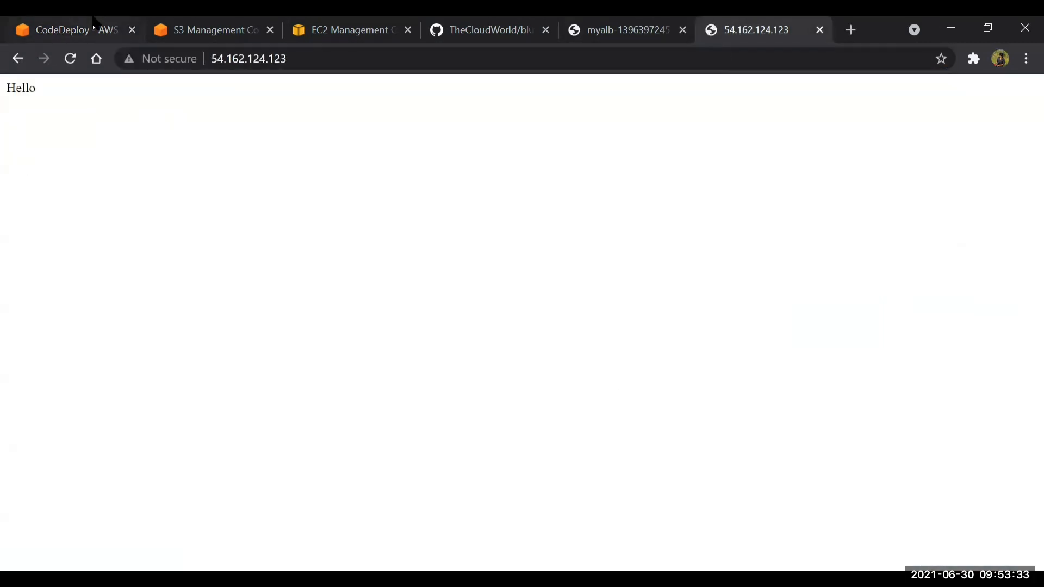
left_click(92, 23)
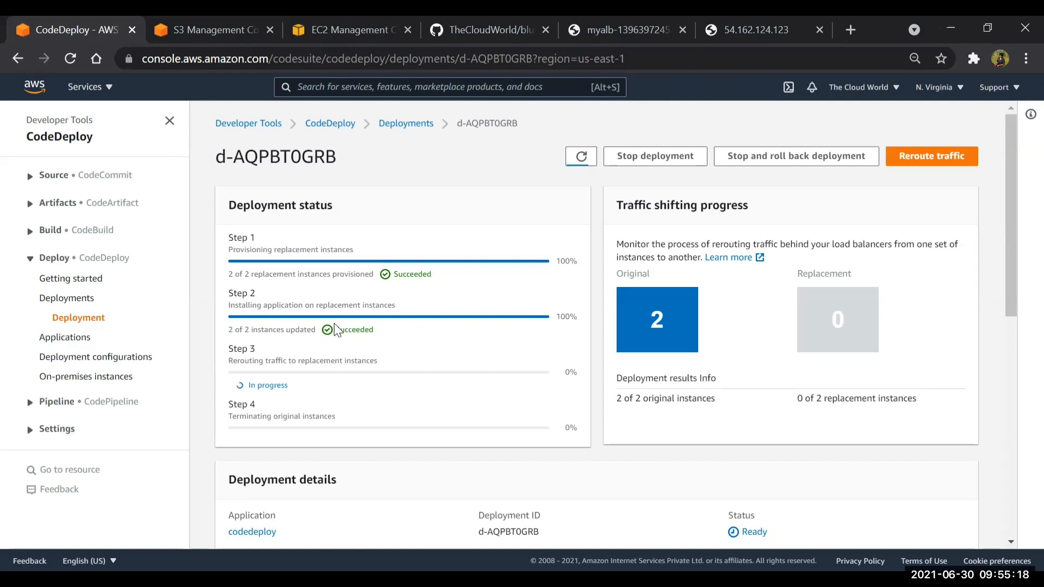
left_click_drag(231, 304, 401, 315)
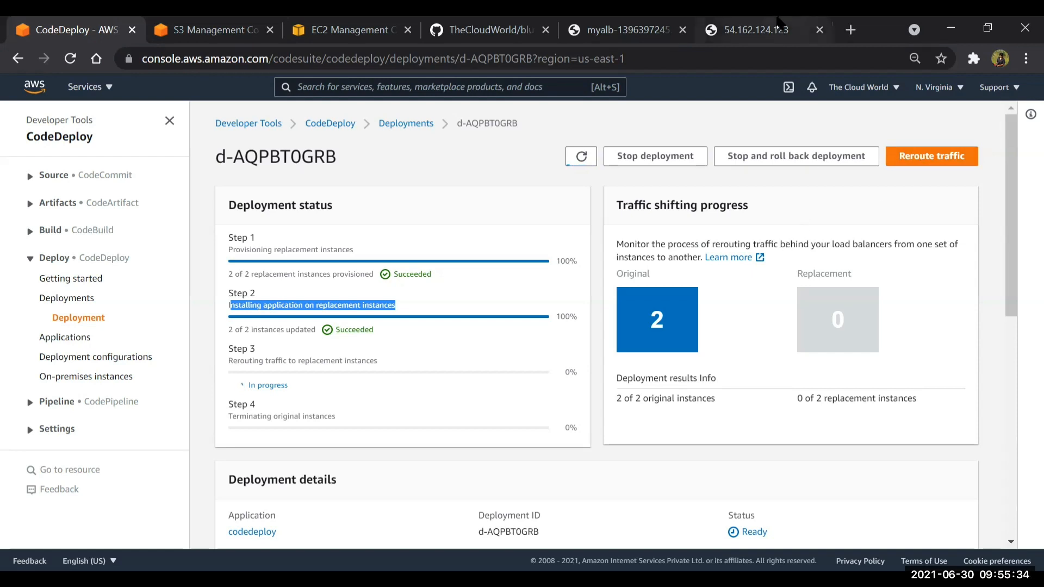
Return to the replacement instance's page, then reload the myalb load balancer address to check which version it serves
left_click(806, 23)
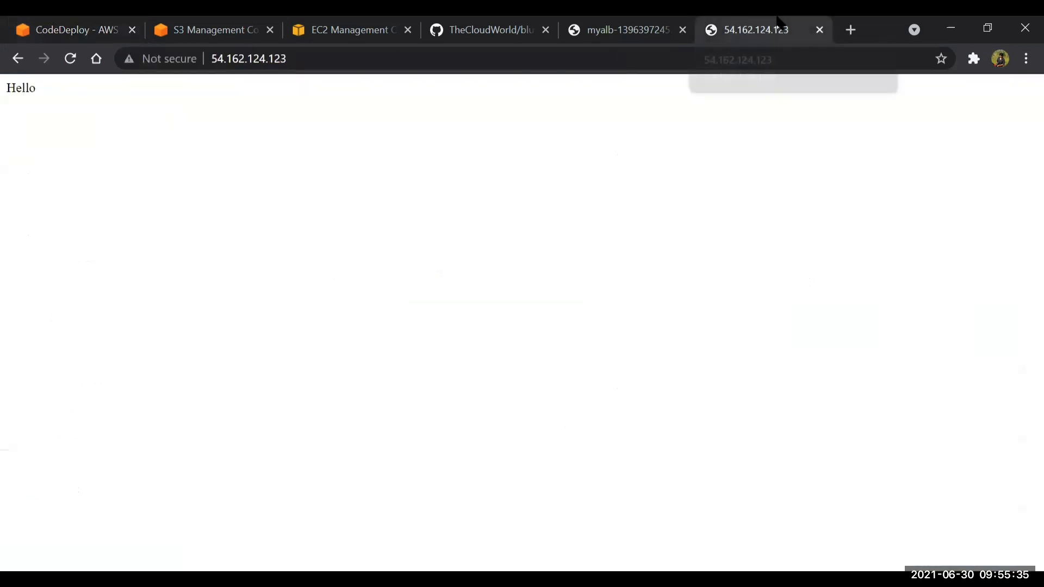
left_click(249, 58)
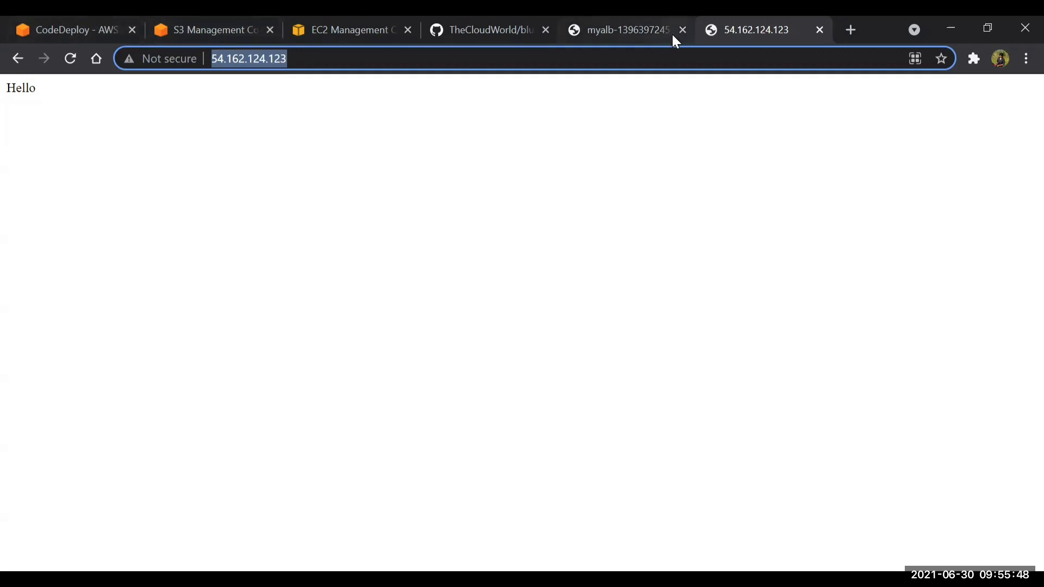
left_click(640, 21)
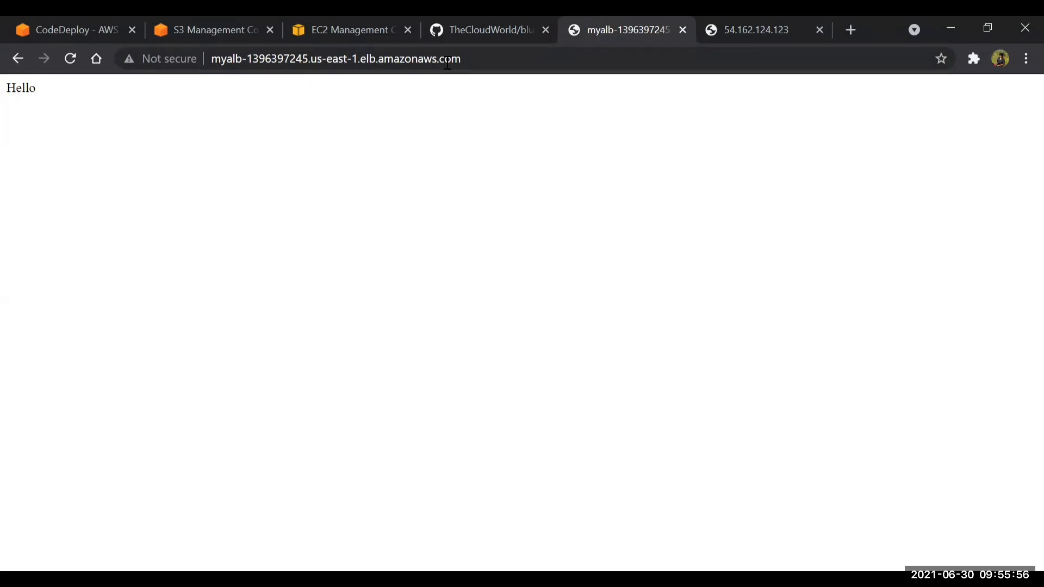
left_click(68, 51)
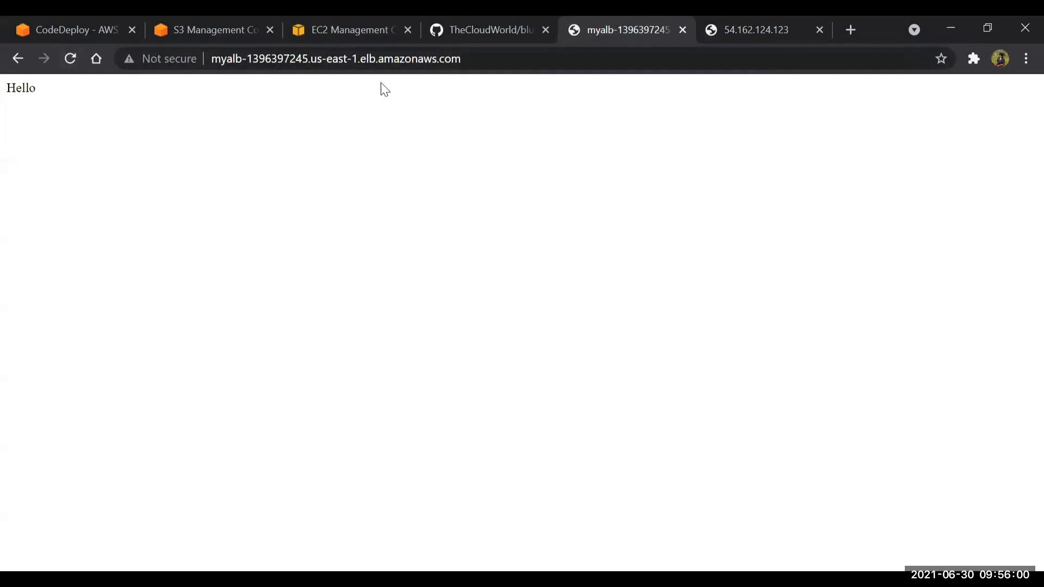
left_click(372, 61)
key("Return")
Reload 54.162.124.123 and highlight the page text to verify the version deployed on the replacement instance
left_click(718, 25)
left_click(418, 57)
key("Return")
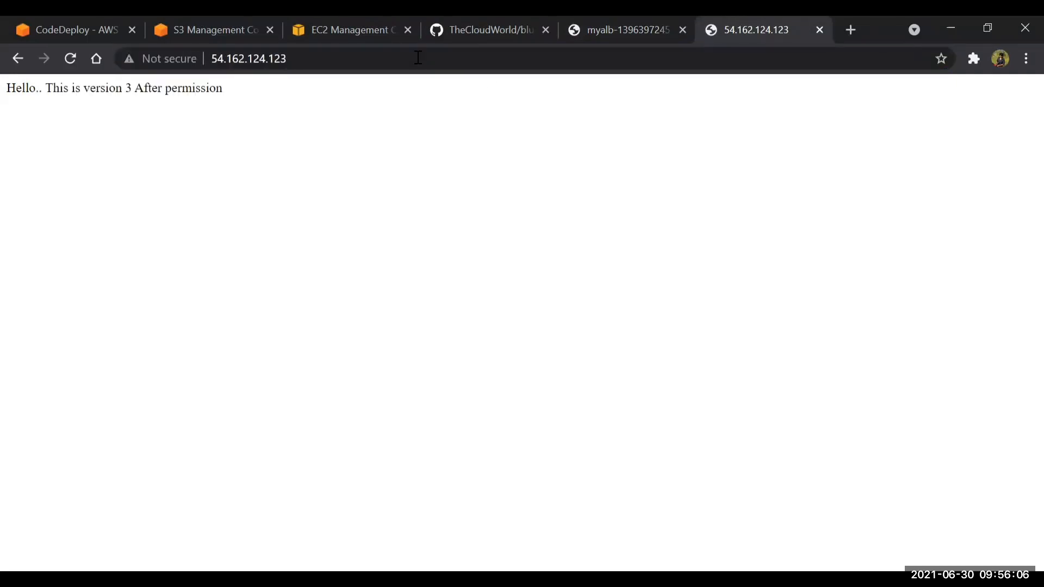
left_click_drag(1, 91, 425, 119)
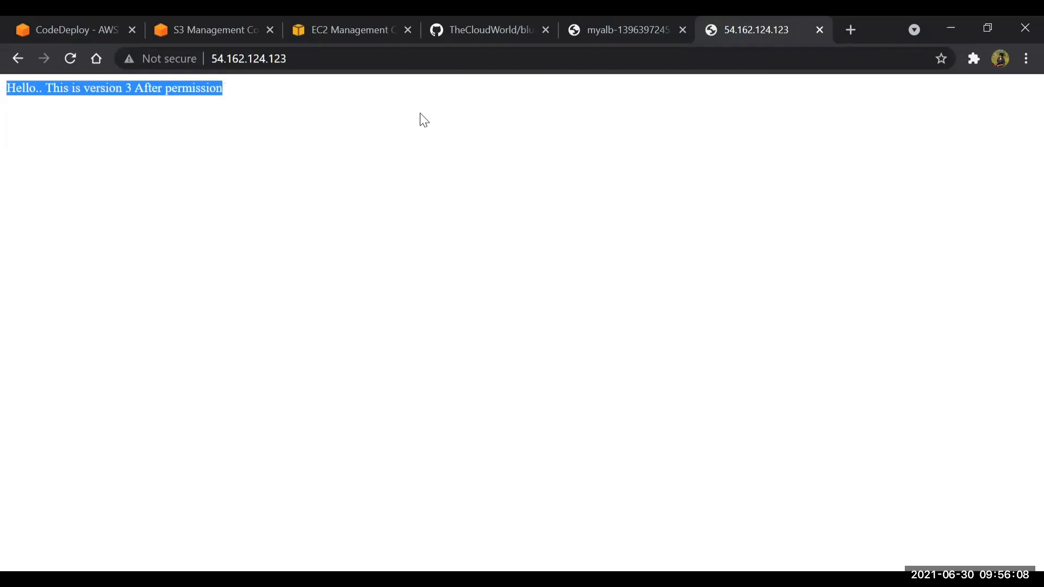
Add the new us-east-1a Production instance to the selection in the EC2 instances list to mark both replacement instances
left_click(75, 25)
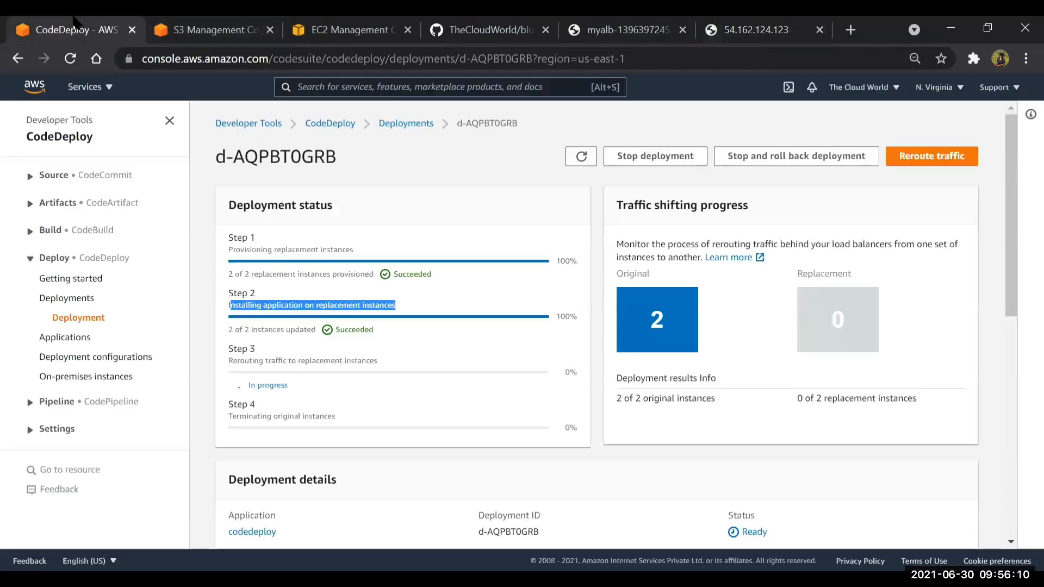
left_click(351, 29)
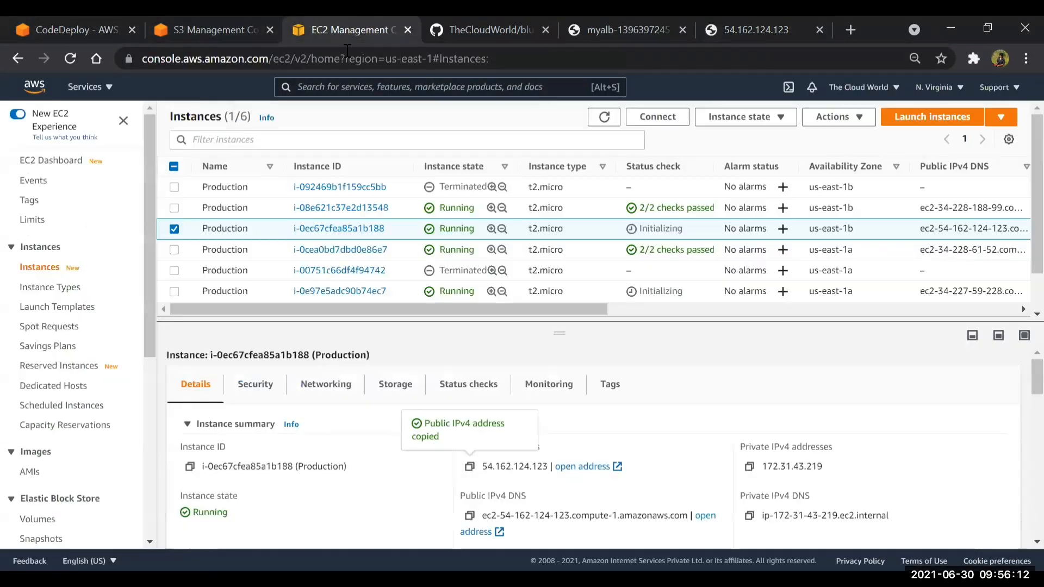
left_click(170, 294)
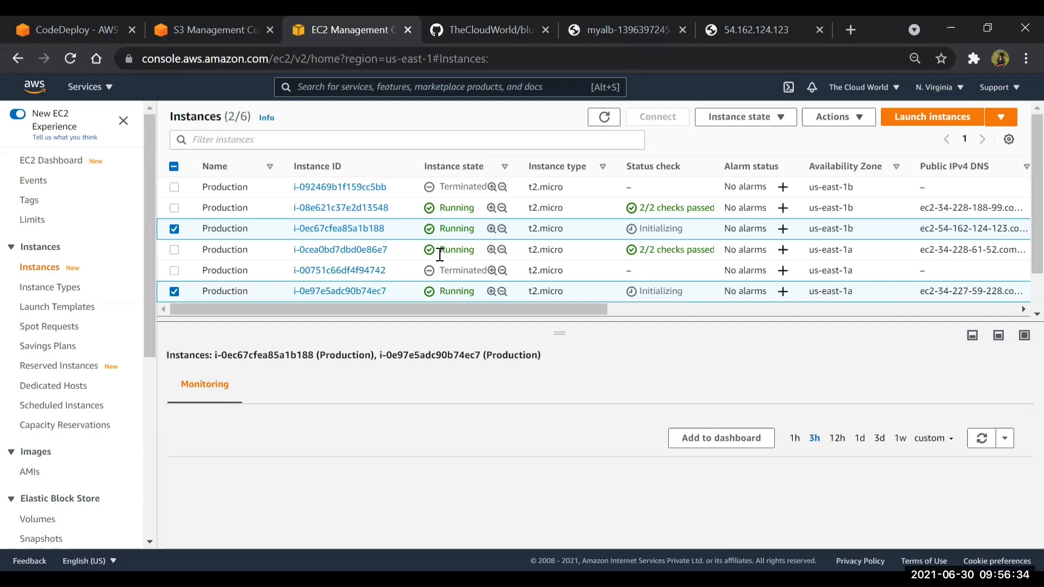
Start rerouting traffic to the replacement instances from the CodeDeploy deployment page
left_click(81, 30)
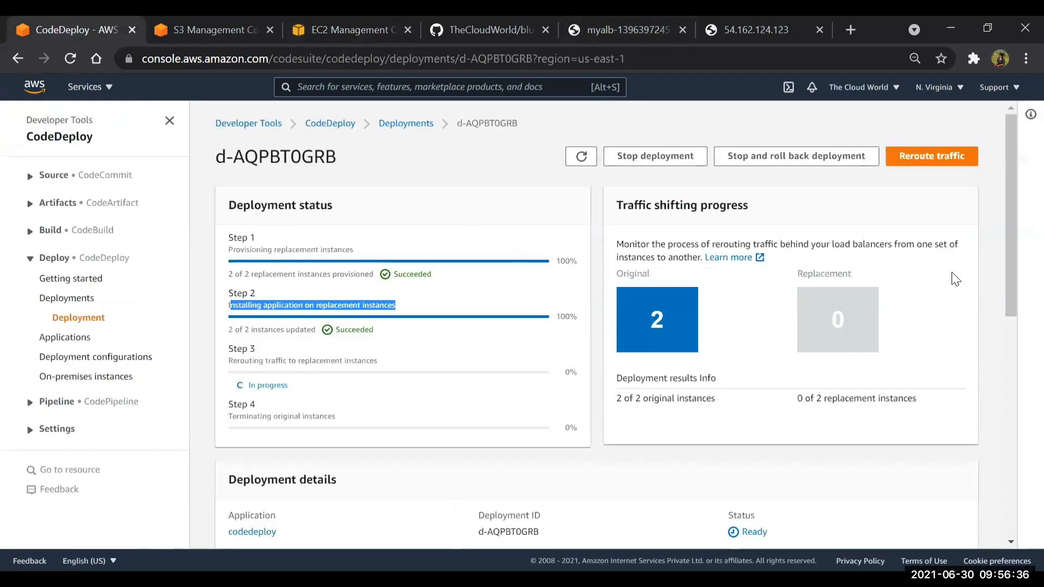
left_click(930, 162)
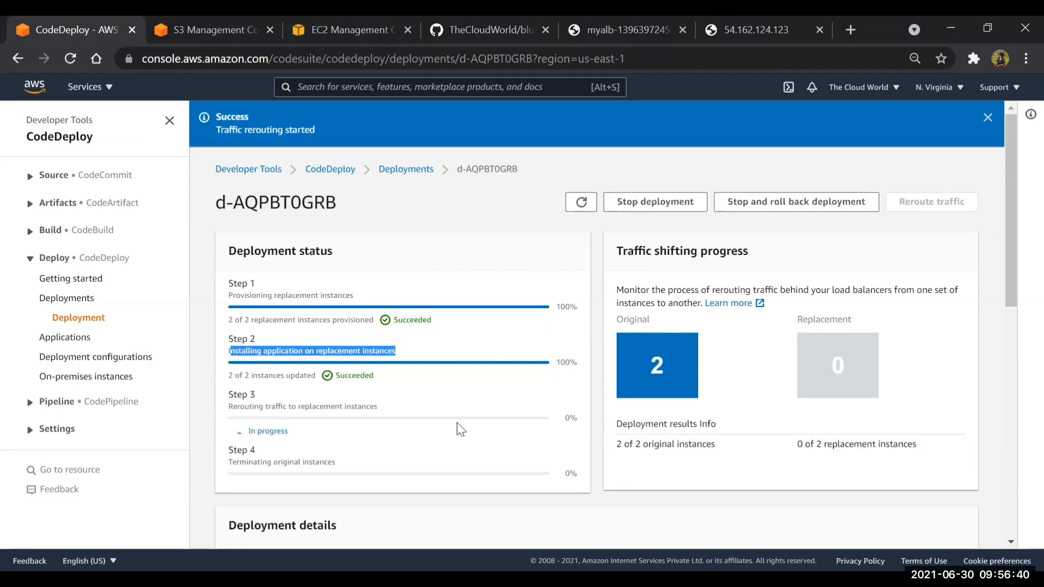
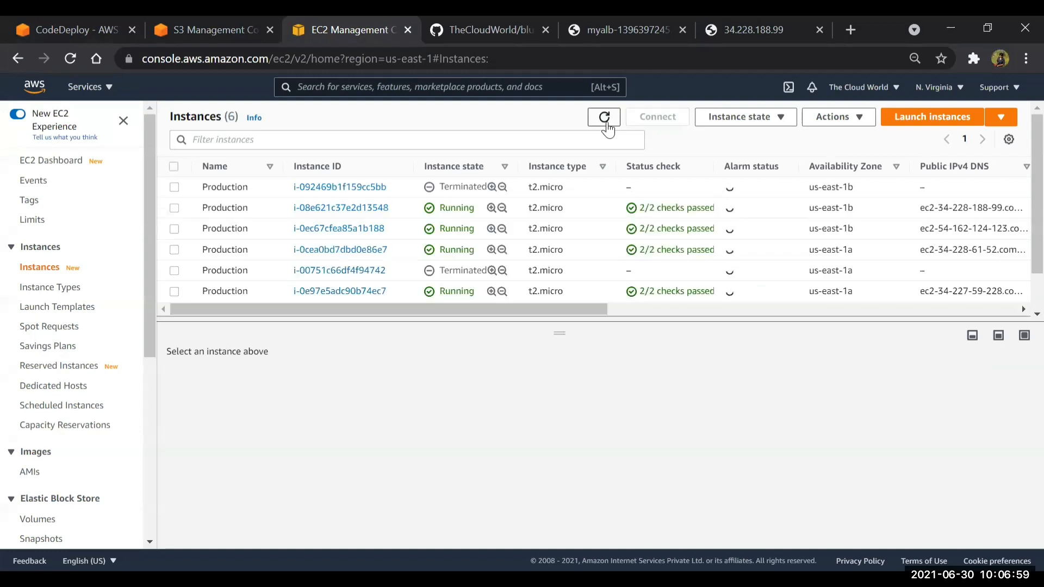
Reload the original instance's page at 34.228.188.99 to check whether it still responds
left_click(620, 24)
left_click(772, 21)
key("F5")
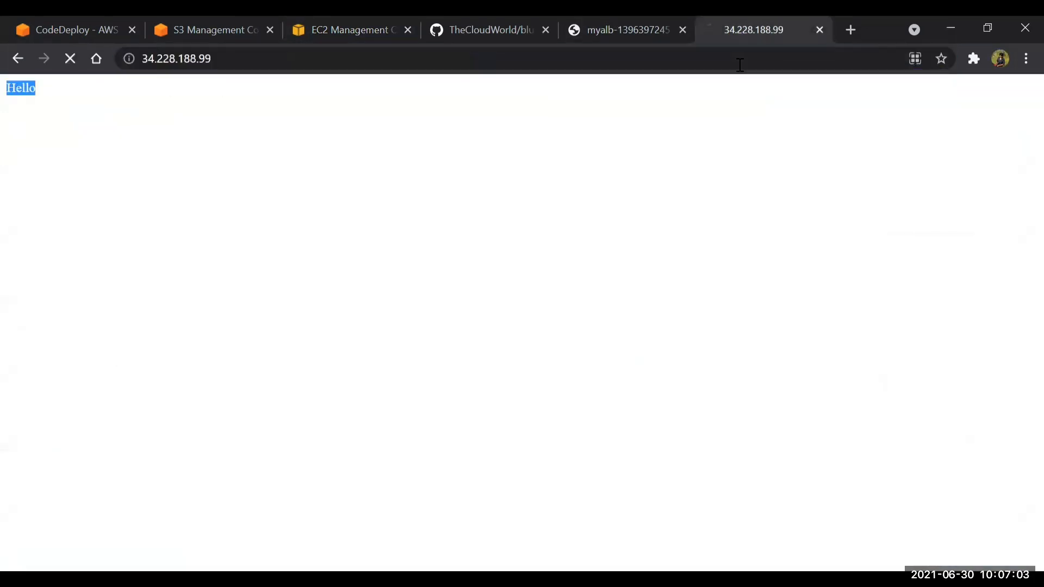
left_click(740, 64)
key("Return")
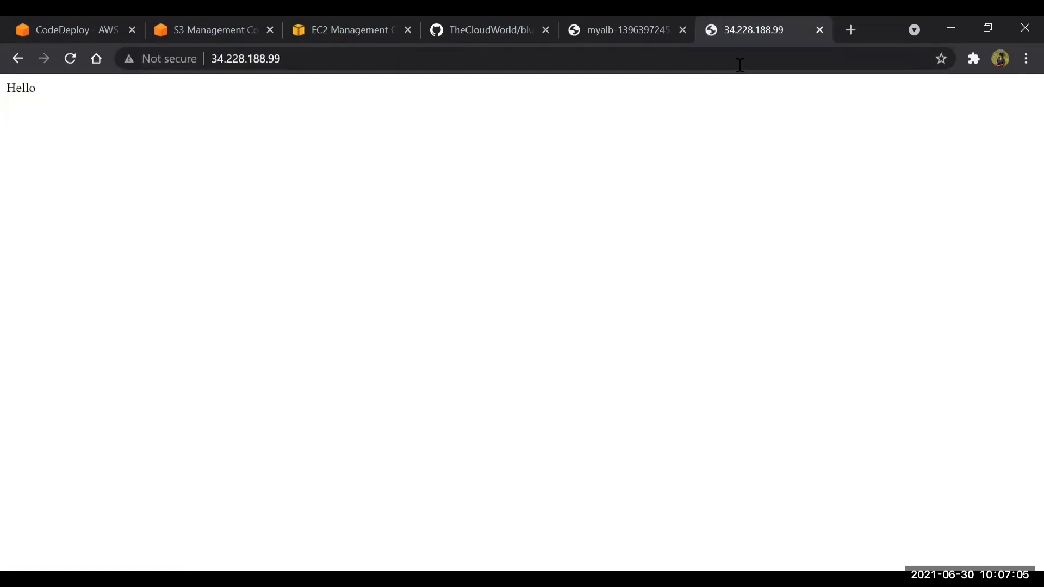
Refresh the EC2 instances list and highlight the states of original instances i-08e621c37e2d13548 and i-0cea0bd7dbd0e86e7
left_click(386, 24)
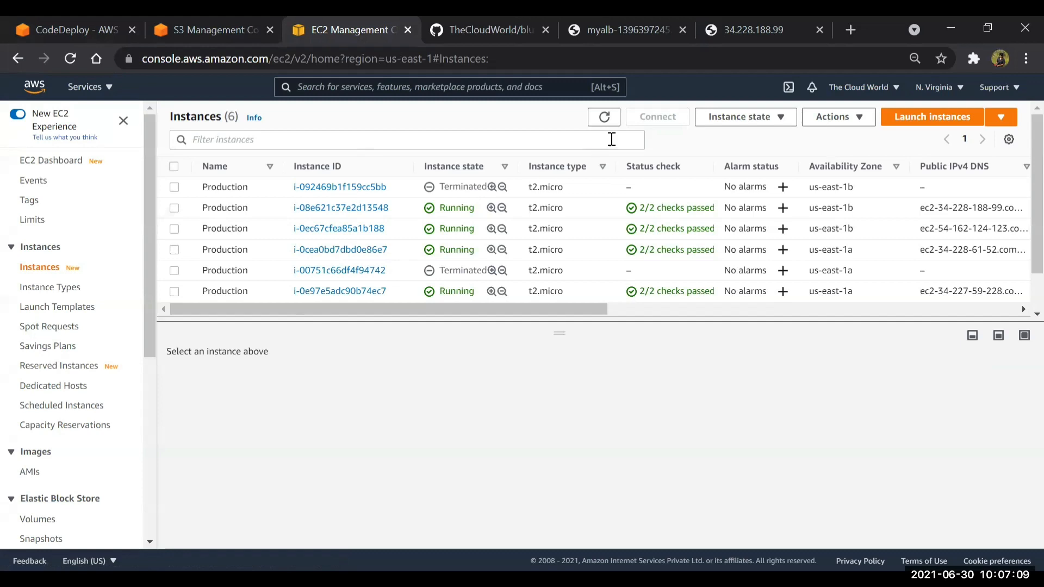
left_click(603, 119)
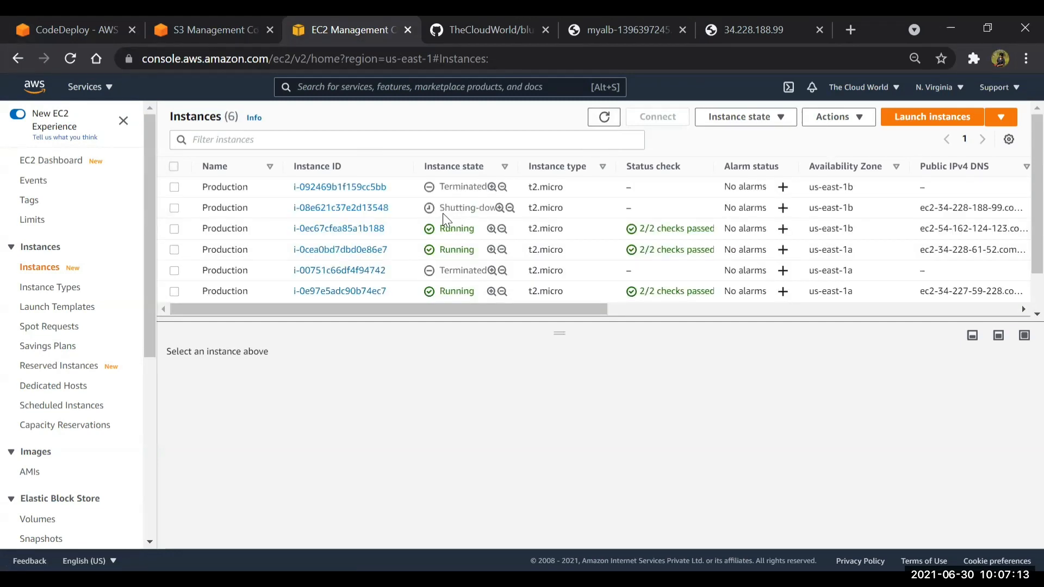
left_click_drag(442, 213, 521, 192)
left_click(622, 124)
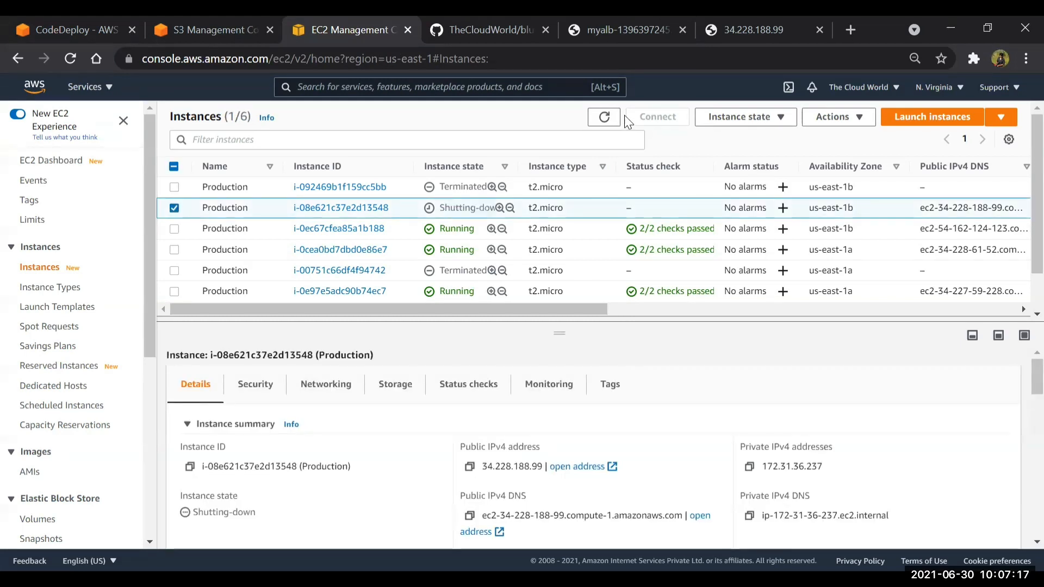
left_click(622, 124)
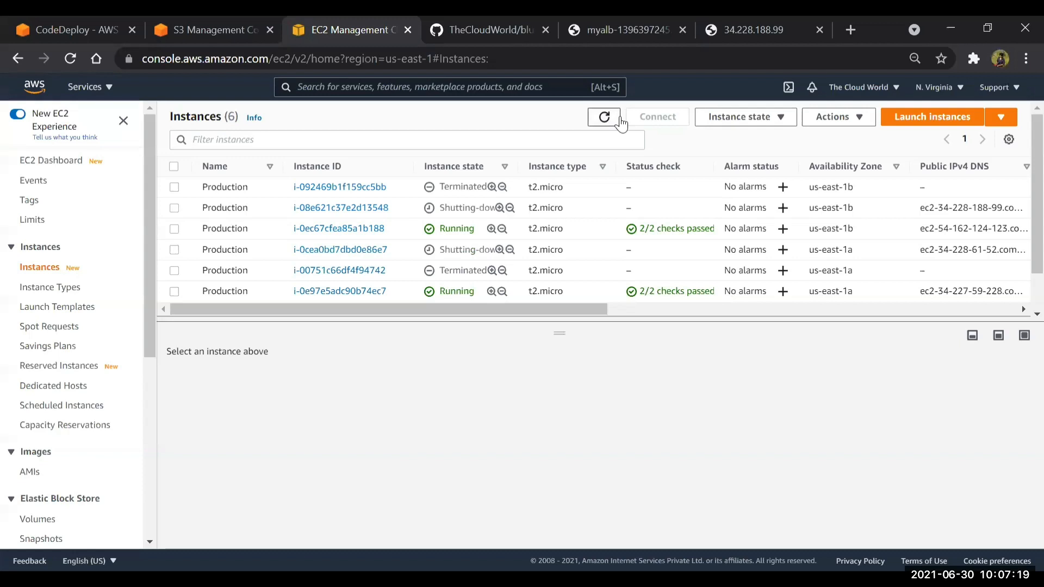
left_click_drag(448, 252, 504, 249)
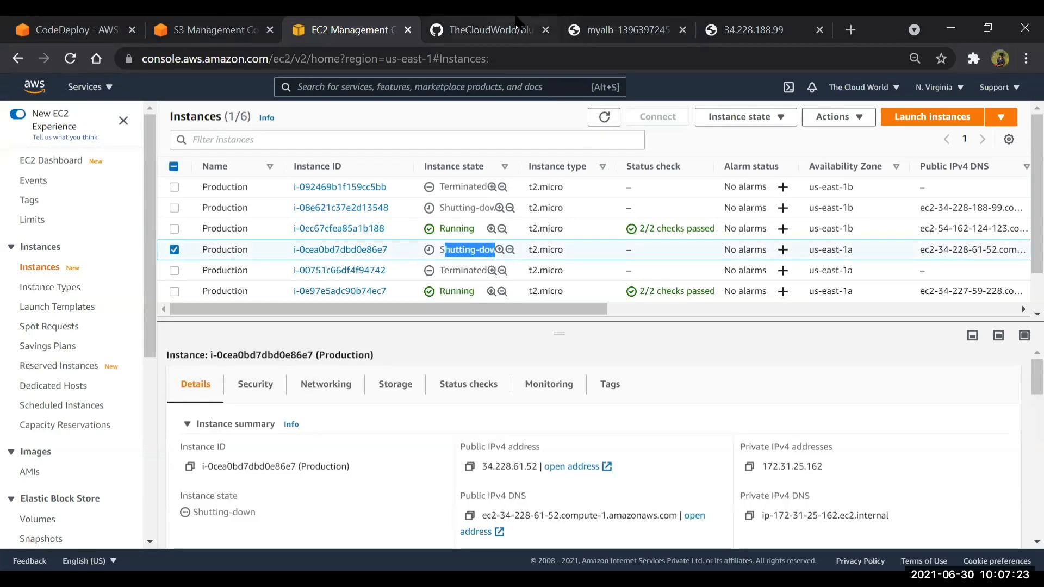
Reload the myalb load balancer address to check which version it serves after the traffic rerouting
left_click(536, 27)
left_click(578, 22)
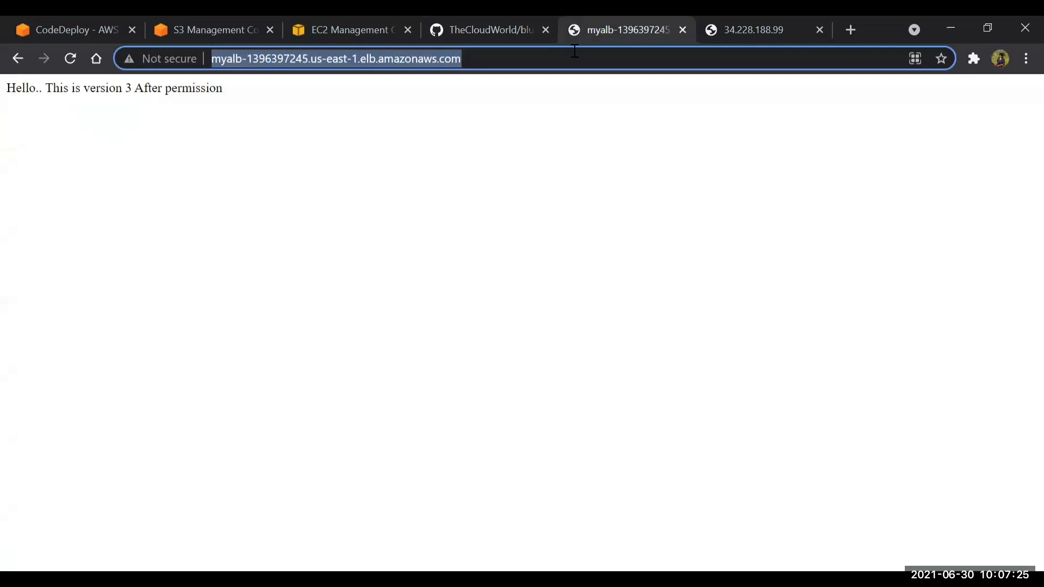
key("Return")
Review the CodeDeploy deployment's status steps and compare the traffic of Original and Replacement instances in its lifecycle events
left_click(56, 25)
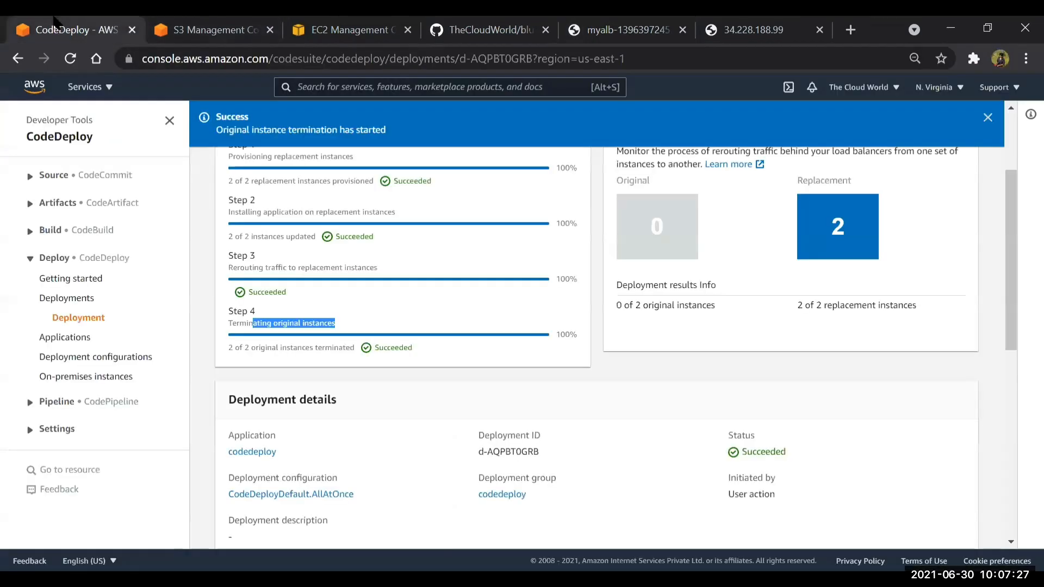
scroll(447, 200, "up", 3)
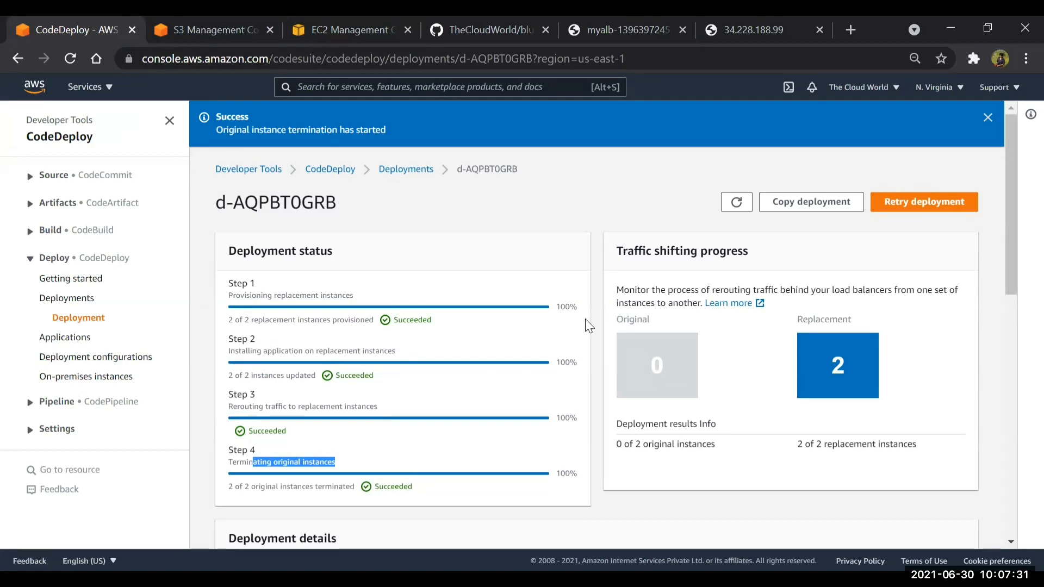
scroll(588, 326, "down", 12)
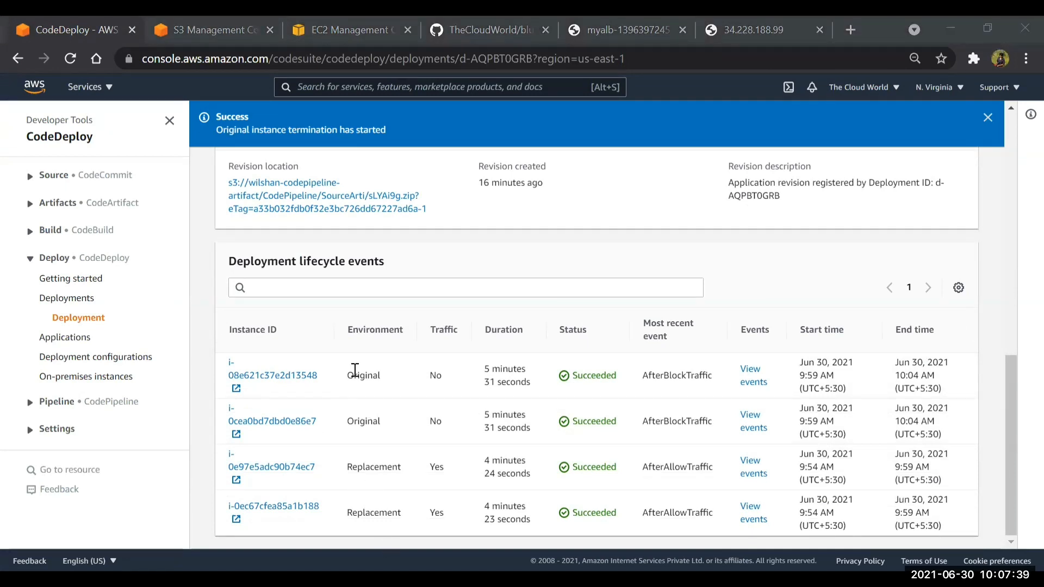
left_click_drag(354, 371, 738, 426)
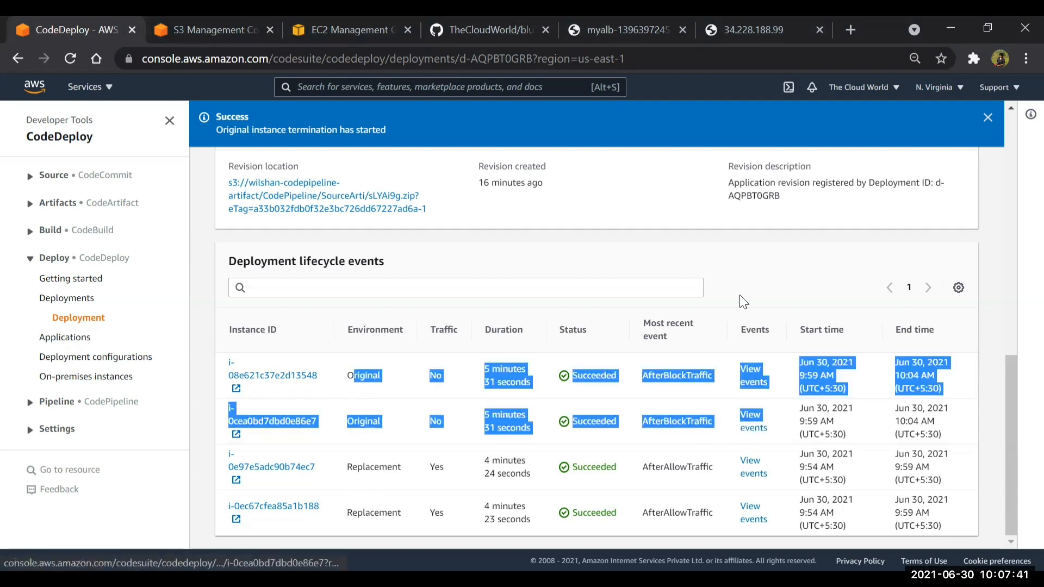
left_click(744, 254)
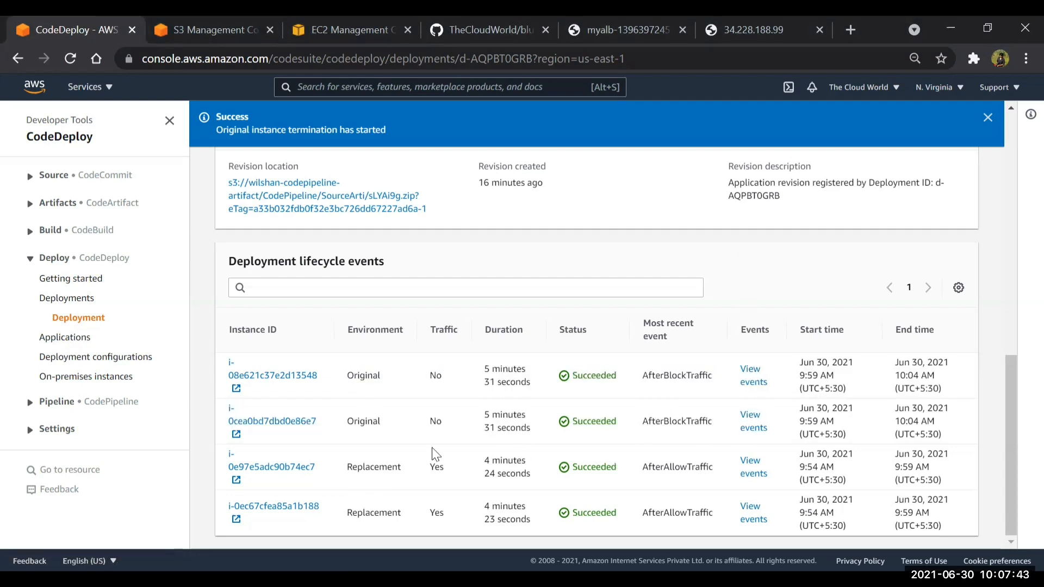
left_click_drag(359, 468, 468, 530)
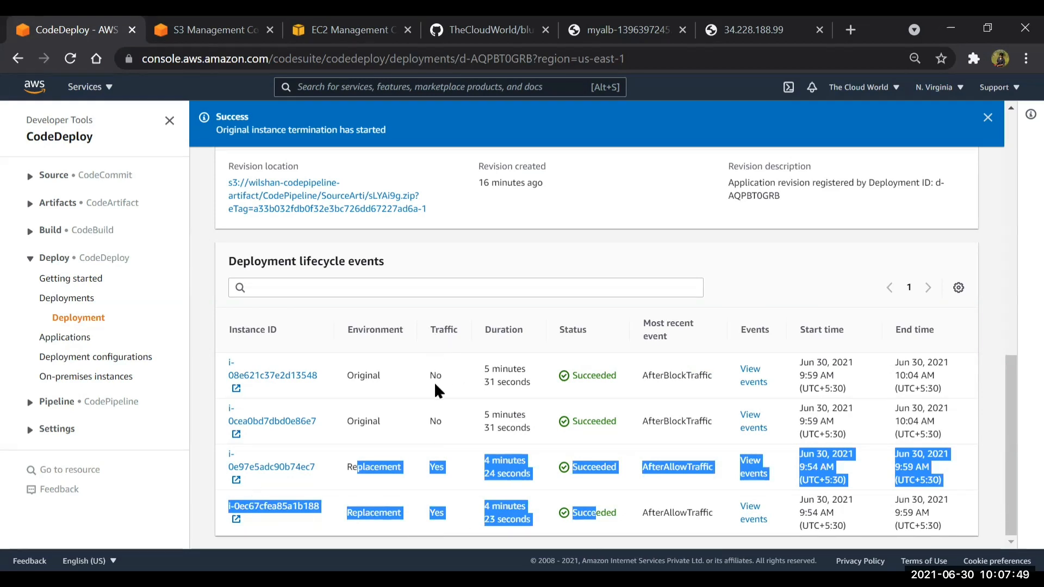
left_click_drag(446, 422, 422, 372)
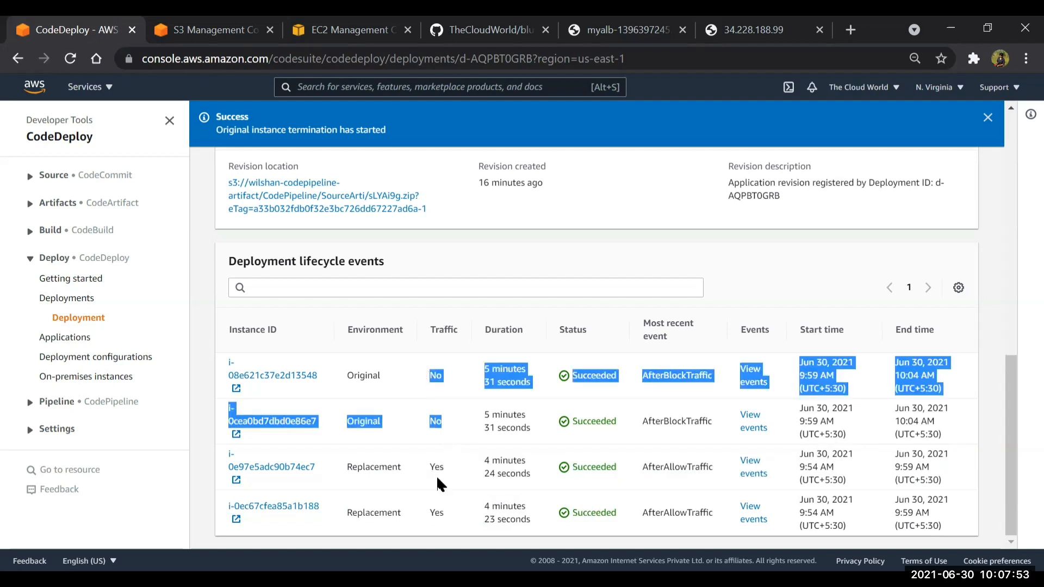
left_click_drag(444, 466, 449, 536)
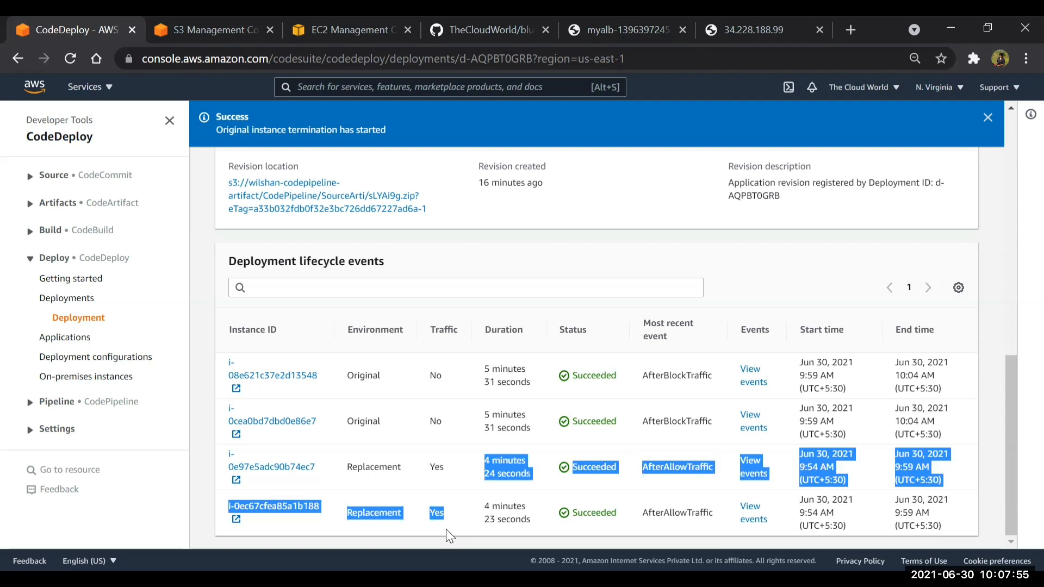
Open the events of replacement instance i-0e97e5adc90b74ec7 and highlight its full list from ApplicationStop to AfterAllowTraffic
left_click(751, 466)
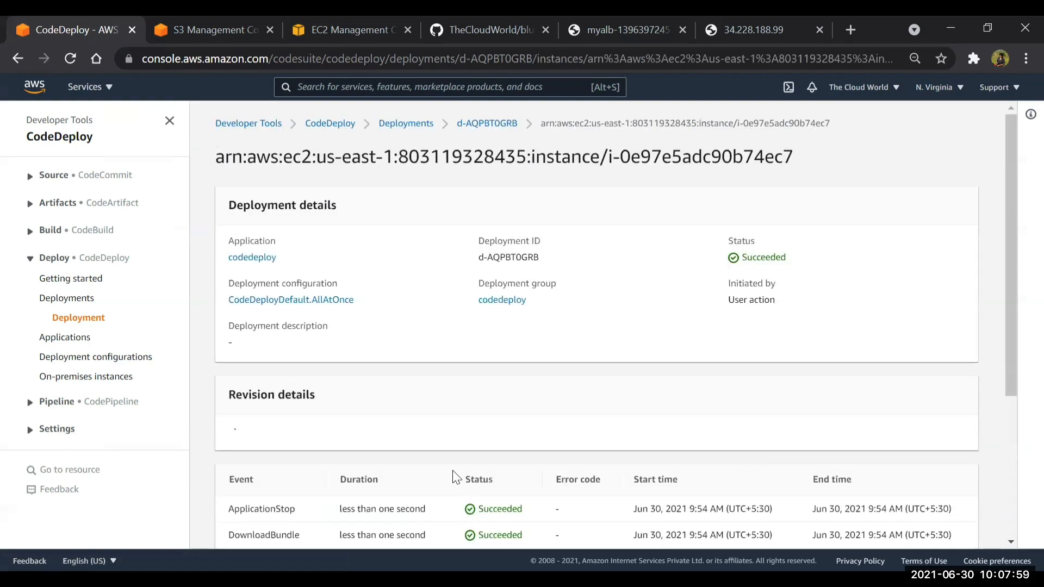
scroll(455, 476, "down", 4)
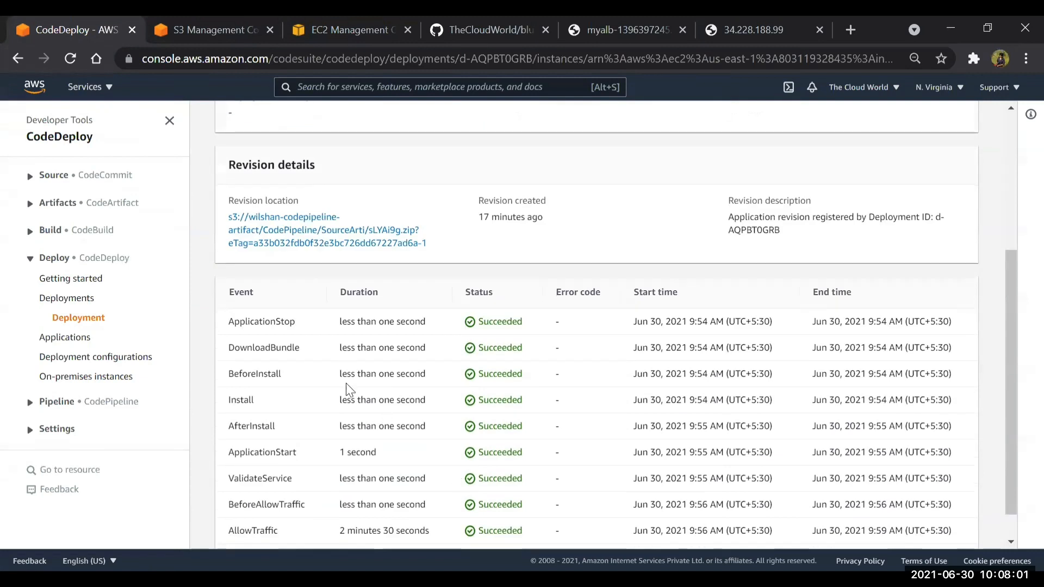
scroll(348, 390, "down", 1)
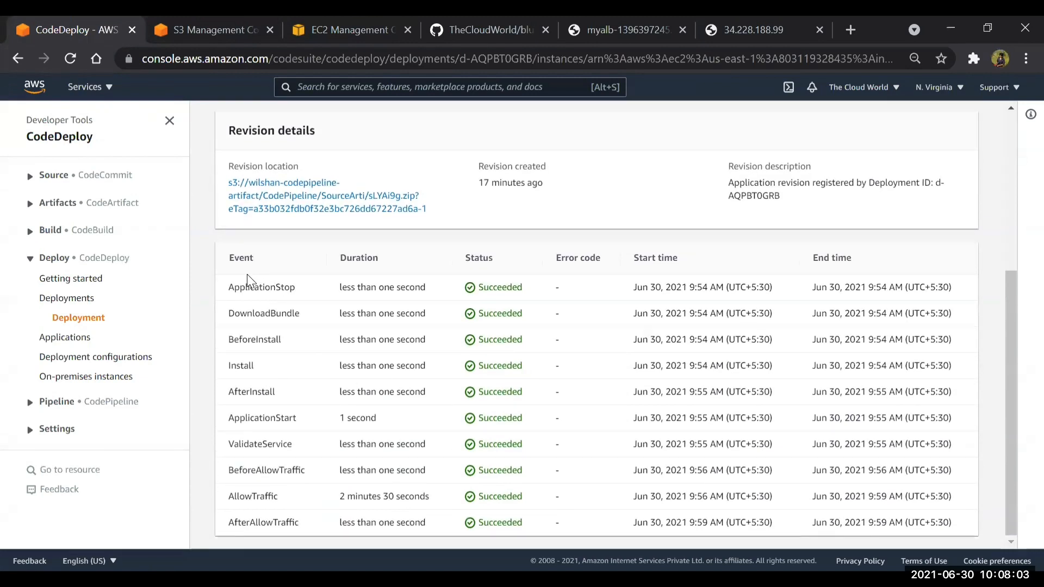
left_click_drag(233, 287, 477, 305)
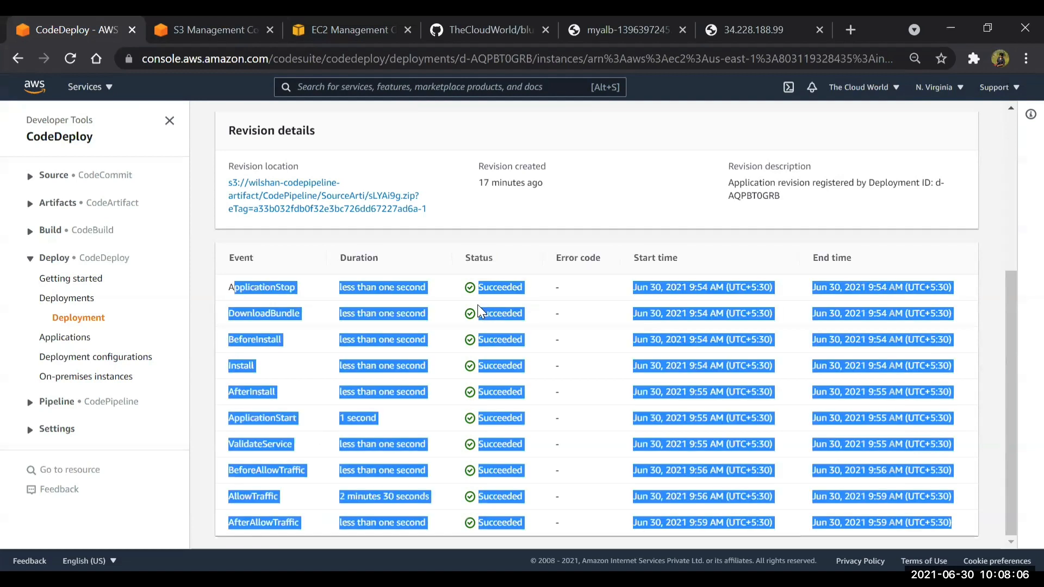
scroll(482, 116, "up", 5)
Return to deployment d-AQPBT0GRB, open original instance i-08e621c37e2d13548 and highlight its traffic-blocking events
left_click(485, 124)
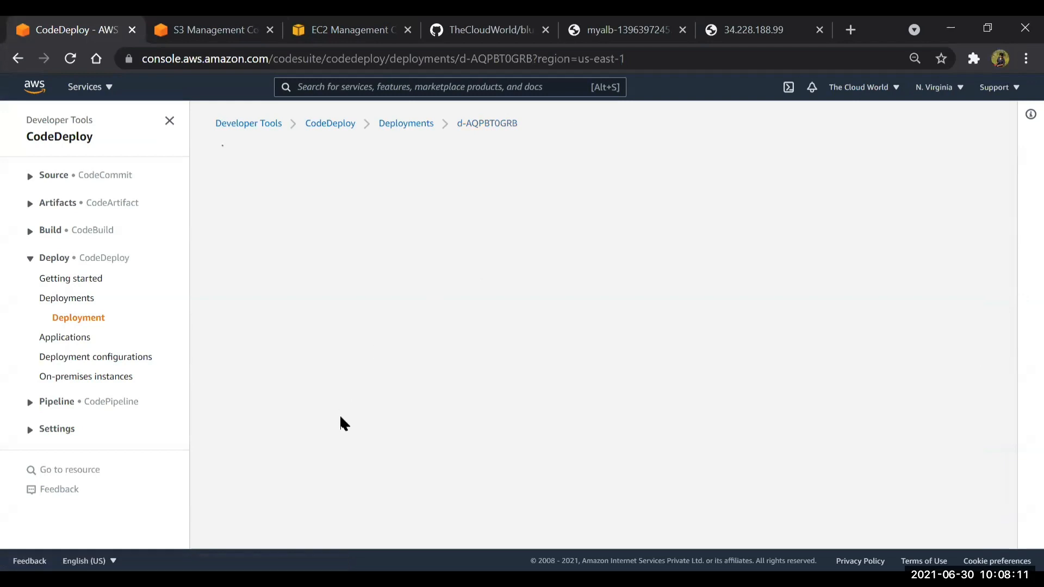
scroll(762, 372, "down", 5)
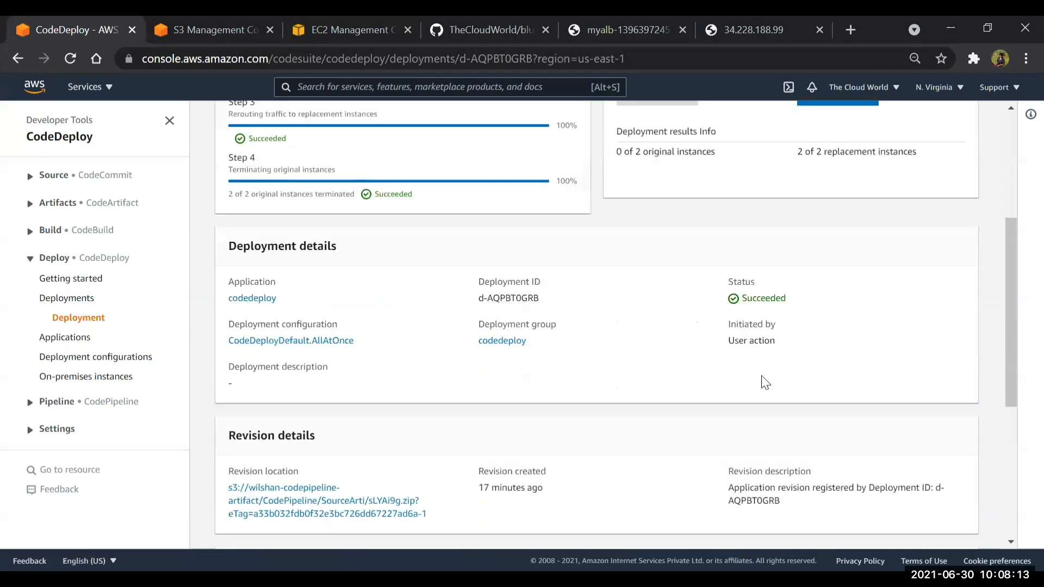
scroll(763, 376, "down", 5)
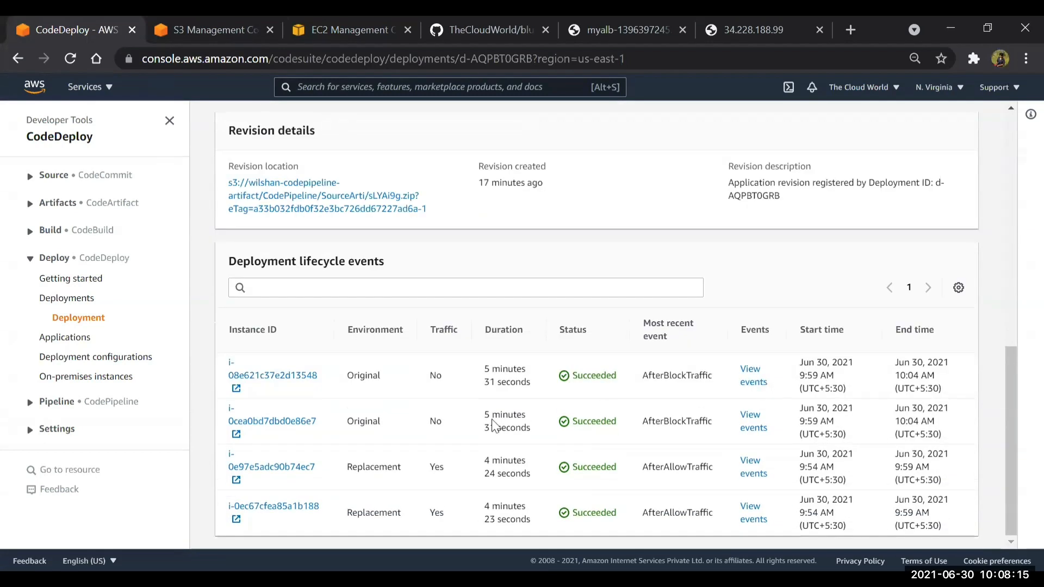
left_click(273, 375)
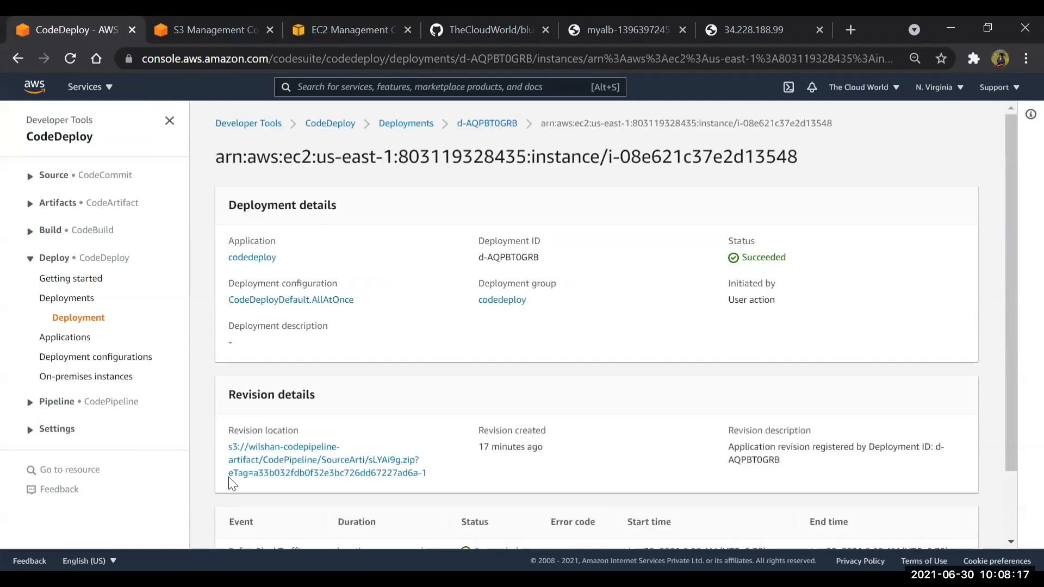
scroll(238, 470, "down", 2)
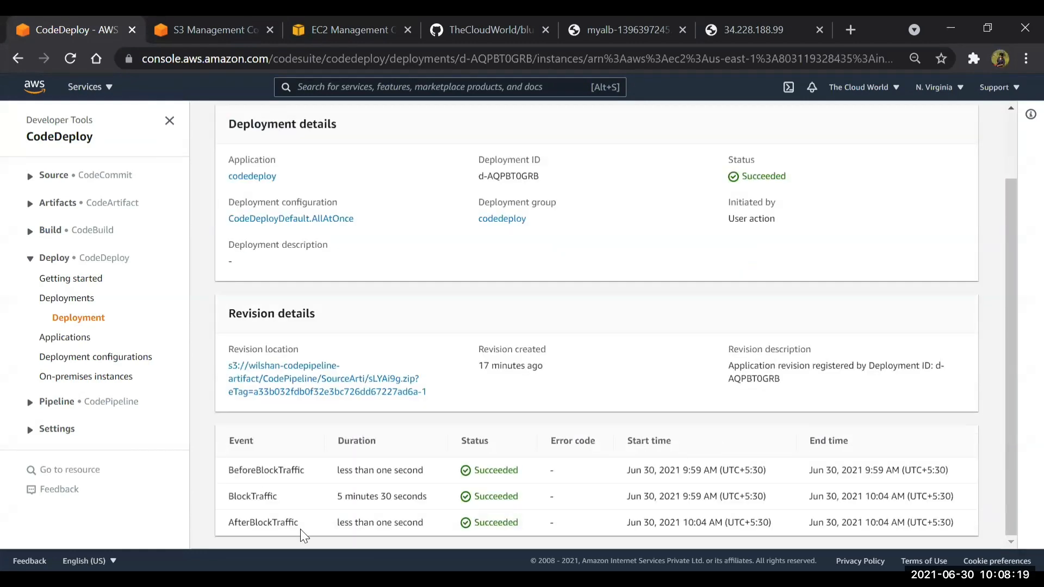
left_click_drag(300, 529, 228, 468)
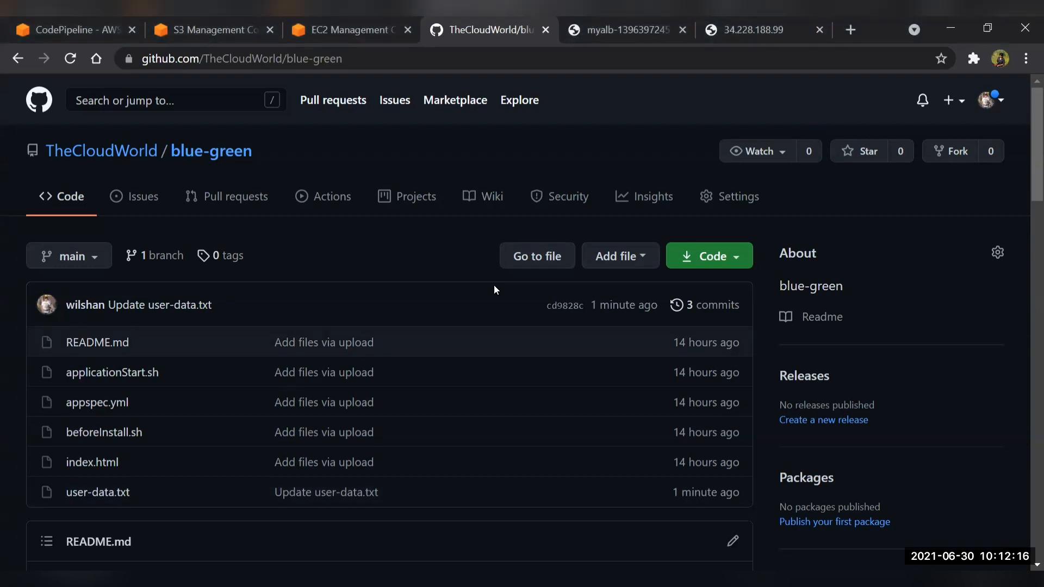
Open appspec.yml in the blue-green GitHub repository and highlight its var/www/html/ destination and the beforeInstall.sh hook script
left_click(93, 405)
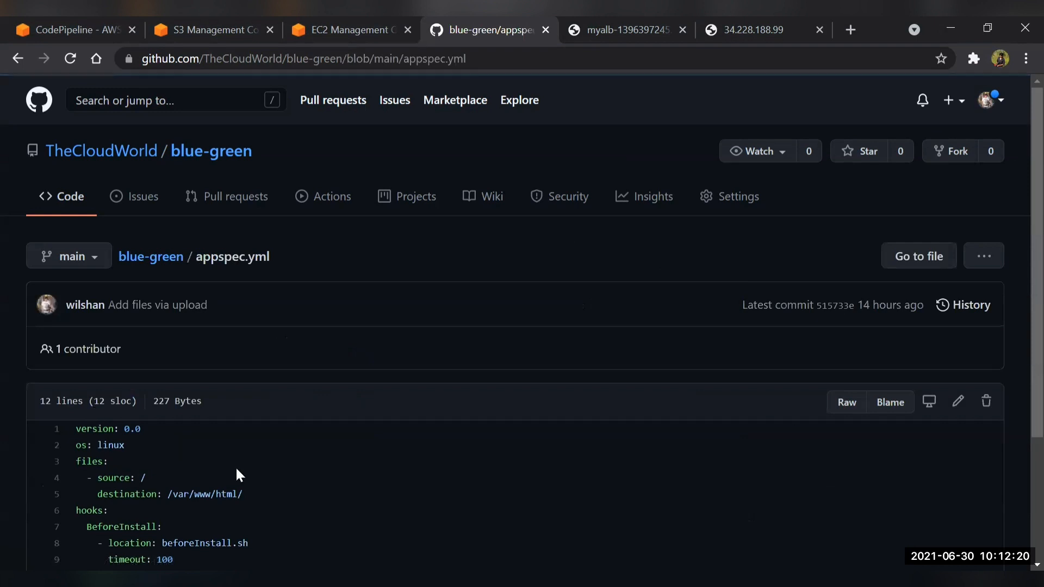
scroll(241, 476, "down", 3)
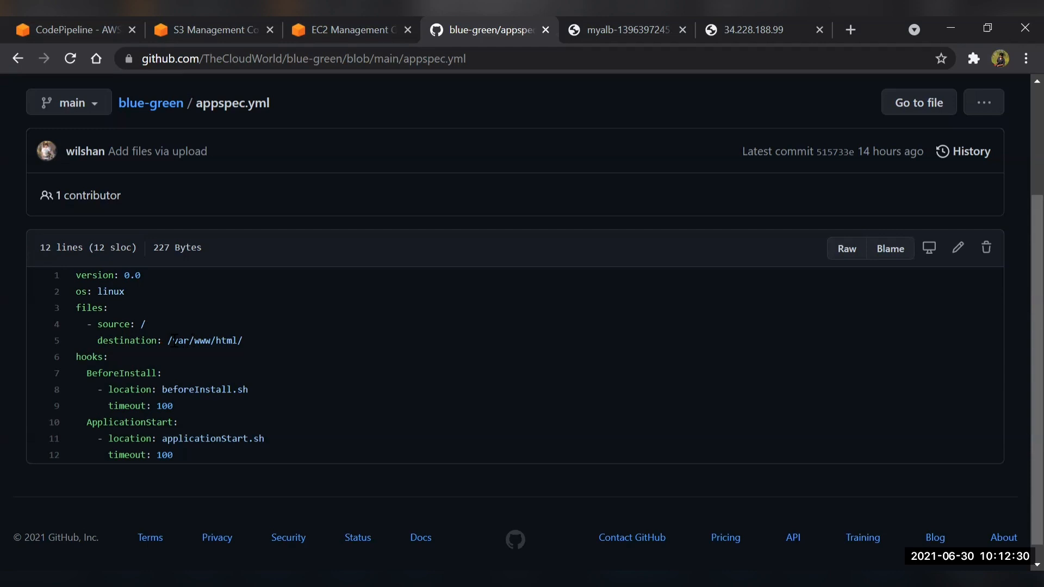
left_click_drag(174, 341, 253, 343)
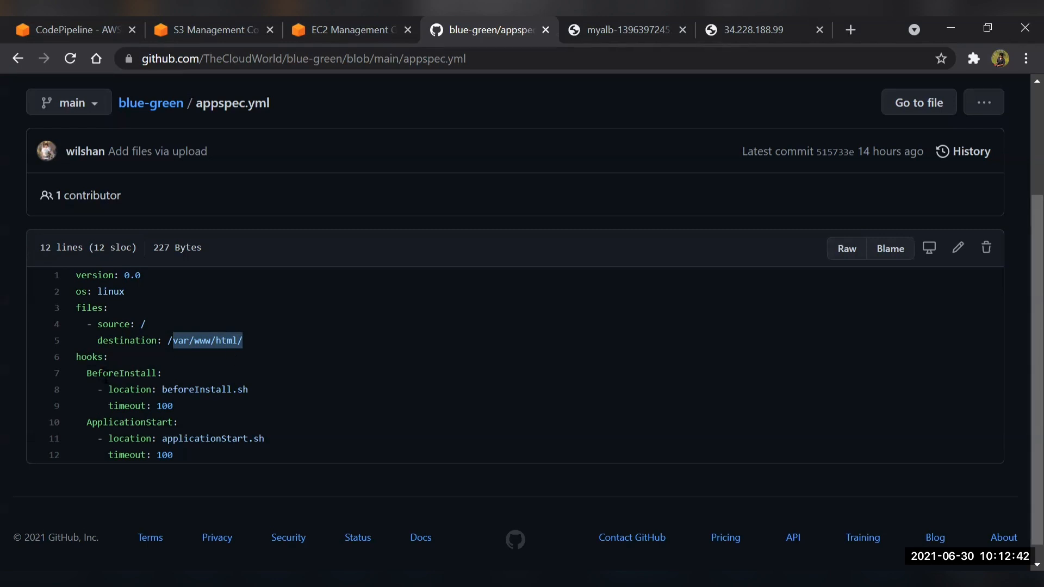
left_click(257, 341)
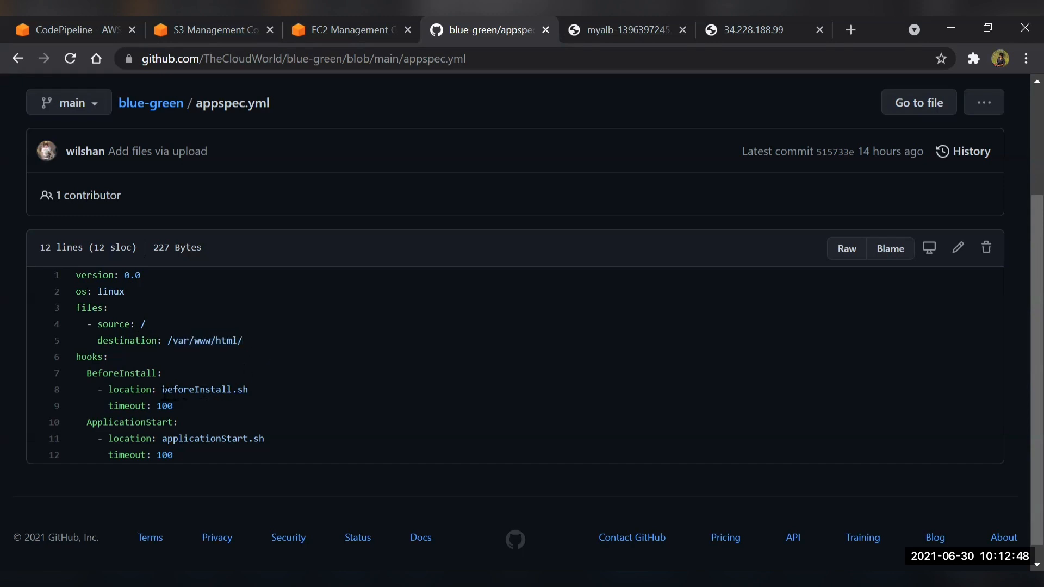
left_click_drag(163, 392, 255, 390)
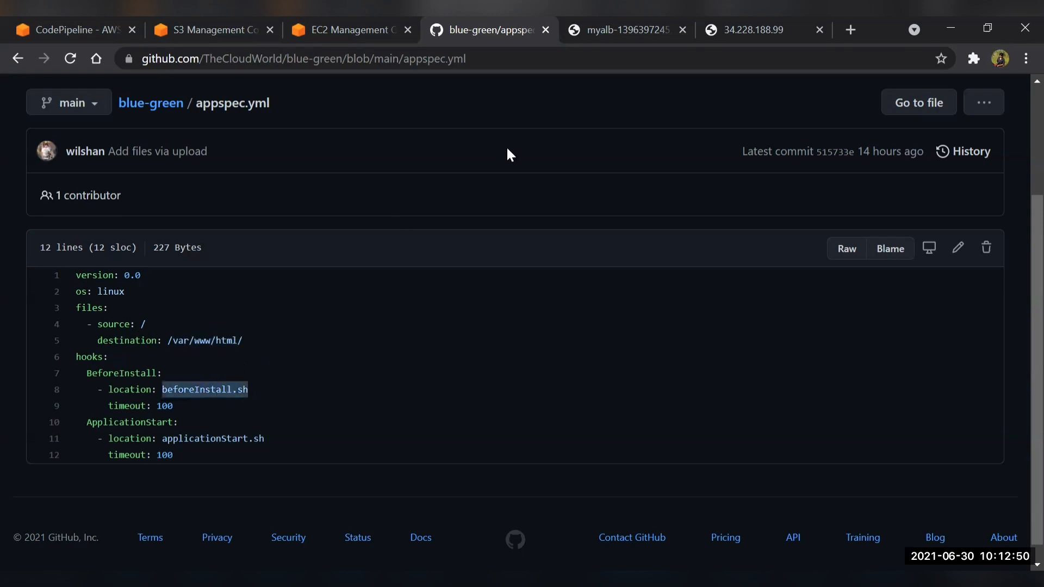
Open the blue-green repository in a separate browser tab and view its beforeInstall.sh script
key("alt+Tab")
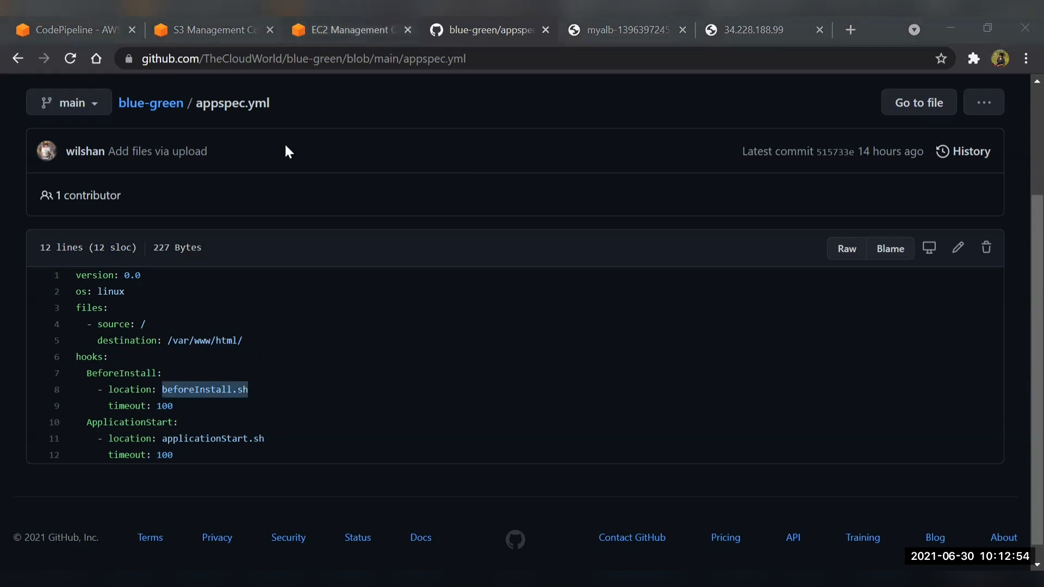
right_click(161, 109)
left_click(202, 122)
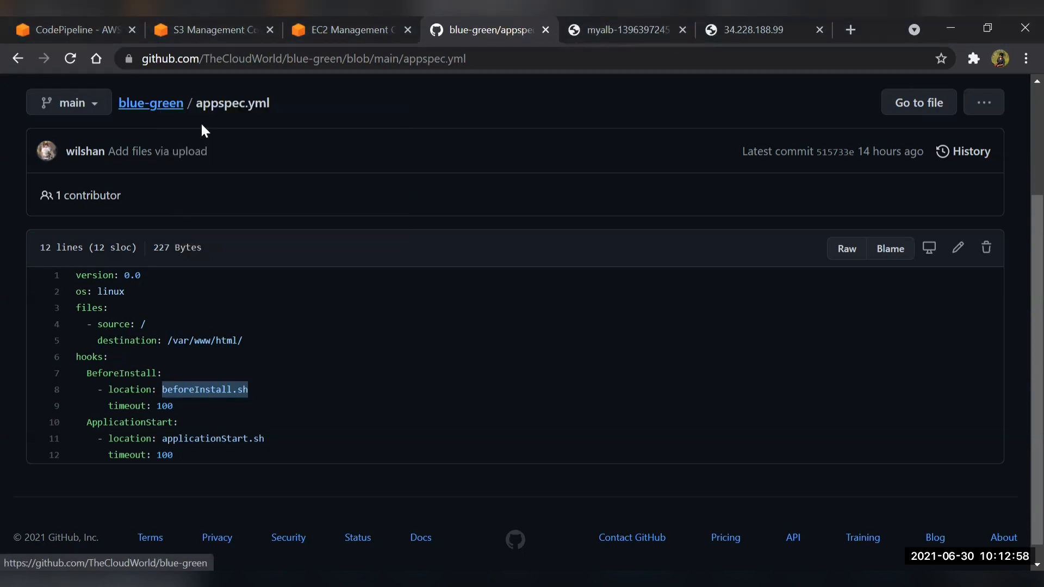
key("ctrl+Tab")
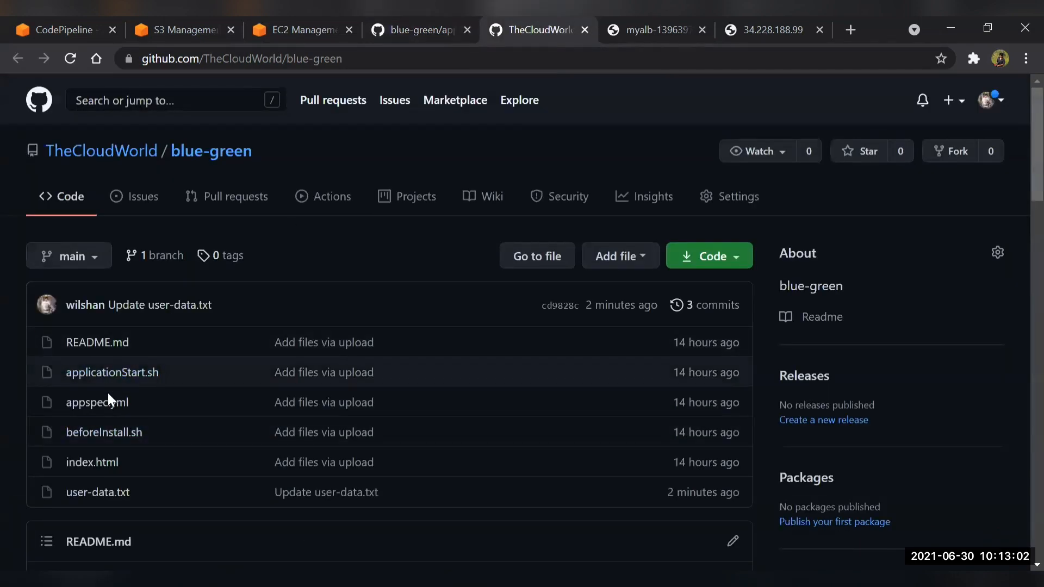
left_click(68, 435)
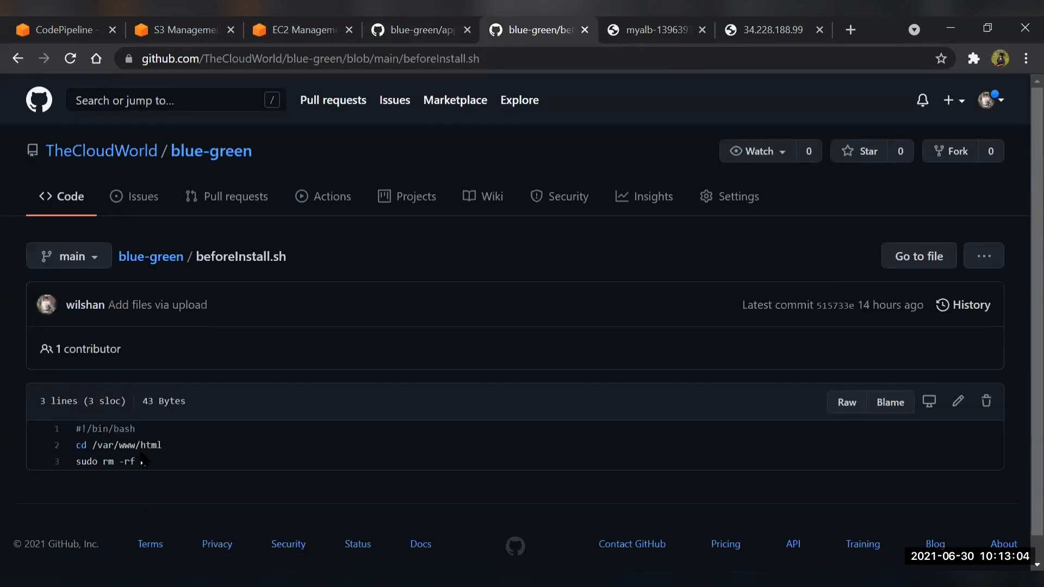
Highlight the sudo rm -rf * command in beforeInstall.sh and return to appspec.yml to review its source and destination lines
scroll(143, 462, "down", 1)
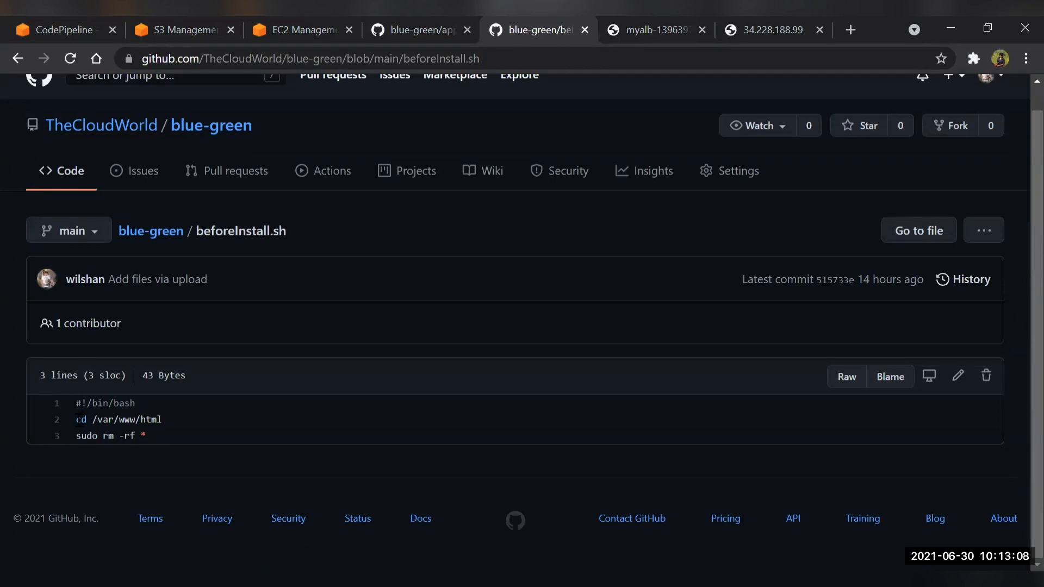
left_click_drag(170, 421, 190, 435)
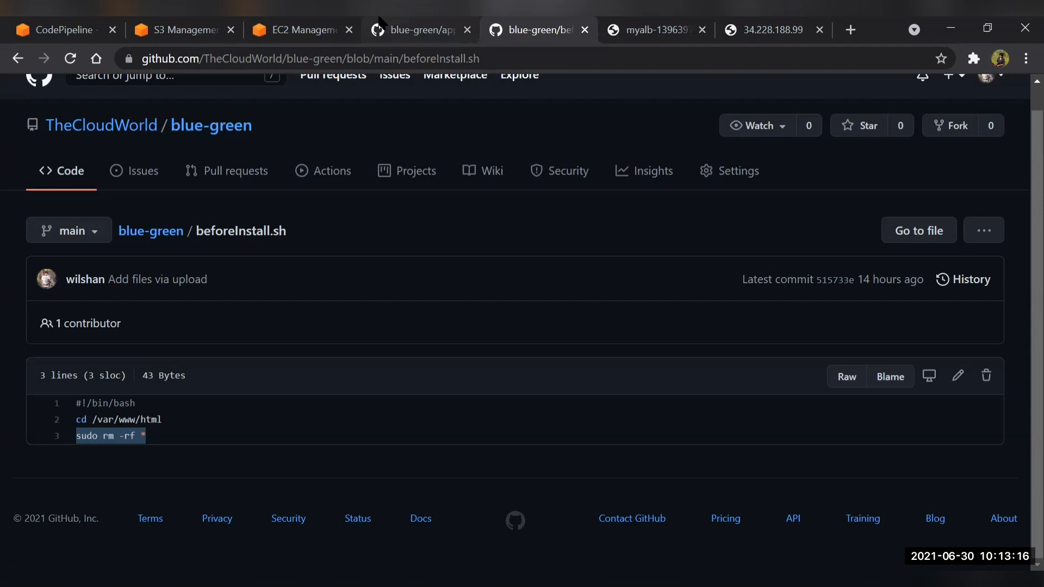
left_click(414, 30)
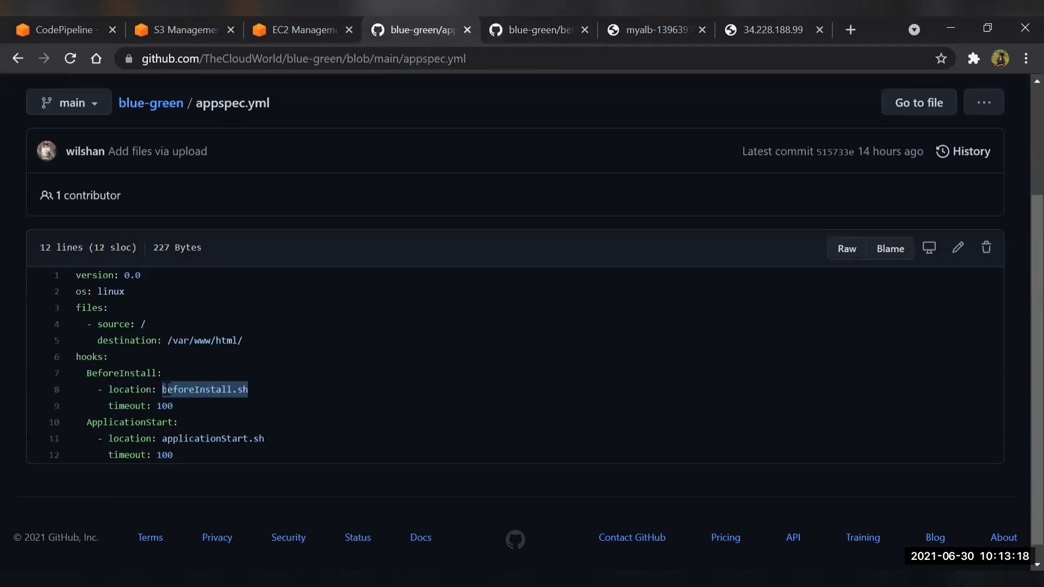
left_click(144, 326)
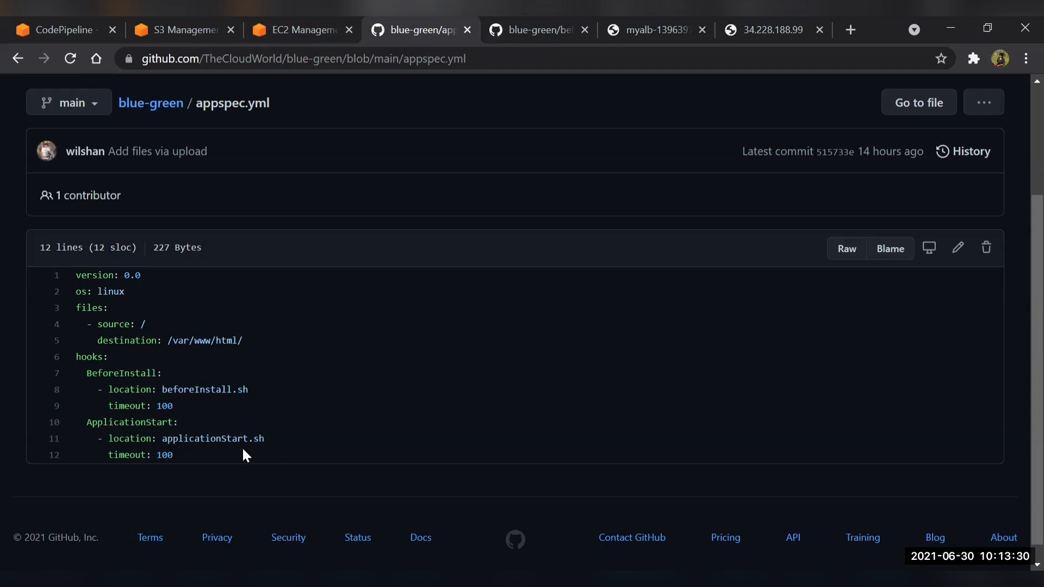
Open applicationStart.sh from the blue-green repository and highlight its systemctl restart httpd command
left_click(512, 21)
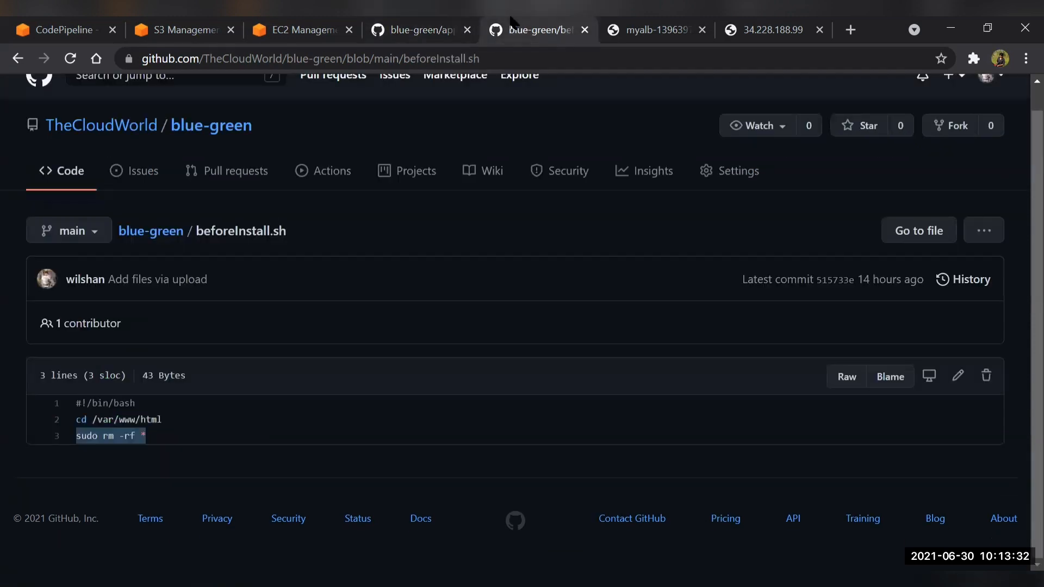
left_click(147, 233)
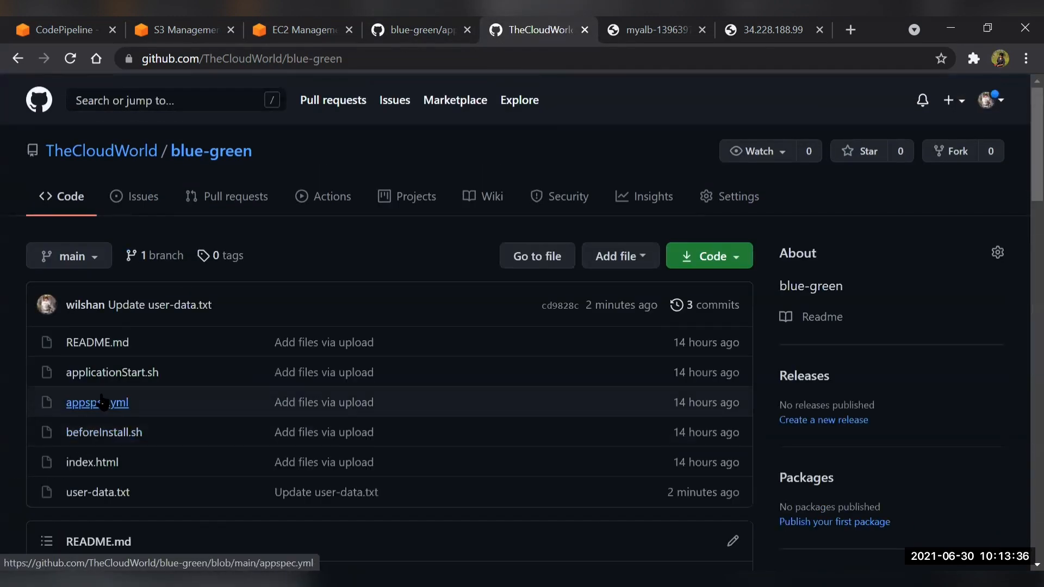
left_click(115, 380)
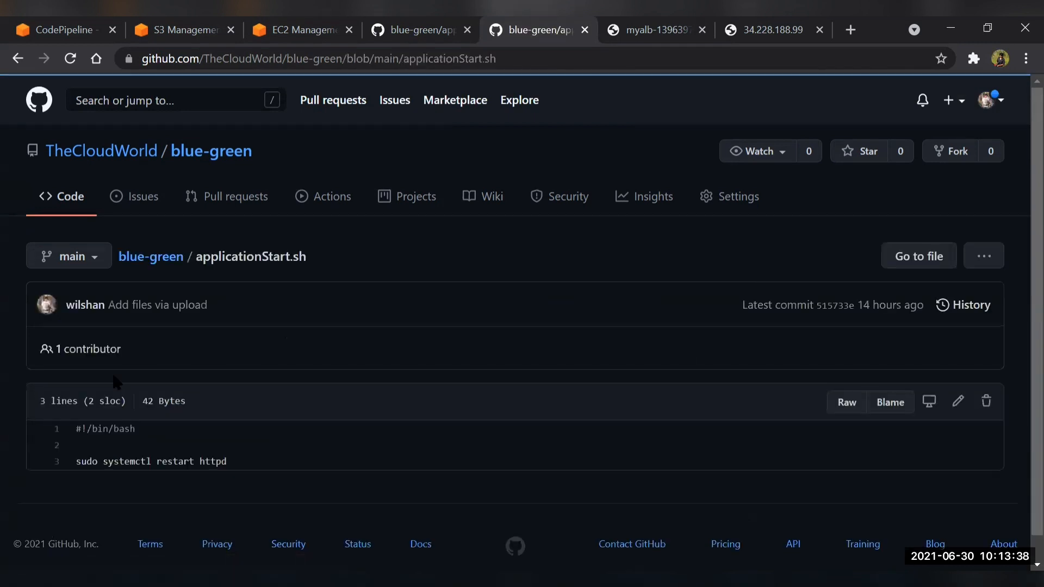
scroll(115, 380, "down", 1)
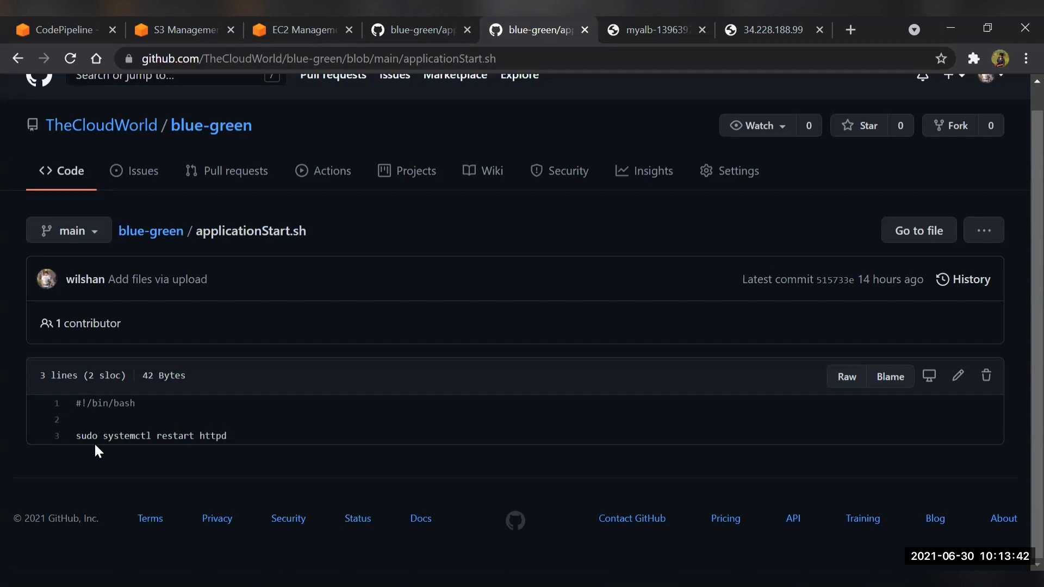
left_click_drag(87, 436, 227, 438)
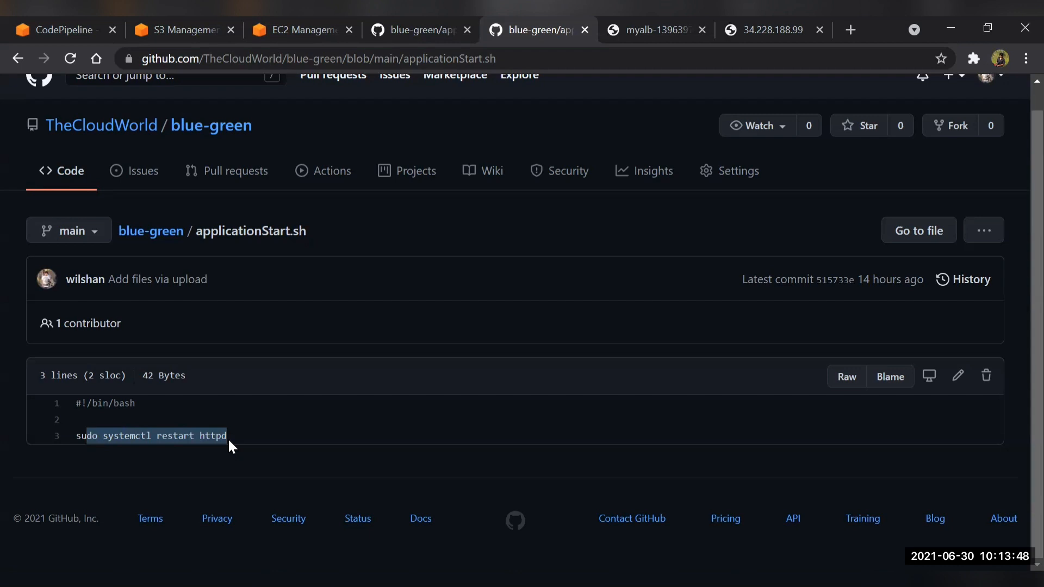
Open user-data.txt from the blue-green repository, look through its CodeDeploy agent bootstrap script and return to the file list
left_click(451, 28)
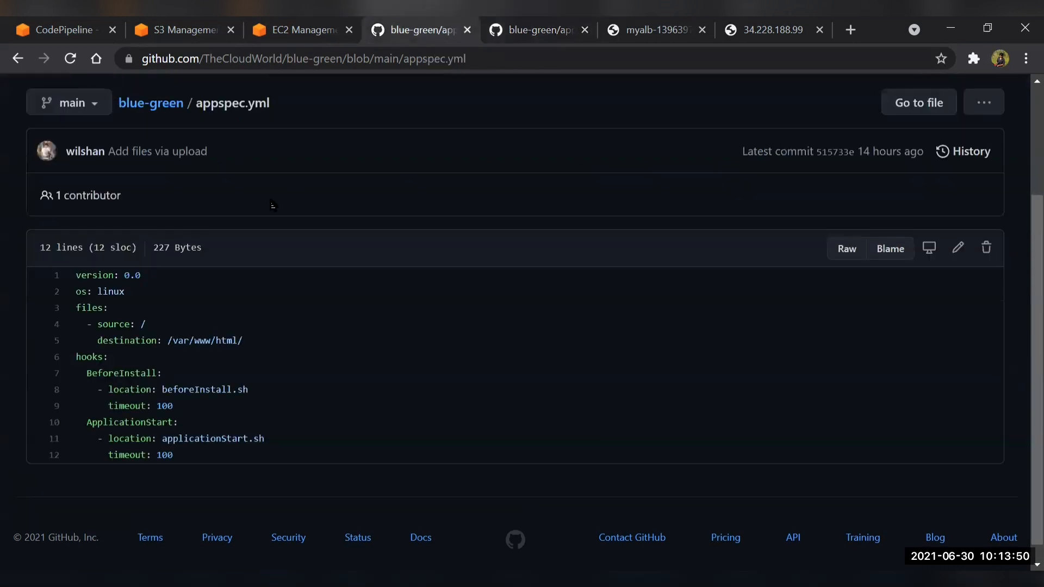
left_click(150, 103)
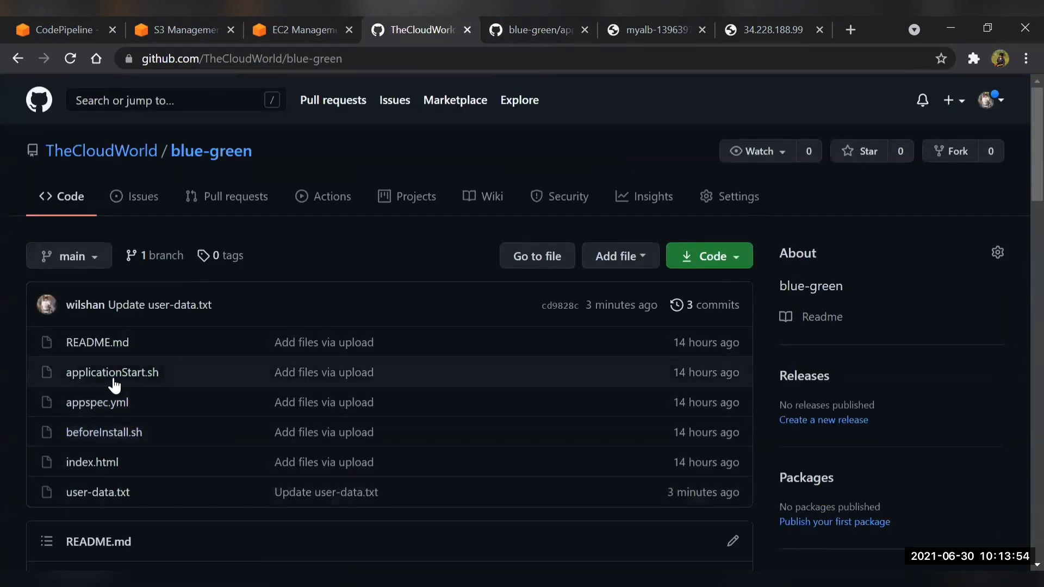
left_click(119, 495)
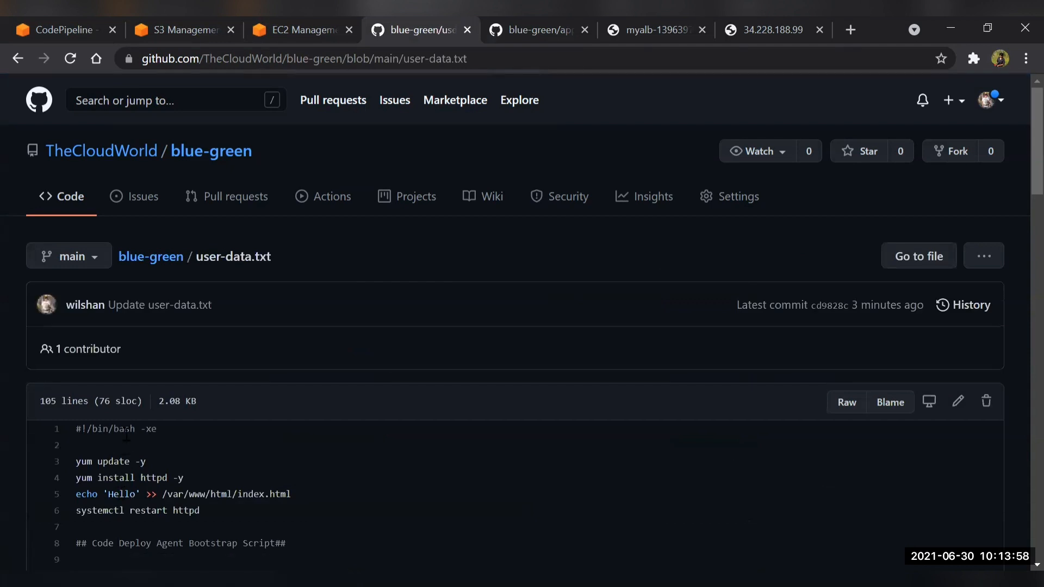
scroll(127, 435, "down", 10)
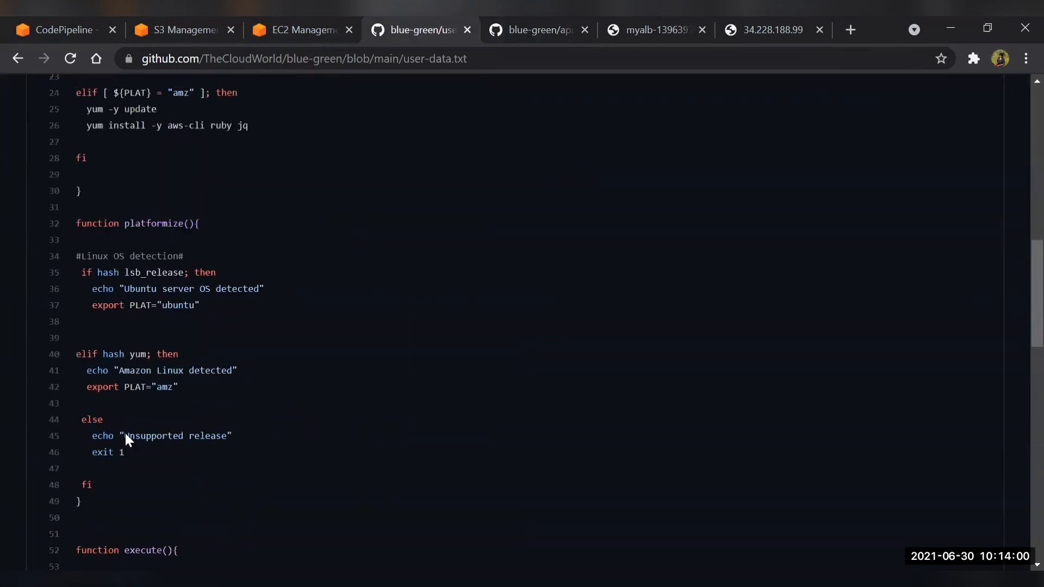
scroll(125, 435, "down", 12)
scroll(126, 436, "up", 9)
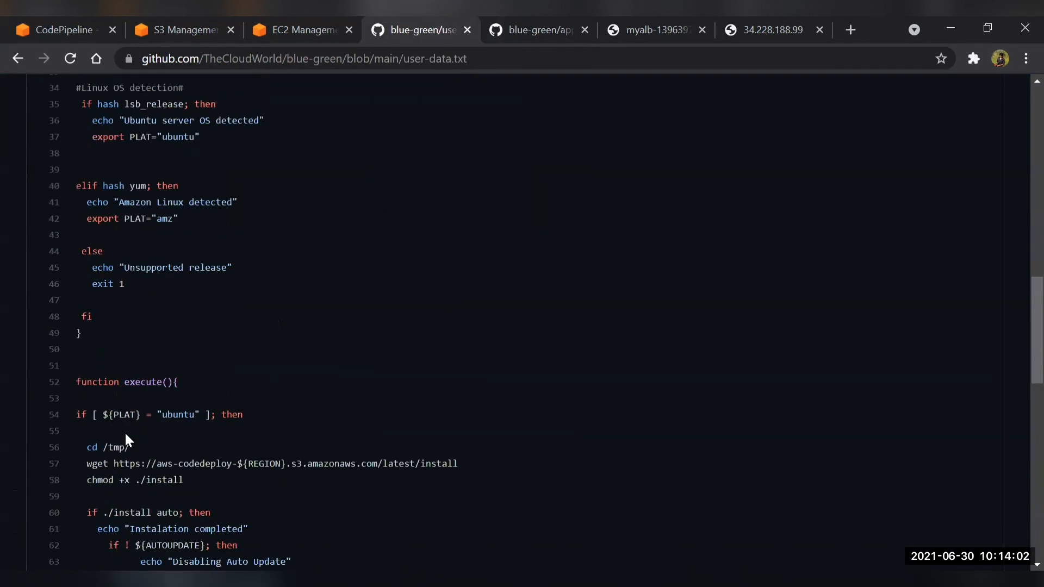
scroll(126, 435, "up", 12)
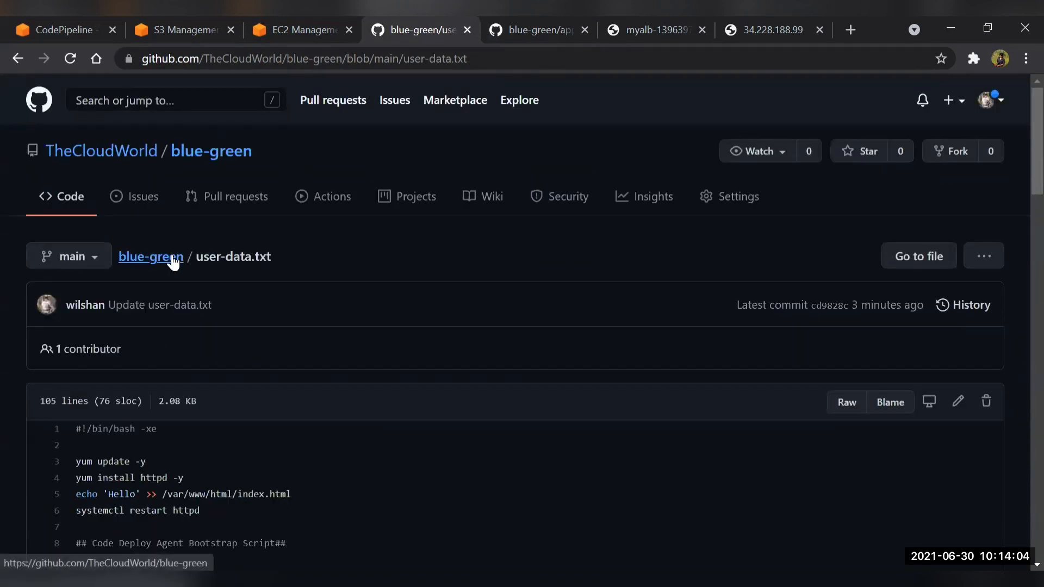
left_click(173, 261)
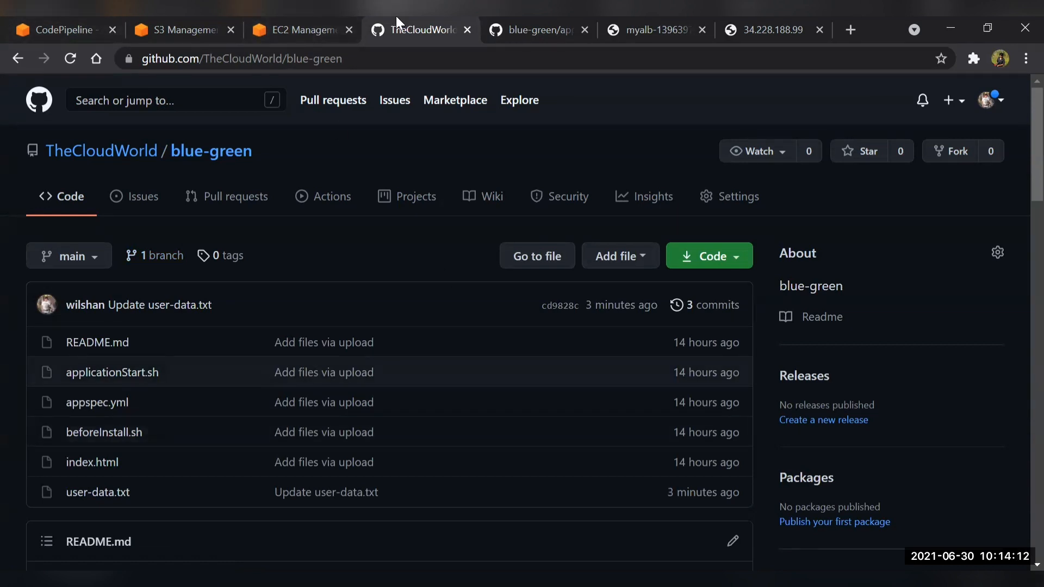
Check the EC2 Auto Scaling groups and the CodePipeline pipelines list, and return to the blue-green GitHub repository
left_click(304, 29)
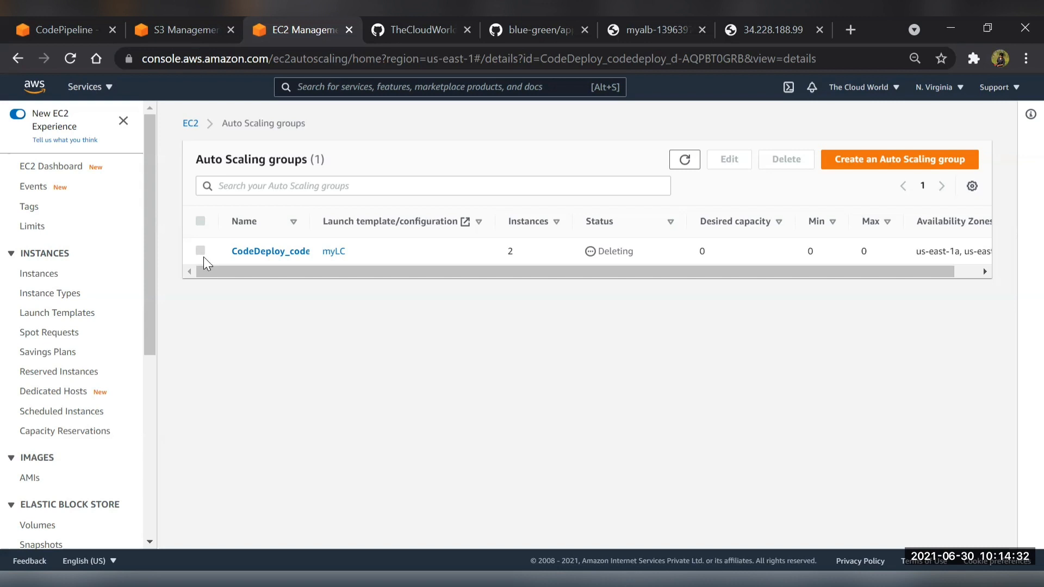
left_click(61, 19)
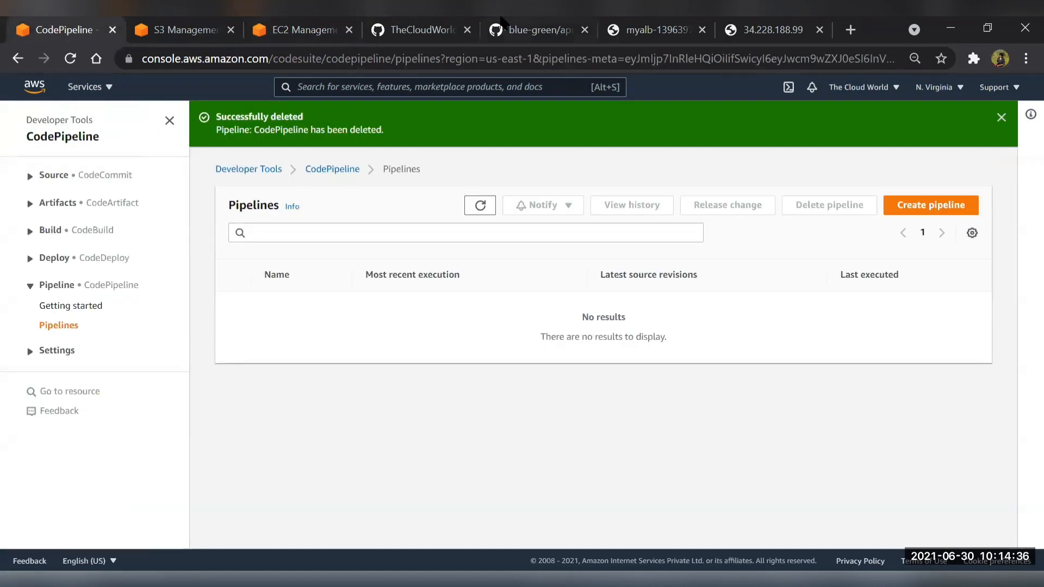
left_click(375, 27)
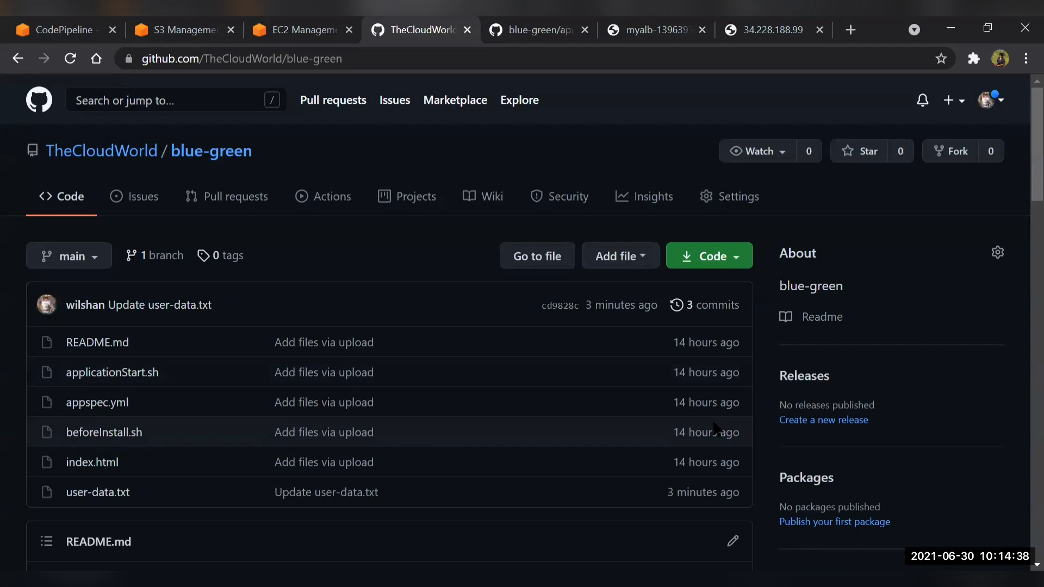